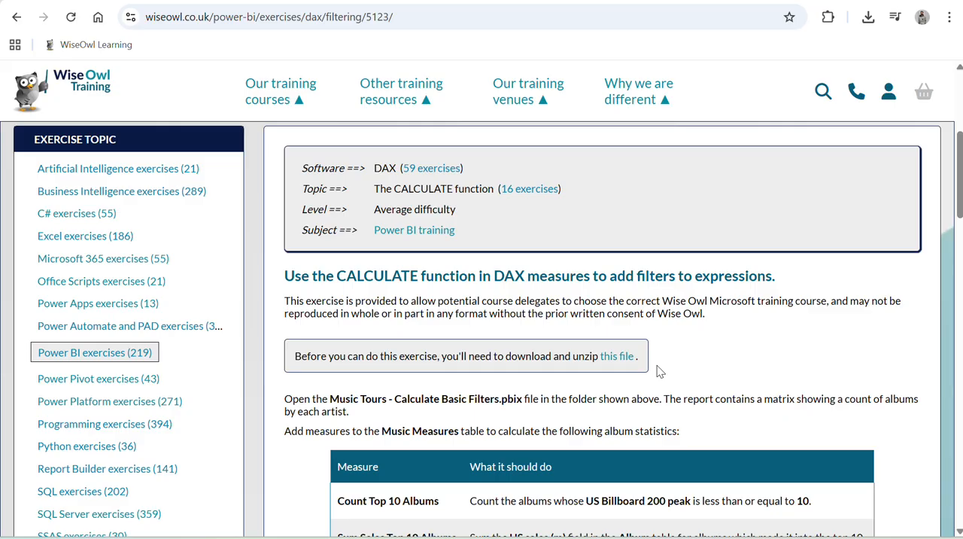
Read the exercise instructions listing the album measures to add to the Music Measures table.
{"action": "scroll", "coordinate": [656, 365], "scroll_direction": "down", "scroll_amount": 1}
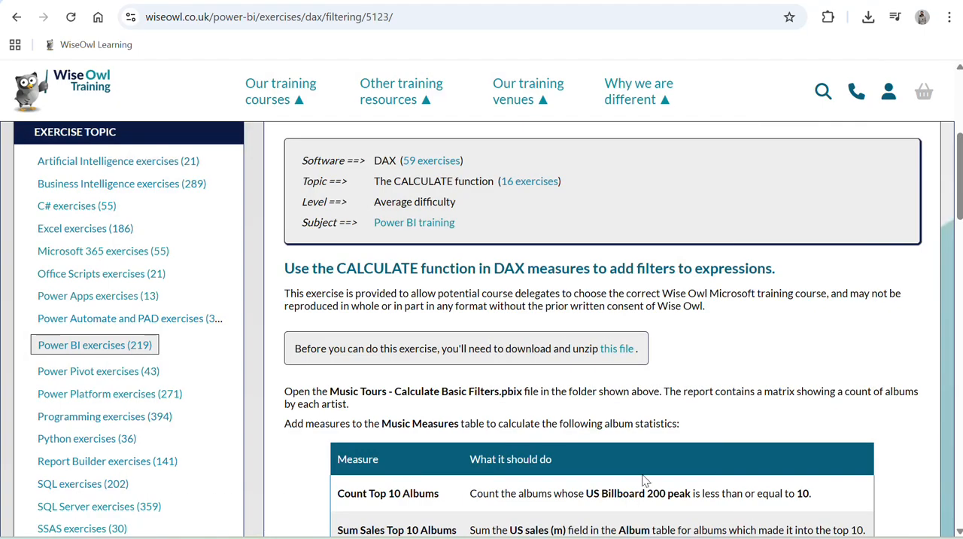
{"action": "scroll", "coordinate": [641, 485], "scroll_direction": "down", "scroll_amount": 1}
{"action": "scroll", "coordinate": [640, 481], "scroll_direction": "down", "scroll_amount": 1}
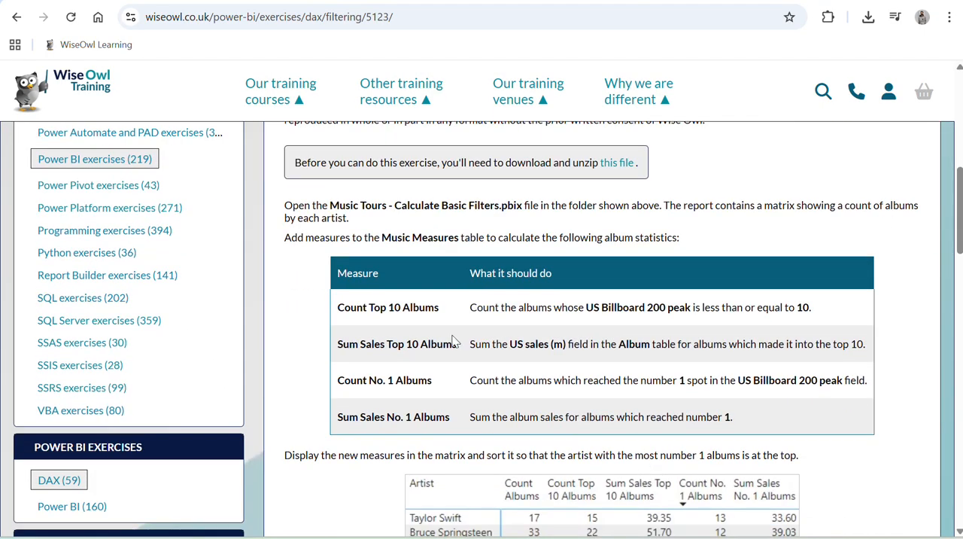
{"action": "left_click_drag", "start_coordinate": [322, 242], "coordinate": [421, 256]}
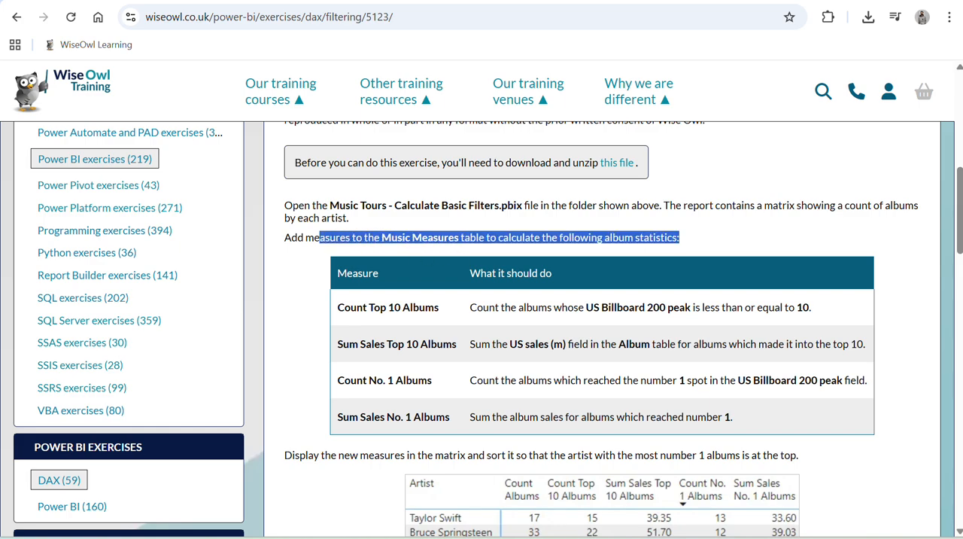
Switch to Power BI Desktop, expand the Music Measures table, and inspect its existing Count Albums and Count Tracks measures.
{"action": "key", "text": "alt+Tab"}
{"action": "left_click", "coordinate": [846, 161]}
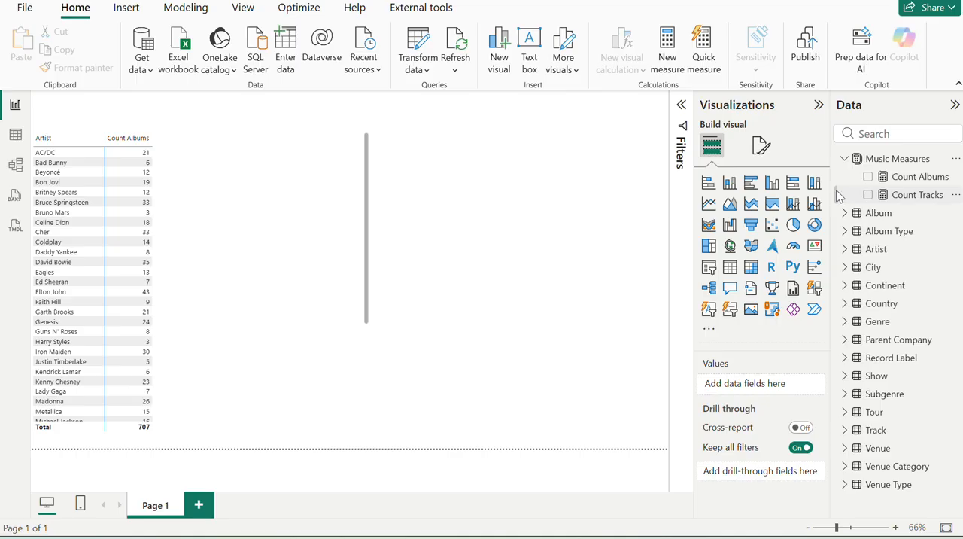
{"action": "left_click_drag", "start_coordinate": [831, 184], "coordinate": [805, 181]}
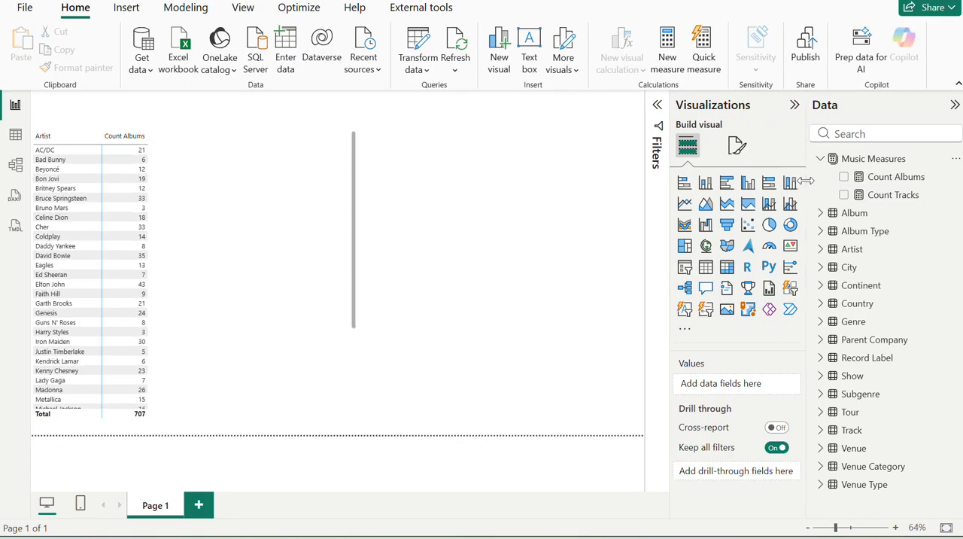
{"action": "left_click", "coordinate": [876, 177]}
{"action": "left_click", "coordinate": [883, 195]}
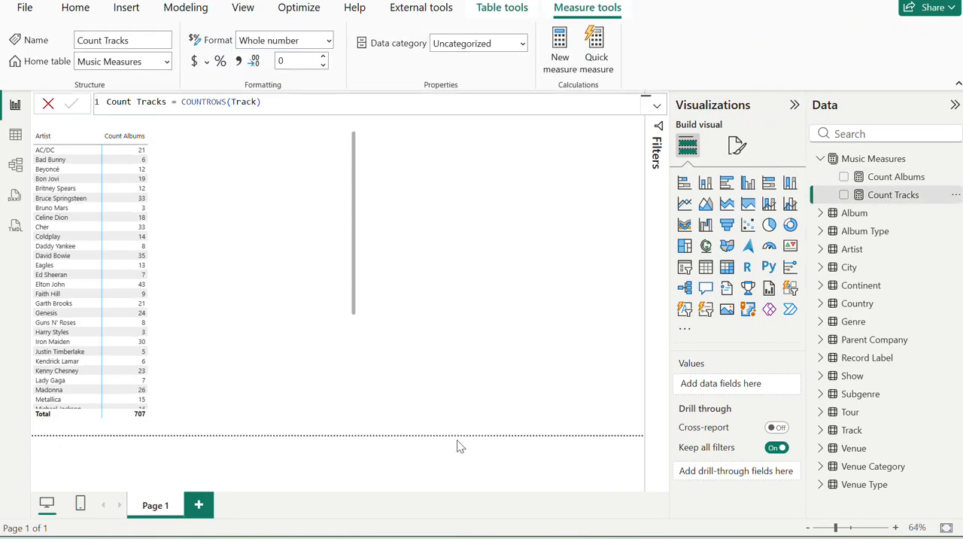
Create a new measure in the Music Measures table, naming it Count Top 10 Albums with the name copied from the exercise page.
{"action": "left_click", "coordinate": [273, 537]}
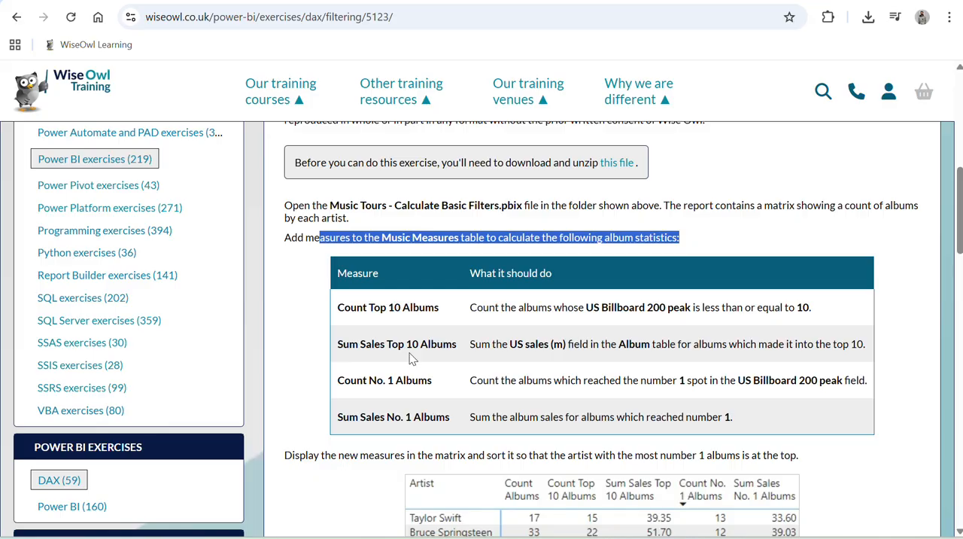
{"action": "left_click_drag", "start_coordinate": [344, 307], "coordinate": [422, 433]}
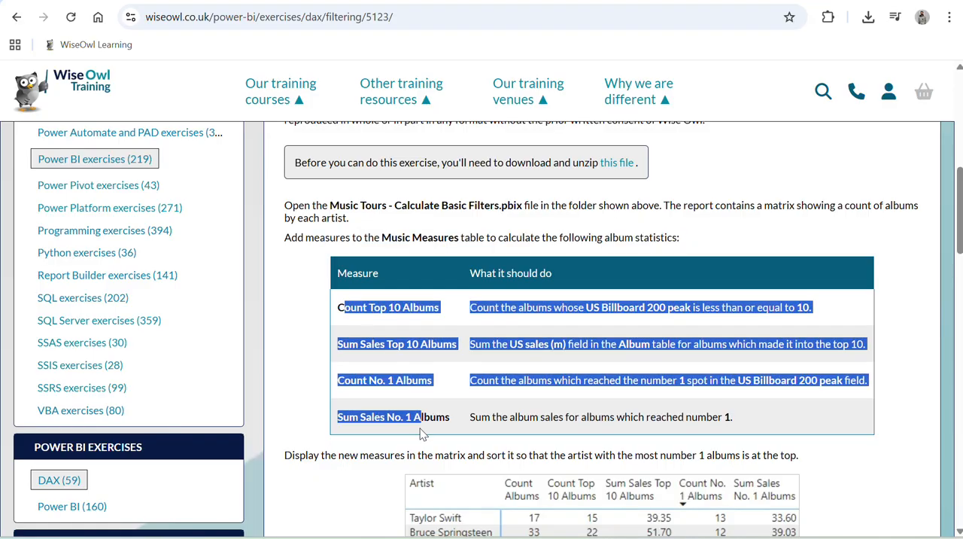
{"action": "left_click", "coordinate": [420, 373]}
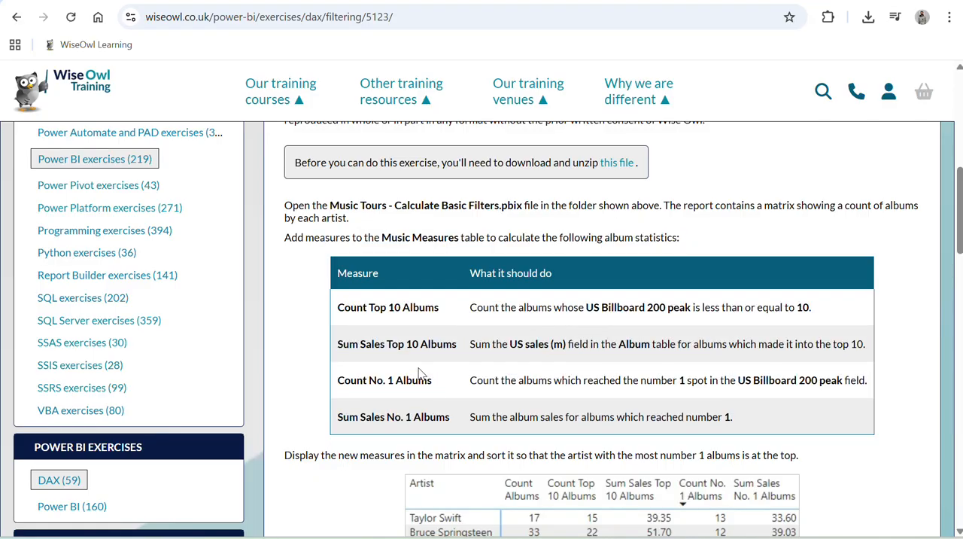
{"action": "triple_click", "coordinate": [371, 307]}
{"action": "key", "text": "ctrl+c"}
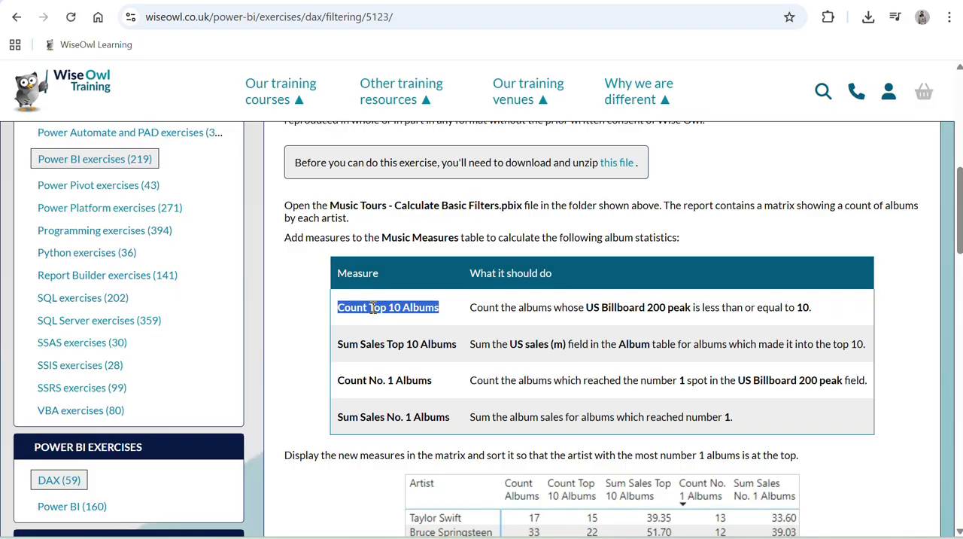
{"action": "key", "text": "alt+Tab"}
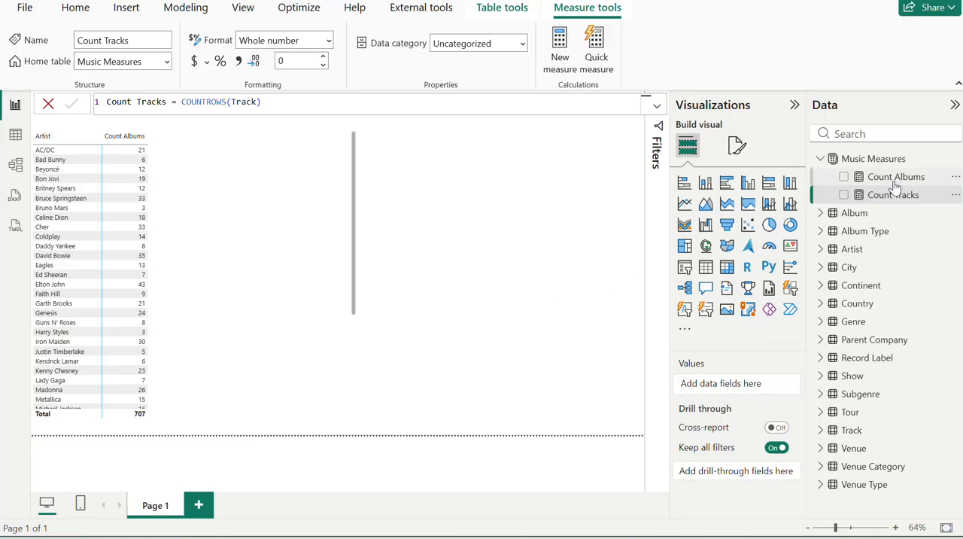
{"action": "left_click", "coordinate": [954, 160]}
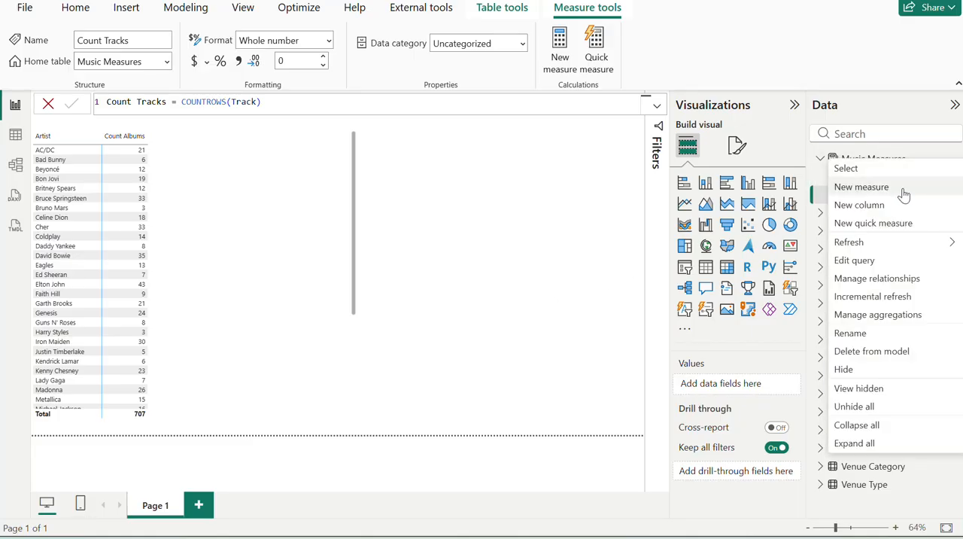
{"action": "left_click", "coordinate": [930, 187]}
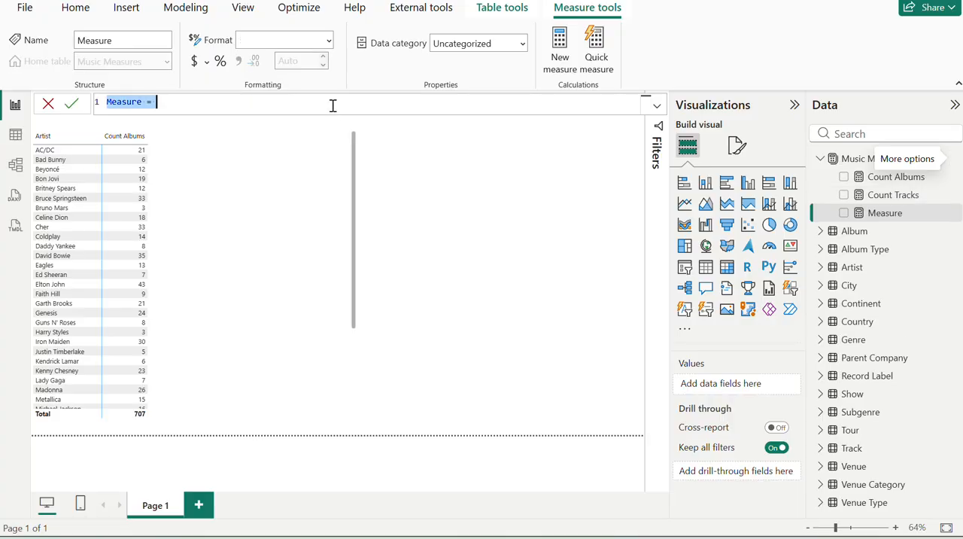
{"action": "key", "text": "ctrl+v"}
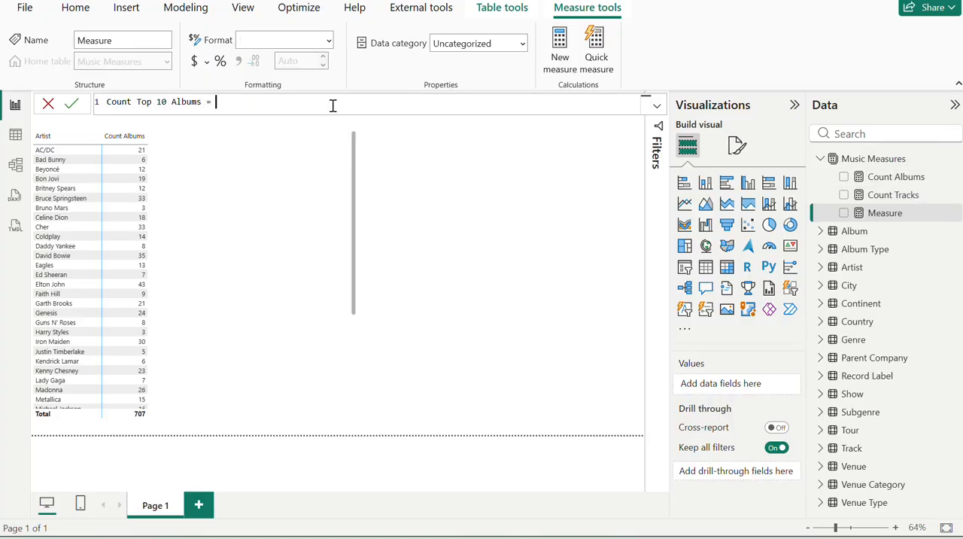
Check the exercise's description of Count Top 10 Albums, and begin the measure's formula with CALCULATE([Count Albums], in Power BI.
{"action": "key", "text": "alt+Tab"}
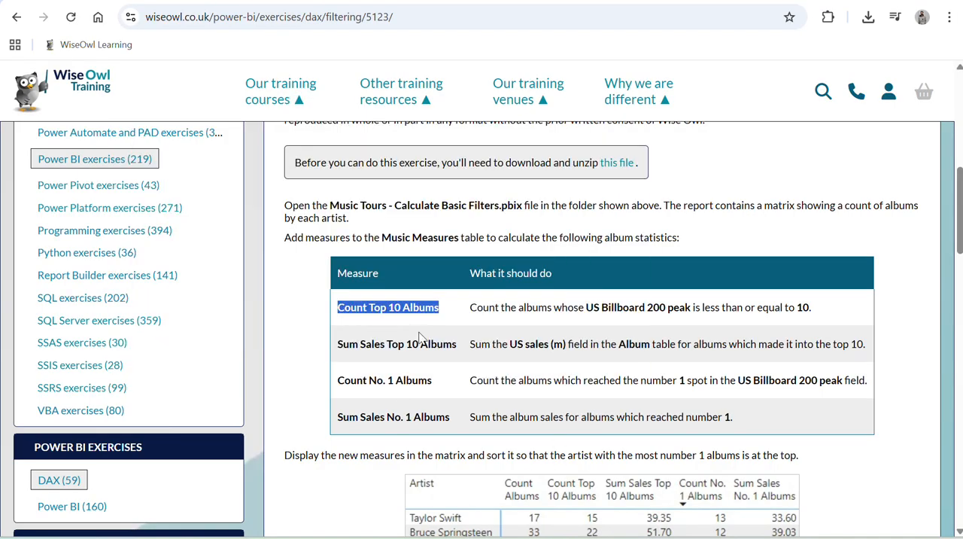
{"action": "left_click", "coordinate": [412, 326]}
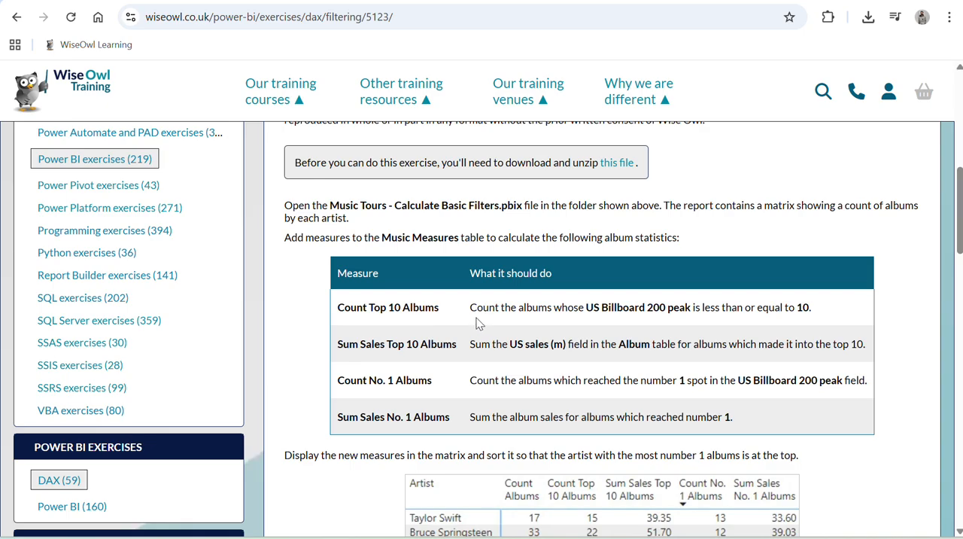
{"action": "left_click_drag", "start_coordinate": [470, 308], "coordinate": [552, 309]}
{"action": "key", "text": "alt+Tab"}
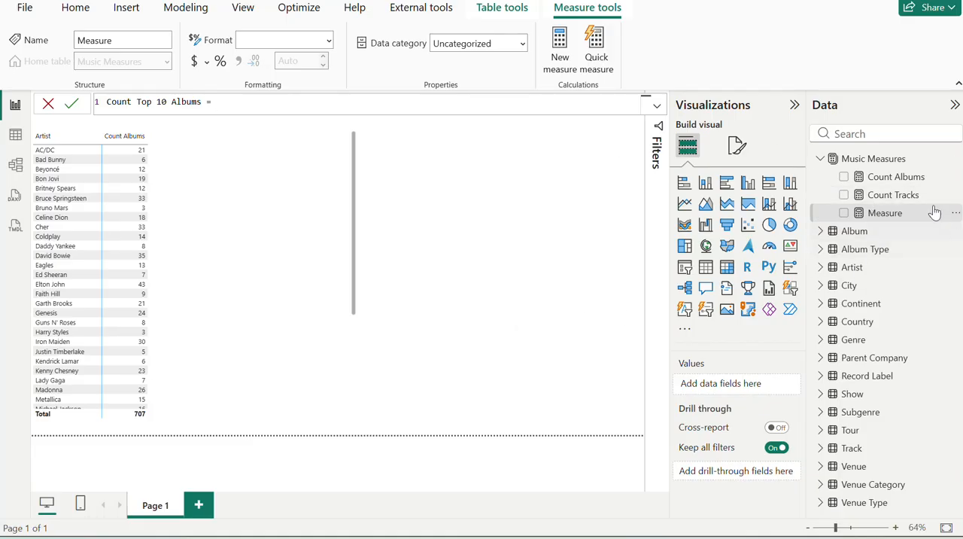
{"action": "key", "text": "alt+Tab"}
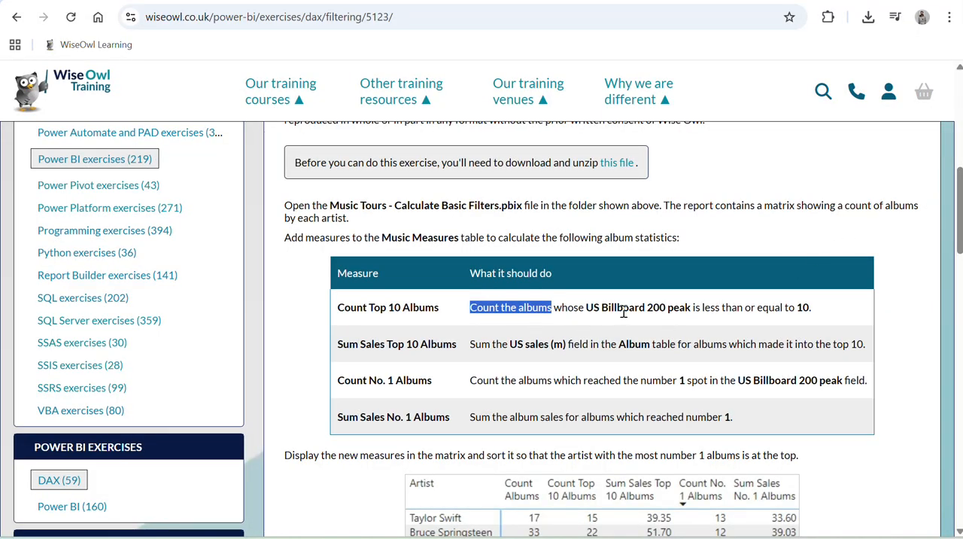
{"action": "key", "text": "alt+Tab"}
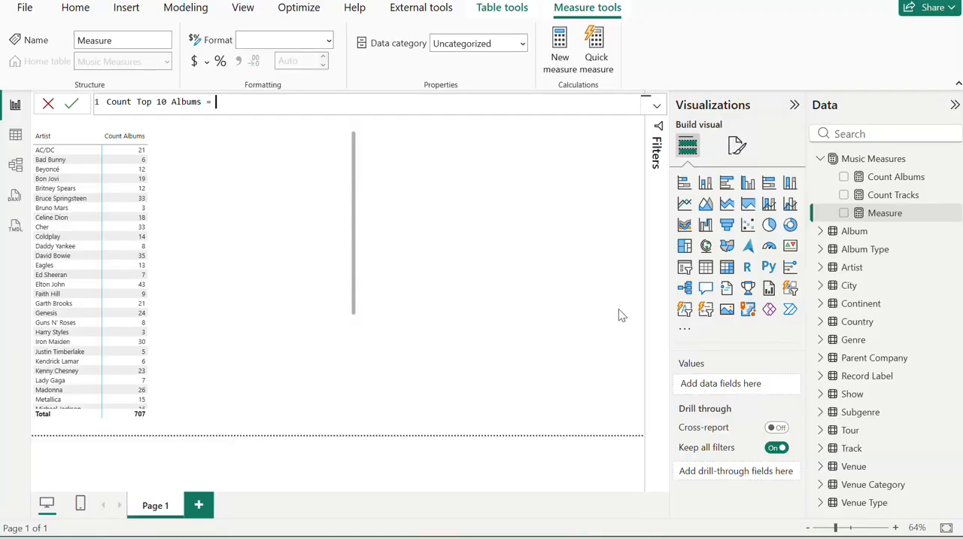
{"action": "type", "text": "cou"}
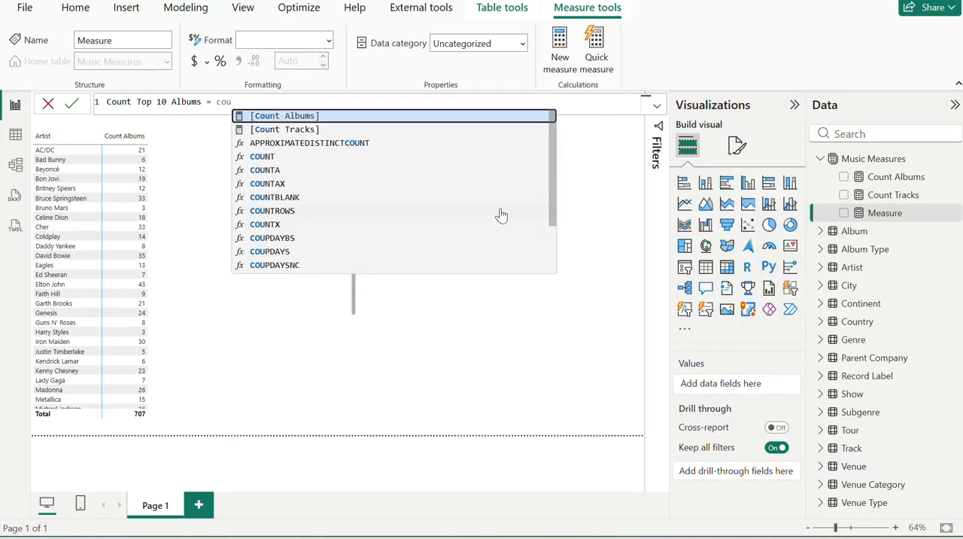
{"action": "key", "text": "BackSpace"}
{"action": "key", "text": "BackSpace"}
{"action": "key", "text": "BackSpace"}
{"action": "type", "text": "cal"}
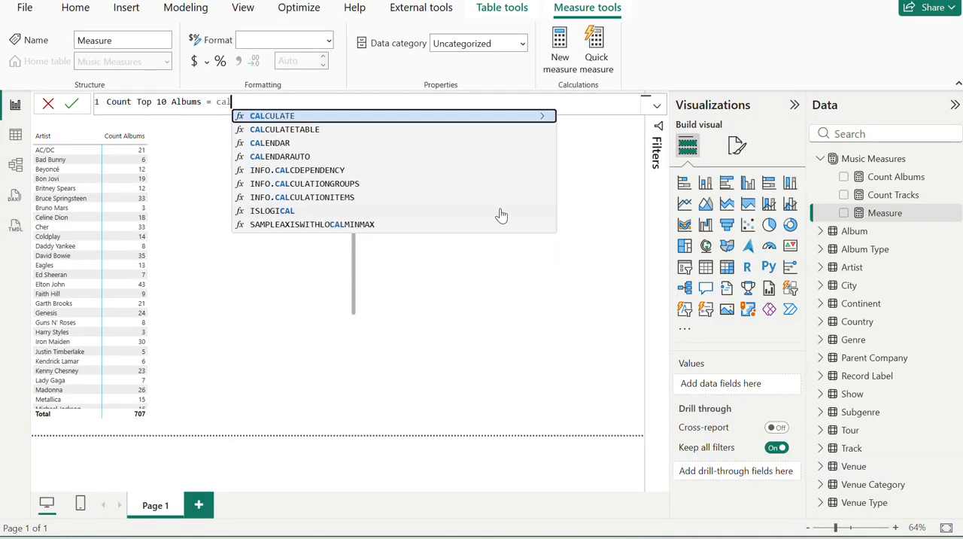
{"action": "key", "text": "Tab"}
{"action": "type", "text": "cou"}
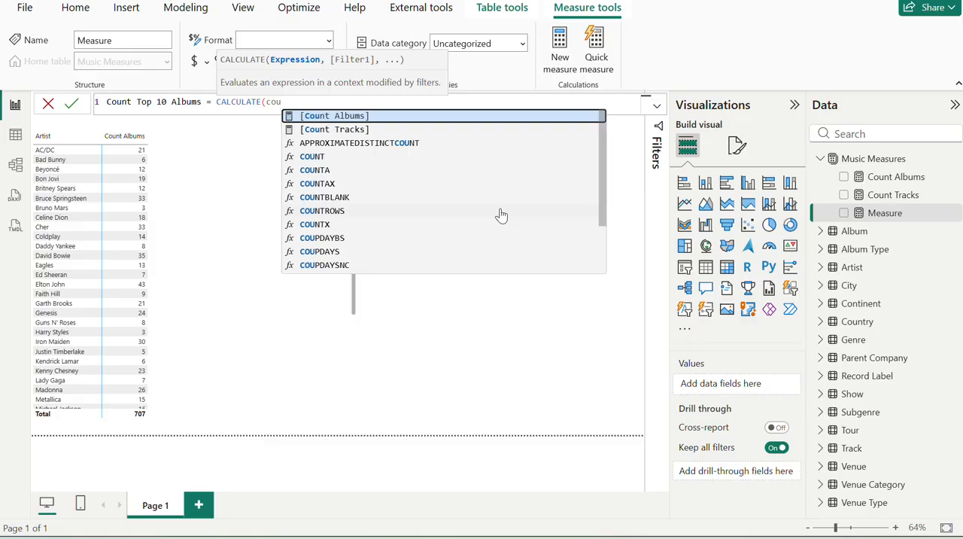
{"action": "key", "text": "Tab"}
{"action": "type", "text": ","}
Complete the Count Top 10 Albums formula with the filter Album[US Billboard 200 peak] <= 10 and commit the measure.
{"action": "key", "text": "alt+Tab"}
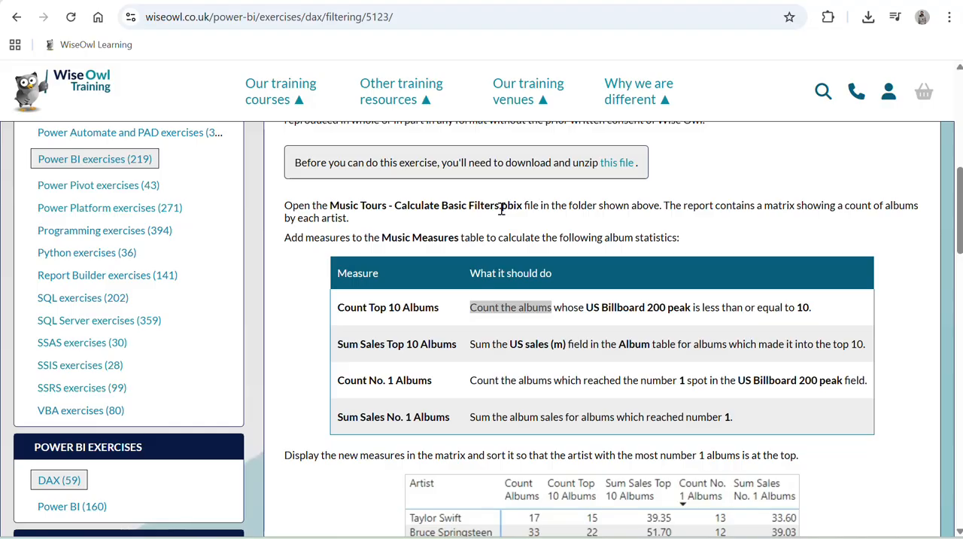
{"action": "key", "text": "alt+Tab"}
{"action": "type", "text": "us"}
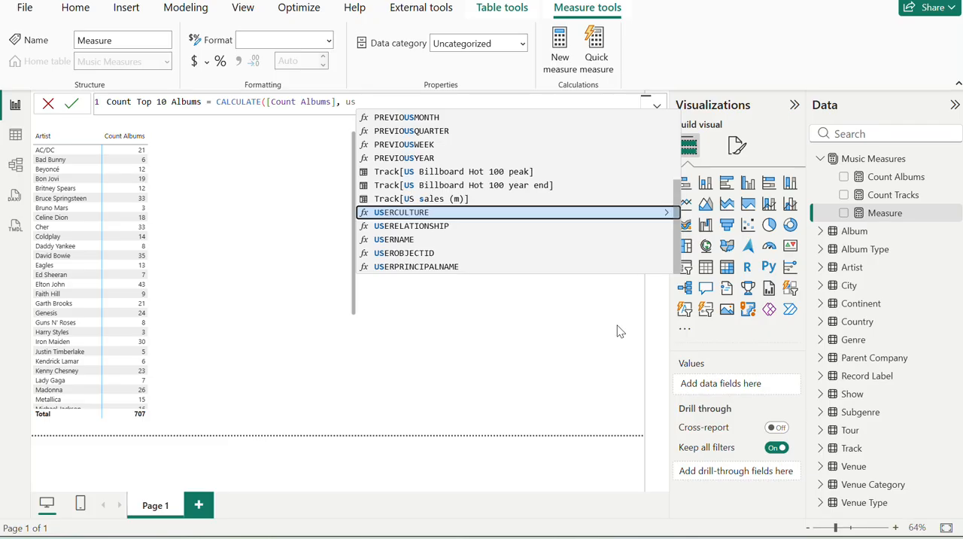
{"action": "key", "text": "Up"}
{"action": "key", "text": "Up"}
{"action": "key", "text": "alt+Tab"}
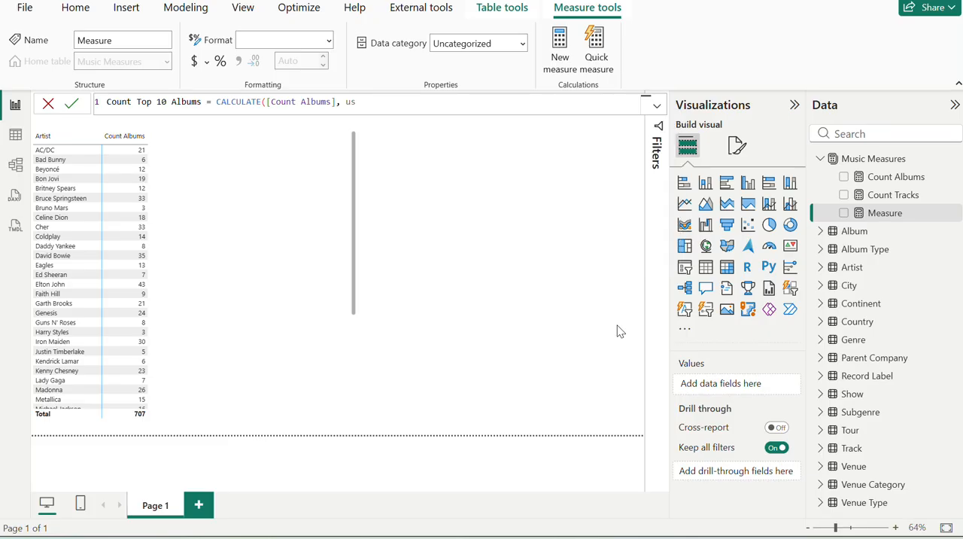
{"action": "key", "text": "alt+Tab"}
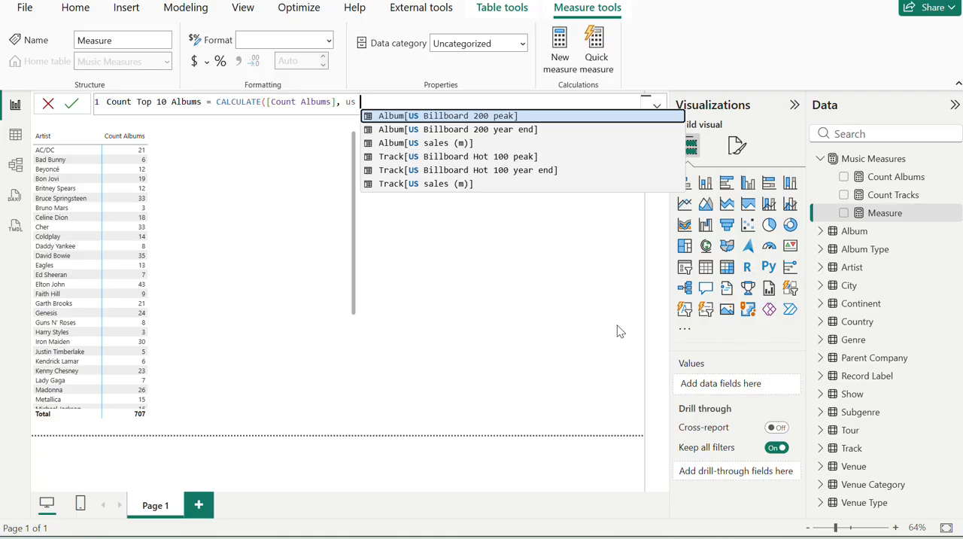
{"action": "key", "text": "Tab"}
{"action": "key", "text": "alt+Tab"}
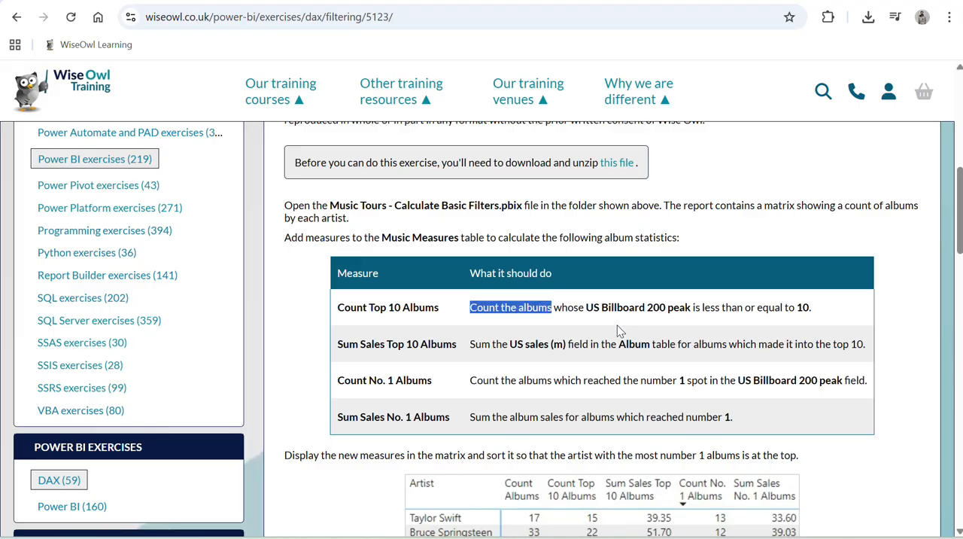
{"action": "key", "text": "alt+Tab"}
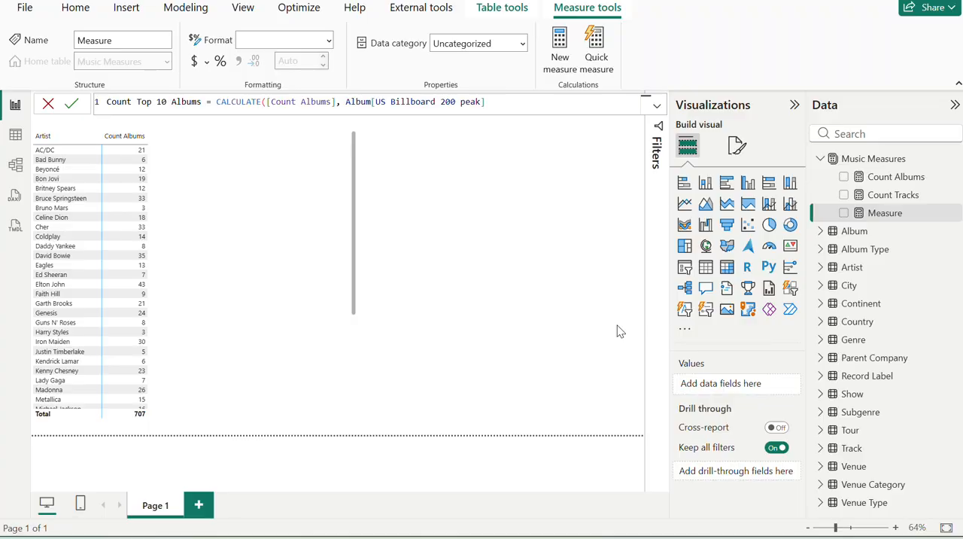
{"action": "type", "text": "<= 10"}
{"action": "key", "text": "Return"}
Check the expected matrix on the exercise page, and add Count Top 10 Albums to the artist matrix in Power BI.
{"action": "key", "text": "alt+Tab"}
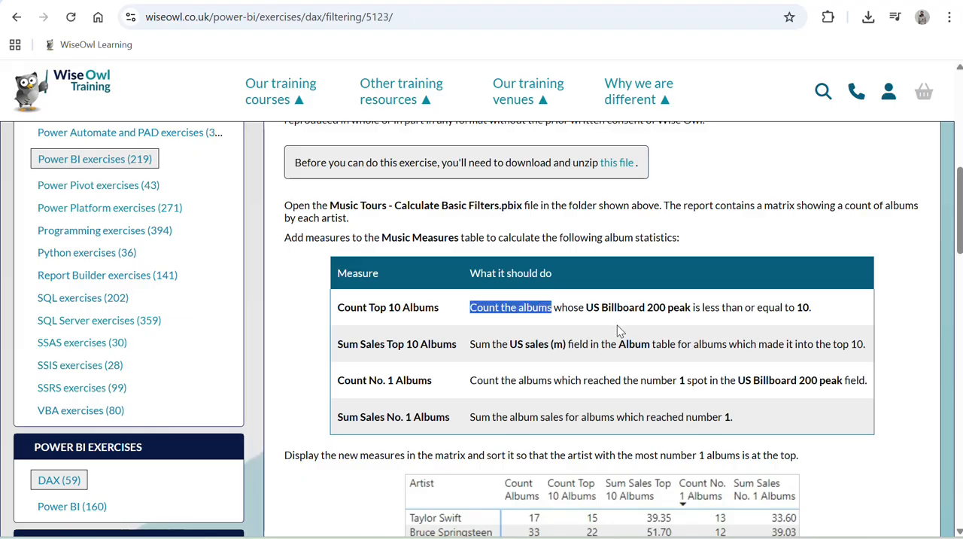
{"action": "scroll", "coordinate": [635, 307], "scroll_direction": "down", "scroll_amount": 1}
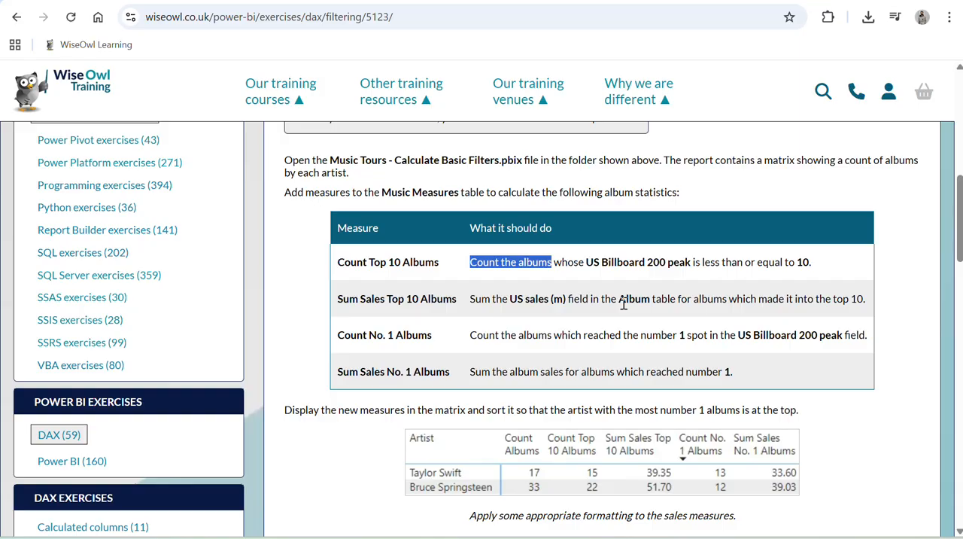
{"action": "key", "text": "alt+Tab"}
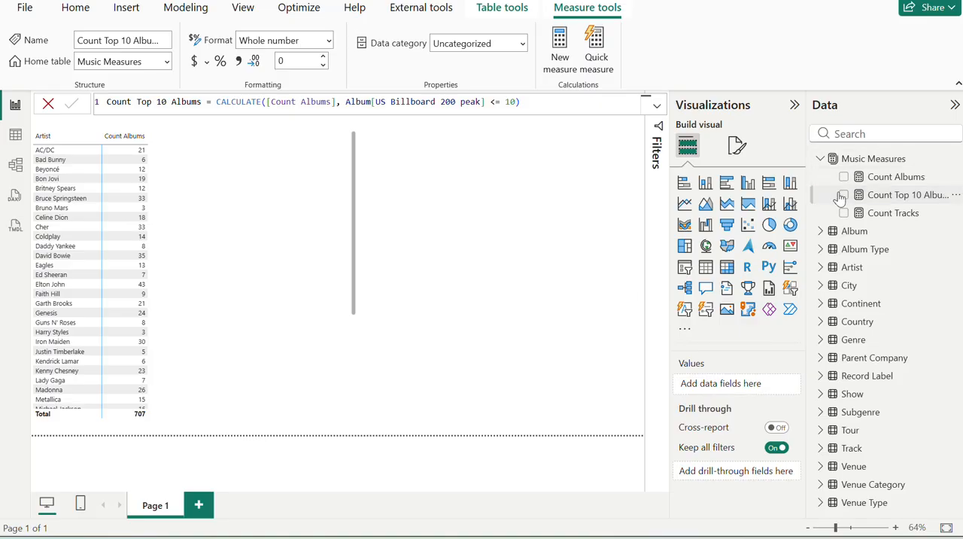
{"action": "left_click", "coordinate": [276, 234]}
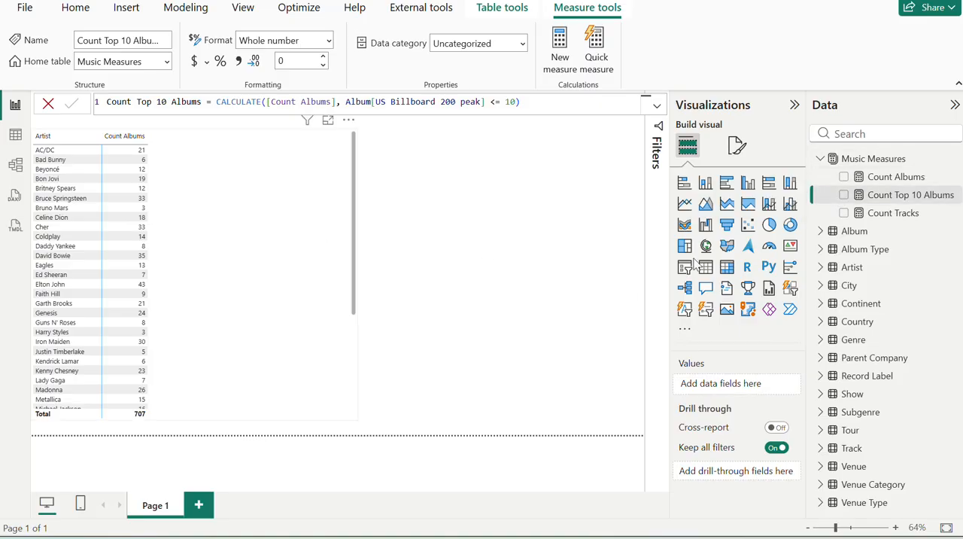
{"action": "left_click", "coordinate": [844, 197]}
Create a measure in Music Measures named Sum Sales Top 10 Albums, copied from the exercise page, and begin its formula with CALCULATE(.
{"action": "key", "text": "alt+Tab"}
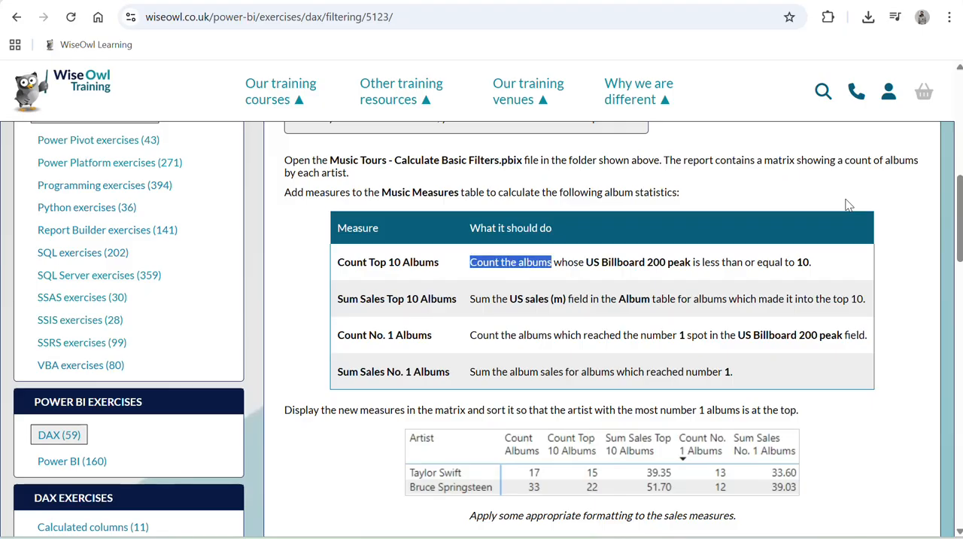
{"action": "triple_click", "coordinate": [412, 301]}
{"action": "key", "text": "ctrl+c"}
{"action": "key", "text": "alt+Tab"}
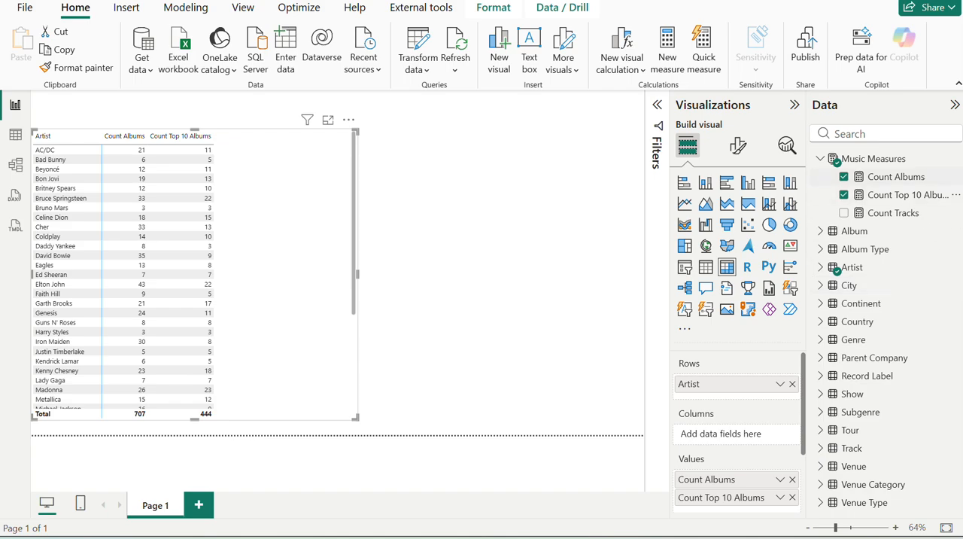
{"action": "left_click", "coordinate": [954, 159]}
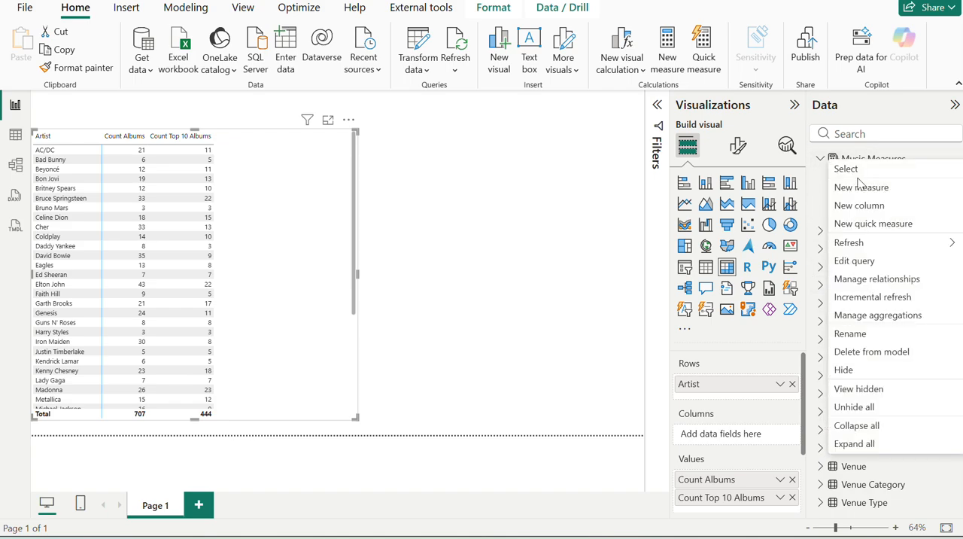
{"action": "key", "text": "Escape"}
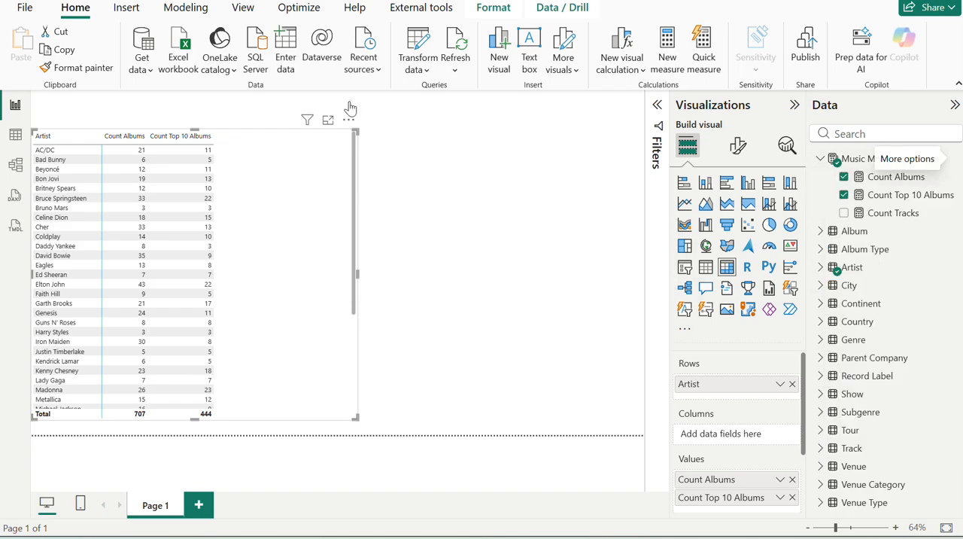
{"action": "key", "text": "ctrl+v"}
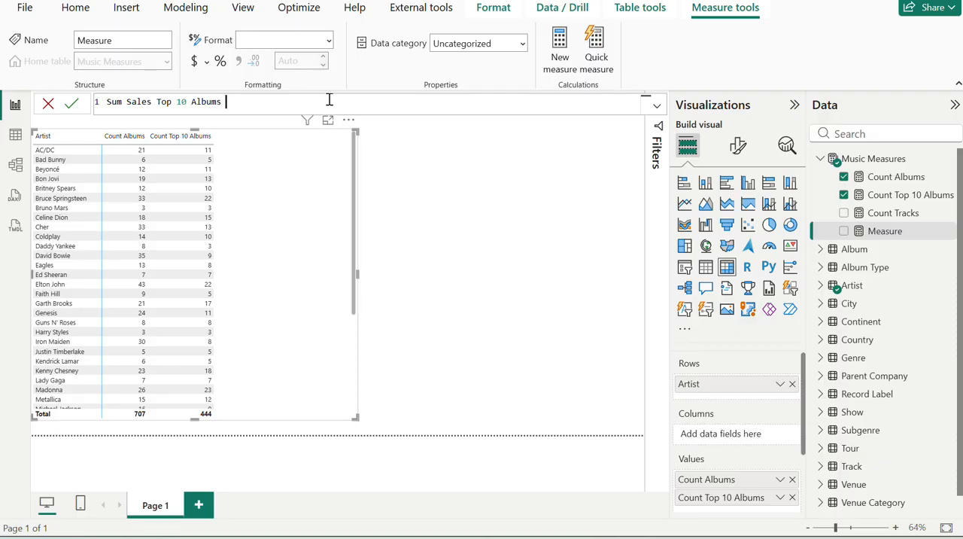
{"action": "type", "text": "= CALCULATE("}
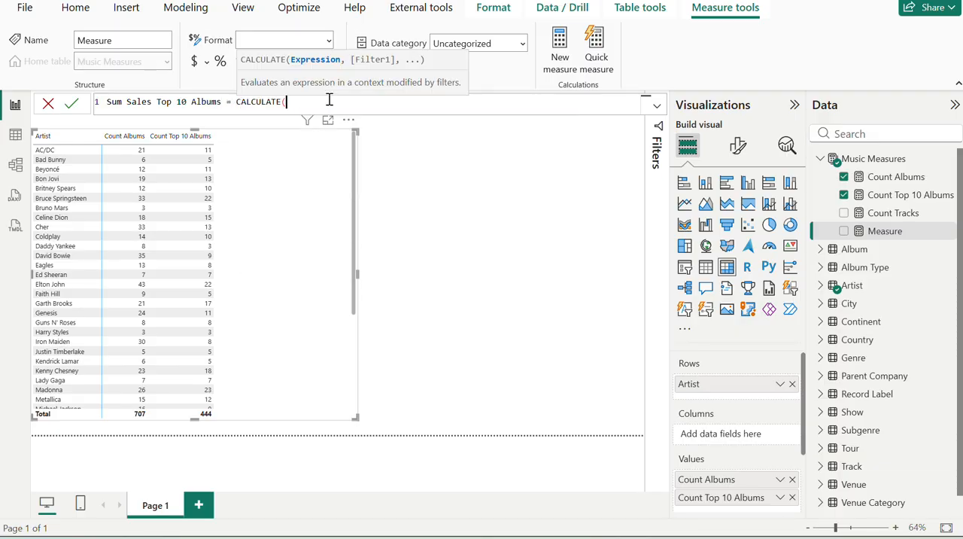
Check the exercise's description of Sum Sales Top 10 Albums, and enter SUM(Album[US sales (m)]) as the CALCULATE expression in Power BI.
{"action": "key", "text": "alt+Tab"}
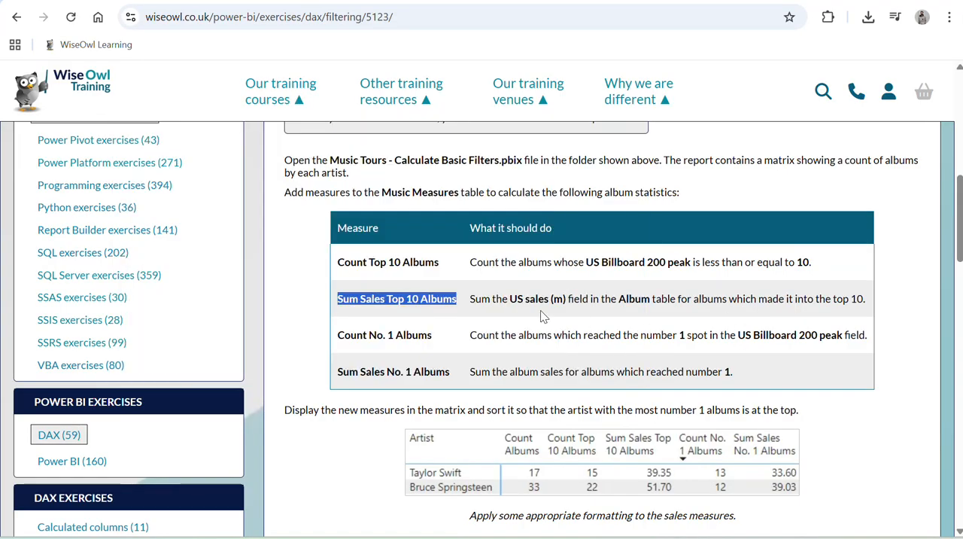
{"action": "left_click_drag", "start_coordinate": [490, 299], "coordinate": [535, 311]}
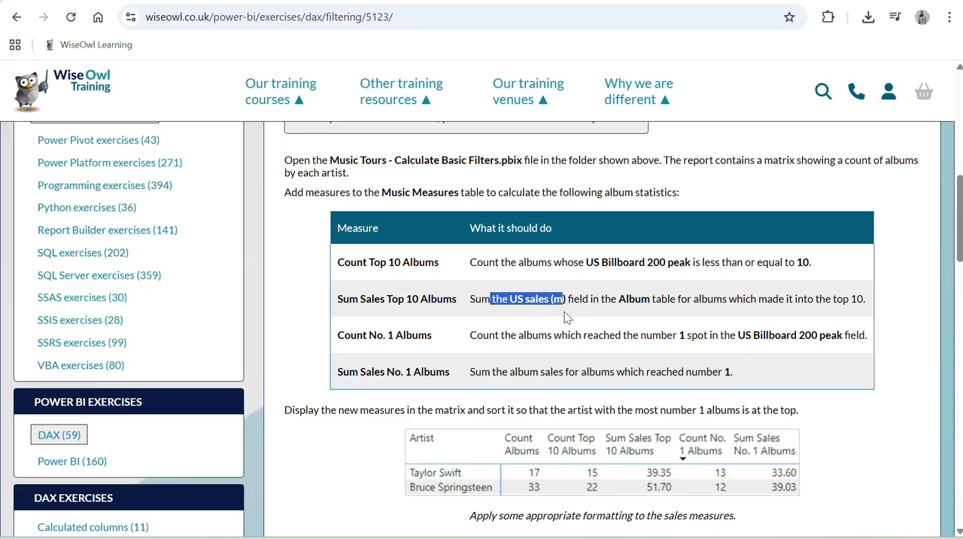
{"action": "key", "text": "alt+Tab"}
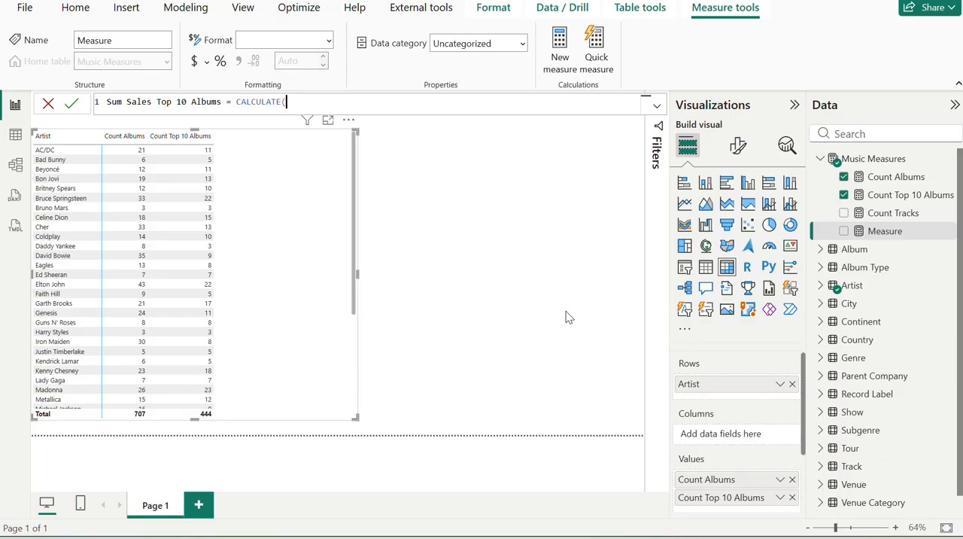
{"action": "key", "text": "alt+Tab"}
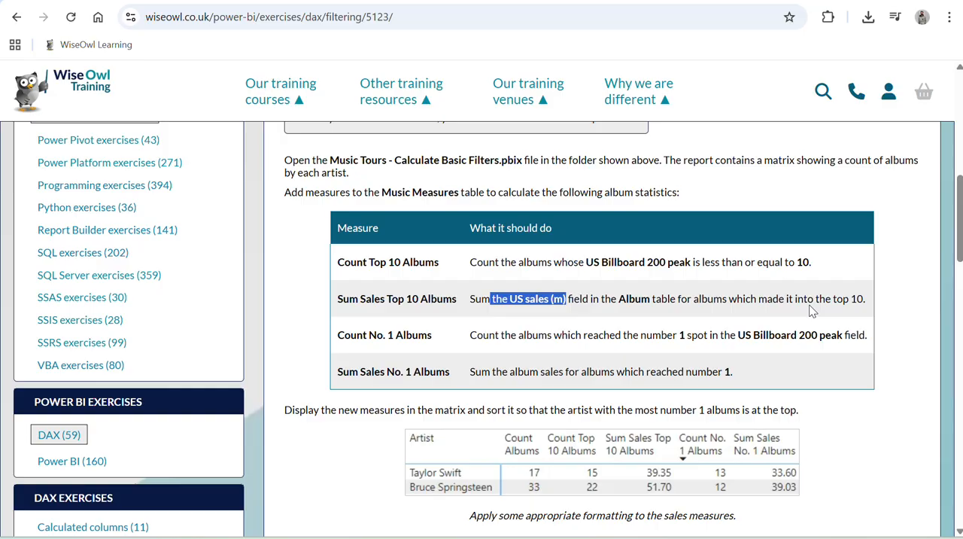
{"action": "key", "text": "alt+Tab"}
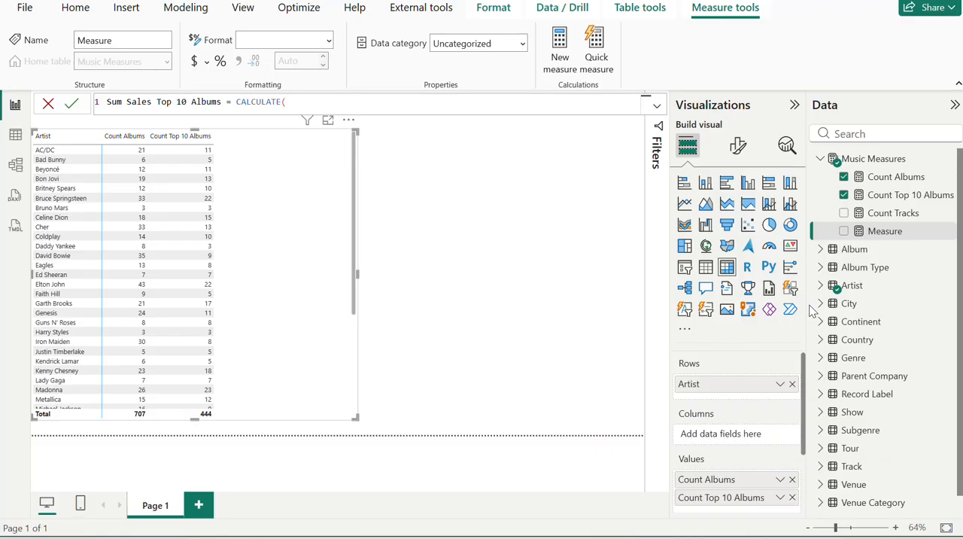
{"action": "type", "text": "SUM("}
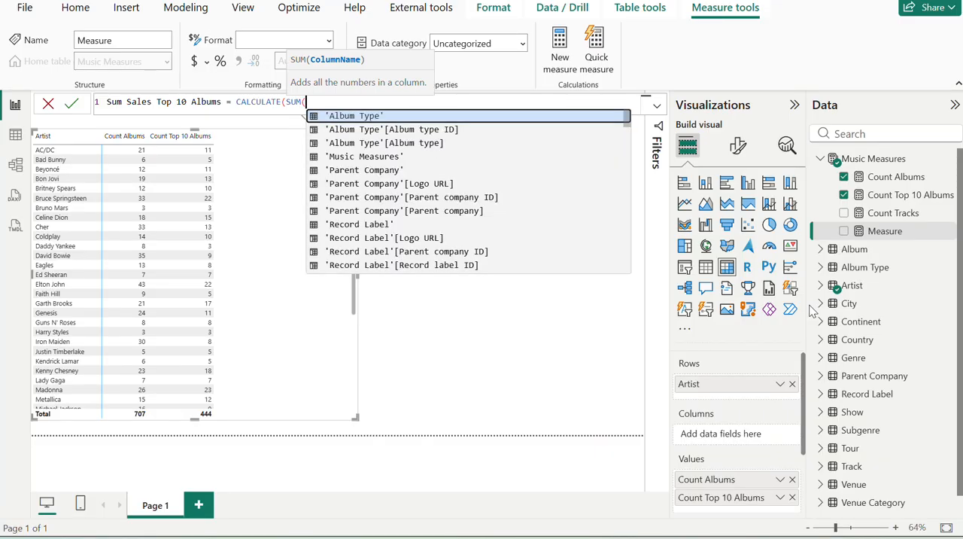
{"action": "key", "text": "alt+Tab"}
{"action": "key", "text": "alt+Tab"}
{"action": "type", "text": "us"}
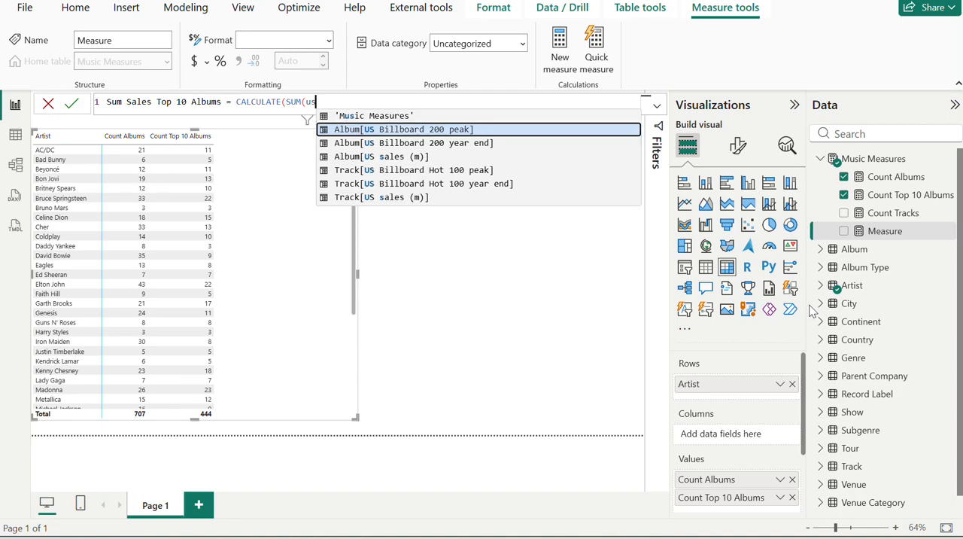
{"action": "key", "text": "Down"}
{"action": "key", "text": "Down"}
{"action": "key", "text": "Down"}
{"action": "key", "text": "Up"}
{"action": "key", "text": "Tab"}
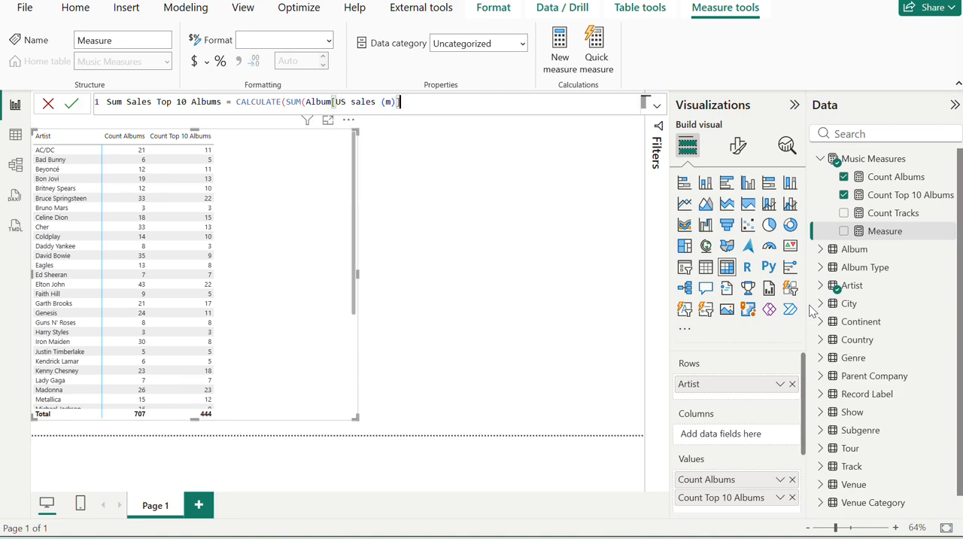
{"action": "type", "text": ","}
{"action": "key", "text": "BackSpace"}
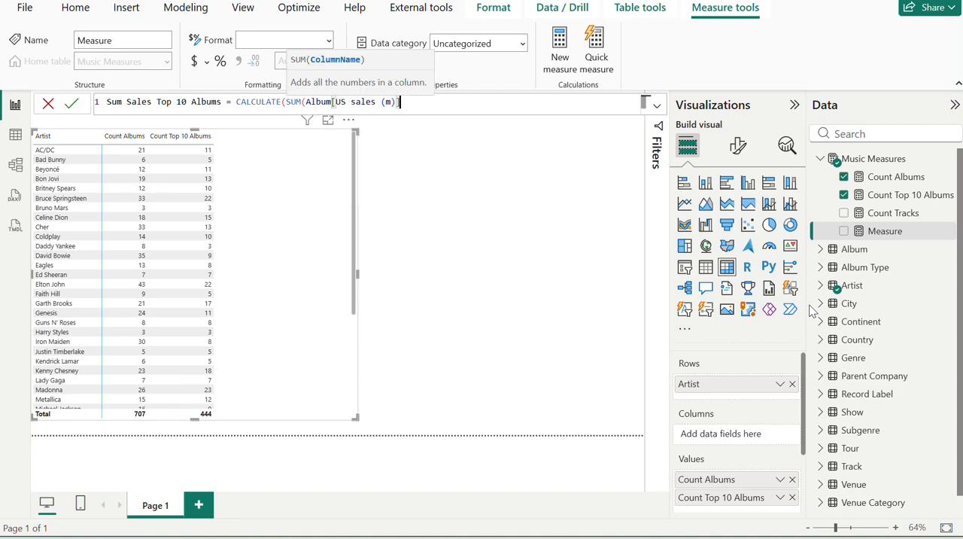
{"action": "type", "text": "),"}
{"action": "key", "text": "alt+Tab"}
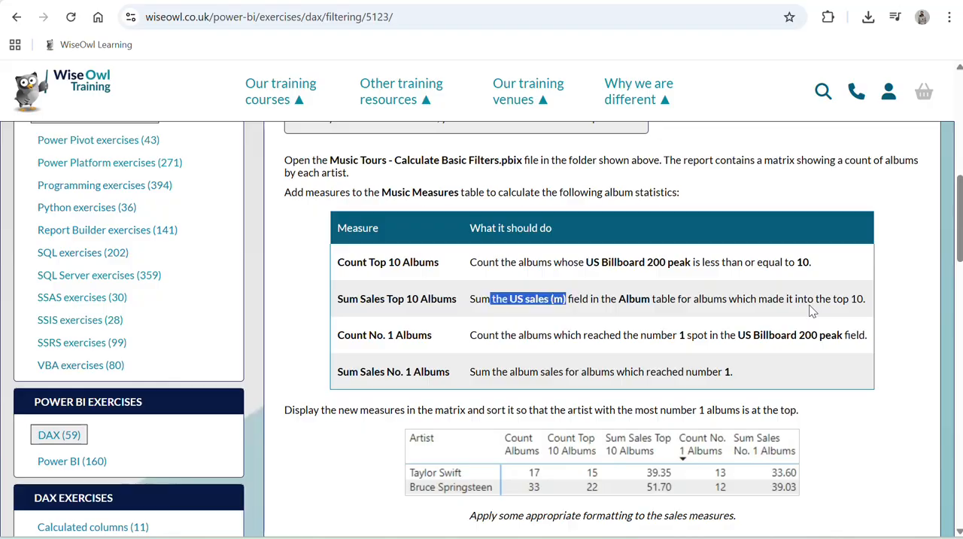
{"action": "key", "text": "alt+Tab"}
{"action": "type", "text": "al"}
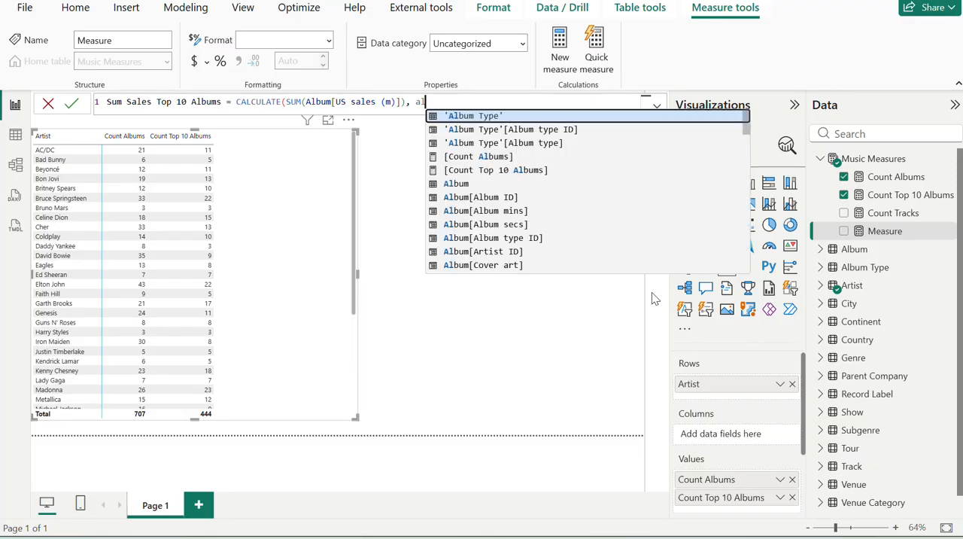
{"action": "key", "text": "alt+Tab"}
{"action": "key", "text": "alt+Tab"}
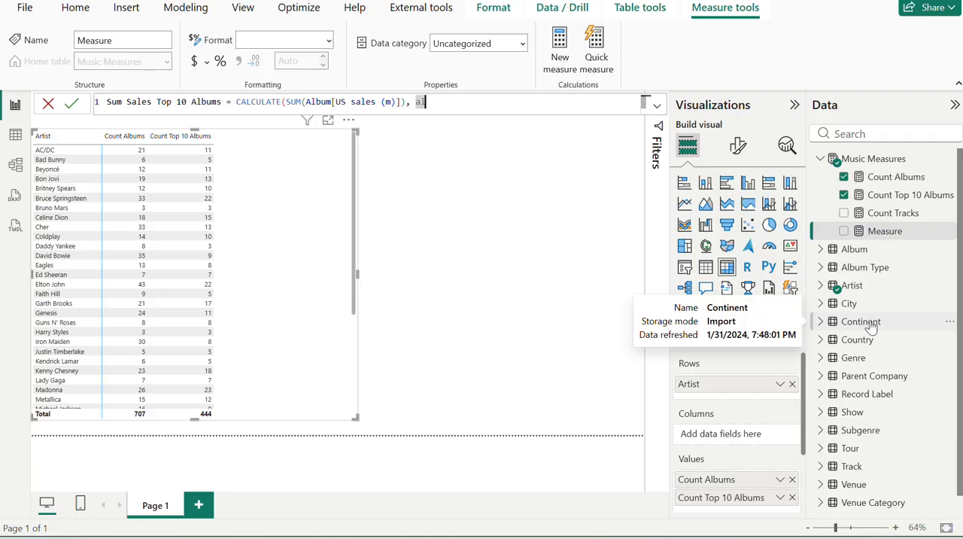
{"action": "type", "text": "bum"}
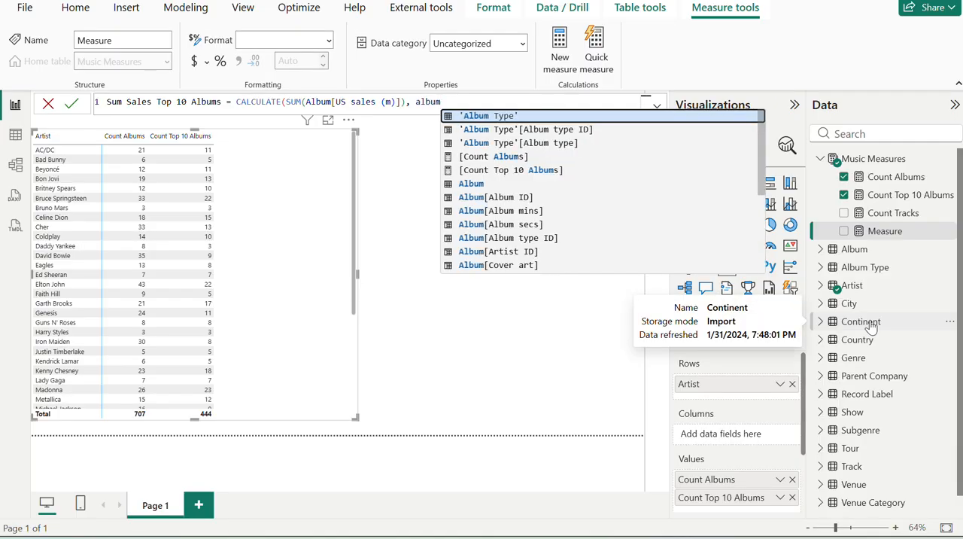
{"action": "key", "text": "Down"}
{"action": "key", "text": "Down"}
{"action": "key", "text": "Down"}
{"action": "key", "text": "Down"}
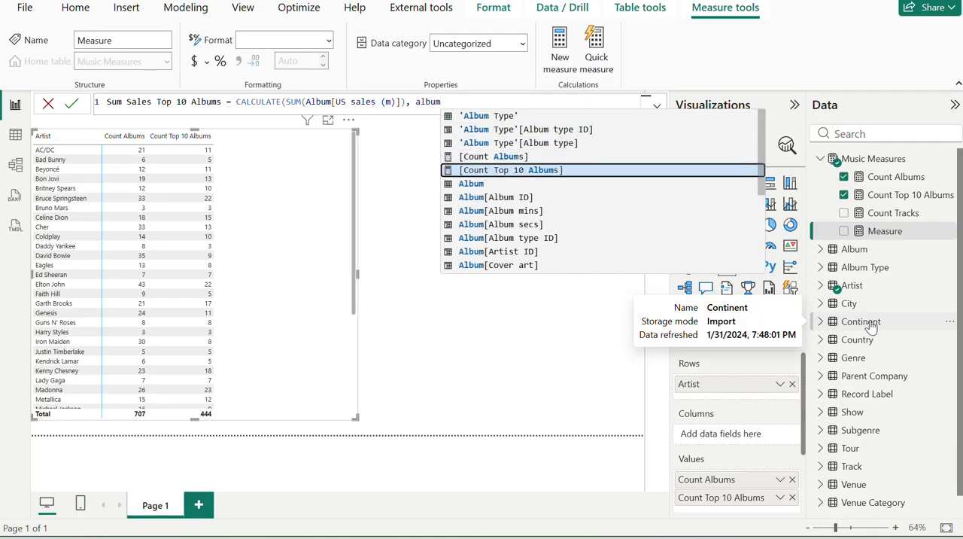
{"action": "key", "text": "alt+Tab"}
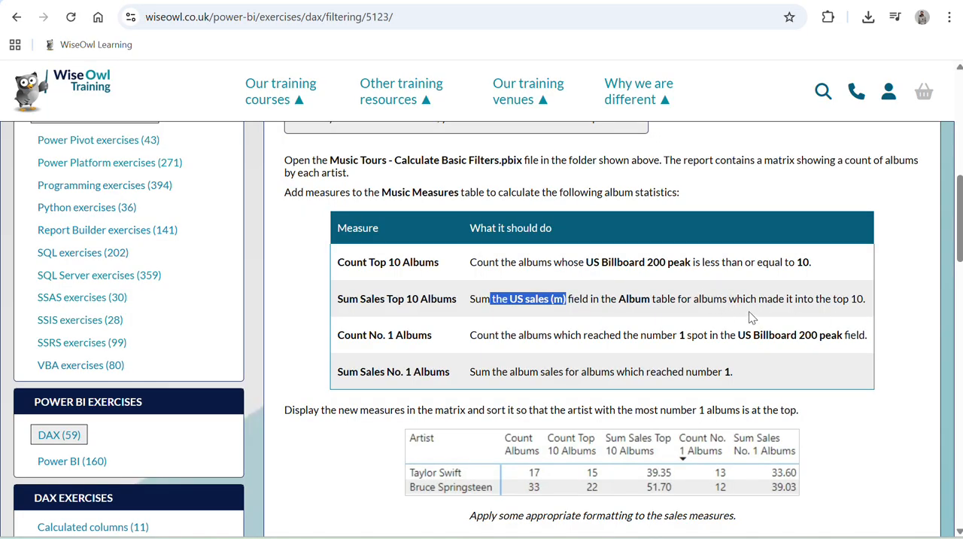
{"action": "key", "text": "alt+Tab"}
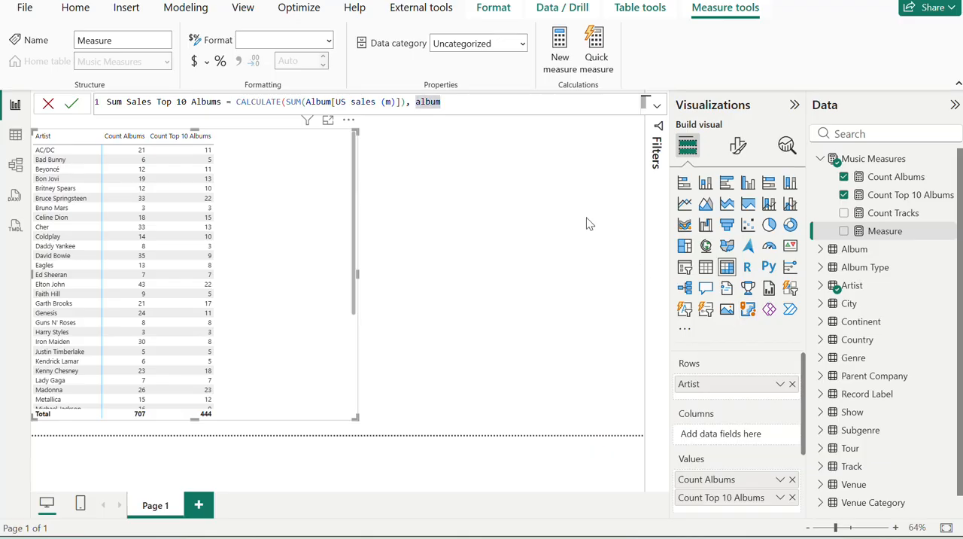
{"action": "type", "text": "m"}
{"action": "key", "text": "Down"}
{"action": "key", "text": "Down"}
{"action": "key", "text": "Down"}
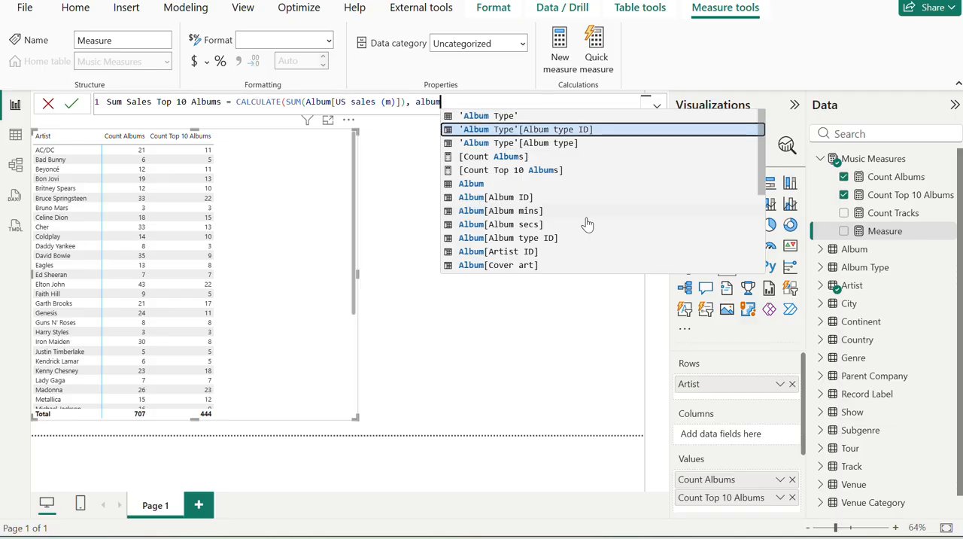
{"action": "key", "text": "Down"}
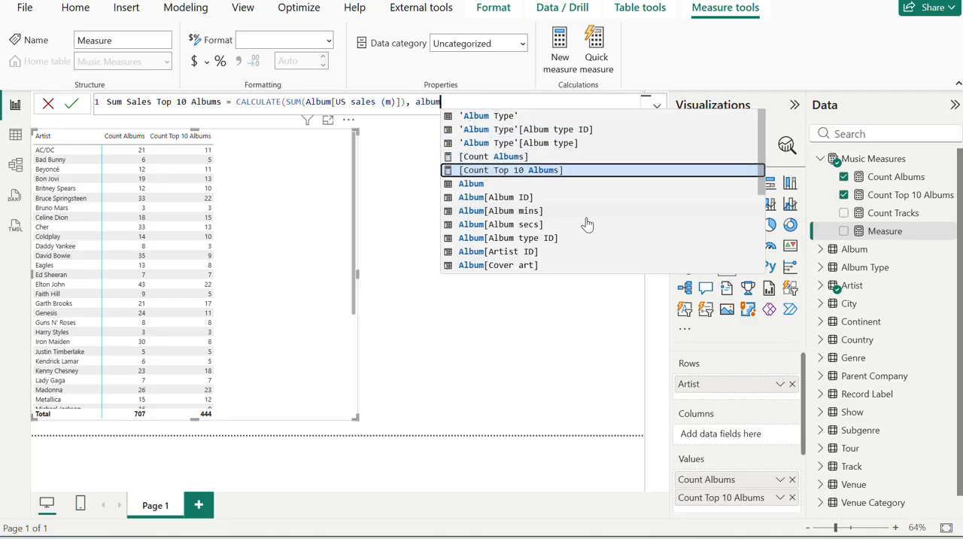
{"action": "key", "text": "Down"}
{"action": "key", "text": "Down"}
{"action": "key", "text": "Down"}
{"action": "key", "text": "Down"}
{"action": "key", "text": "Down"}
{"action": "key", "text": "Down"}
{"action": "key", "text": "Down"}
{"action": "key", "text": "Down"}
{"action": "key", "text": "Down"}
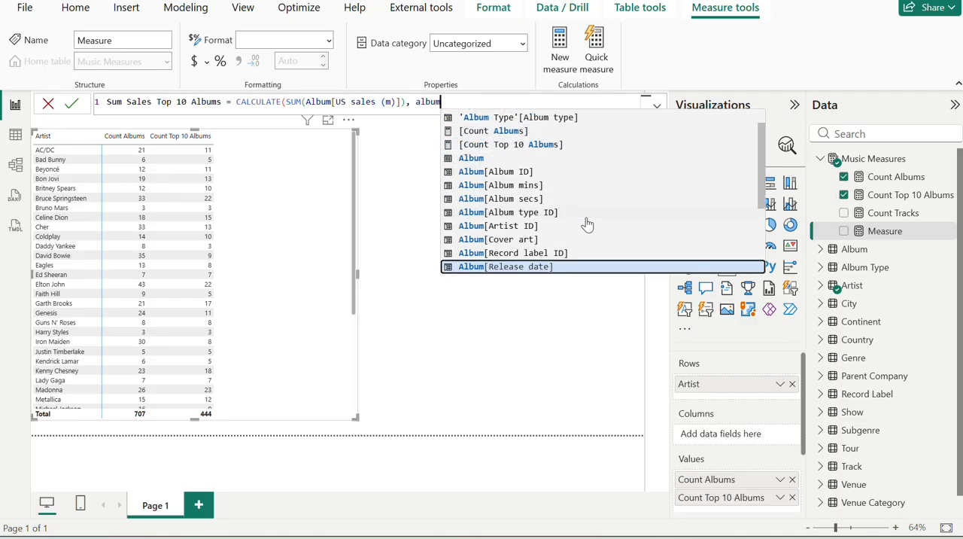
{"action": "key", "text": "Down"}
{"action": "key", "text": "Down"}
{"action": "key", "text": "Down"}
{"action": "key", "text": "Down"}
{"action": "key", "text": "Down"}
{"action": "key", "text": "Down"}
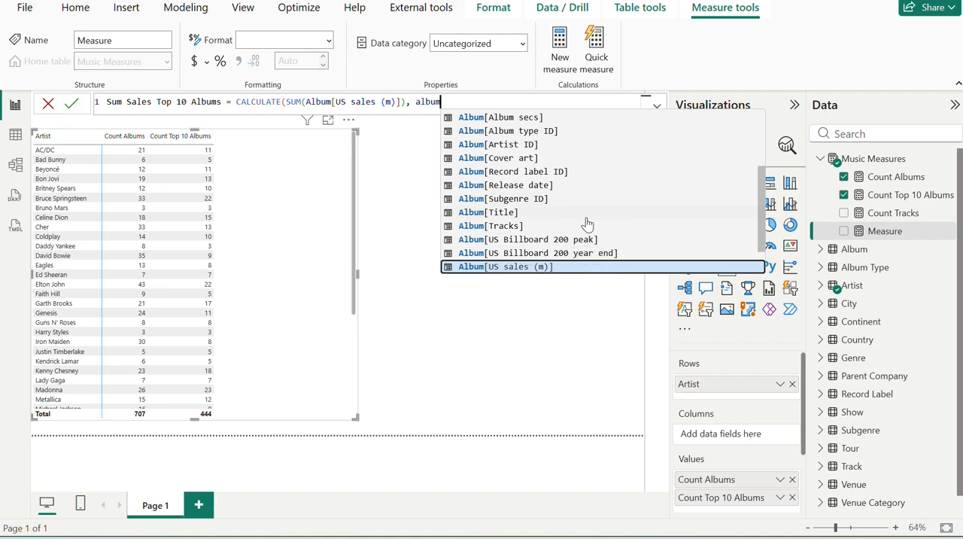
{"action": "key", "text": "Down"}
{"action": "key", "text": "Down"}
{"action": "key", "text": "Down"}
{"action": "key", "text": "Up"}
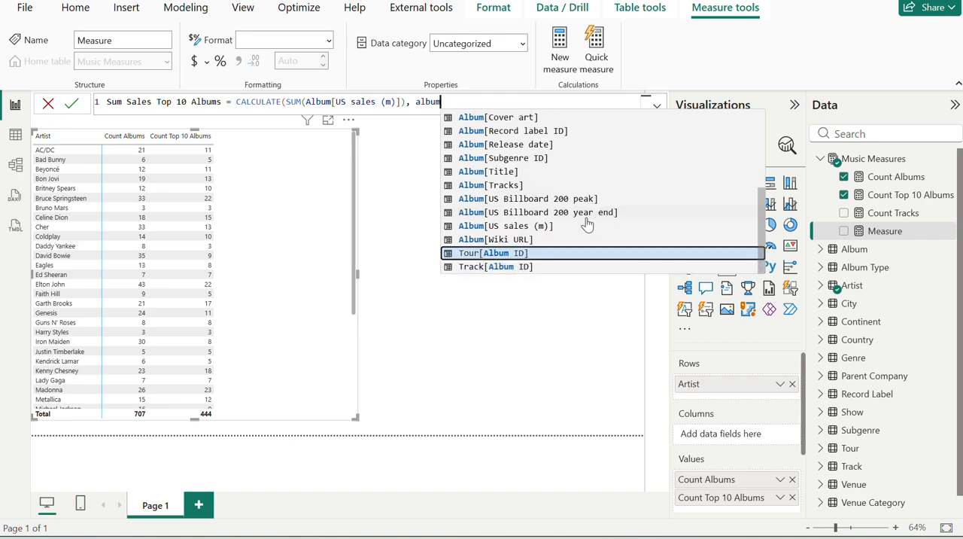
{"action": "key", "text": "Up"}
{"action": "key", "text": "Up"}
{"action": "key", "text": "Up"}
{"action": "key", "text": "Up"}
{"action": "key", "text": "Up"}
{"action": "key", "text": "Up"}
{"action": "key", "text": "Up"}
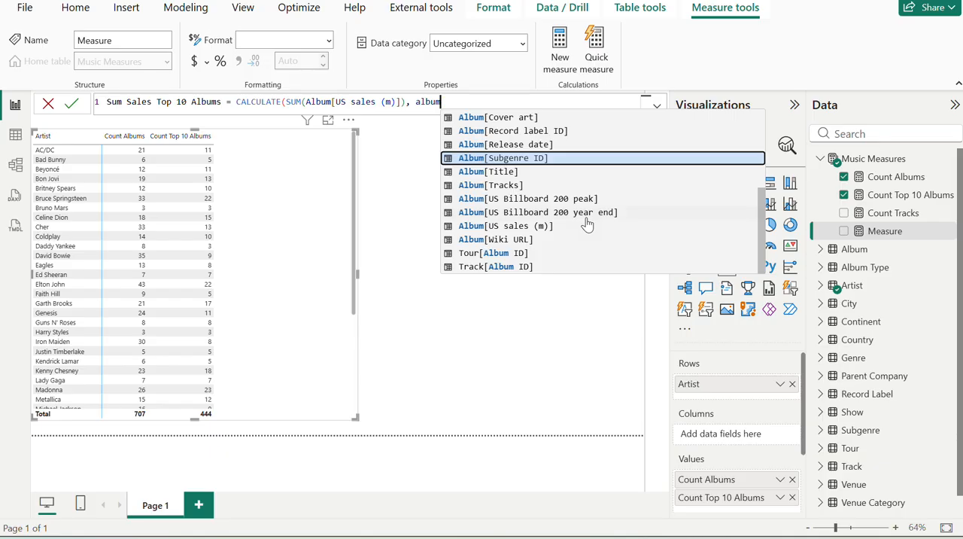
{"action": "key", "text": "Up"}
{"action": "key", "text": "Up"}
{"action": "key", "text": "Up"}
{"action": "key", "text": "Up"}
{"action": "key", "text": "Up"}
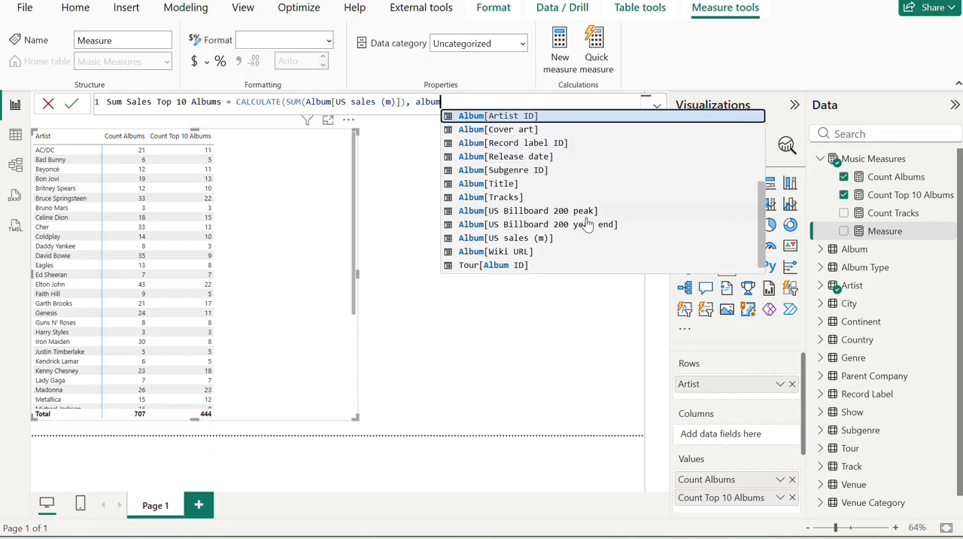
{"action": "key", "text": "Up"}
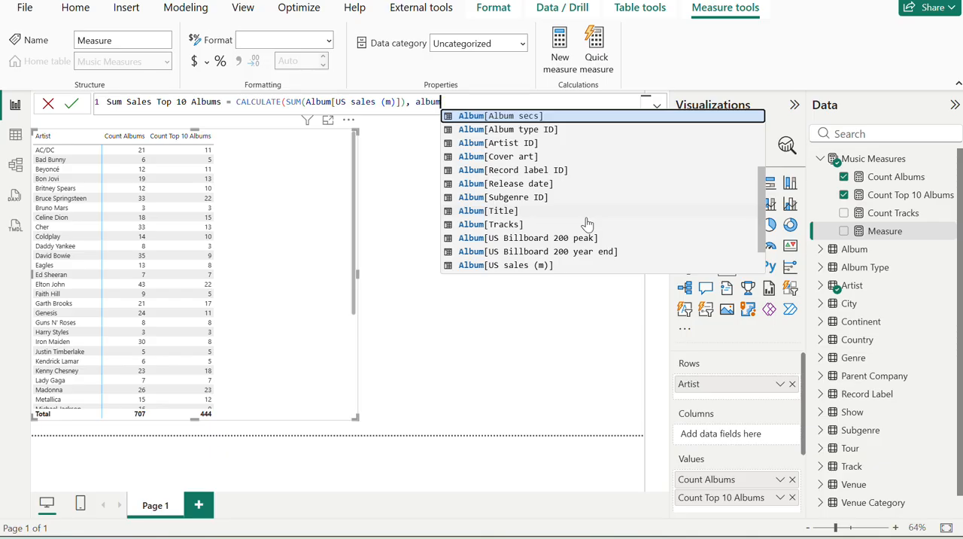
{"action": "key", "text": "BackSpace"}
{"action": "key", "text": "BackSpace"}
{"action": "key", "text": "BackSpace"}
{"action": "key", "text": "BackSpace"}
{"action": "key", "text": "BackSpace"}
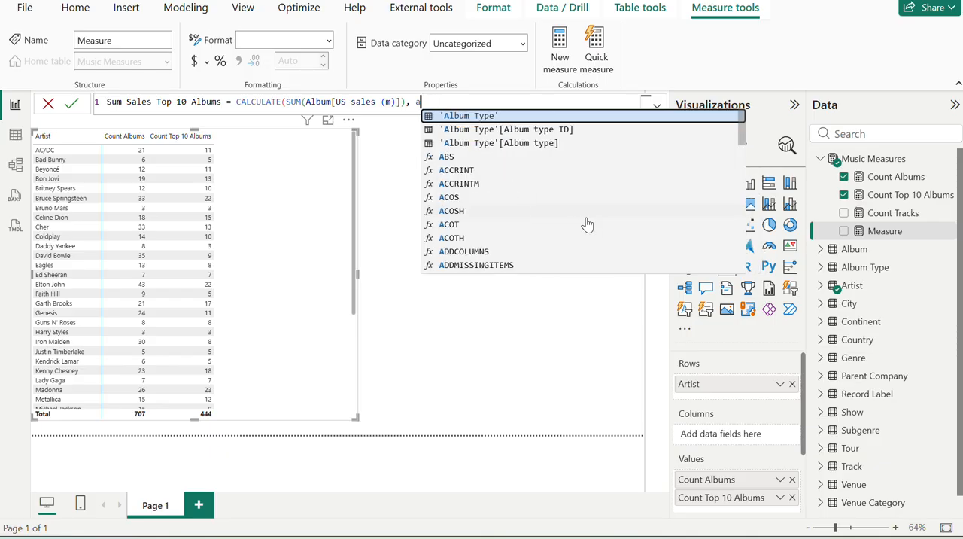
Complete the Sum Sales Top 10 Albums formula with [Count Top 10 Albums] as the filter argument and commit the measure.
{"action": "type", "text": "cou"}
{"action": "key", "text": "Down"}
{"action": "key", "text": "Tab"}
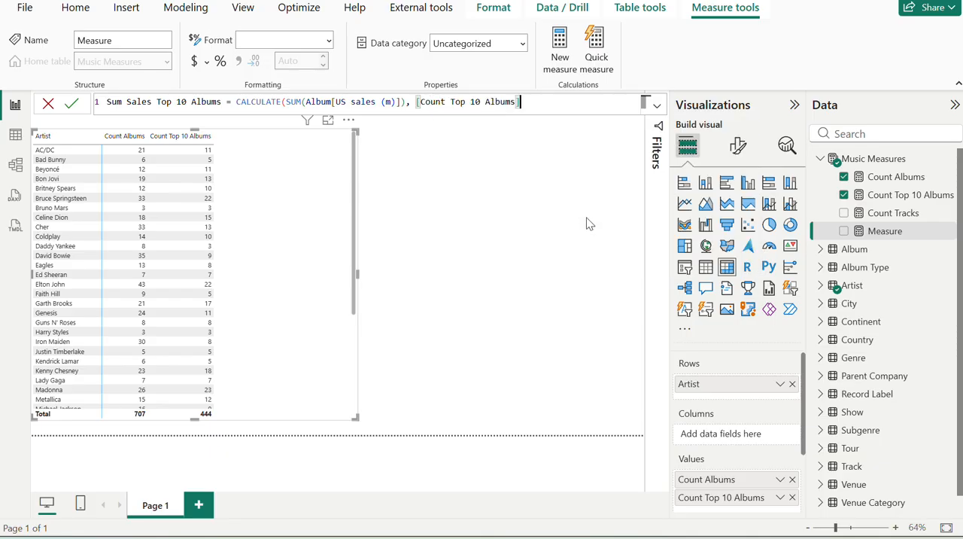
{"action": "key", "text": "Return"}
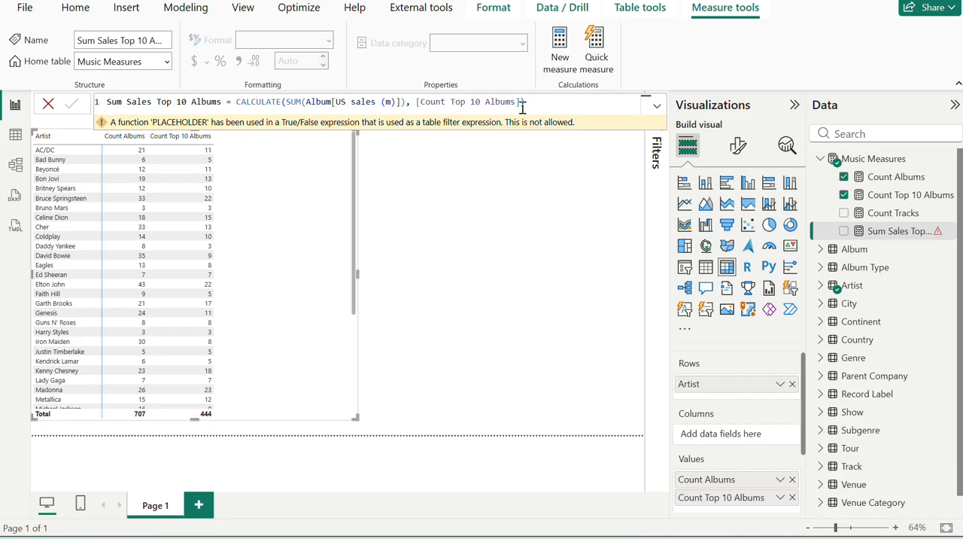
Insert Album[US Billboard 200 peak]= before [Count Top 10 Albums] in the Sum Sales Top 10 Albums filter argument and commit the formula.
{"action": "left_click", "coordinate": [416, 101]}
{"action": "type", "text": "Al"}
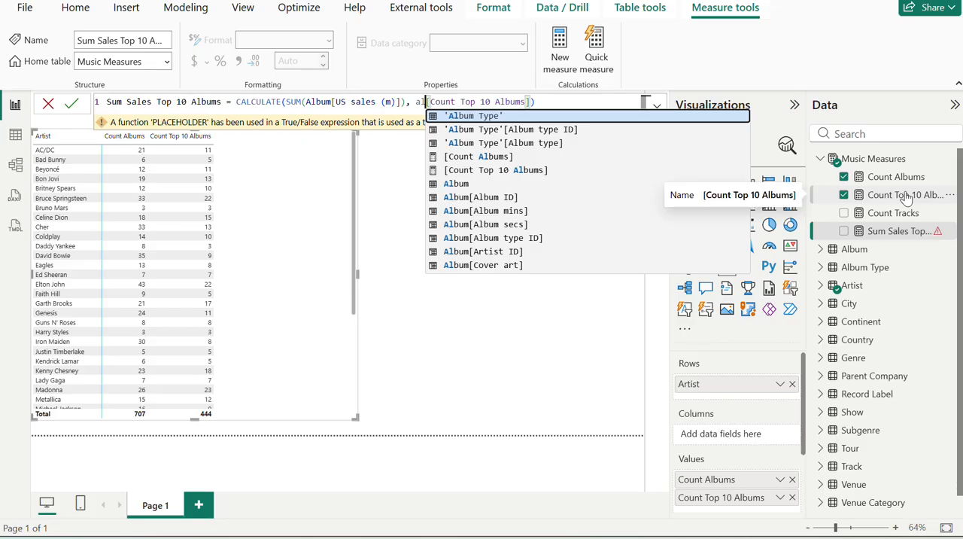
{"action": "type", "text": "bu,m"}
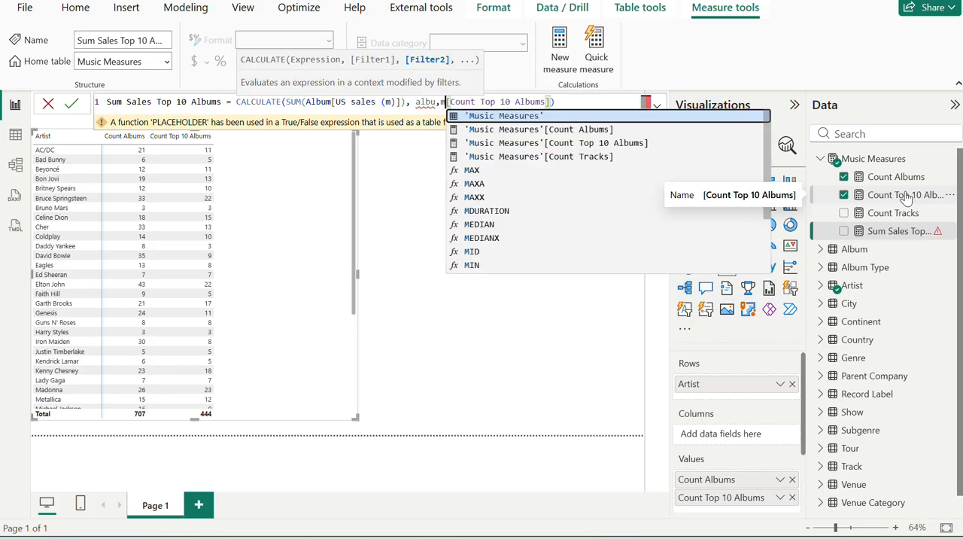
{"action": "key", "text": "BackSpace"}
{"action": "key", "text": "BackSpace"}
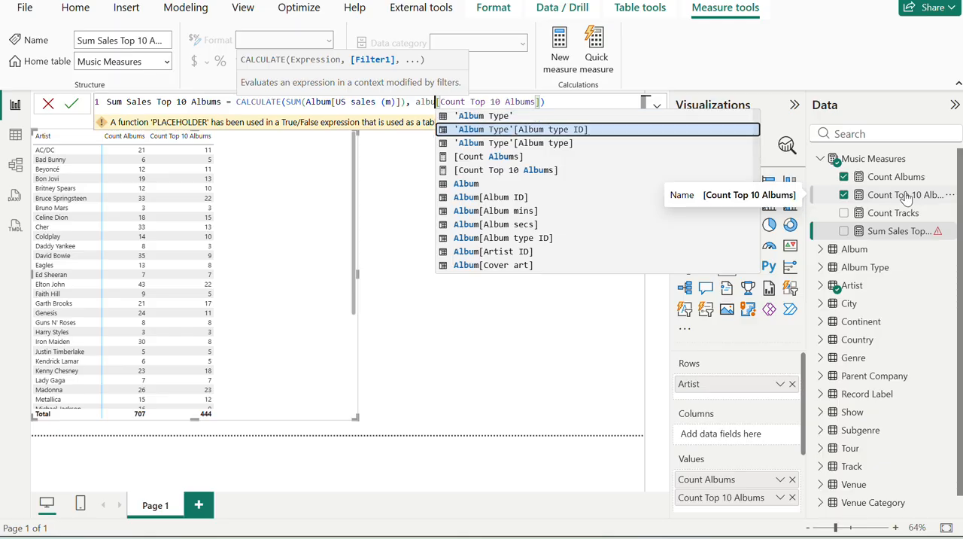
{"action": "key", "text": "Down"}
{"action": "key", "text": "Down"}
{"action": "key", "text": "Down"}
{"action": "key", "text": "Down"}
{"action": "key", "text": "Down"}
{"action": "key", "text": "Down"}
{"action": "key", "text": "Down"}
{"action": "key", "text": "Down"}
{"action": "key", "text": "Down"}
{"action": "key", "text": "Down"}
{"action": "key", "text": "Down"}
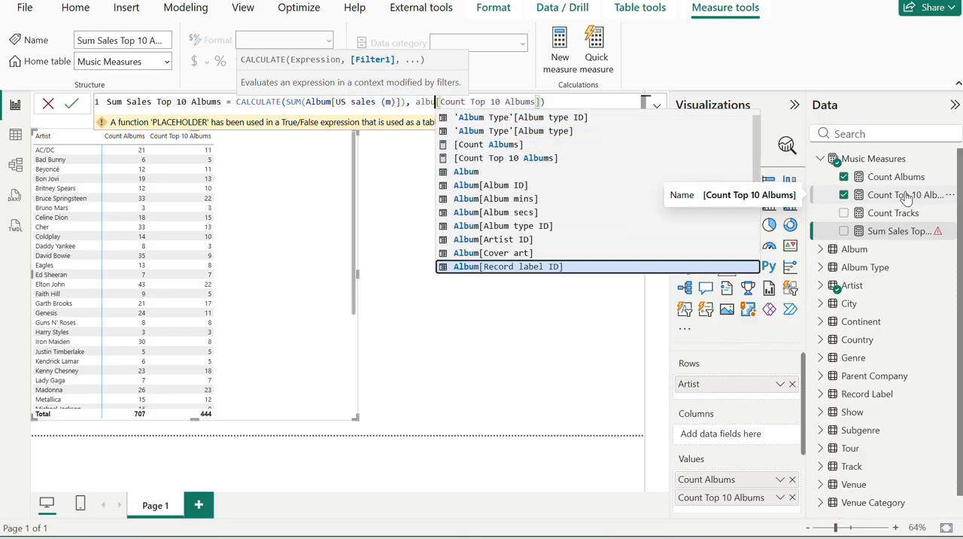
{"action": "key", "text": "Down"}
{"action": "key", "text": "Down"}
{"action": "key", "text": "Down"}
{"action": "key", "text": "Down"}
{"action": "key", "text": "Down"}
{"action": "key", "text": "Down"}
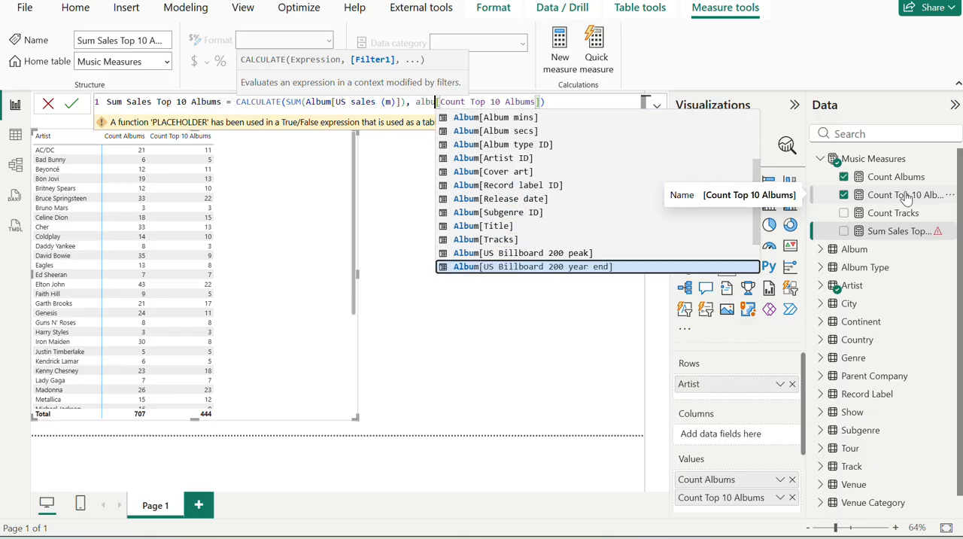
{"action": "key", "text": "Up"}
{"action": "key", "text": "Return"}
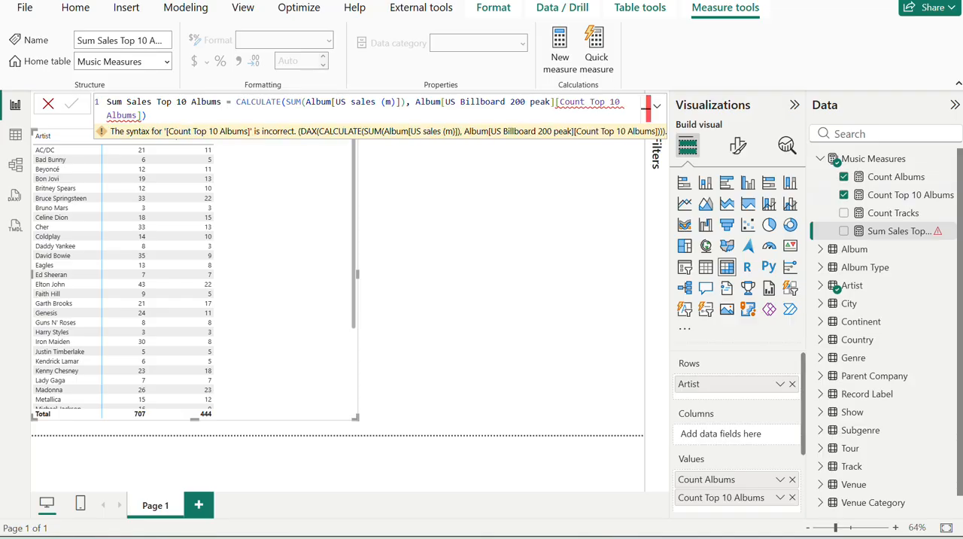
{"action": "left_click", "coordinate": [558, 101]}
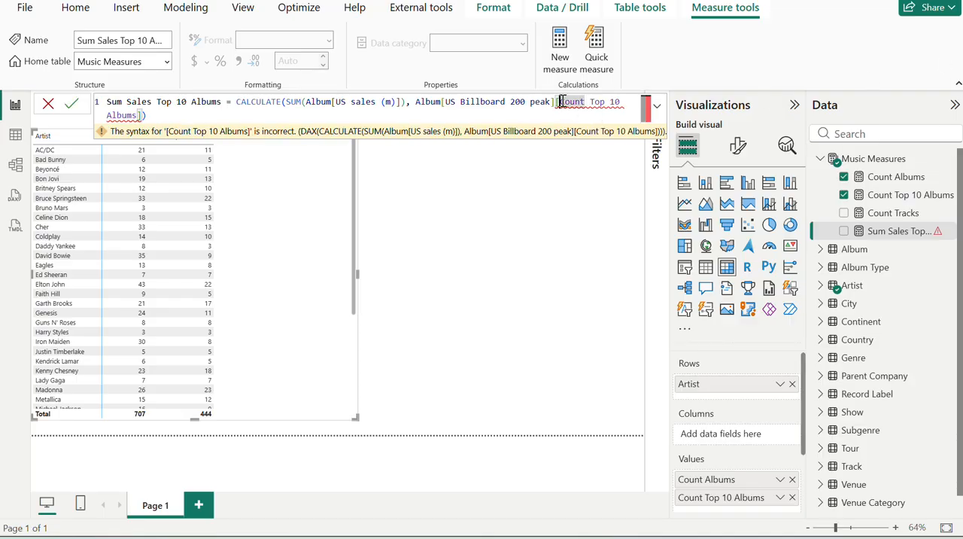
{"action": "type", "text": "="}
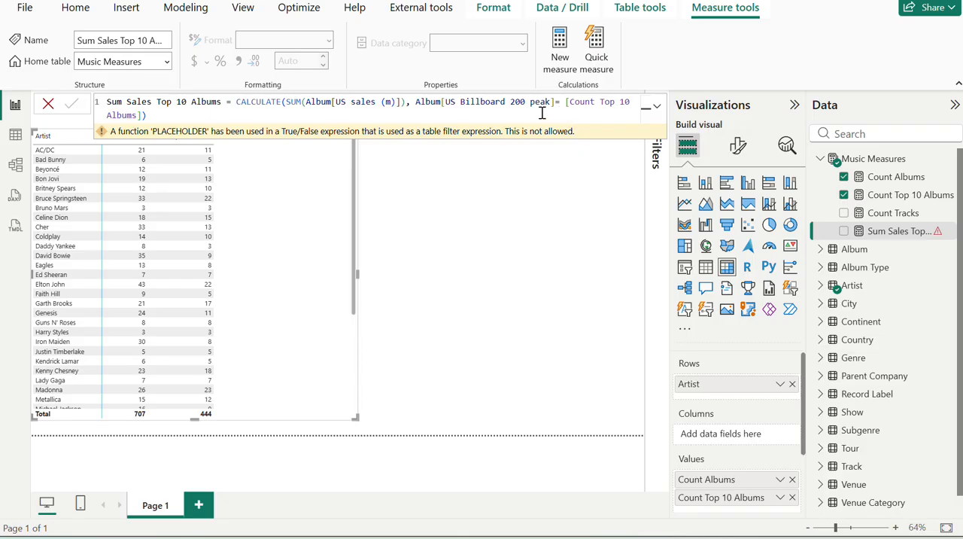
Switch to the Wise Owl exercise page in the browser and reread the Sum Sales Top 10 Albums description.
{"action": "key", "text": "alt+Tab"}
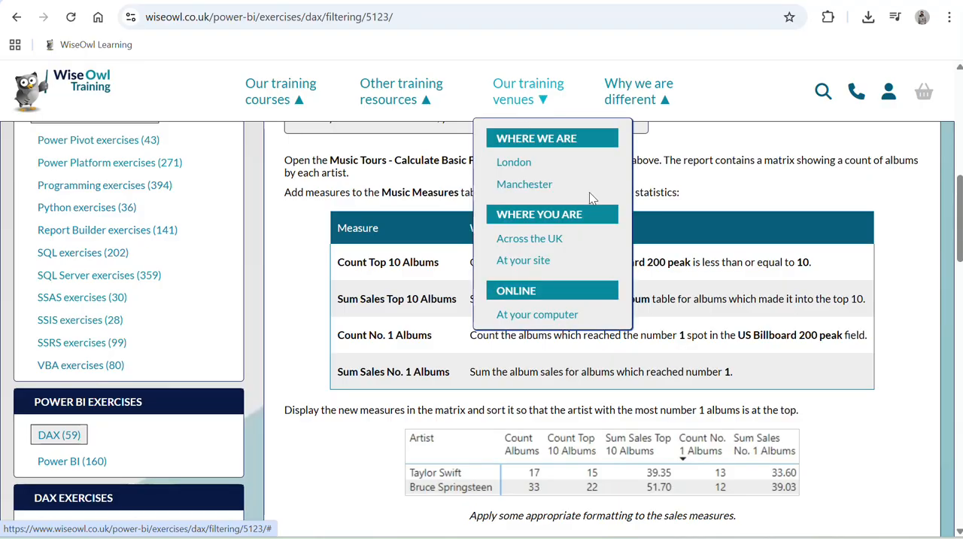
{"action": "scroll", "coordinate": [654, 320], "scroll_direction": "down", "scroll_amount": 1}
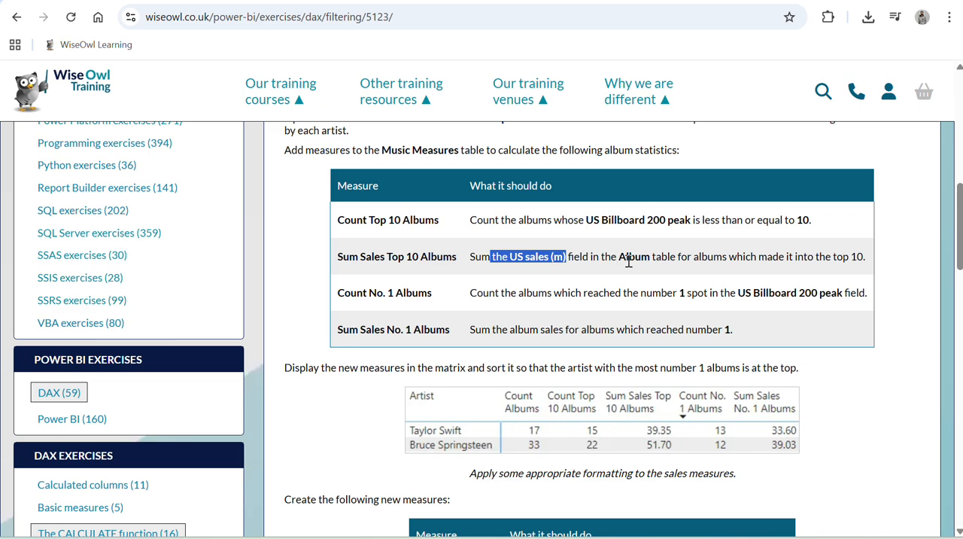
{"action": "left_click_drag", "start_coordinate": [629, 260], "coordinate": [641, 270]}
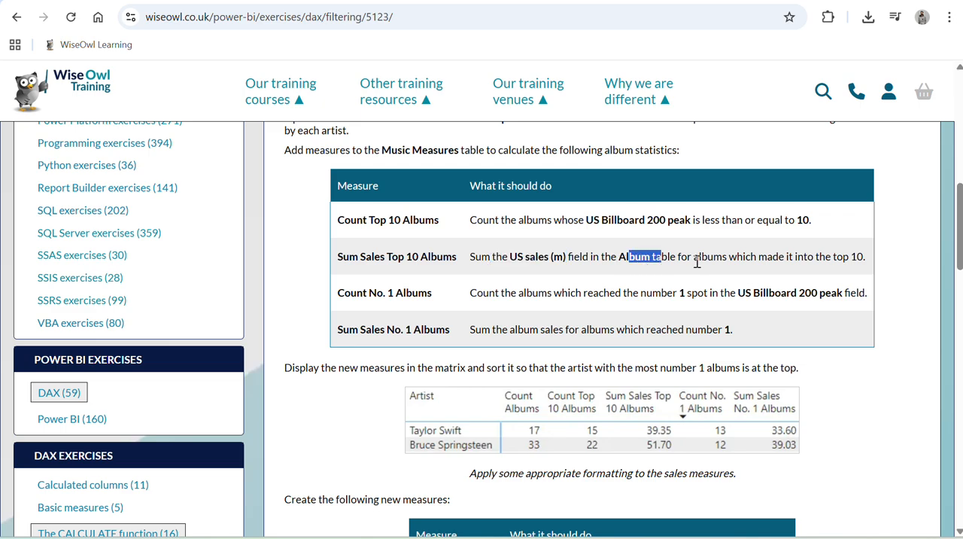
{"action": "left_click_drag", "start_coordinate": [699, 260], "coordinate": [758, 277]}
Return to Power BI and examine the Album table's data, including the filter values of the US Billboard 200 peak column.
{"action": "key", "text": "alt+Tab"}
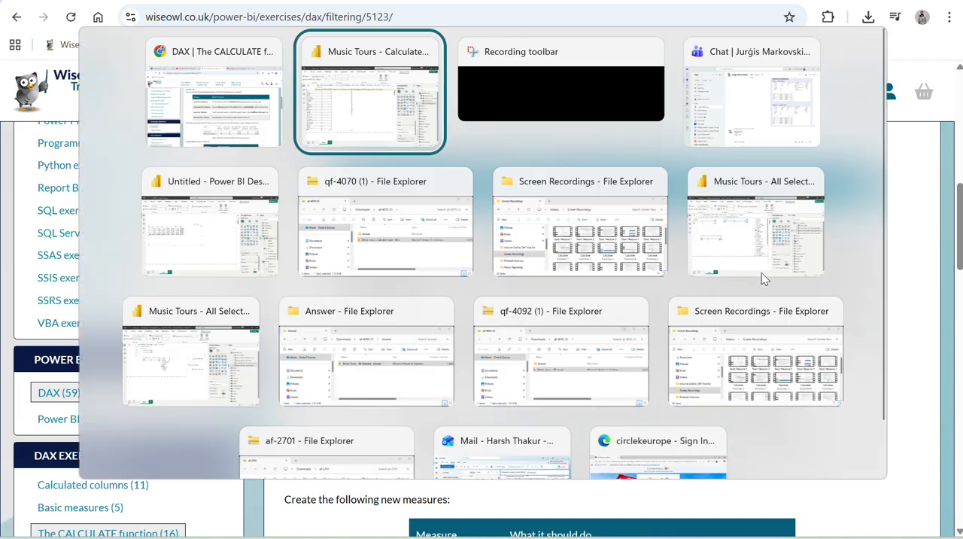
{"action": "left_click", "coordinate": [5, 141]}
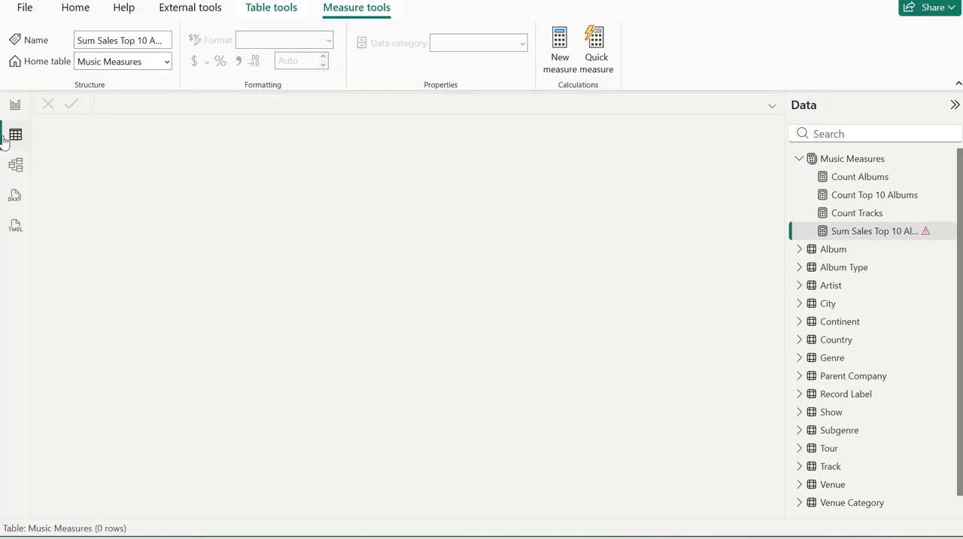
{"action": "left_click", "coordinate": [835, 250]}
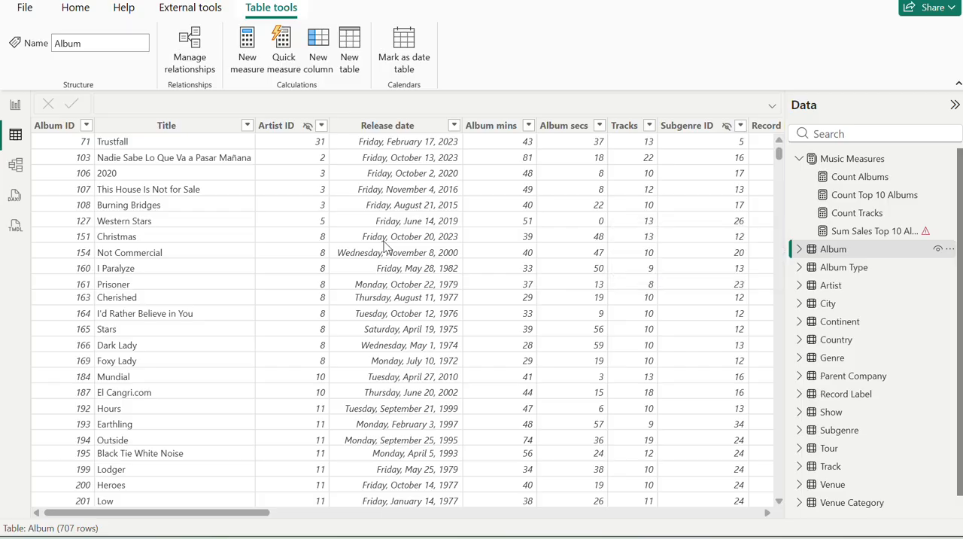
{"action": "scroll", "coordinate": [383, 247], "scroll_direction": "right", "scroll_amount": 3}
{"action": "scroll", "coordinate": [384, 247], "scroll_direction": "right", "scroll_amount": 6}
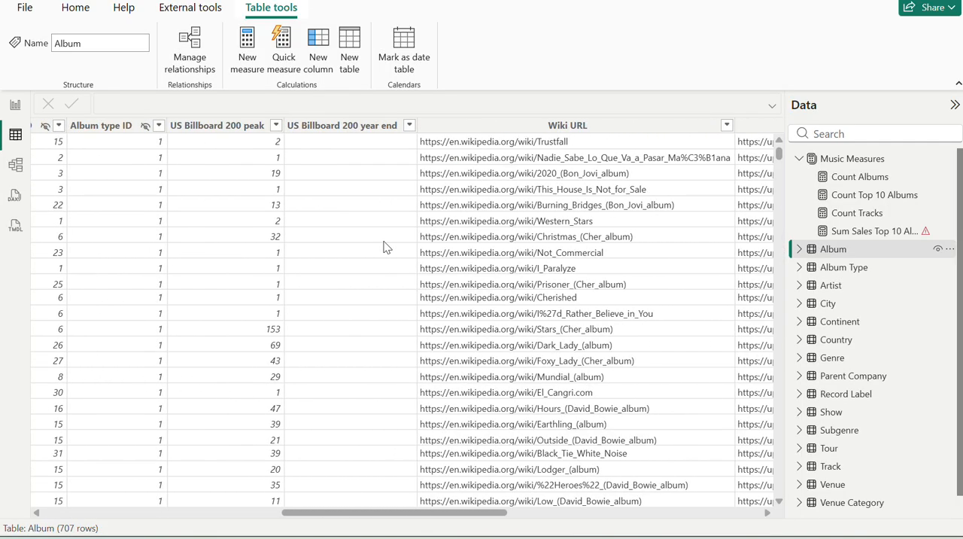
{"action": "scroll", "coordinate": [383, 247], "scroll_direction": "left", "scroll_amount": 5}
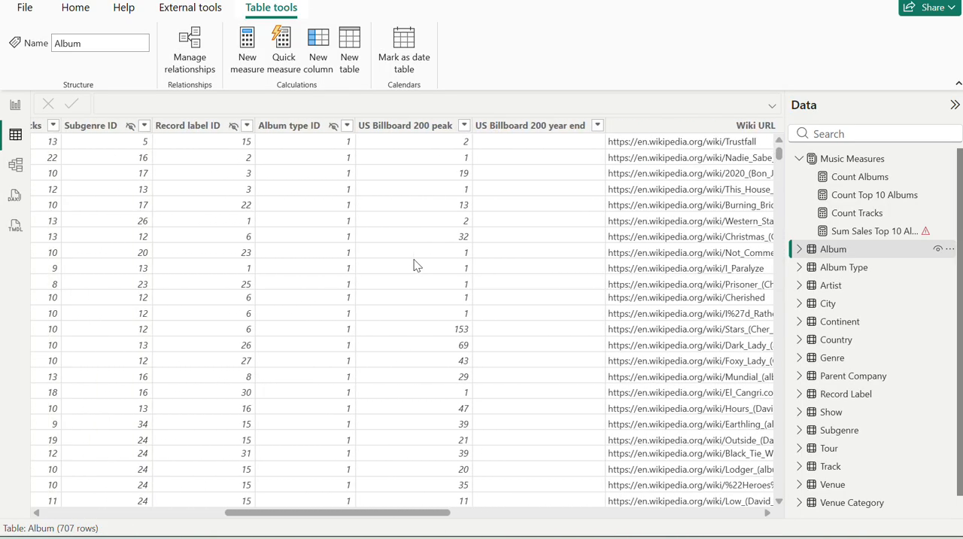
{"action": "scroll", "coordinate": [416, 265], "scroll_direction": "left", "scroll_amount": 5}
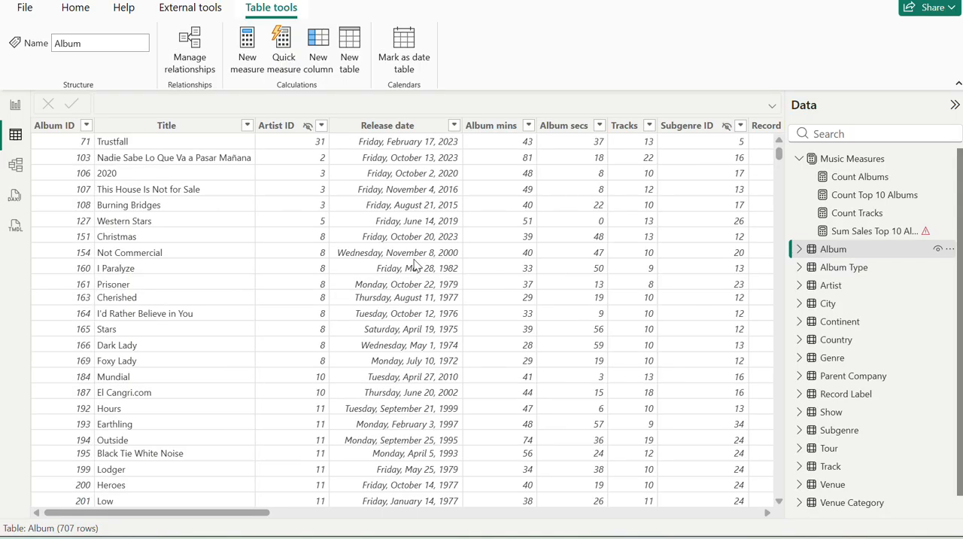
{"action": "scroll", "coordinate": [416, 265], "scroll_direction": "right", "scroll_amount": 2}
{"action": "scroll", "coordinate": [416, 265], "scroll_direction": "left", "scroll_amount": 2}
{"action": "scroll", "coordinate": [414, 264], "scroll_direction": "right", "scroll_amount": 4}
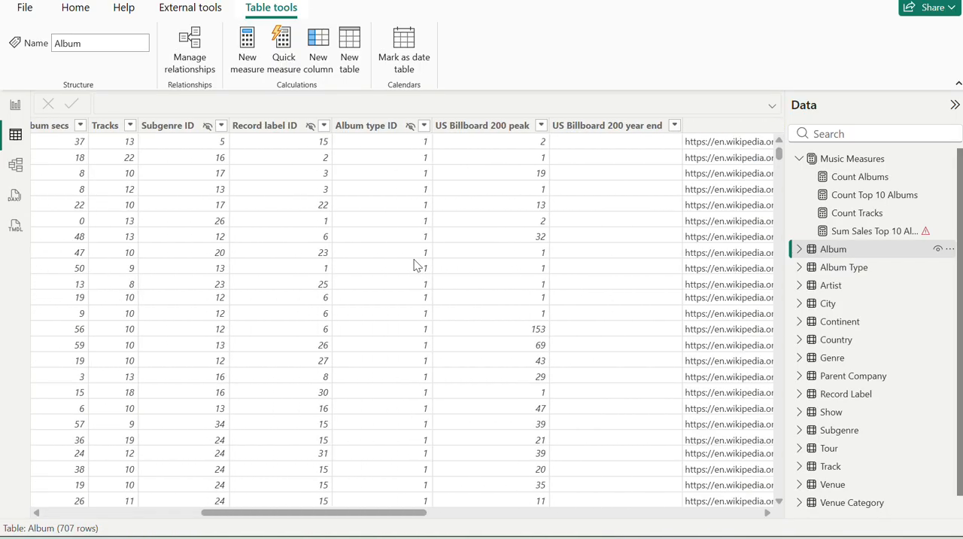
{"action": "left_click", "coordinate": [526, 128]}
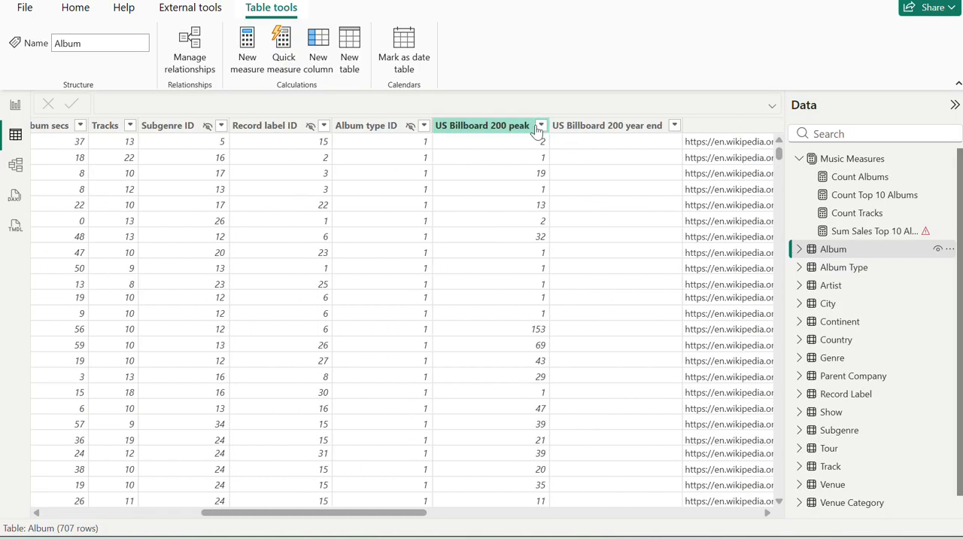
{"action": "left_click", "coordinate": [540, 125]}
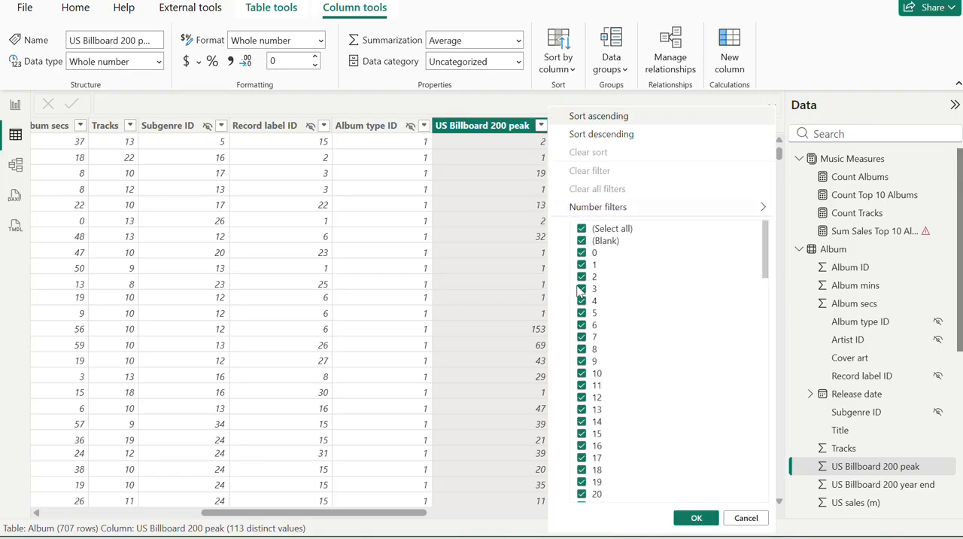
{"action": "scroll", "coordinate": [599, 389], "scroll_direction": "down", "scroll_amount": 10}
{"action": "scroll", "coordinate": [599, 389], "scroll_direction": "up", "scroll_amount": 10}
{"action": "scroll", "coordinate": [454, 318], "scroll_direction": "right", "scroll_amount": 3}
{"action": "scroll", "coordinate": [454, 318], "scroll_direction": "right", "scroll_amount": 5}
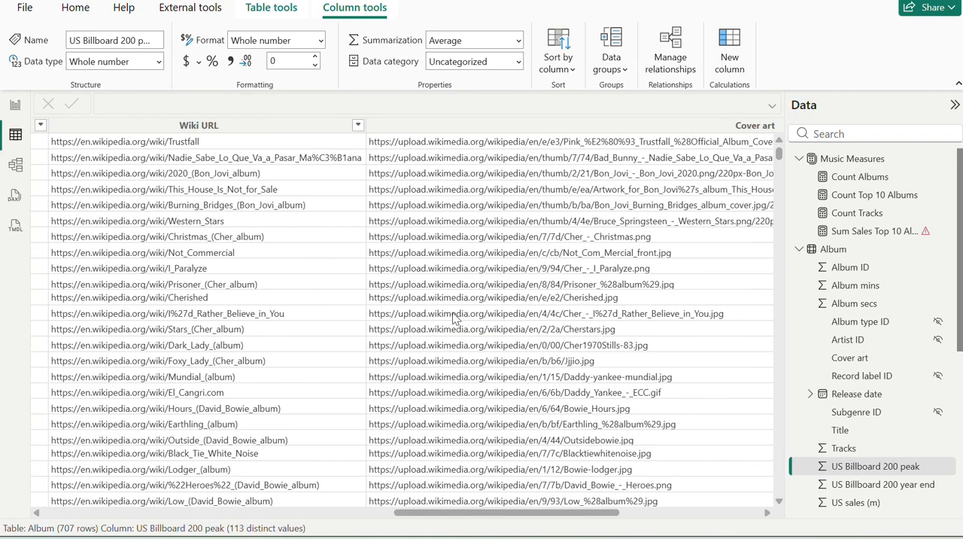
{"action": "scroll", "coordinate": [453, 318], "scroll_direction": "left", "scroll_amount": 15}
Change the Sum Sales Top 10 Albums filter in the report to Album[US Billboard 200 peak]<=10, commit it, and add the measure to the artist matrix.
{"action": "left_click", "coordinate": [15, 105]}
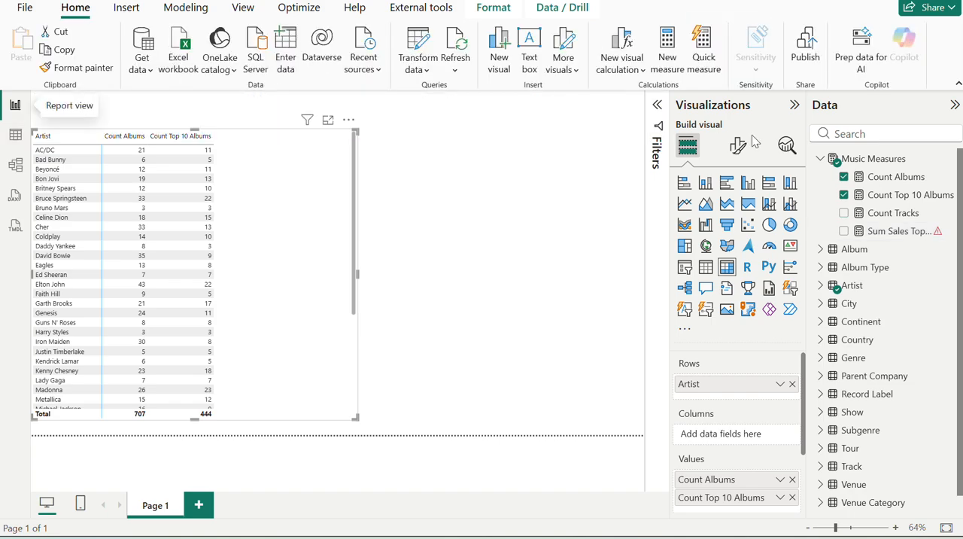
{"action": "left_click", "coordinate": [905, 249]}
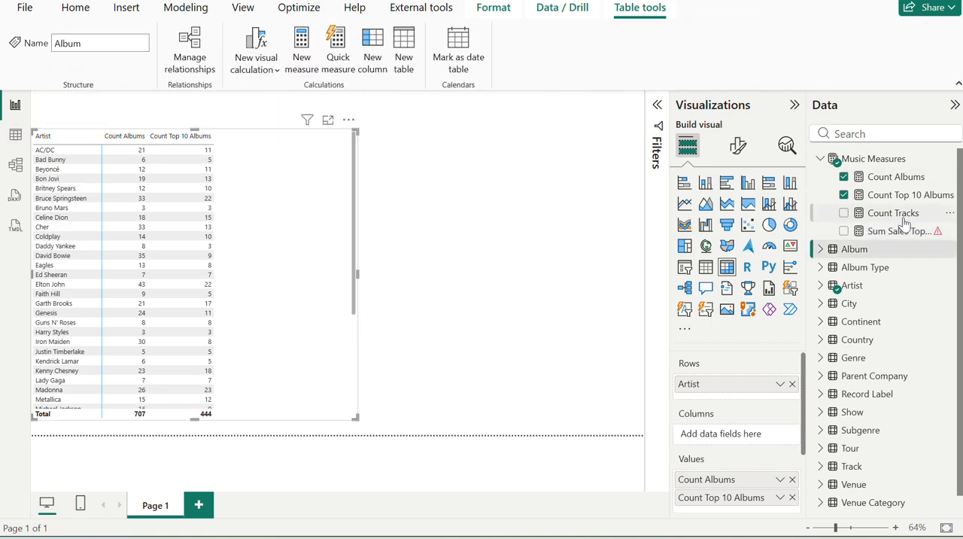
{"action": "left_click", "coordinate": [901, 216]}
{"action": "left_click", "coordinate": [902, 231]}
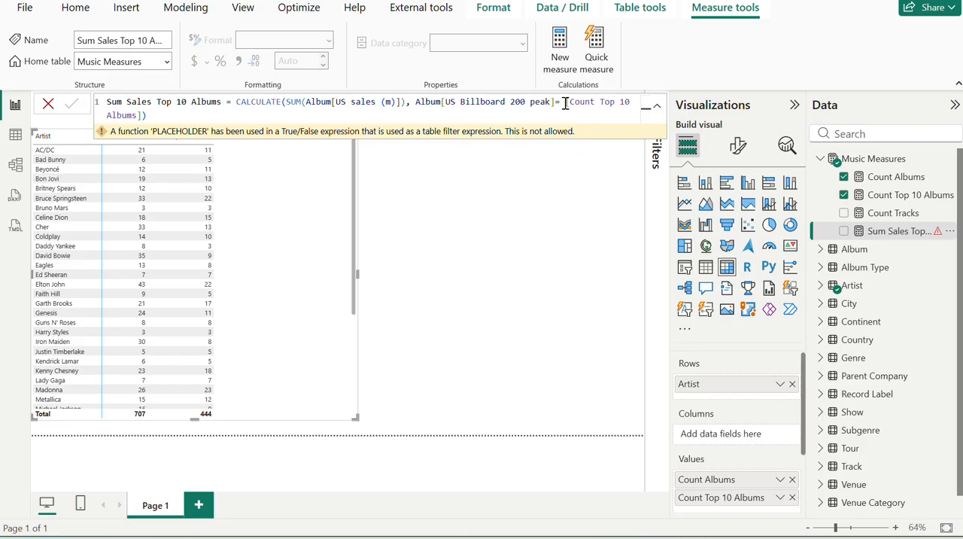
{"action": "left_click_drag", "start_coordinate": [565, 103], "coordinate": [609, 135]}
{"action": "key", "text": "Delete"}
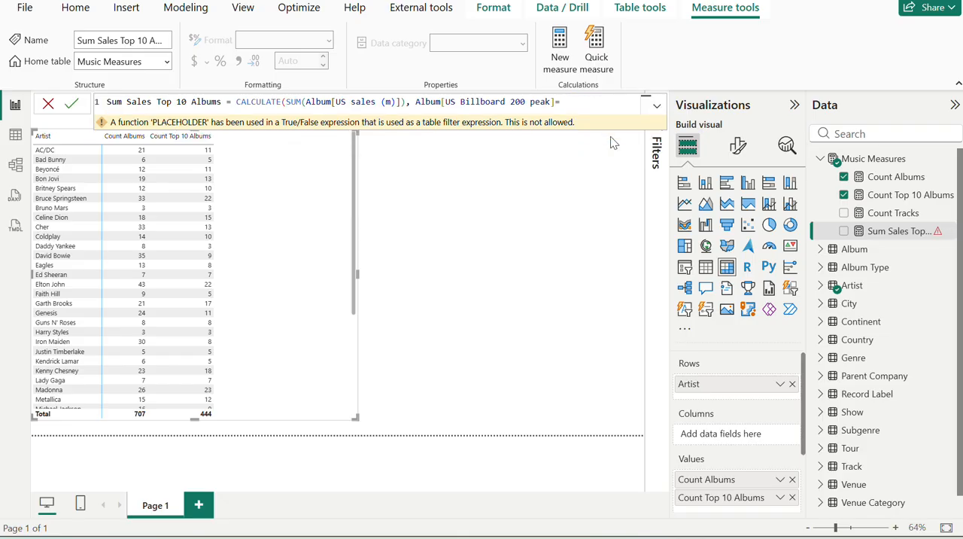
{"action": "type", "text": "<"}
{"action": "key", "text": "BackSpace"}
{"action": "type", "text": "<=10)"}
{"action": "key", "text": "Return"}
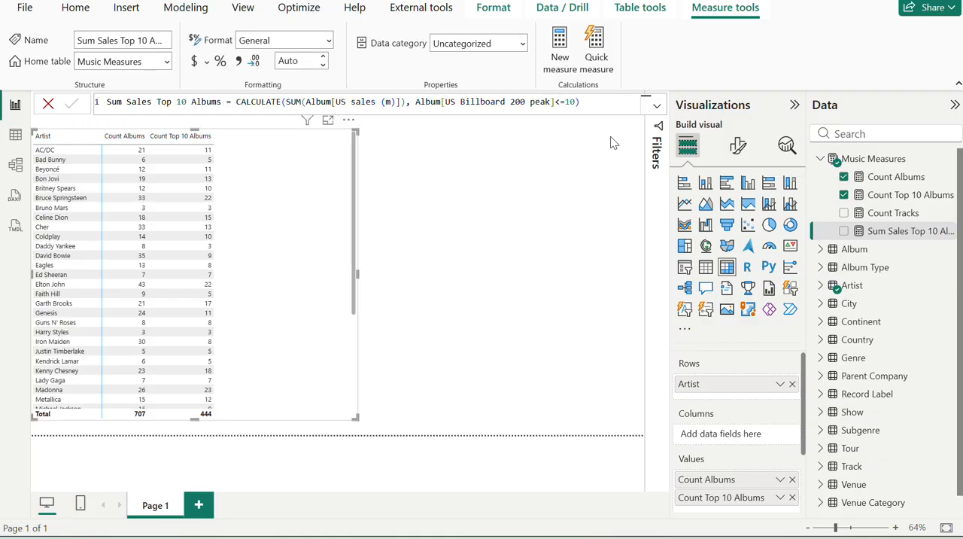
{"action": "left_click", "coordinate": [843, 232]}
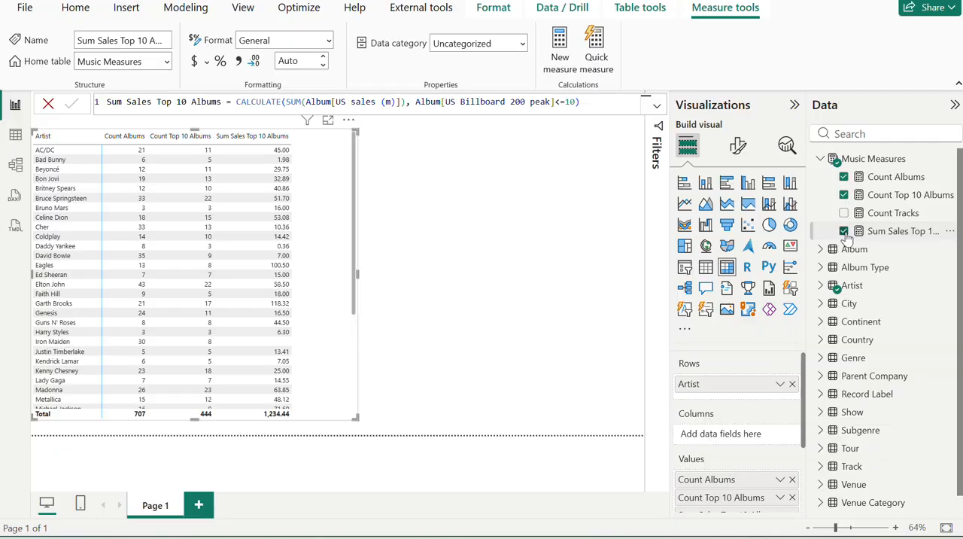
Compare the matrix's album counts and top 10 sales with the expected Taylor Swift and Bruce Springsteen rows on the exercise page.
{"action": "key", "text": "alt+Tab"}
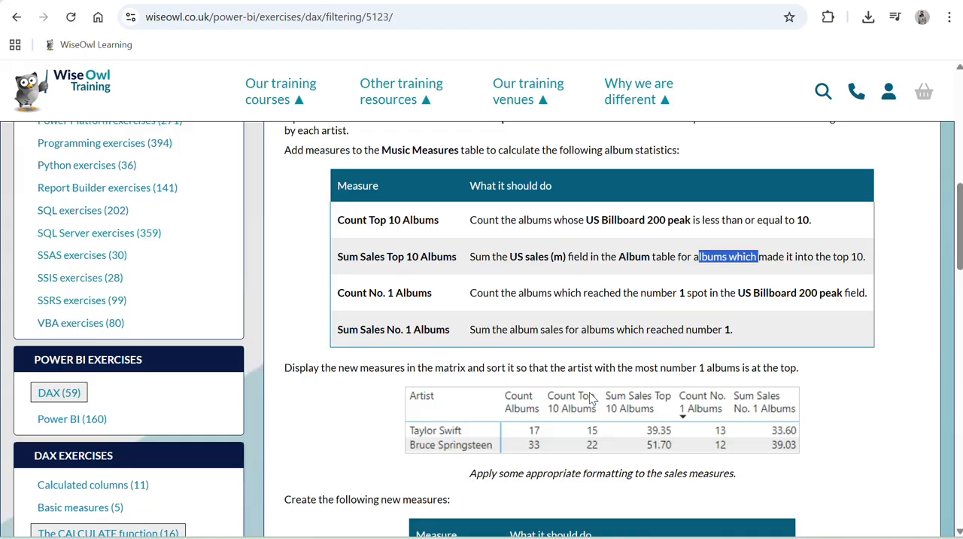
{"action": "scroll", "coordinate": [613, 428], "scroll_direction": "down", "scroll_amount": 1}
{"action": "key", "text": "alt+Tab"}
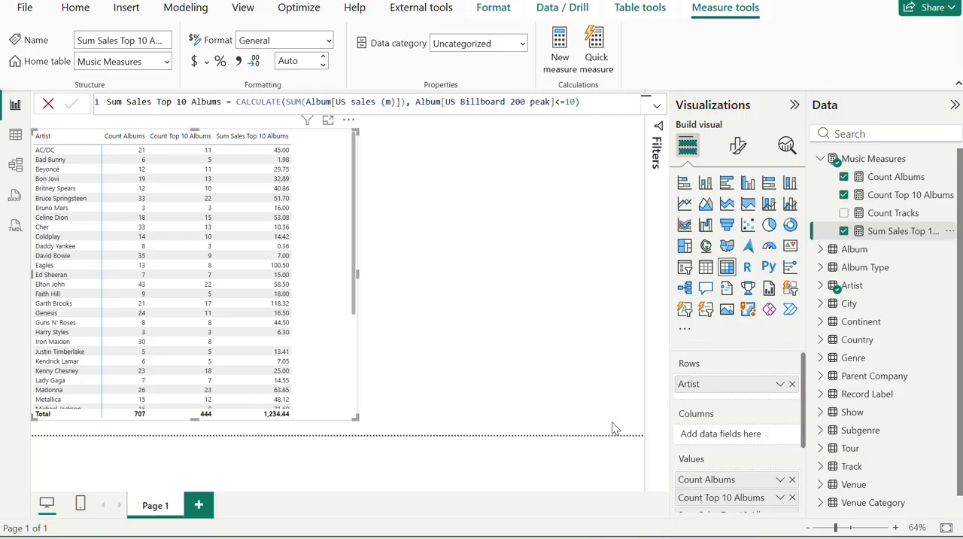
{"action": "key", "text": "alt+Tab"}
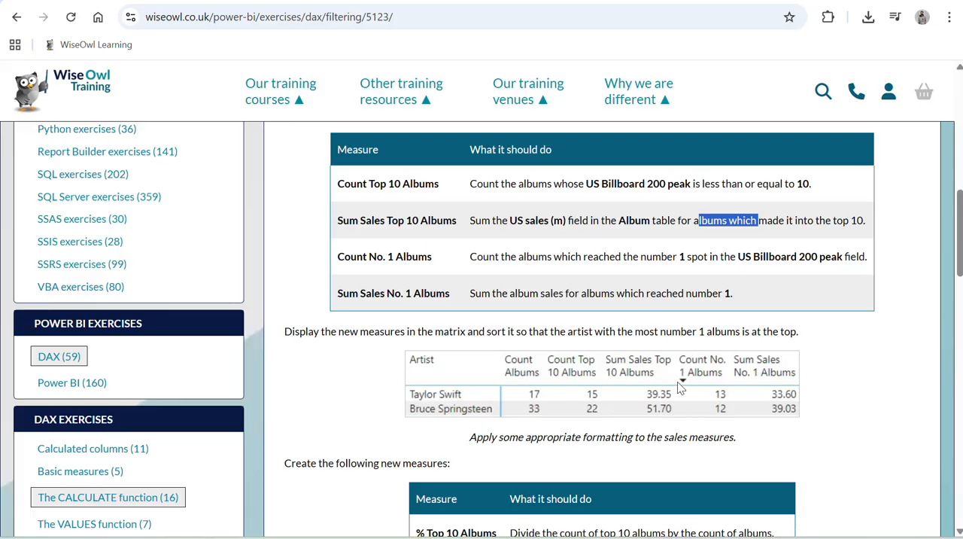
{"action": "key", "text": "alt+Tab"}
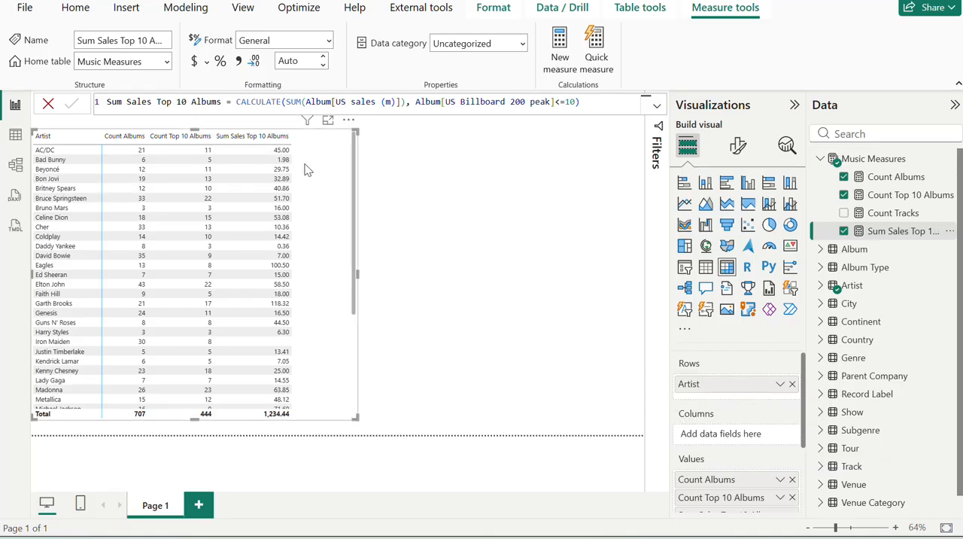
{"action": "key", "text": "alt+Tab"}
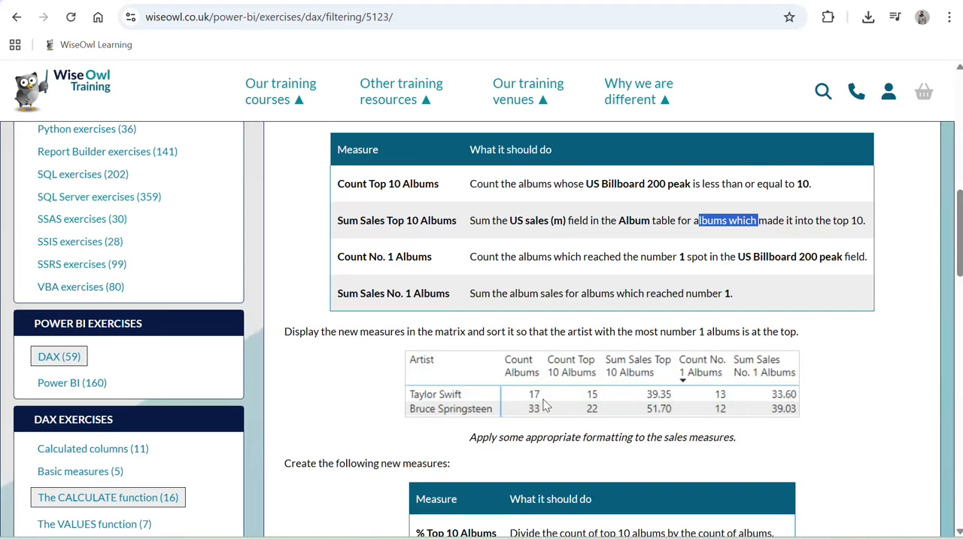
{"action": "key", "text": "alt+Tab"}
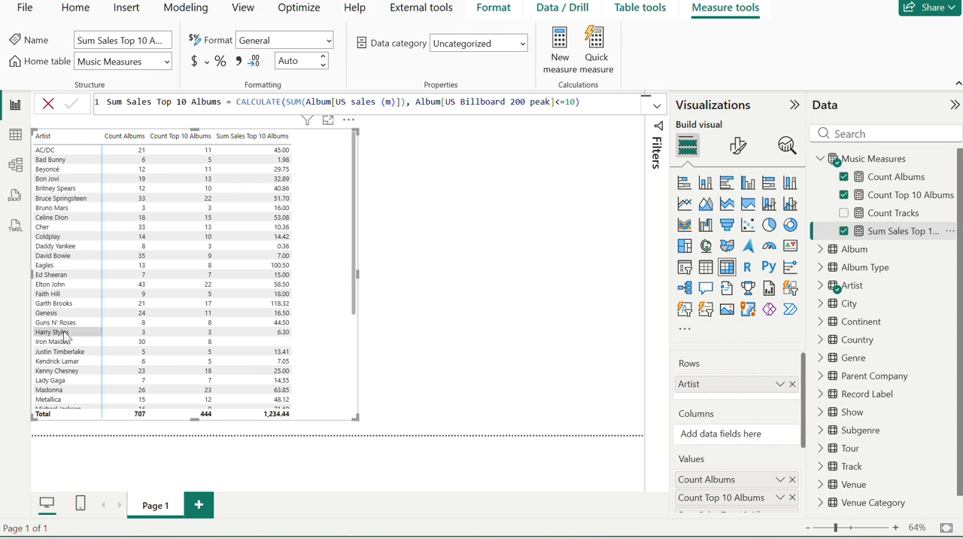
{"action": "scroll", "coordinate": [67, 335], "scroll_direction": "down", "scroll_amount": 5}
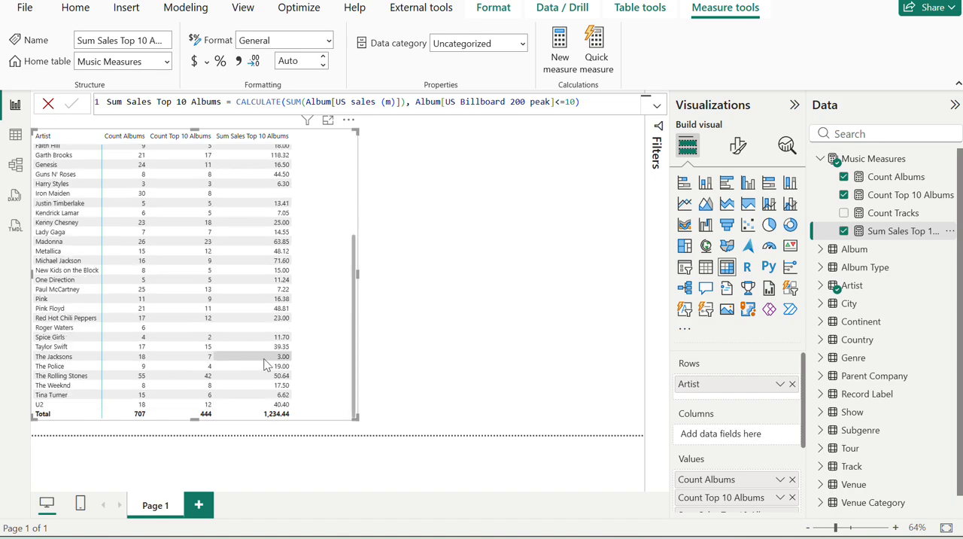
{"action": "key", "text": "alt+Tab"}
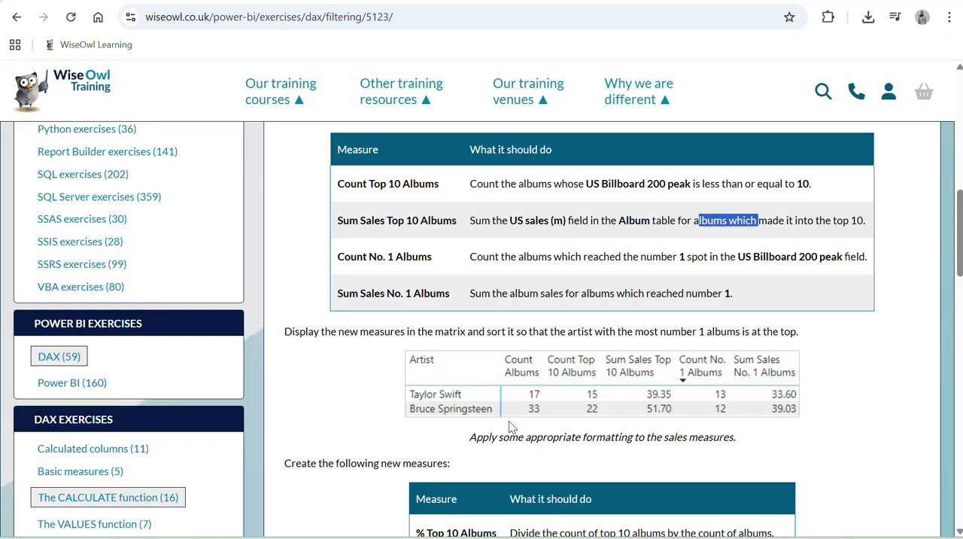
Recheck the matrix in Power BI against the expected Taylor Swift and Bruce Springsteen figures on the exercise page.
{"action": "key", "text": "alt+Tab"}
{"action": "key", "text": "alt+Tab"}
{"action": "key", "text": "alt+Tab"}
{"action": "scroll", "coordinate": [203, 256], "scroll_direction": "up", "scroll_amount": 5}
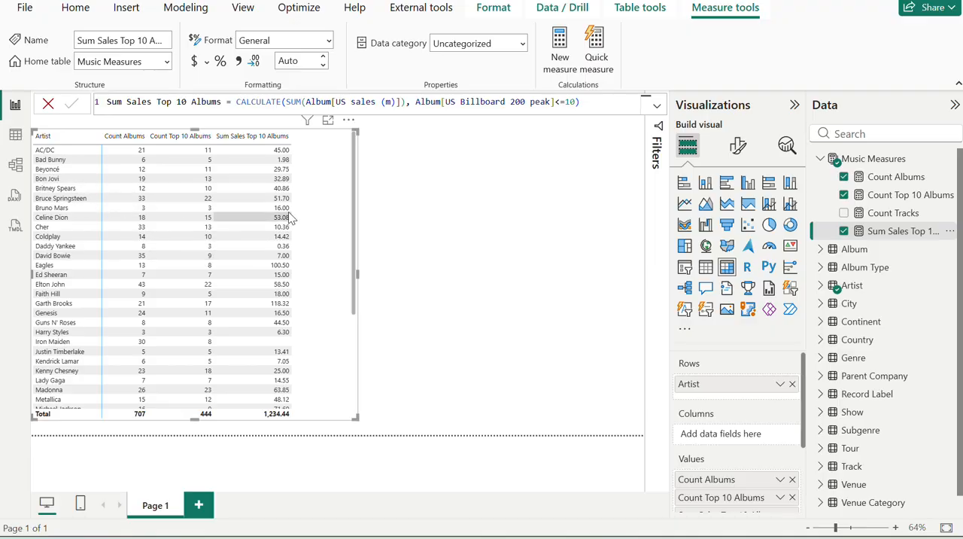
{"action": "key", "text": "alt+Tab"}
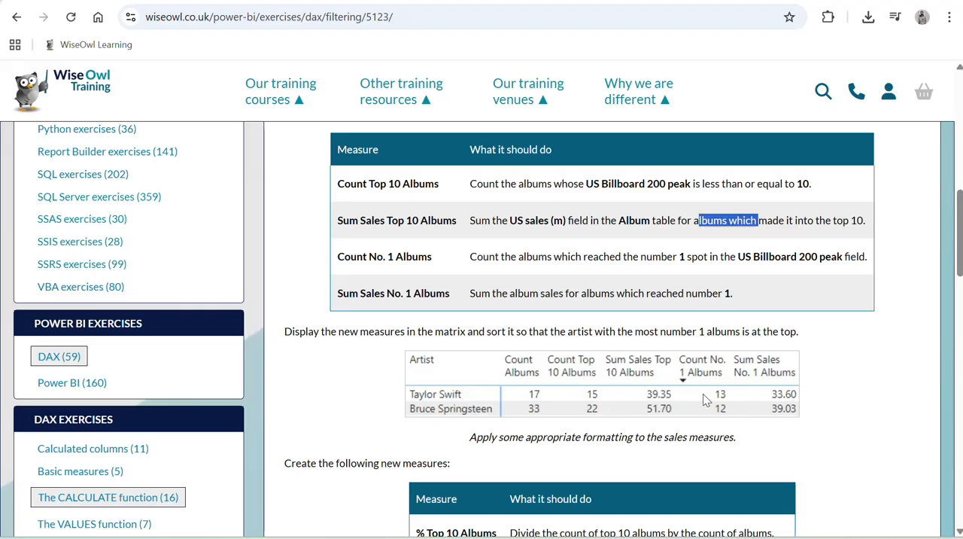
Copy the name Count No. 1 Albums from the exercise page and use it for a new measure in Music Measures in Power BI.
{"action": "left_click", "coordinate": [404, 255]}
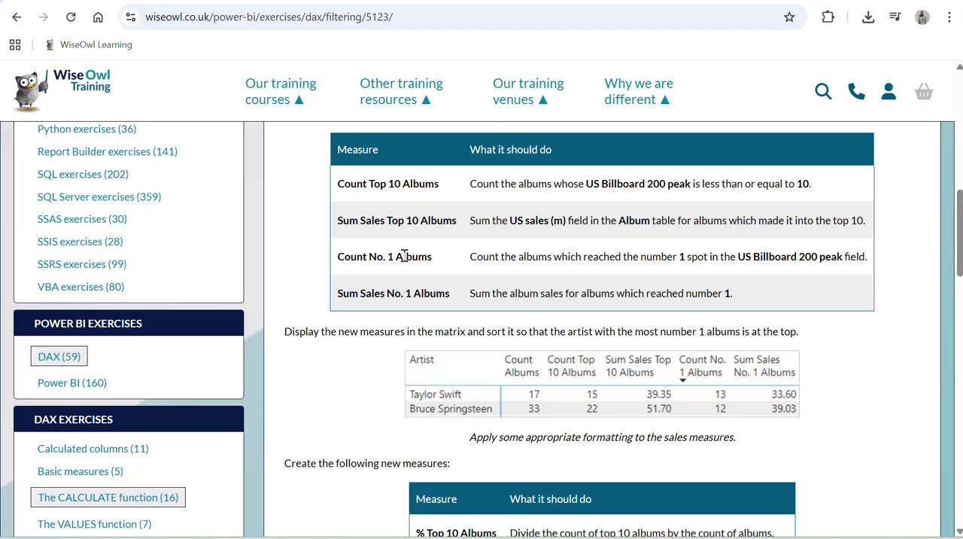
{"action": "triple_click", "coordinate": [404, 255]}
{"action": "key", "text": "ctrl+c"}
{"action": "key", "text": "alt+Tab"}
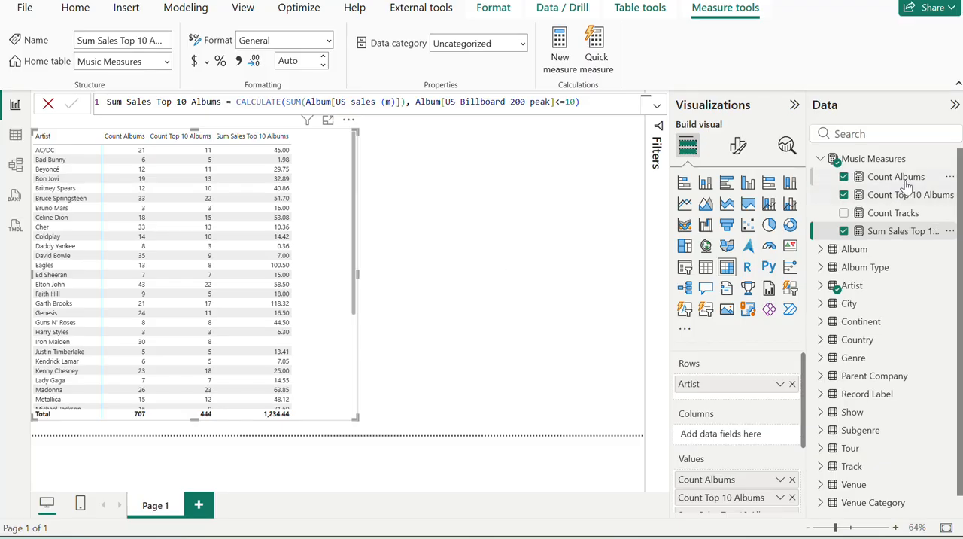
{"action": "left_click", "coordinate": [949, 160]}
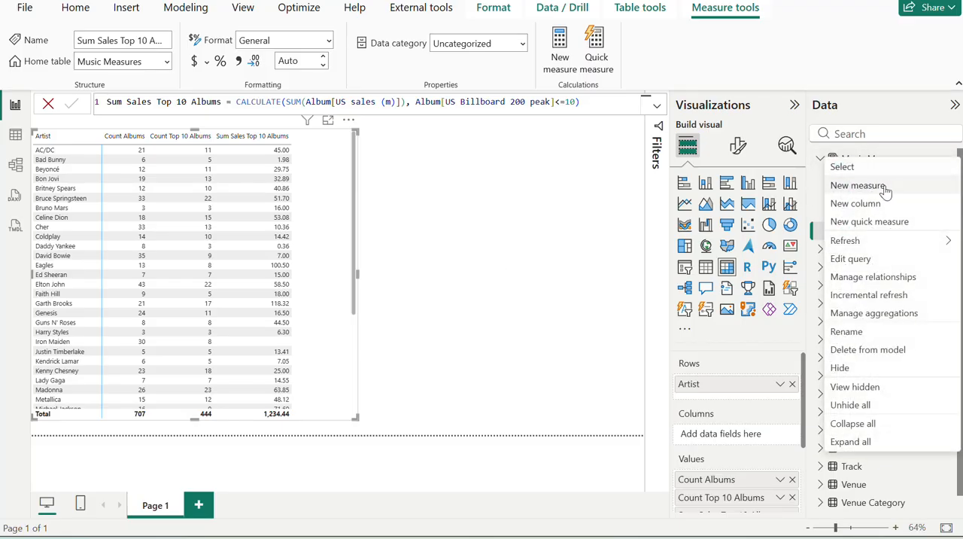
{"action": "key", "text": "Escape"}
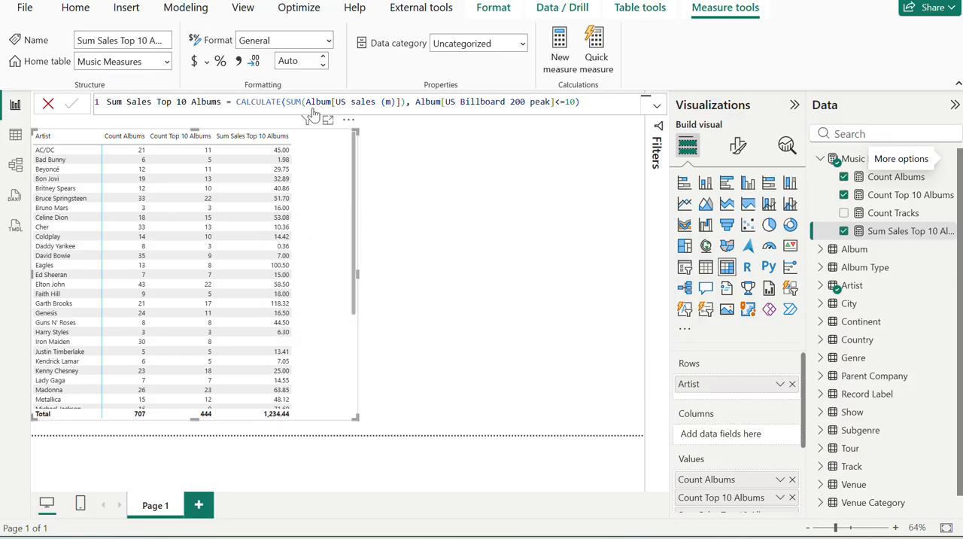
{"action": "key", "text": "ctrl+v"}
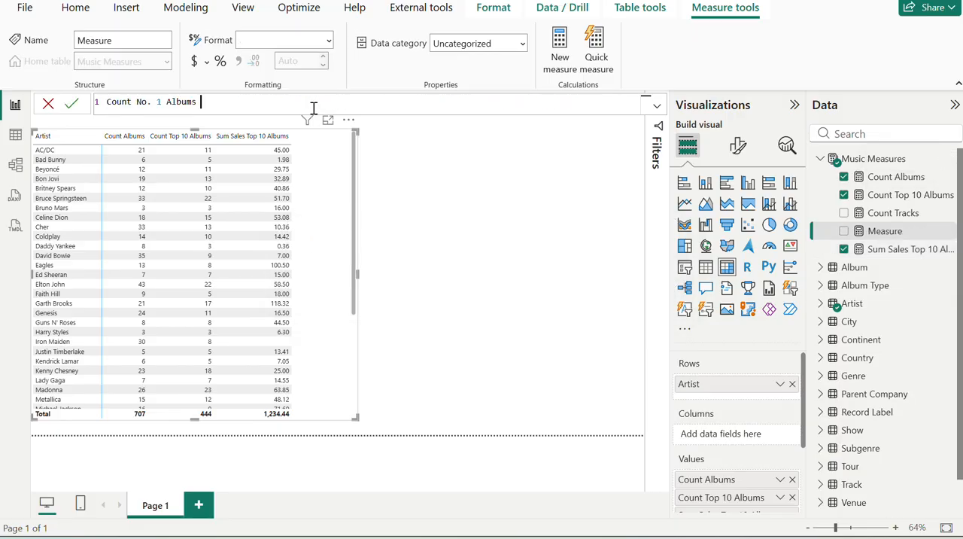
Reread the Count No. 1 Albums description on the exercise page in the browser and return to Power BI.
{"action": "key", "text": "alt+Tab"}
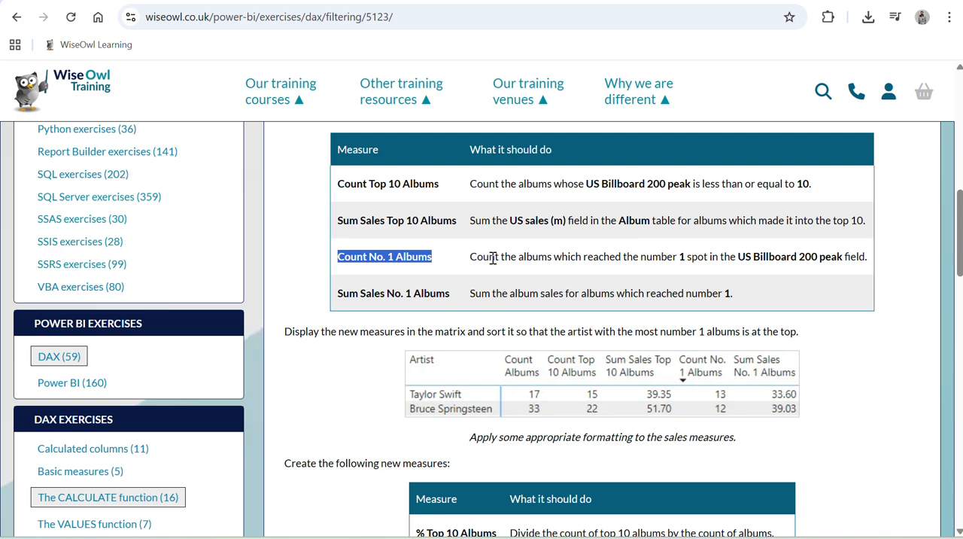
{"action": "left_click_drag", "start_coordinate": [491, 257], "coordinate": [568, 268]}
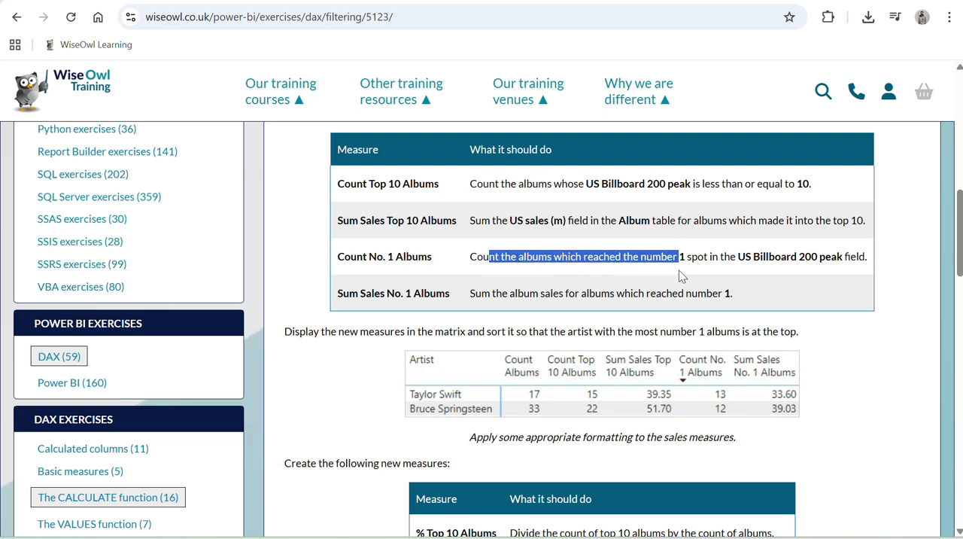
{"action": "left_click_drag", "start_coordinate": [680, 276], "coordinate": [700, 271]}
{"action": "key", "text": "alt+Tab"}
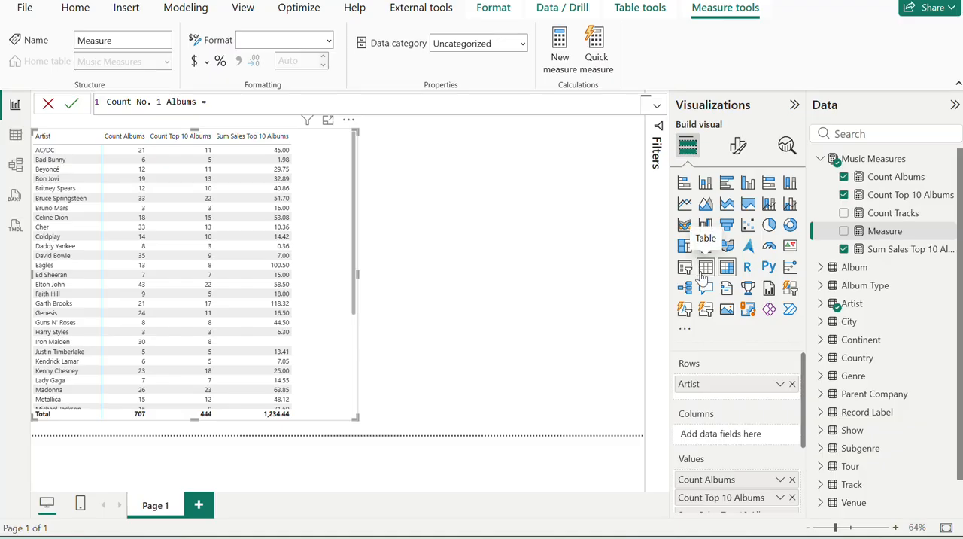
Begin the Count No. 1 Albums formula with CALCULATE, using the [Count Albums] measure as its expression.
{"action": "type", "text": "CAL"}
{"action": "key", "text": "Tab"}
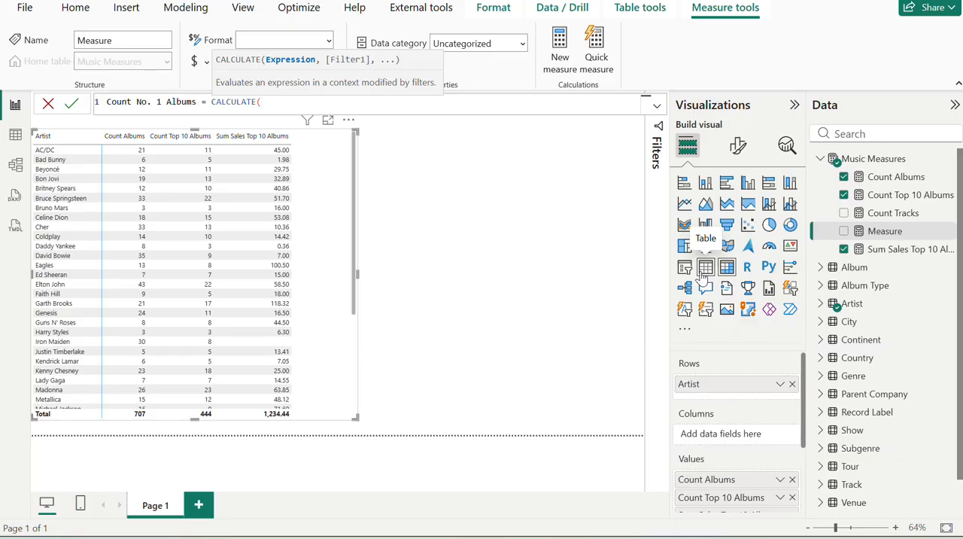
{"action": "type", "text": "cou"}
{"action": "key", "text": "alt+Tab"}
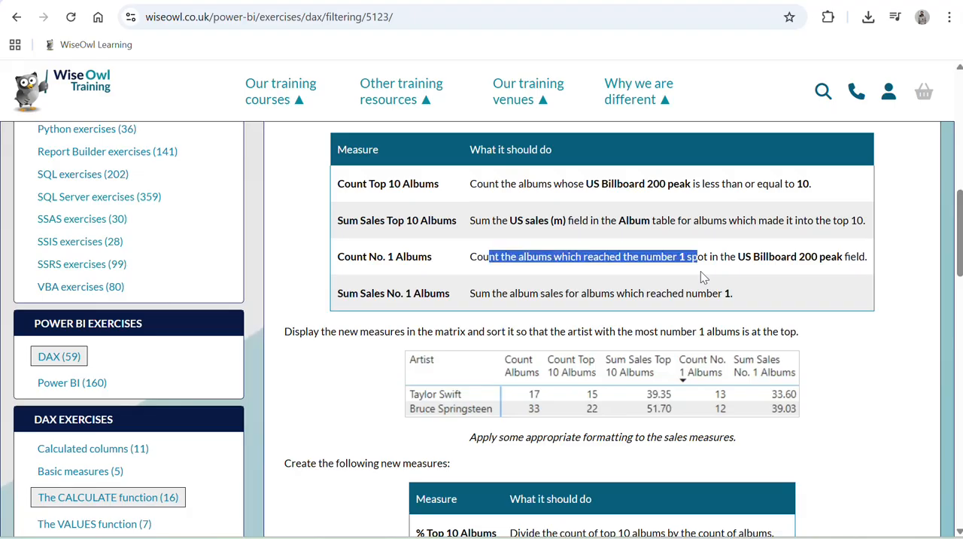
{"action": "key", "text": "alt+Tab"}
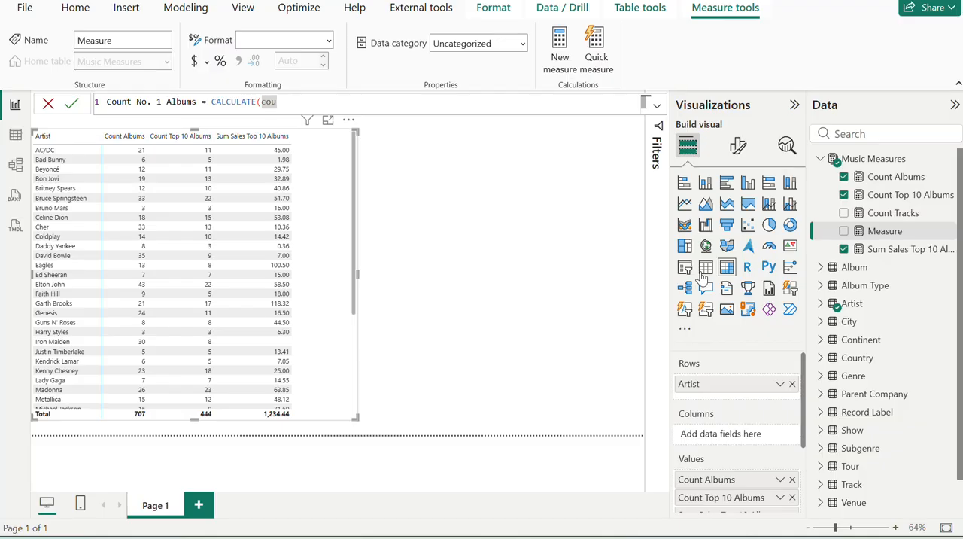
{"action": "key", "text": "ctrl+space"}
{"action": "key", "text": "Tab"}
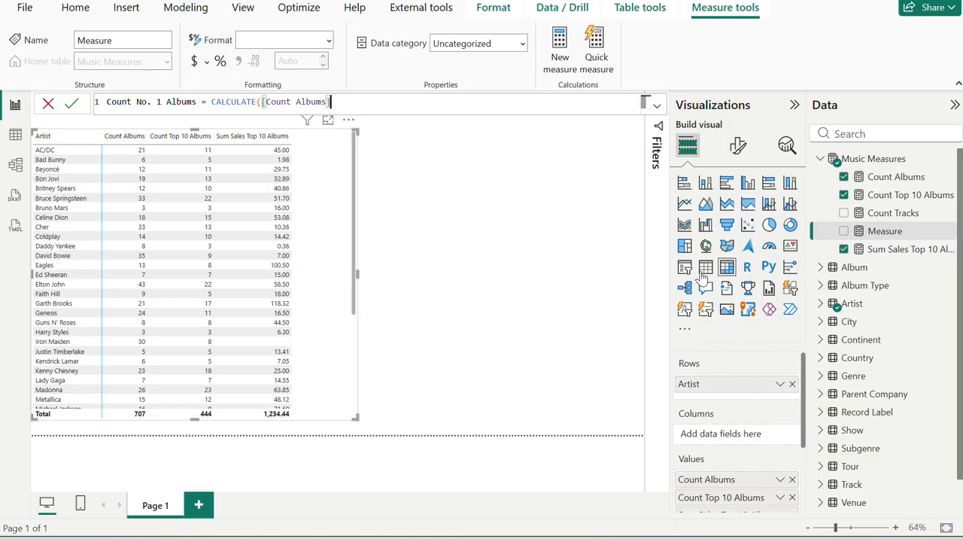
{"action": "type", "text": ","}
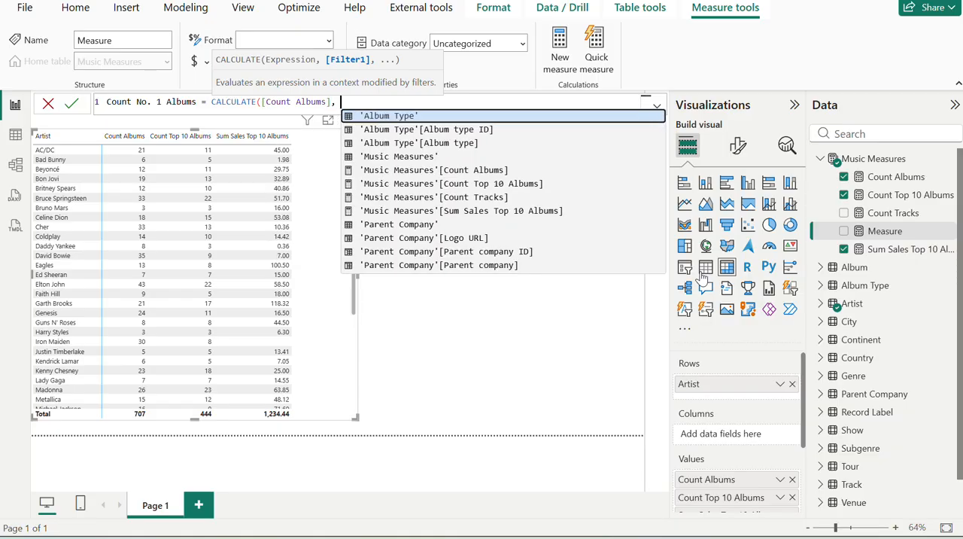
Complete the Count No. 1 Albums formula with the filter Album[US Billboard 200 peak] = 1 and commit the measure.
{"action": "key", "text": "alt+Tab"}
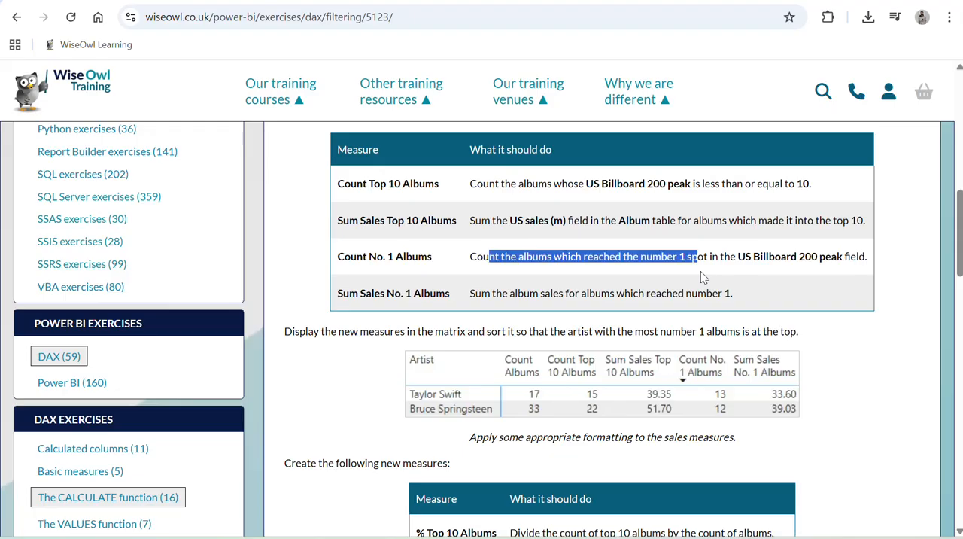
{"action": "key", "text": "alt+Tab"}
{"action": "type", "text": "us"}
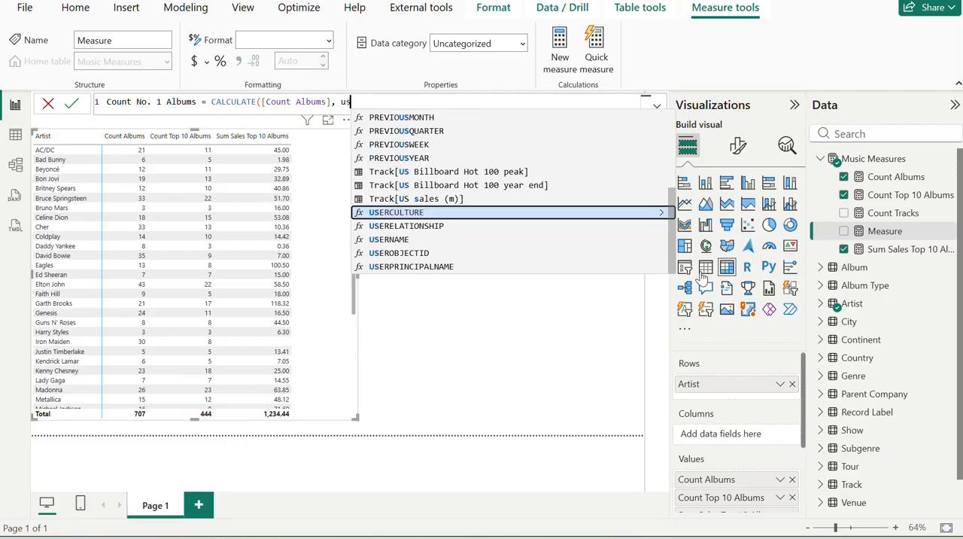
{"action": "key", "text": "Up"}
{"action": "key", "text": "Up"}
{"action": "key", "text": "Up"}
{"action": "key", "text": "alt+Tab"}
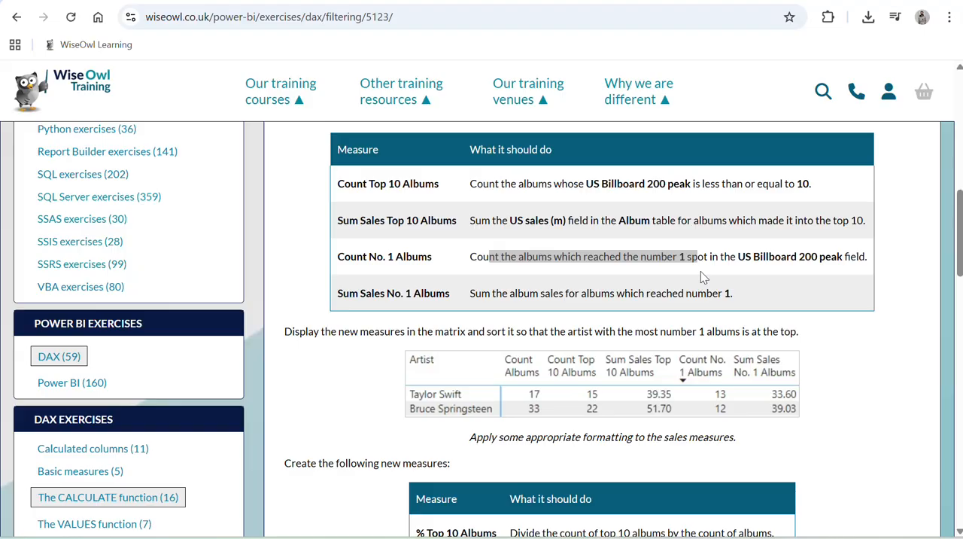
{"action": "key", "text": "alt+Tab"}
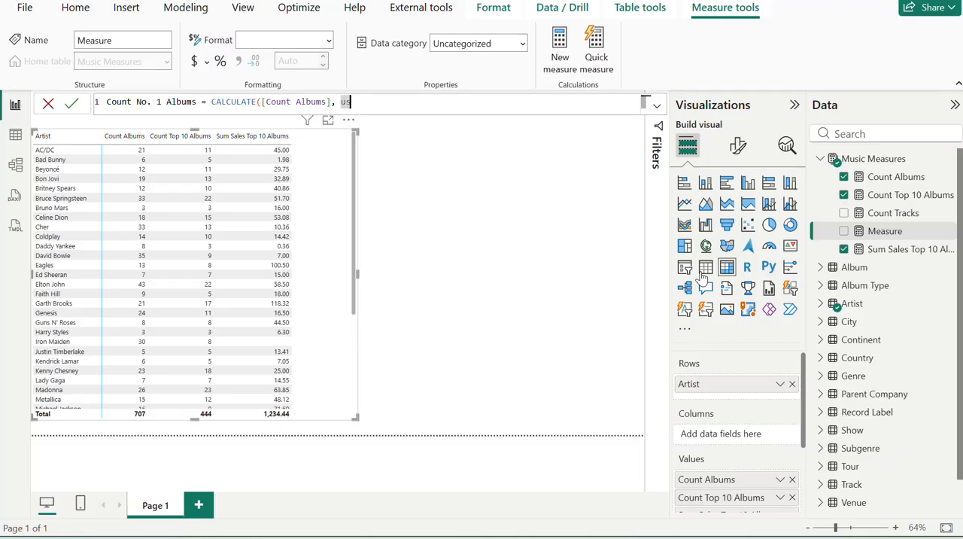
{"action": "type", "text": "b"}
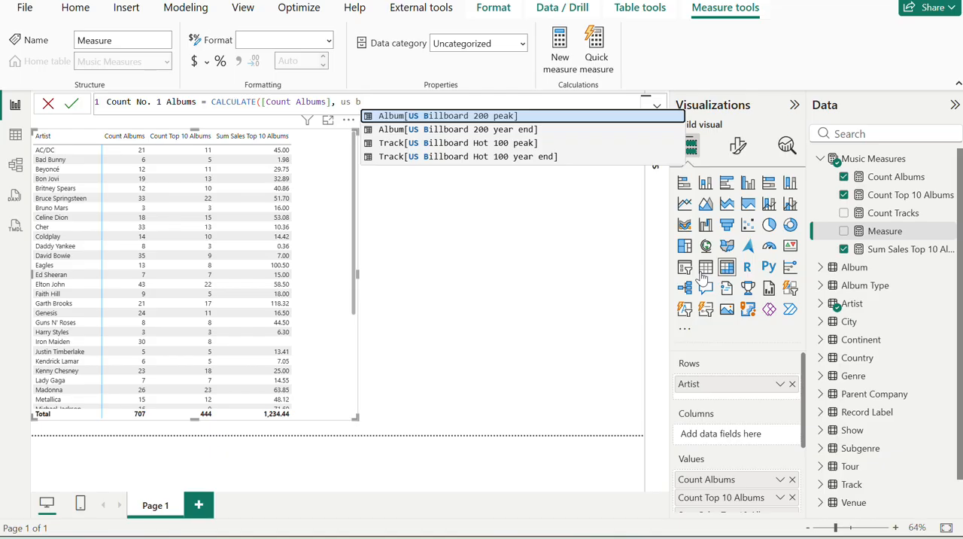
{"action": "key", "text": "Tab"}
{"action": "type", "text": "= 1"}
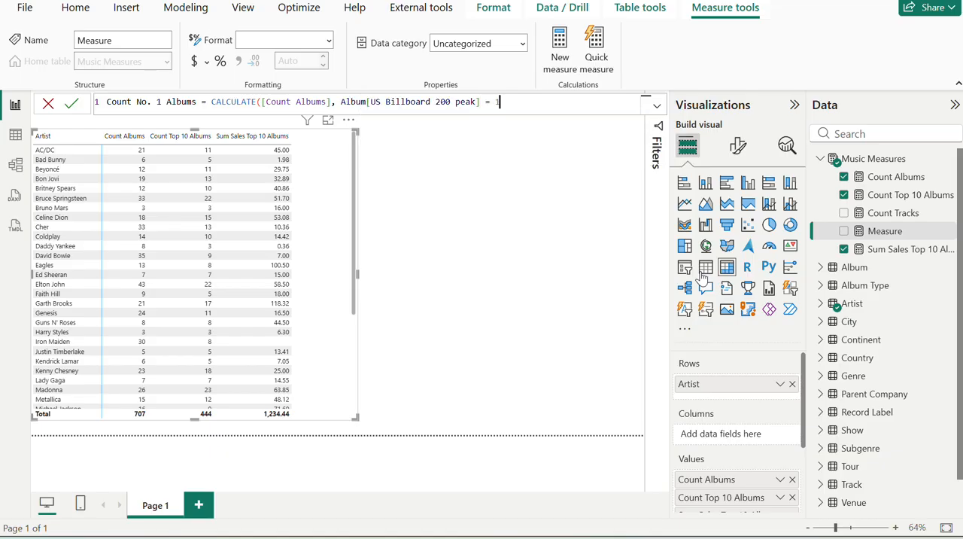
{"action": "type", "text": ")"}
{"action": "key", "text": "Return"}
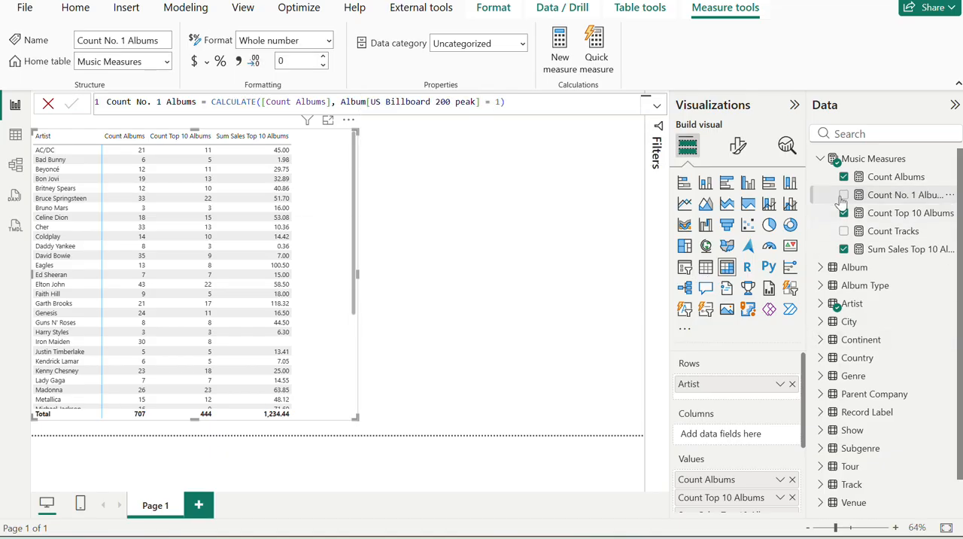
Show Count No. 1 Albums in a widened artist matrix and sort the matrix by that measure in descending order.
{"action": "left_click", "coordinate": [843, 195]}
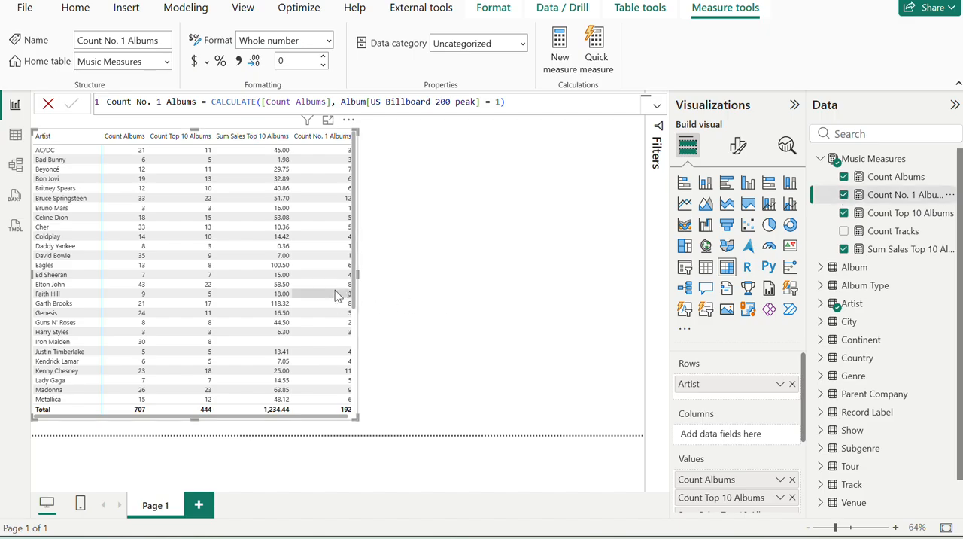
{"action": "left_click_drag", "start_coordinate": [358, 275], "coordinate": [436, 273]}
{"action": "key", "text": "alt+Tab"}
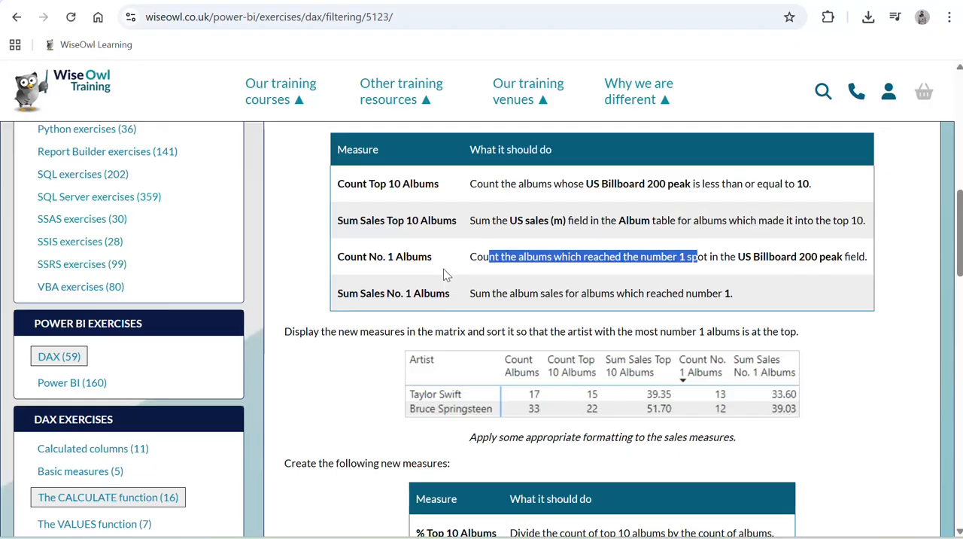
{"action": "scroll", "coordinate": [766, 286], "scroll_direction": "down", "scroll_amount": 1}
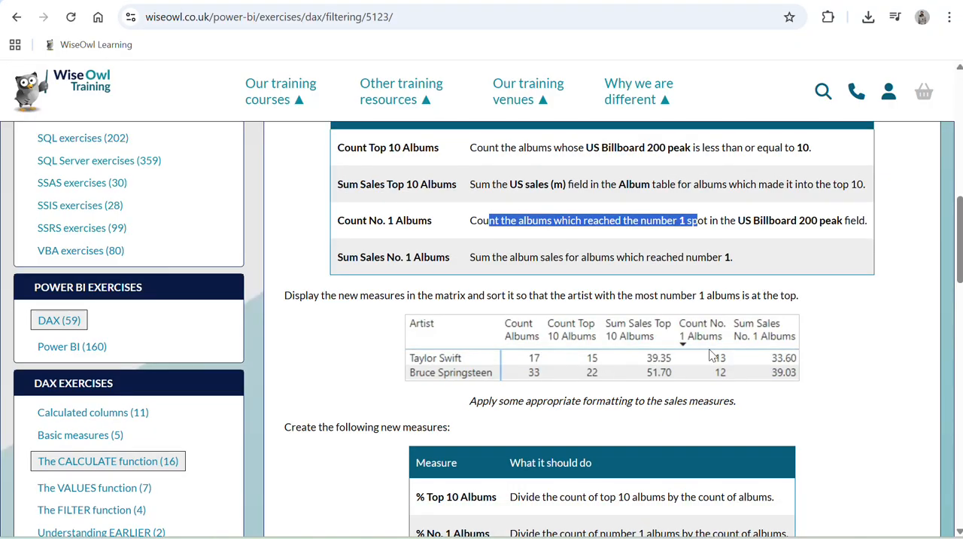
{"action": "key", "text": "alt+Tab"}
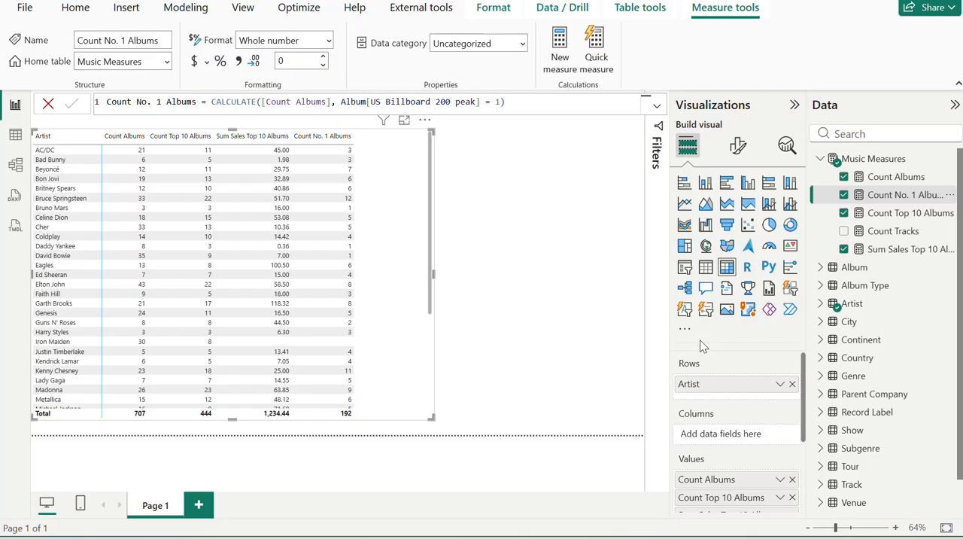
{"action": "left_click", "coordinate": [319, 140]}
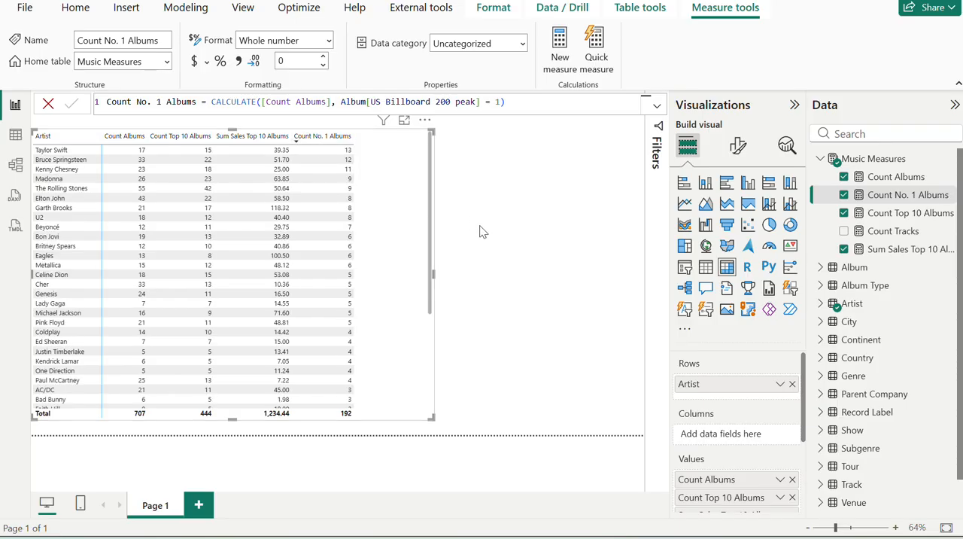
Compare the sorted matrix's first two artist rows, including their number 1 album counts, with the exercise page's expected table.
{"action": "key", "text": "alt+Tab"}
{"action": "key", "text": "alt+Tab"}
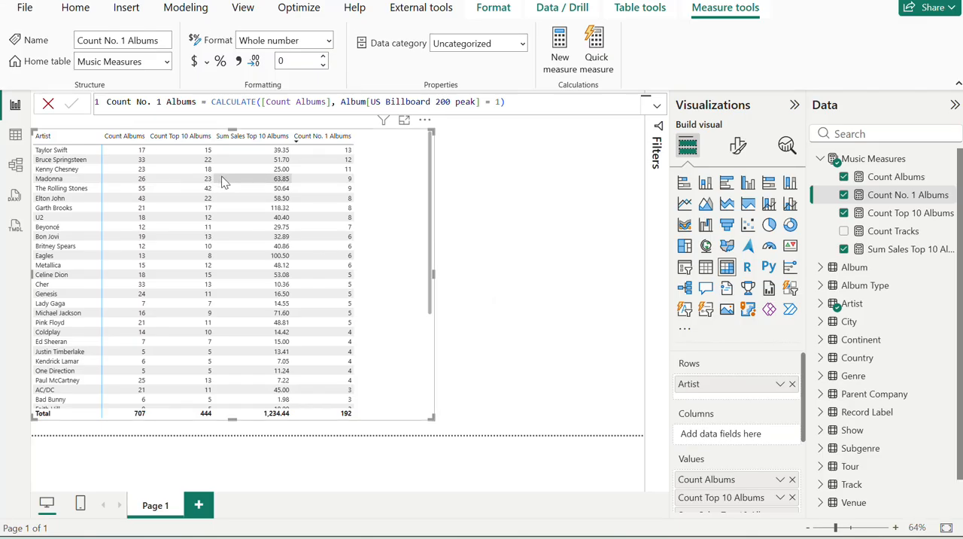
{"action": "key", "text": "alt+Tab"}
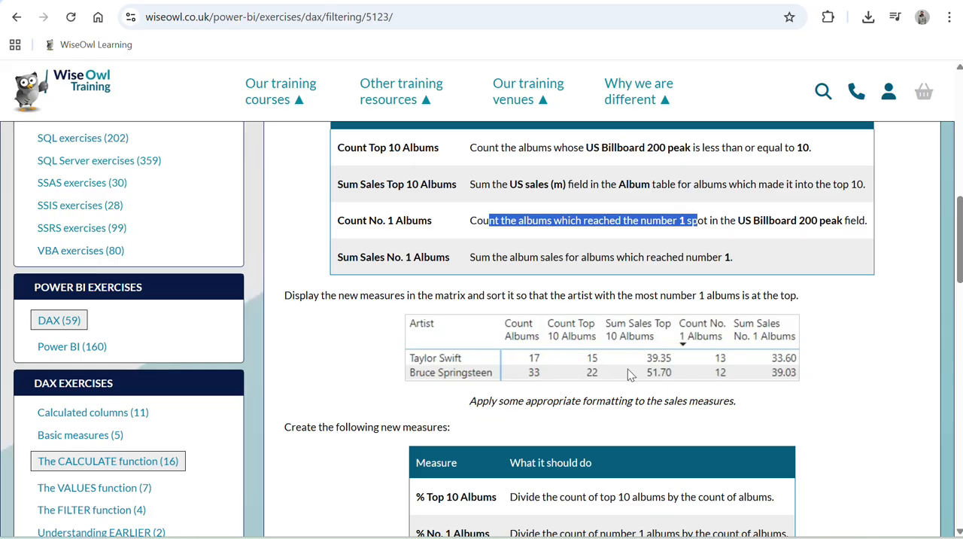
Copy the name Sum Sales No. 1 Albums from the exercise page and use it for a new measure in Music Measures in Power BI.
{"action": "scroll", "coordinate": [630, 374], "scroll_direction": "up", "scroll_amount": 1}
{"action": "triple_click", "coordinate": [376, 287]}
{"action": "key", "text": "ctrl+c"}
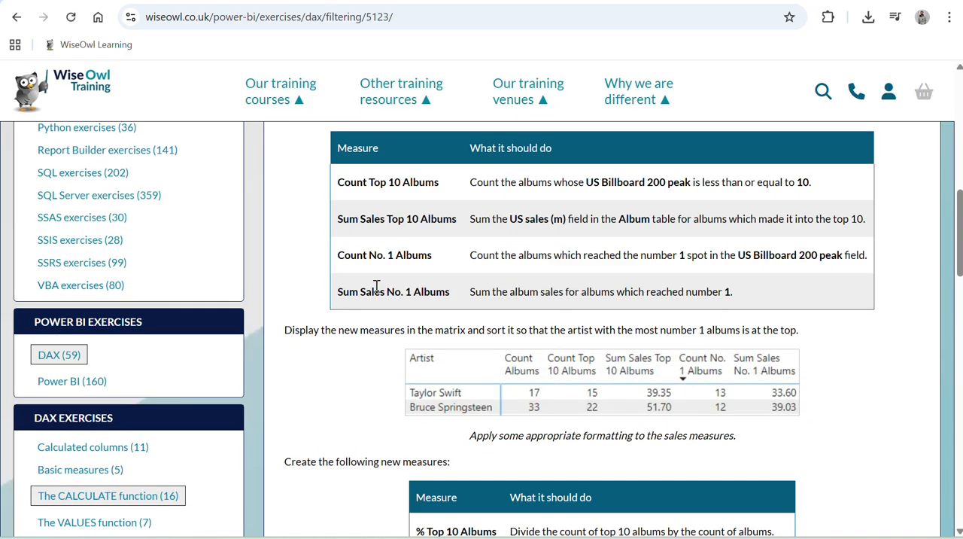
{"action": "key", "text": "alt+Tab"}
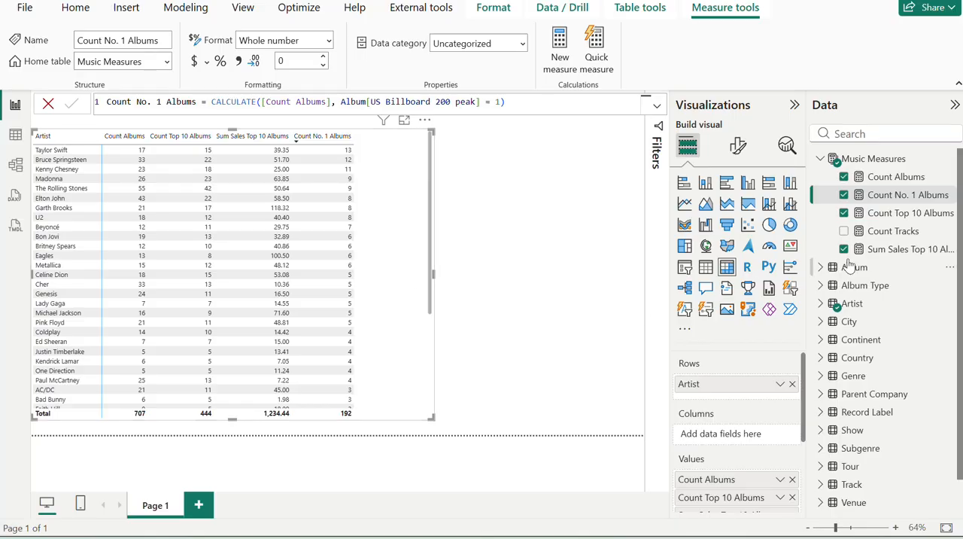
{"action": "left_click", "coordinate": [946, 160]}
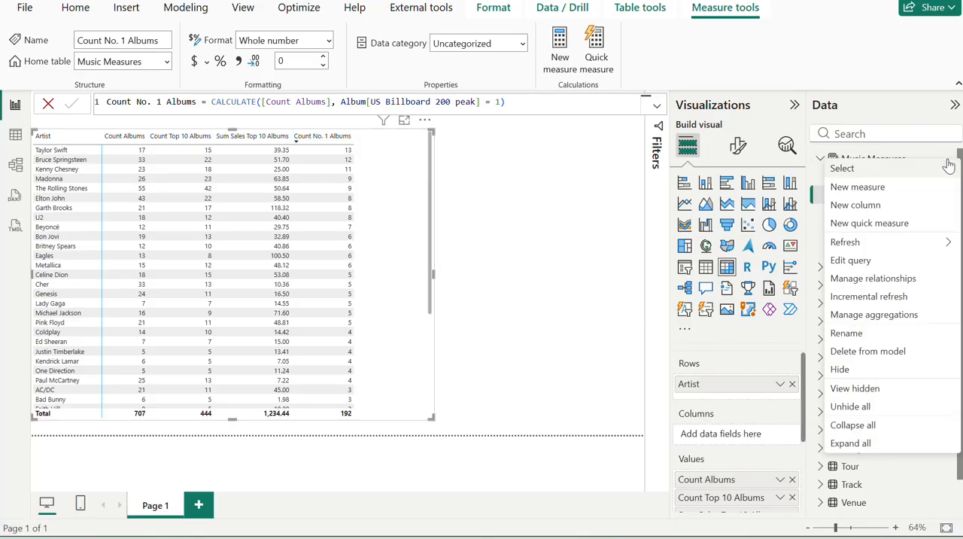
{"action": "left_click", "coordinate": [865, 187]}
{"action": "key", "text": "ctrl+v"}
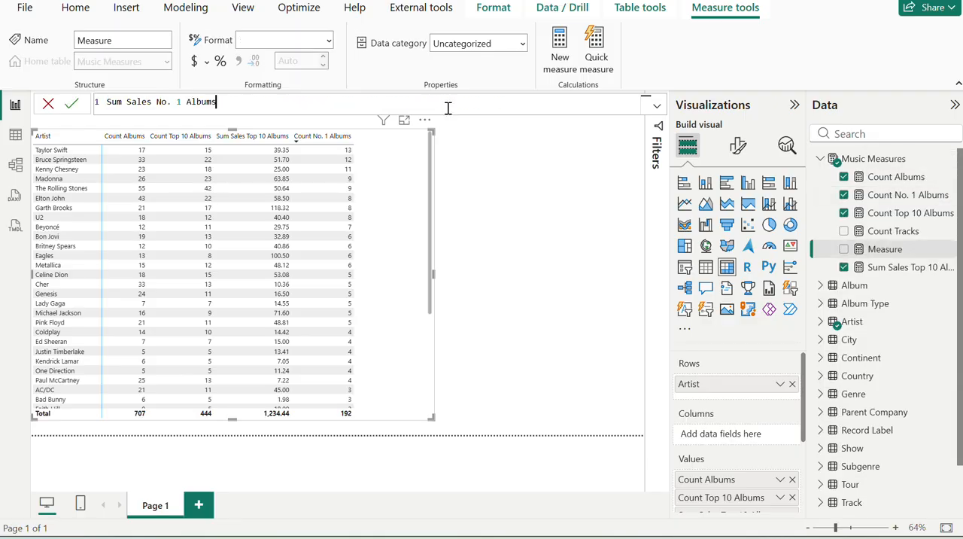
Check what Sum Sales No. 1 Albums should calculate on the exercise page and begin its Power BI formula with CALCULATE.
{"action": "key", "text": "alt+Tab"}
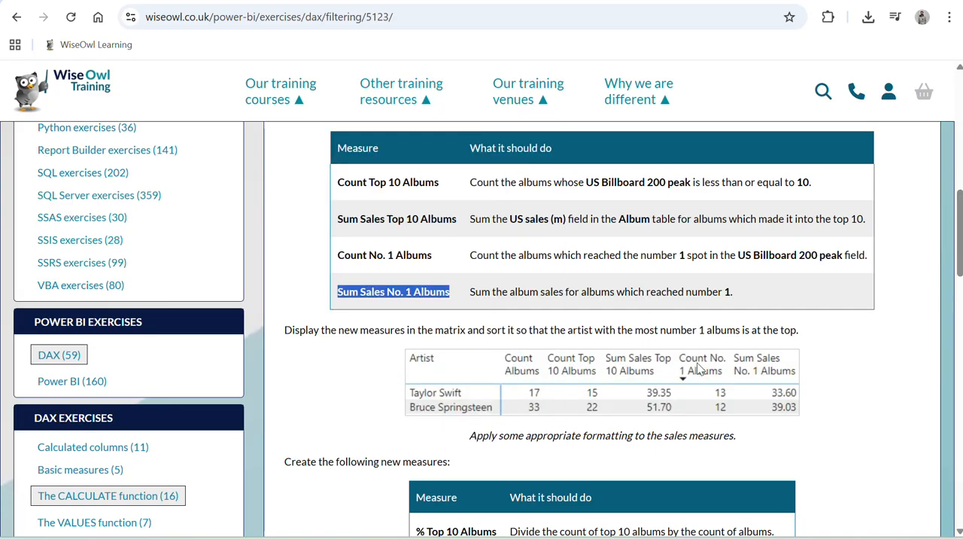
{"action": "scroll", "coordinate": [539, 295], "scroll_direction": "down", "scroll_amount": 1}
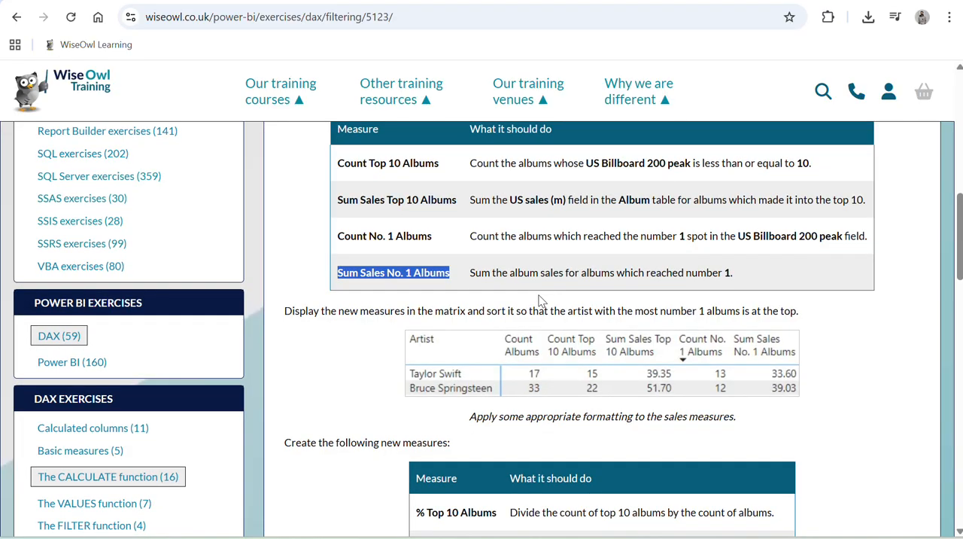
{"action": "left_click_drag", "start_coordinate": [495, 274], "coordinate": [679, 288]}
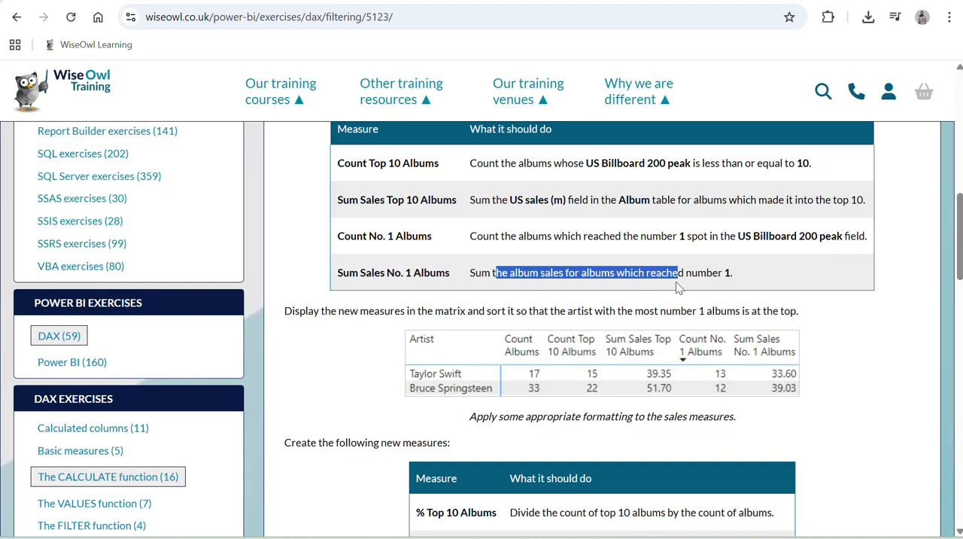
{"action": "key", "text": "alt+Tab"}
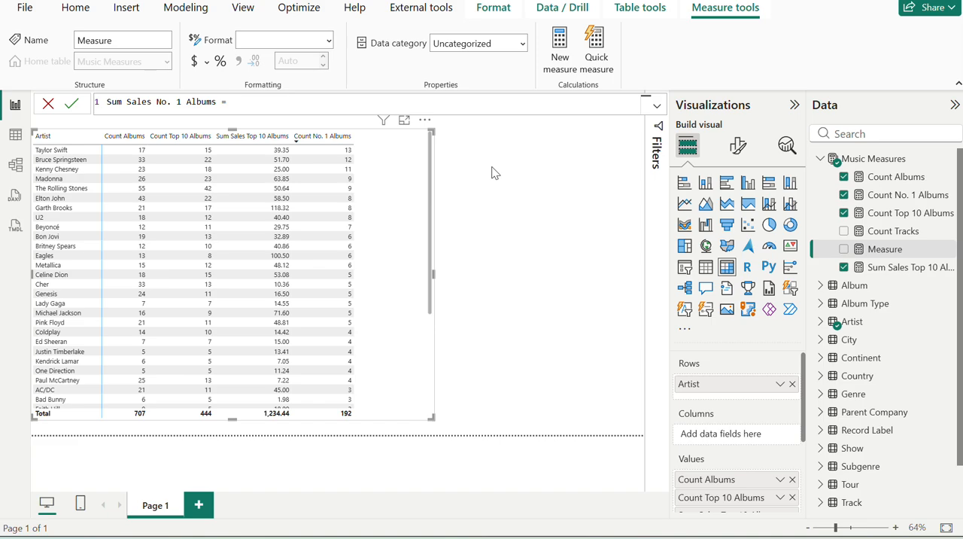
{"action": "type", "text": "CALCULATE("}
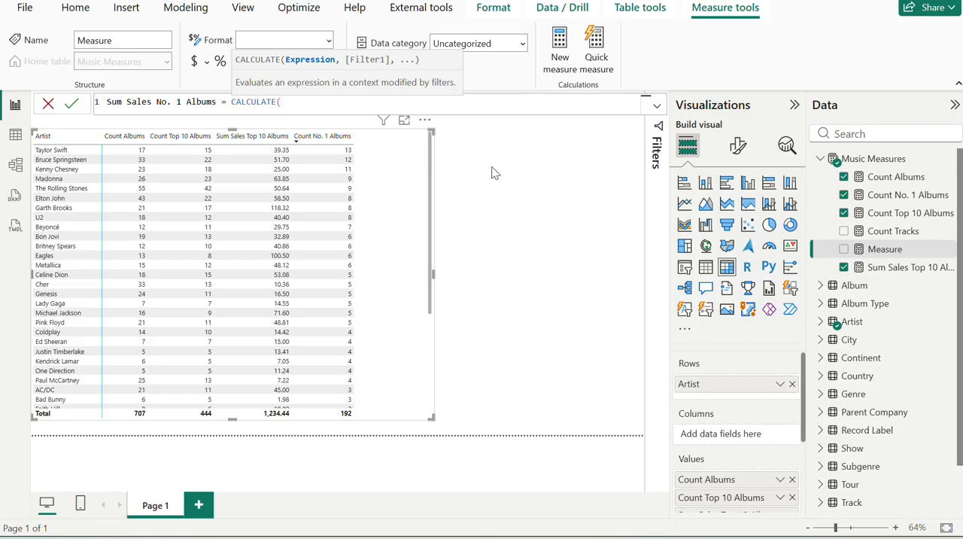
{"action": "type", "text": "Su"}
{"action": "key", "text": "Tab"}
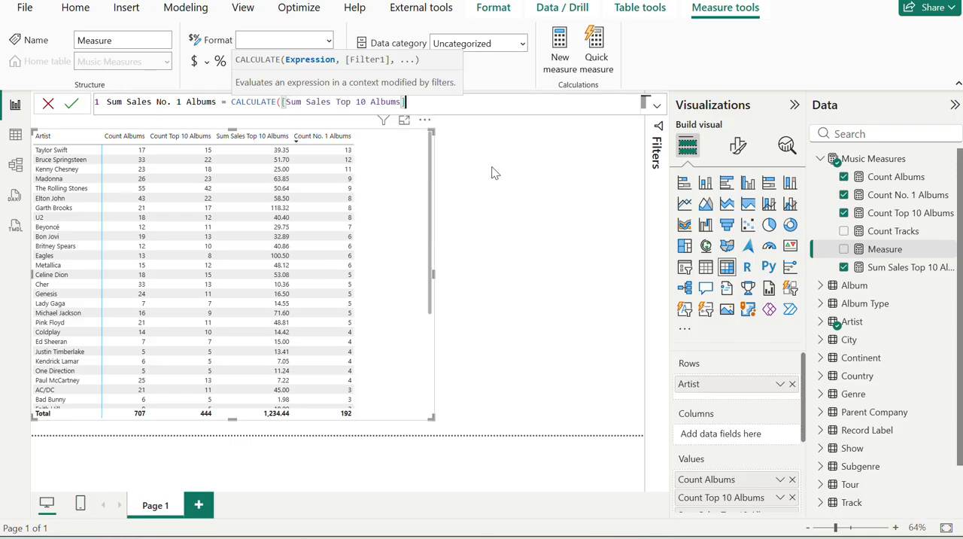
{"action": "key", "text": "BackSpace"}
{"action": "key", "text": "BackSpace"}
{"action": "key", "text": "BackSpace"}
{"action": "key", "text": "BackSpace"}
{"action": "key", "text": "BackSpace"}
{"action": "key", "text": "BackSpace"}
{"action": "key", "text": "BackSpace"}
{"action": "key", "text": "BackSpace"}
{"action": "key", "text": "BackSpace"}
{"action": "key", "text": "BackSpace"}
{"action": "key", "text": "BackSpace"}
{"action": "key", "text": "BackSpace"}
{"action": "key", "text": "BackSpace"}
{"action": "key", "text": "BackSpace"}
{"action": "key", "text": "BackSpace"}
{"action": "key", "text": "BackSpace"}
{"action": "key", "text": "BackSpace"}
{"action": "key", "text": "BackSpace"}
{"action": "key", "text": "BackSpace"}
{"action": "key", "text": "BackSpace"}
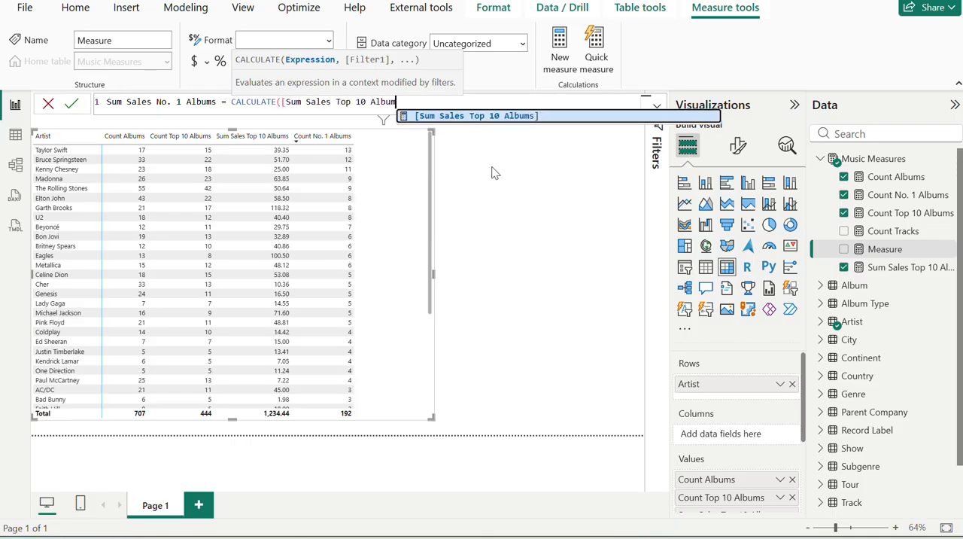
{"action": "key", "text": "BackSpace"}
{"action": "key", "text": "BackSpace"}
{"action": "key", "text": "BackSpace"}
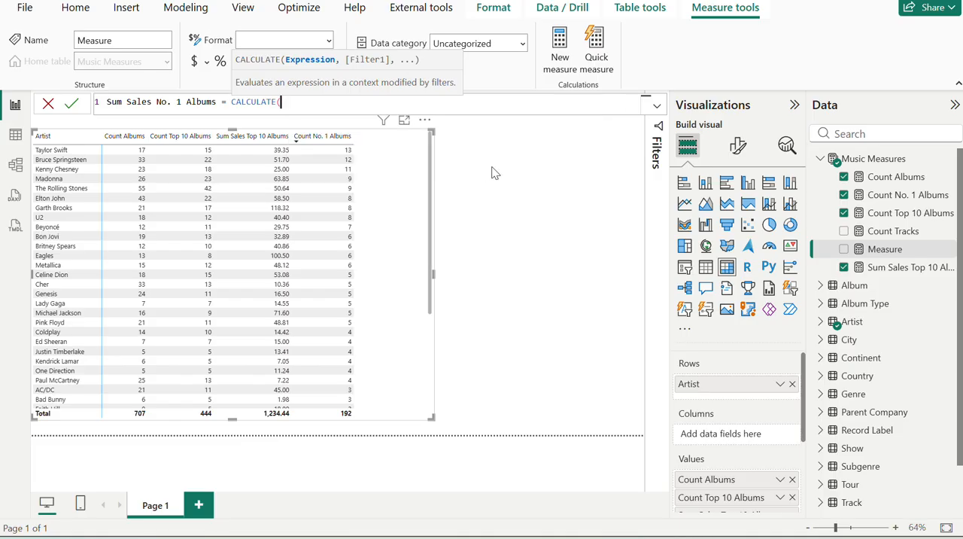
{"action": "type", "text": "sum"}
{"action": "key", "text": "Down"}
{"action": "key", "text": "Tab"}
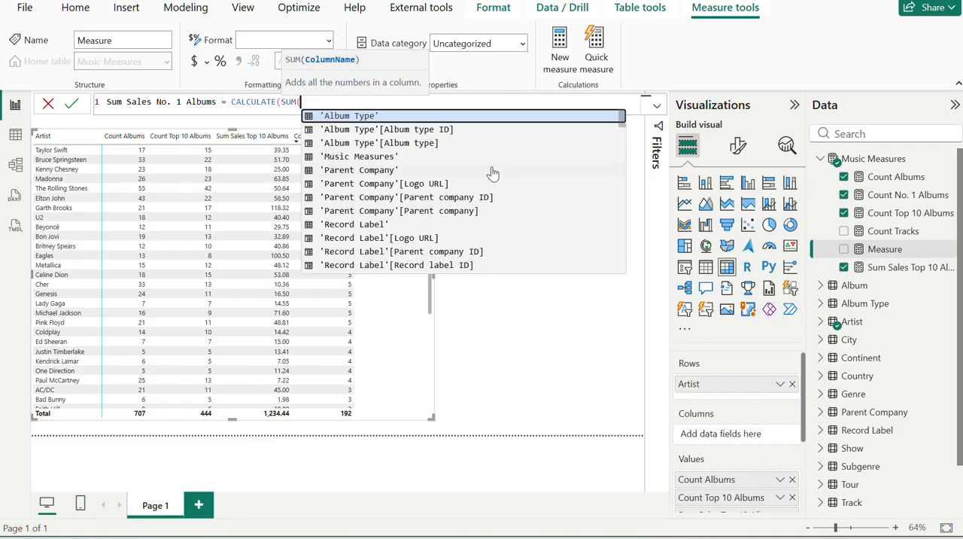
{"action": "type", "text": "alb"}
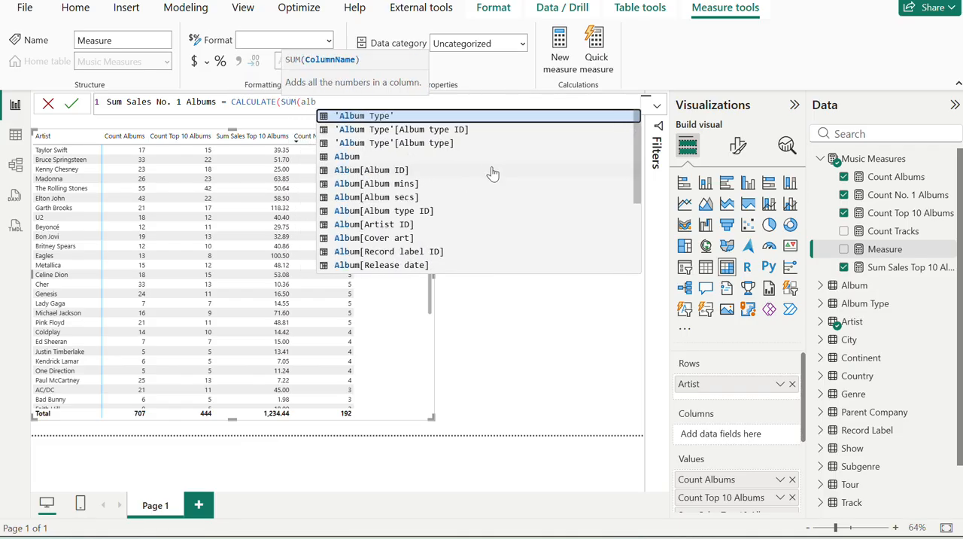
{"action": "key", "text": "Down"}
{"action": "key", "text": "Down"}
{"action": "key", "text": "Down"}
{"action": "key", "text": "Down"}
{"action": "key", "text": "Down"}
{"action": "key", "text": "Down"}
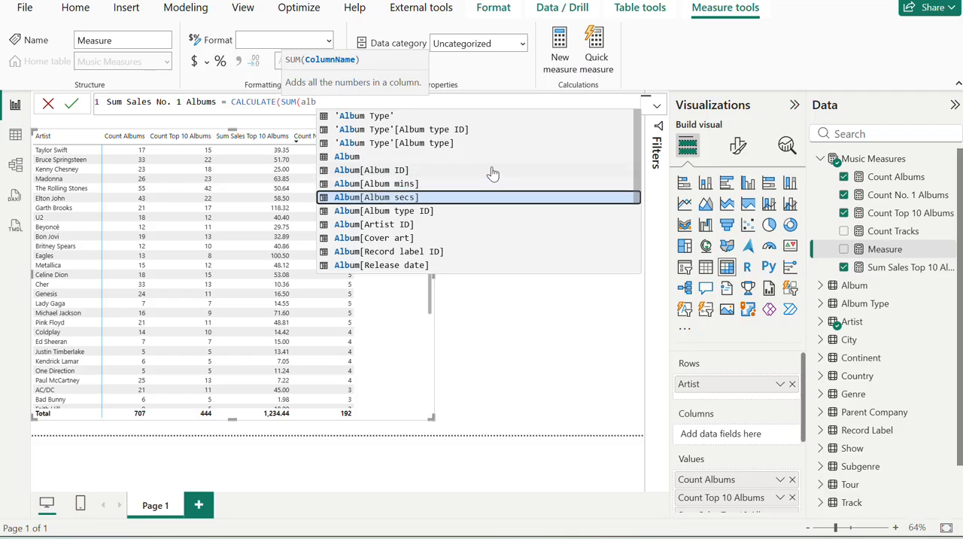
{"action": "key", "text": "Down"}
{"action": "key", "text": "alt+Tab"}
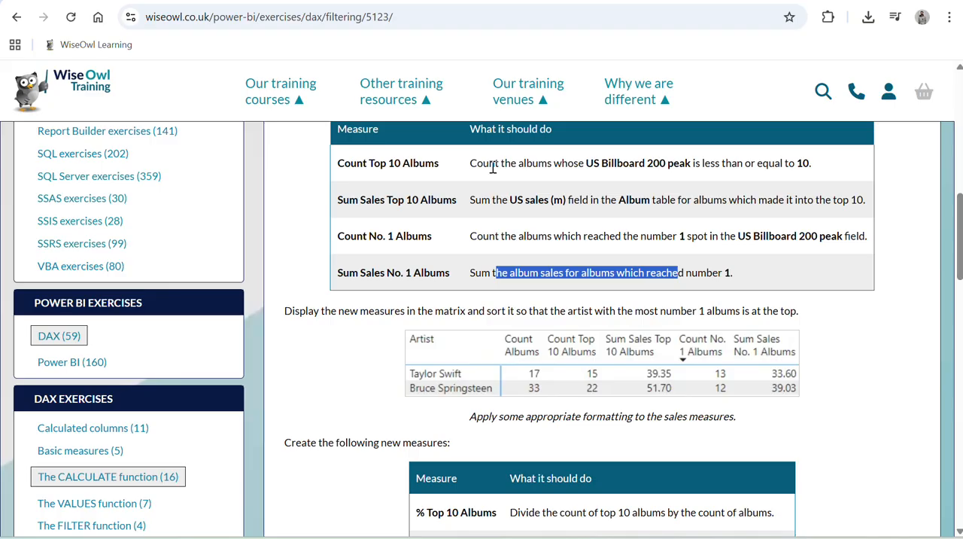
{"action": "key", "text": "alt+Tab"}
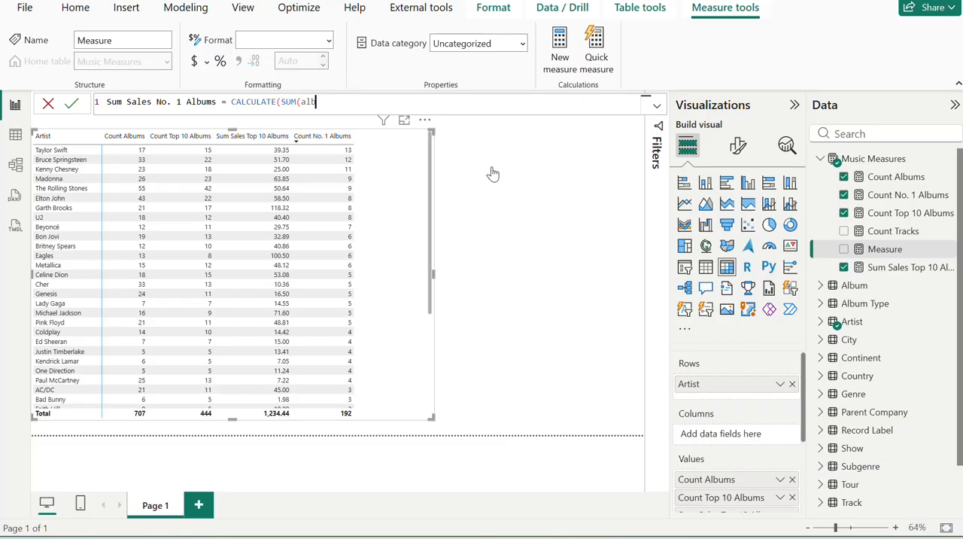
{"action": "key", "text": "BackSpace"}
{"action": "key", "text": "BackSpace"}
{"action": "key", "text": "BackSpace"}
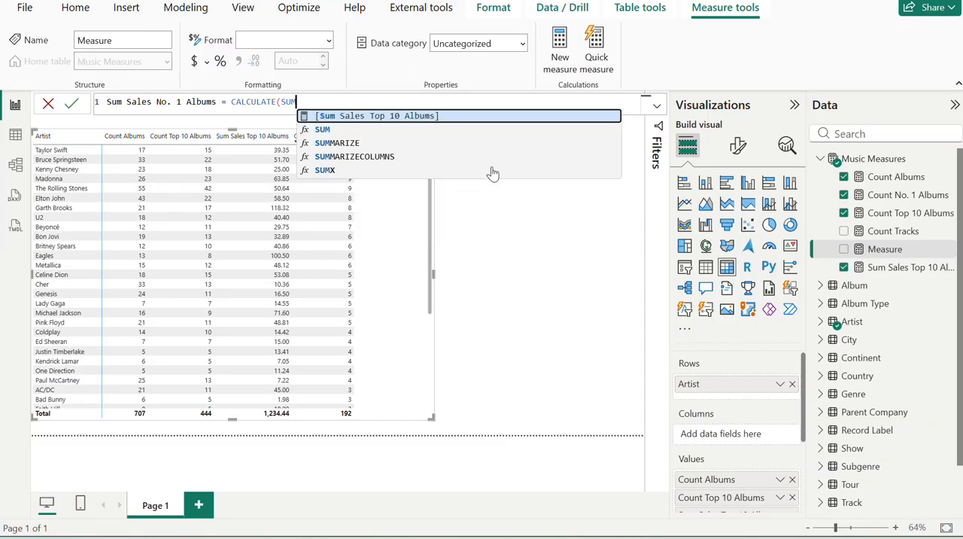
{"action": "key", "text": "Tab"}
{"action": "key", "text": "BackSpace"}
{"action": "key", "text": "BackSpace"}
{"action": "key", "text": "BackSpace"}
{"action": "key", "text": "BackSpace"}
{"action": "key", "text": "BackSpace"}
{"action": "key", "text": "BackSpace"}
{"action": "key", "text": "BackSpace"}
{"action": "key", "text": "BackSpace"}
{"action": "key", "text": "BackSpace"}
{"action": "key", "text": "BackSpace"}
{"action": "key", "text": "BackSpace"}
{"action": "key", "text": "BackSpace"}
{"action": "key", "text": "BackSpace"}
{"action": "key", "text": "BackSpace"}
{"action": "key", "text": "BackSpace"}
{"action": "key", "text": "BackSpace"}
{"action": "key", "text": "BackSpace"}
{"action": "key", "text": "BackSpace"}
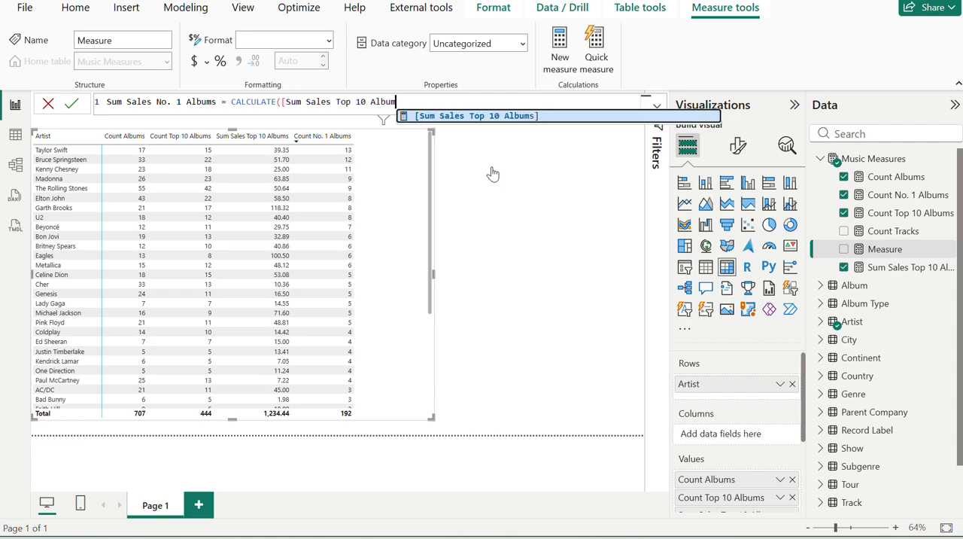
{"action": "key", "text": "BackSpace"}
{"action": "key", "text": "BackSpace"}
{"action": "key", "text": "BackSpace"}
{"action": "key", "text": "BackSpace"}
{"action": "key", "text": "BackSpace"}
{"action": "key", "text": "BackSpace"}
{"action": "key", "text": "BackSpace"}
Enter SUM(Album[US sales (m)]) as the expression inside the CALCULATE formula.
{"action": "type", "text": "sum"}
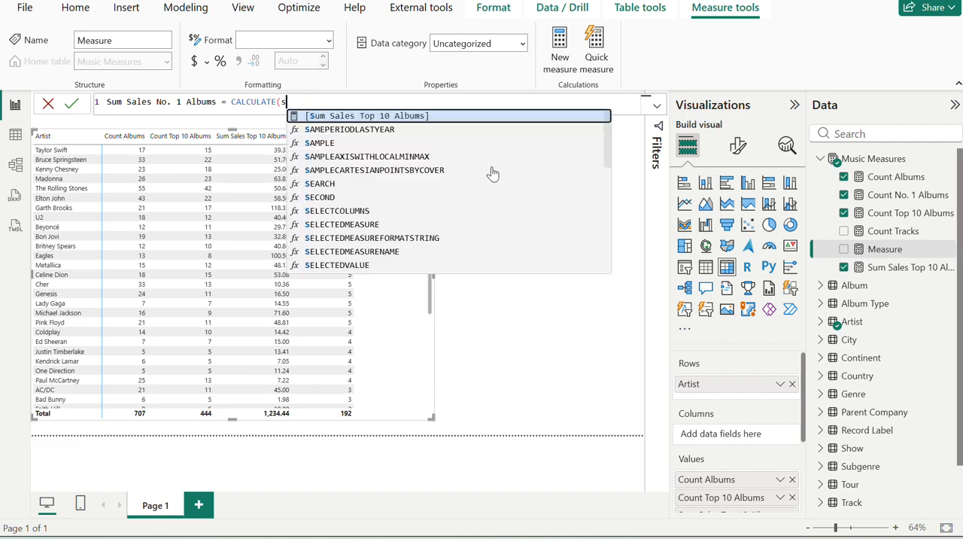
{"action": "key", "text": "Down"}
{"action": "key", "text": "Tab"}
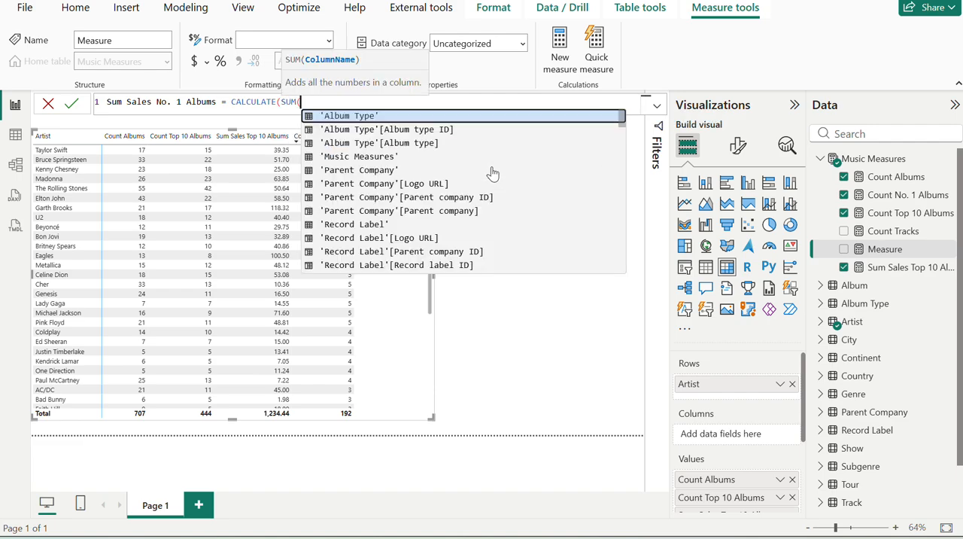
{"action": "type", "text": "sal"}
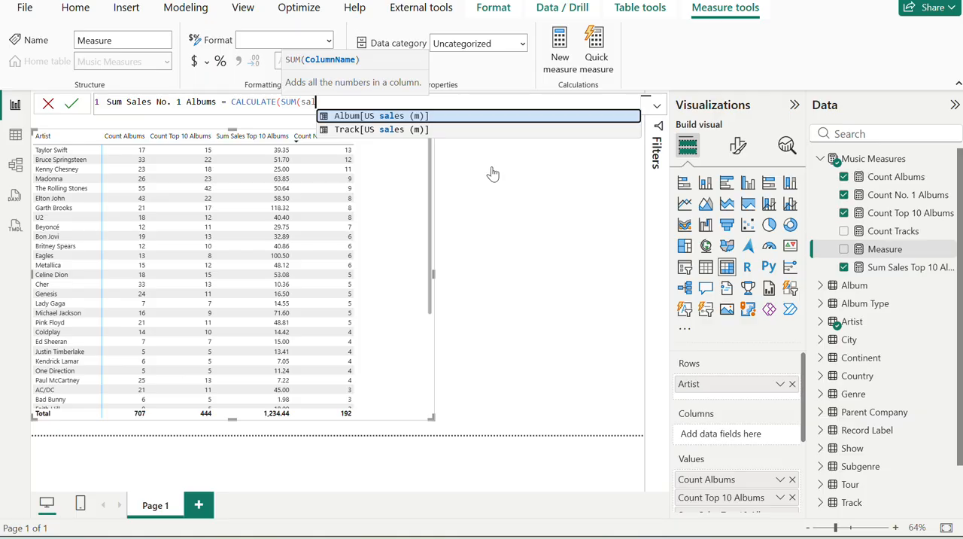
{"action": "key", "text": "Tab"}
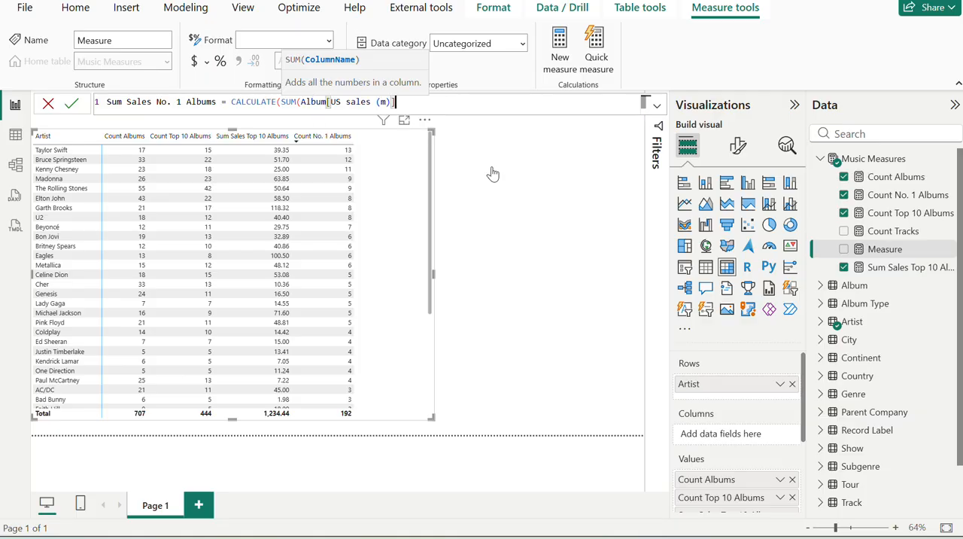
{"action": "type", "text": "),"}
Check the number 1 condition on the exercise page, complete the formula with the filter Album[US Billboard 200 peak] = 1, and commit the measure.
{"action": "key", "text": "alt+Tab"}
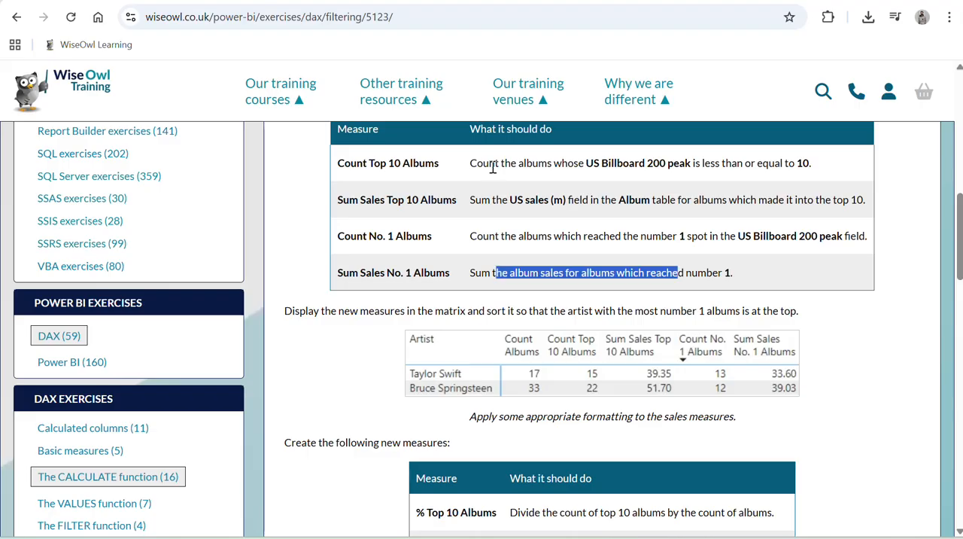
{"action": "left_click", "coordinate": [622, 292]}
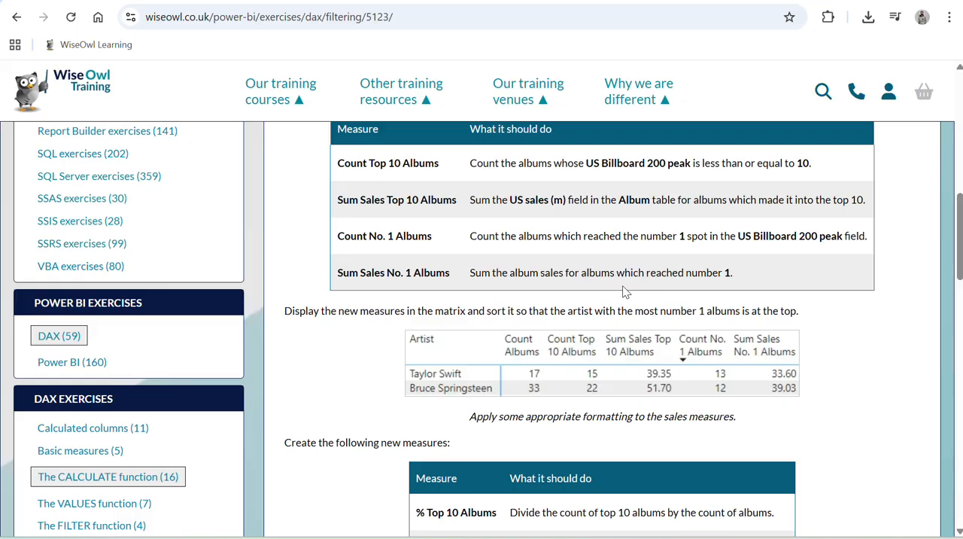
{"action": "left_click_drag", "start_coordinate": [640, 273], "coordinate": [728, 289]}
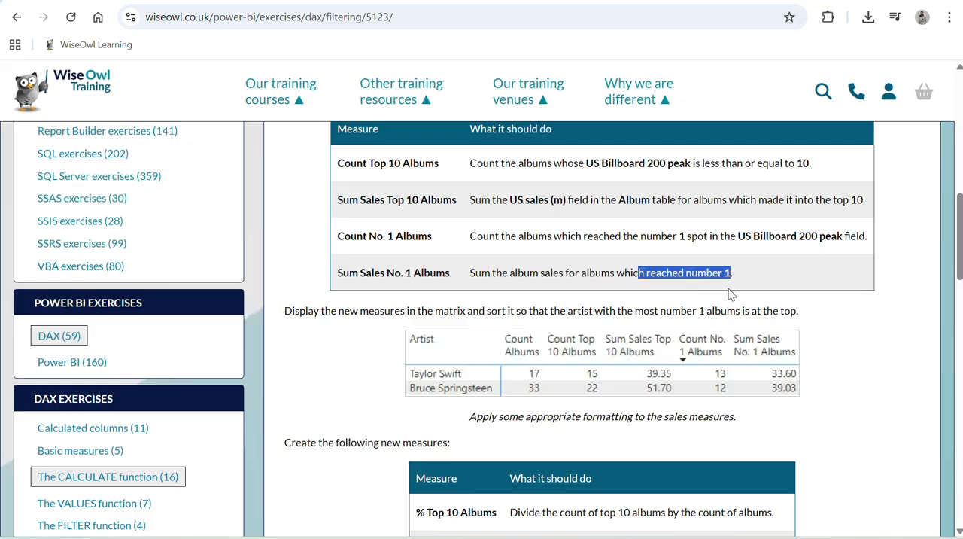
{"action": "key", "text": "alt+Tab"}
{"action": "type", "text": "us"}
{"action": "key", "text": "Up"}
{"action": "key", "text": "Up"}
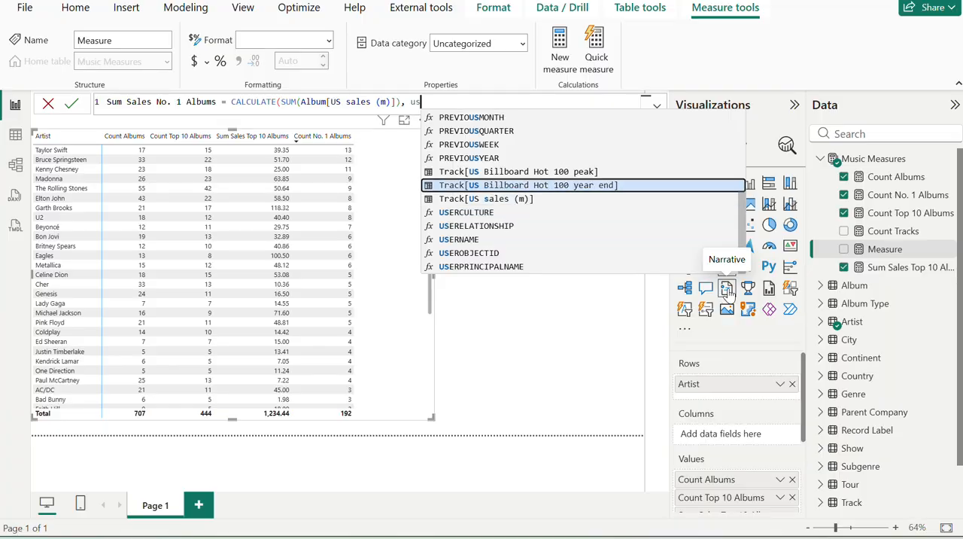
{"action": "key", "text": "Down"}
{"action": "key", "text": "Down"}
{"action": "key", "text": "Down"}
{"action": "key", "text": "Down"}
{"action": "key", "text": "Down"}
{"action": "key", "text": "Down"}
{"action": "key", "text": "Down"}
{"action": "key", "text": "Down"}
{"action": "key", "text": "Down"}
{"action": "key", "text": "Down"}
{"action": "key", "text": "Down"}
{"action": "key", "text": "Down"}
{"action": "key", "text": "Down"}
{"action": "key", "text": "Down"}
{"action": "key", "text": "Down"}
{"action": "key", "text": "Down"}
{"action": "key", "text": "Down"}
{"action": "key", "text": "Up"}
{"action": "key", "text": "Up"}
{"action": "key", "text": "Up"}
{"action": "key", "text": "Up"}
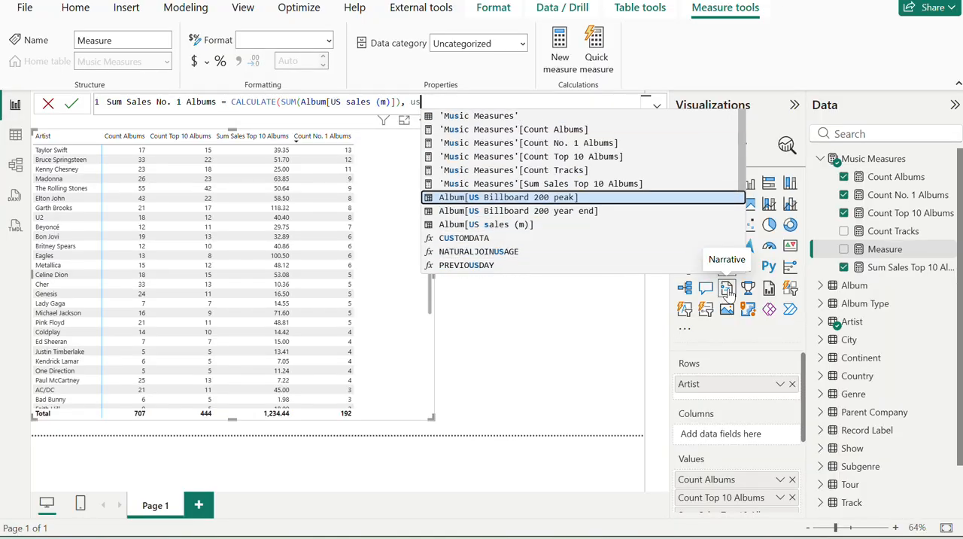
{"action": "key", "text": "Tab"}
{"action": "type", "text": "= 1"}
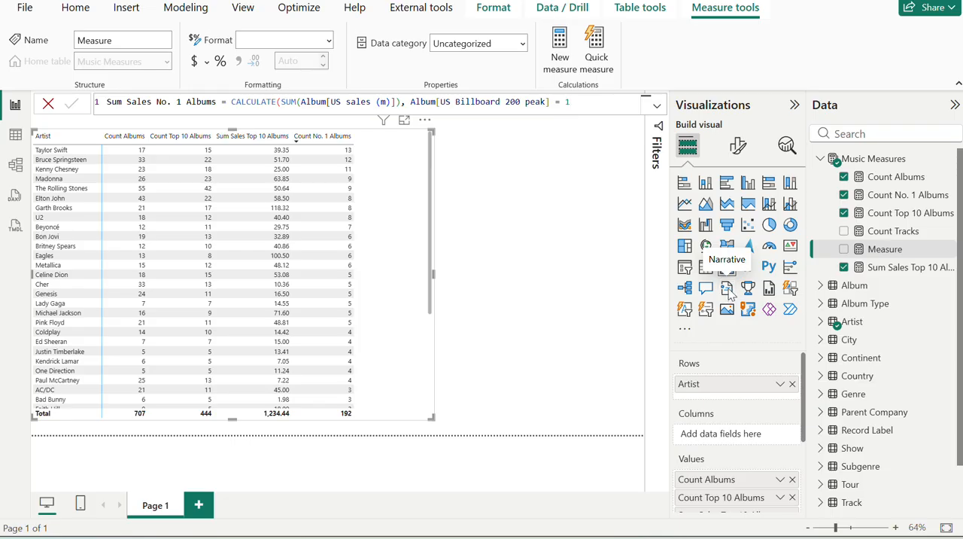
{"action": "type", "text": ")"}
{"action": "key", "text": "Return"}
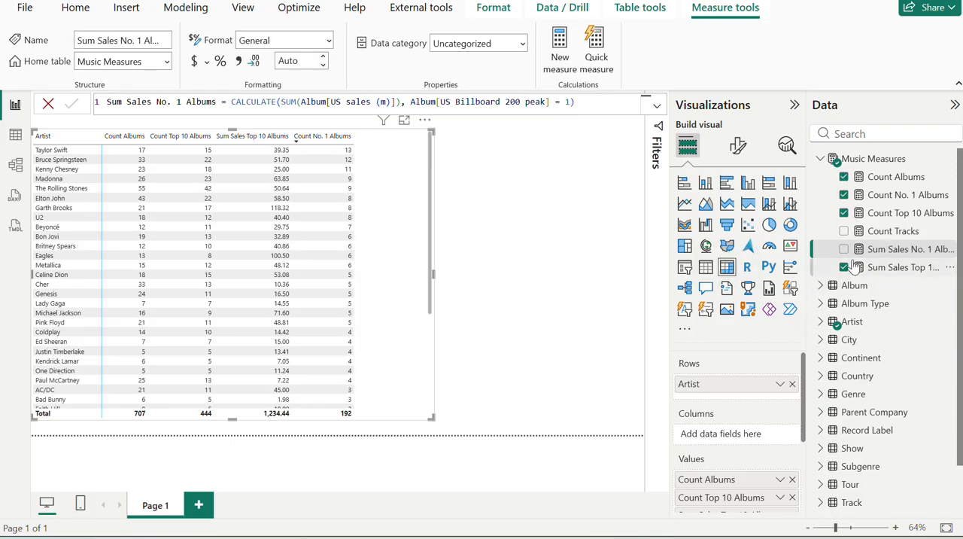
Show Sum Sales No. 1 Albums in the artist matrix and compare the matrix with the exercise page's expected table.
{"action": "left_click", "coordinate": [843, 249]}
{"action": "key", "text": "alt+Tab"}
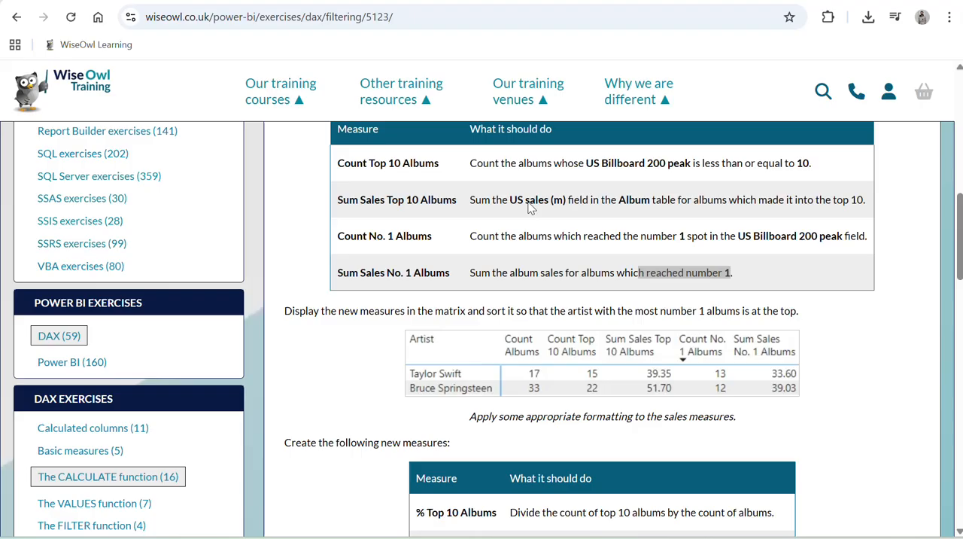
{"action": "key", "text": "alt+Tab"}
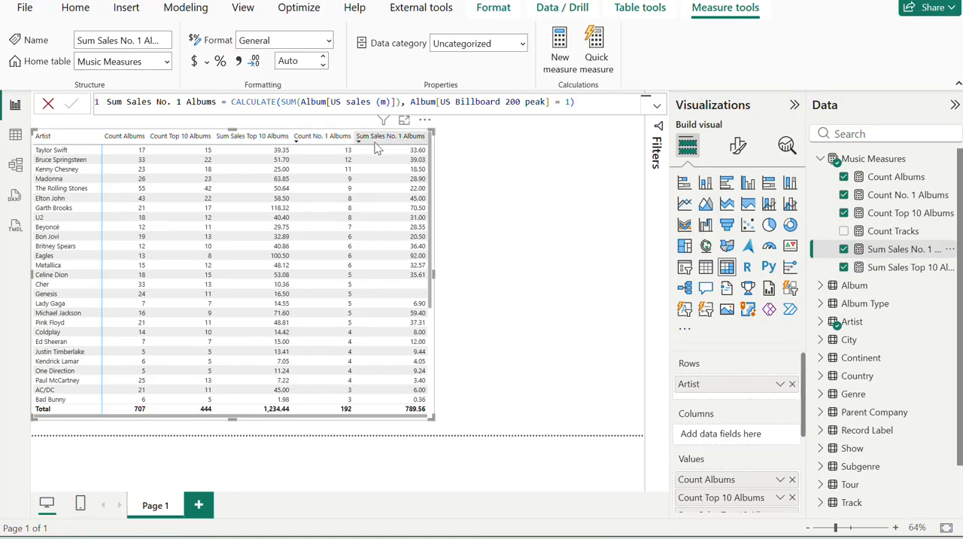
Review the exercise page's remaining tasks, covering the percentage album measures and the singles measures with their expected matrices.
{"action": "key", "text": "alt+Tab"}
{"action": "scroll", "coordinate": [637, 381], "scroll_direction": "down", "scroll_amount": 2}
{"action": "scroll", "coordinate": [637, 381], "scroll_direction": "down", "scroll_amount": 1}
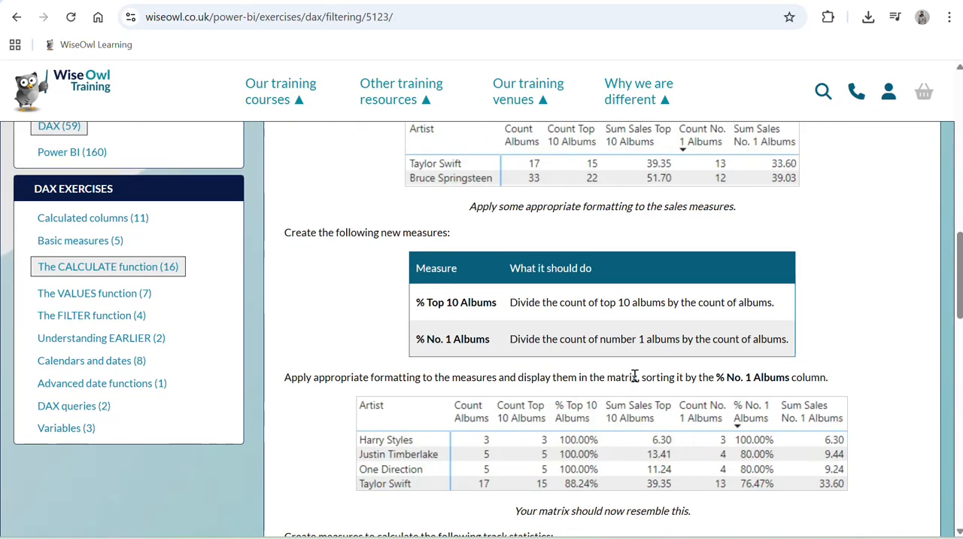
{"action": "scroll", "coordinate": [635, 382], "scroll_direction": "down", "scroll_amount": 1}
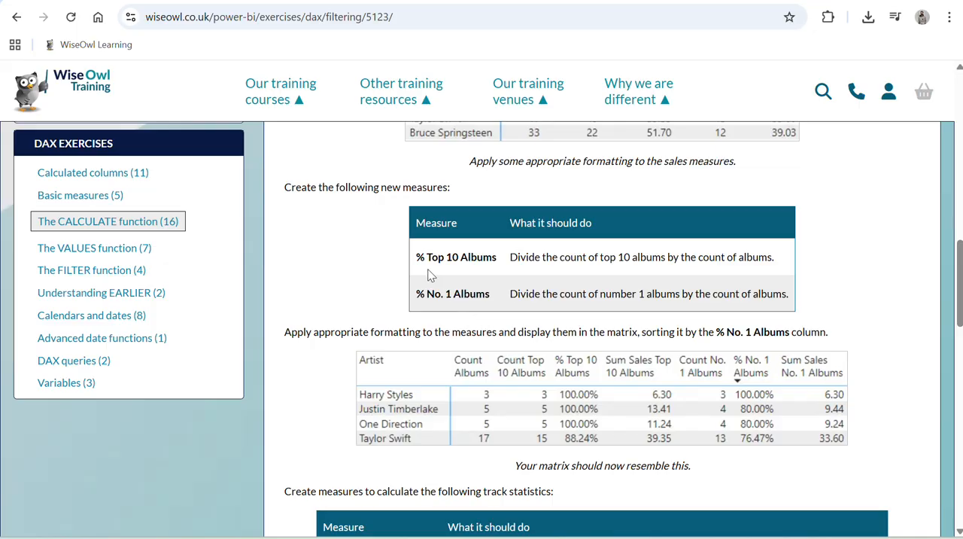
{"action": "scroll", "coordinate": [430, 275], "scroll_direction": "down", "scroll_amount": 4}
{"action": "scroll", "coordinate": [431, 275], "scroll_direction": "down", "scroll_amount": 13}
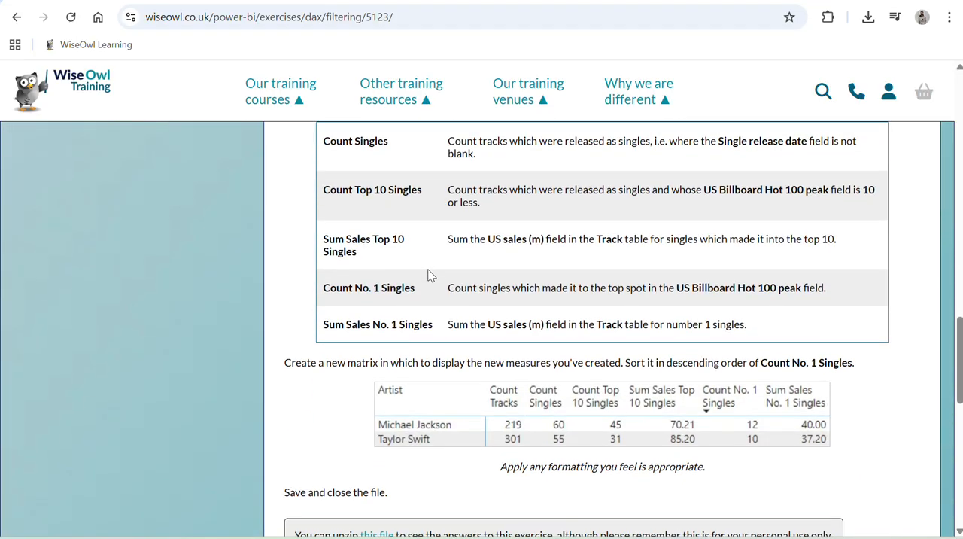
{"action": "scroll", "coordinate": [431, 275], "scroll_direction": "up", "scroll_amount": 12}
{"action": "scroll", "coordinate": [430, 276], "scroll_direction": "up", "scroll_amount": 4}
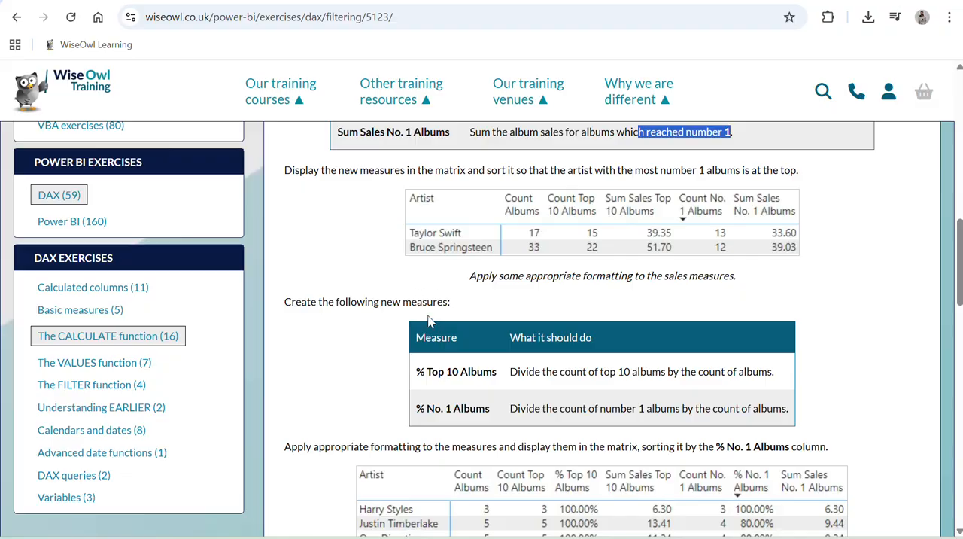
Copy the name % Top 10 Albums from the exercise page and start a measure with that name in Music Measures.
{"action": "scroll", "coordinate": [438, 321], "scroll_direction": "down", "scroll_amount": 1}
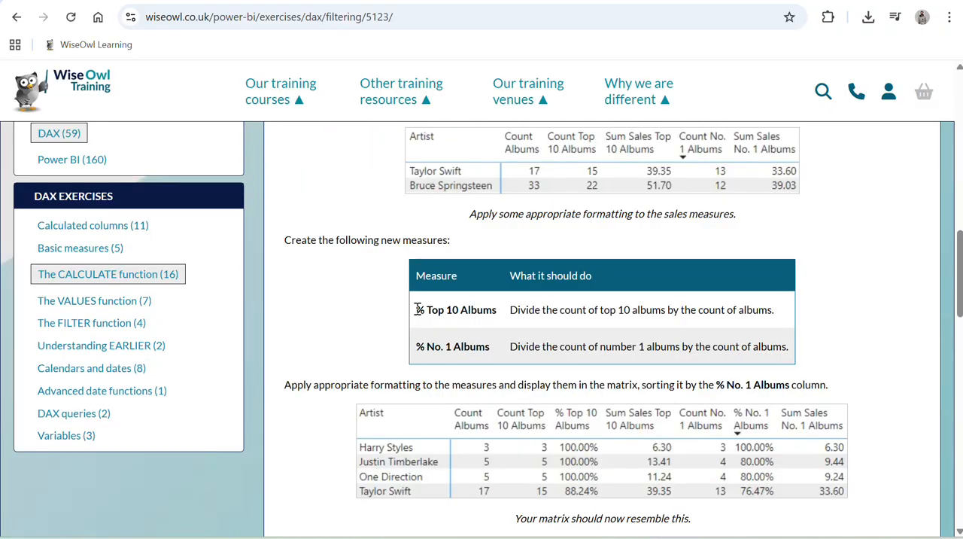
{"action": "left_click_drag", "start_coordinate": [418, 309], "coordinate": [497, 315]}
{"action": "key", "text": "ctrl+c"}
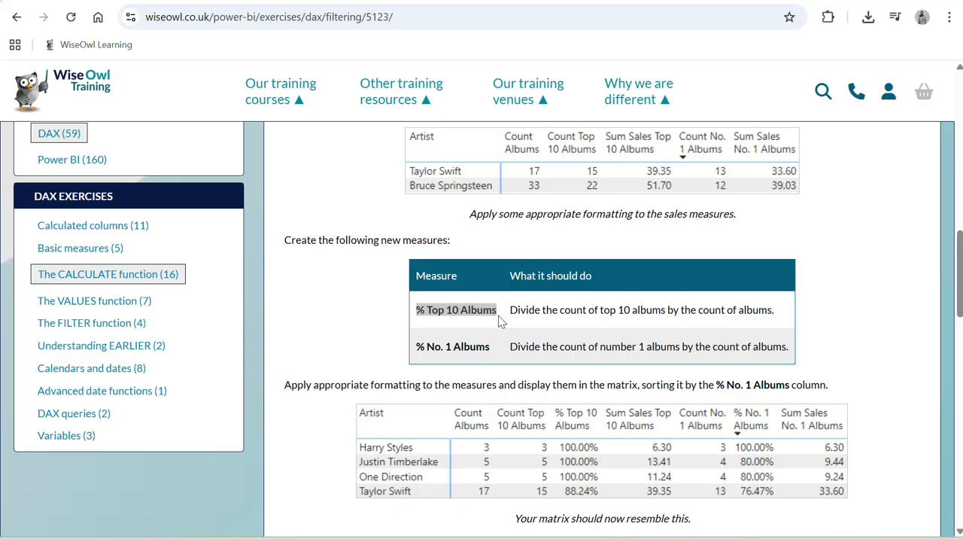
{"action": "key", "text": "alt+Tab"}
{"action": "left_click", "coordinate": [952, 159]}
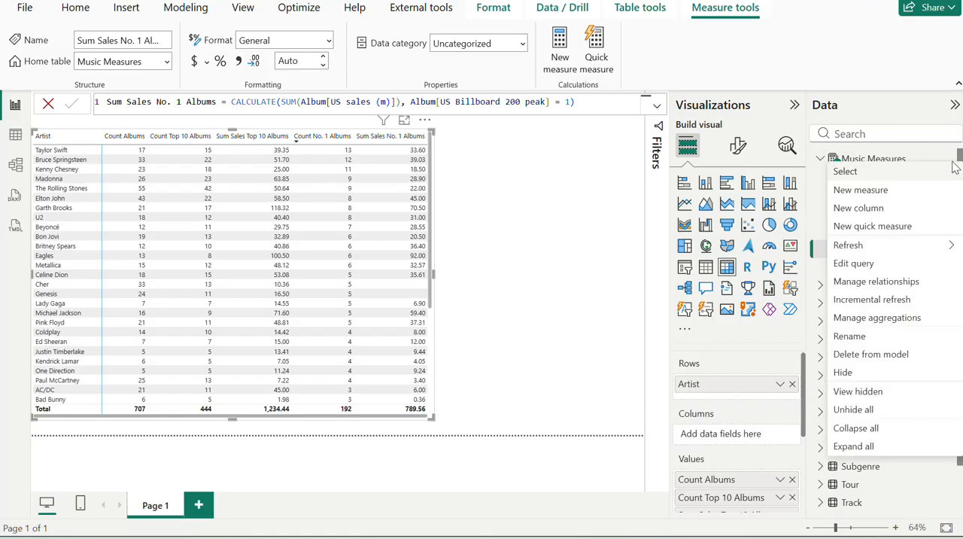
{"action": "left_click", "coordinate": [891, 192]}
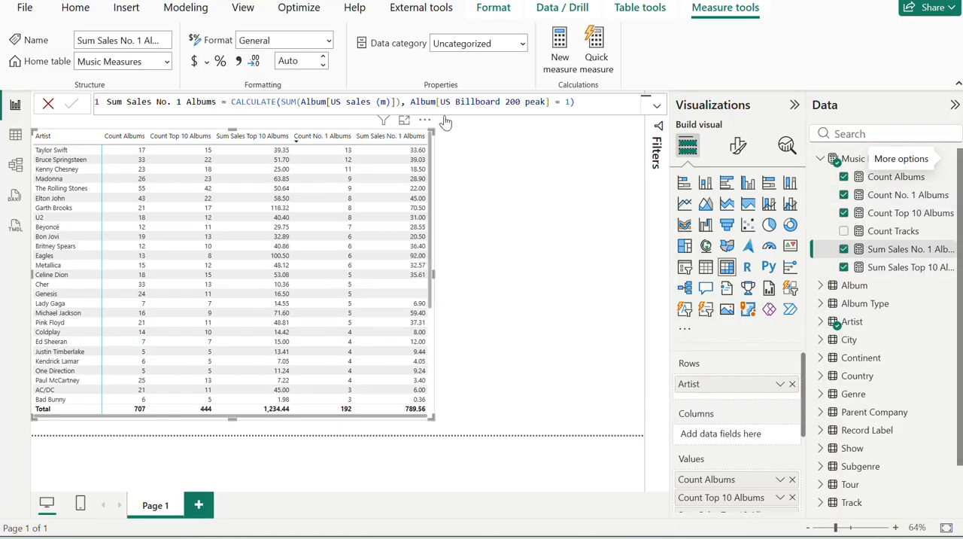
{"action": "key", "text": "ctrl+v"}
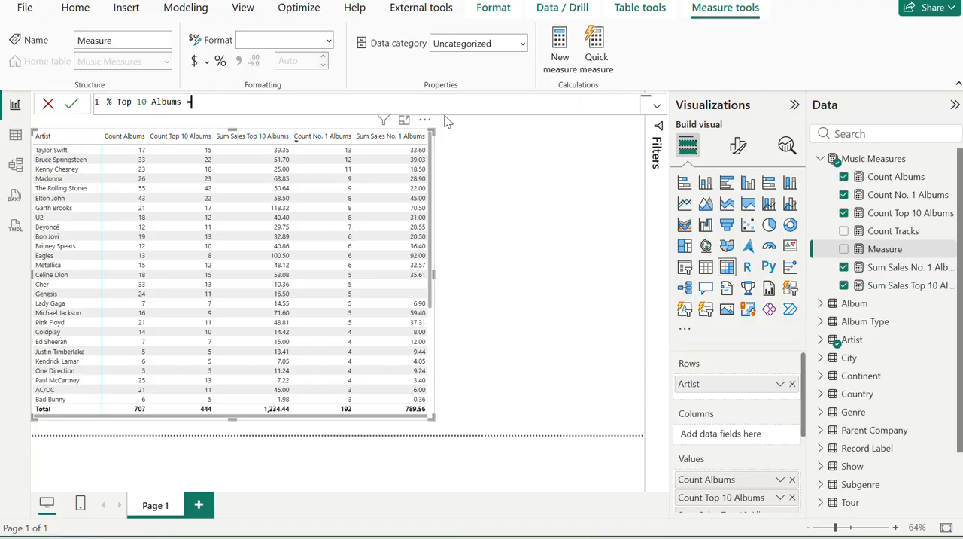
Read what the exercise page says the % Top 10 Albums measure should do.
{"action": "key", "text": "alt+Tab"}
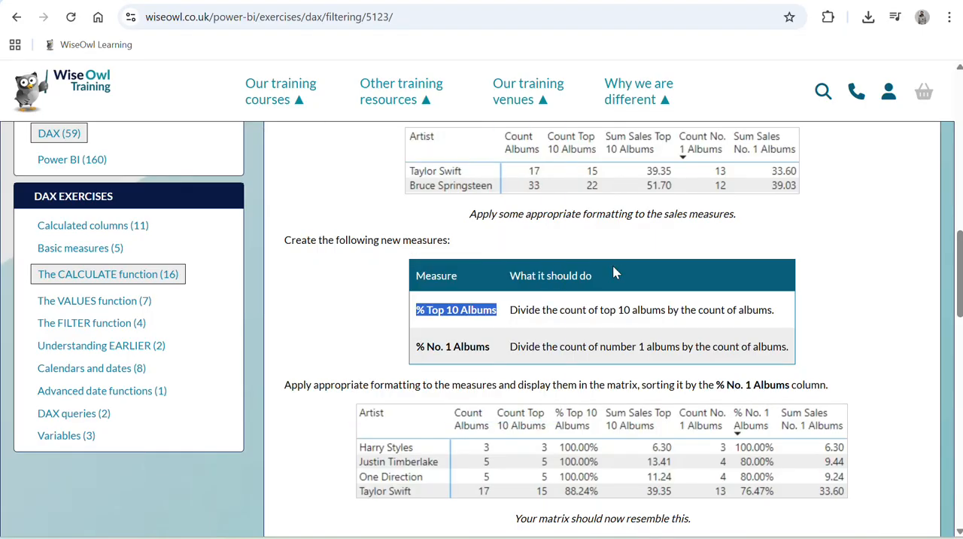
{"action": "left_click_drag", "start_coordinate": [534, 312], "coordinate": [629, 329]}
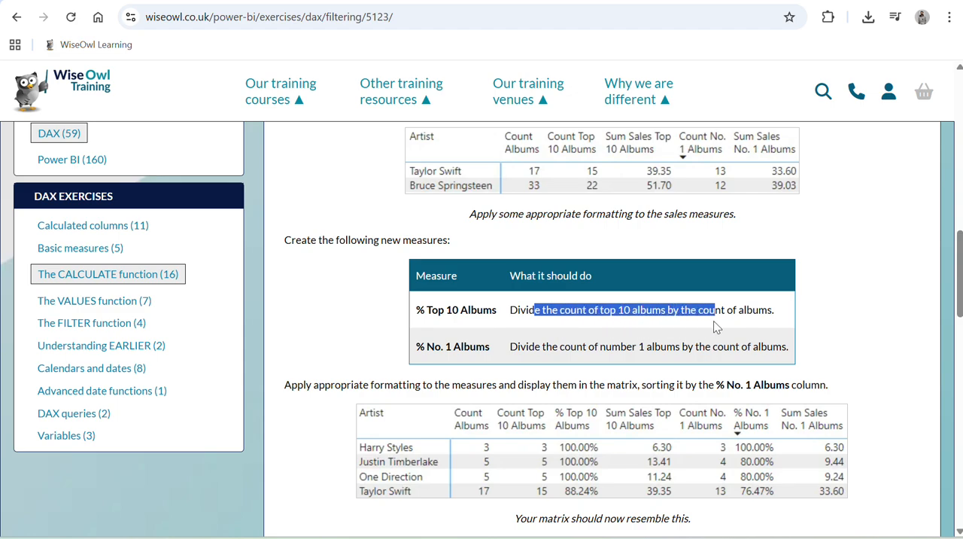
{"action": "key", "text": "alt+Tab"}
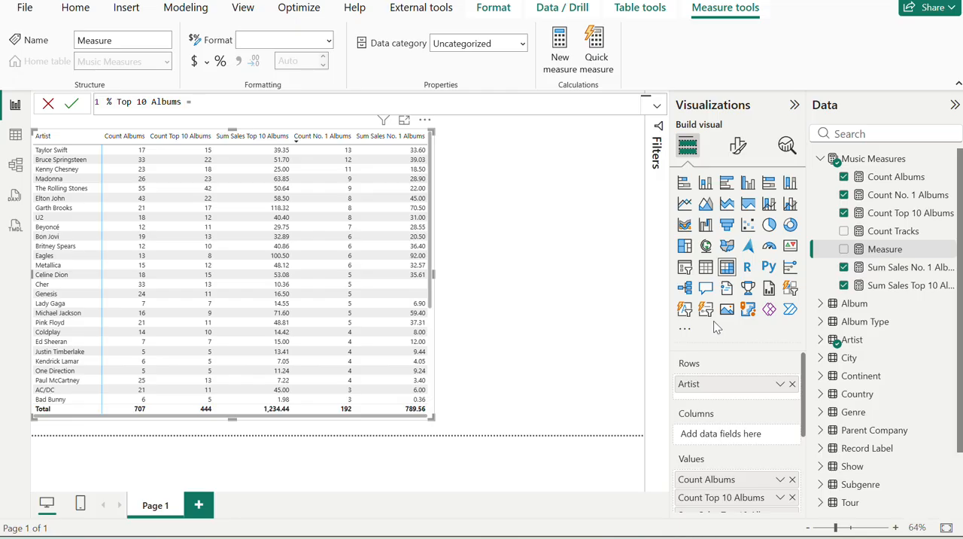
{"action": "type", "text": "DIVIDE("}
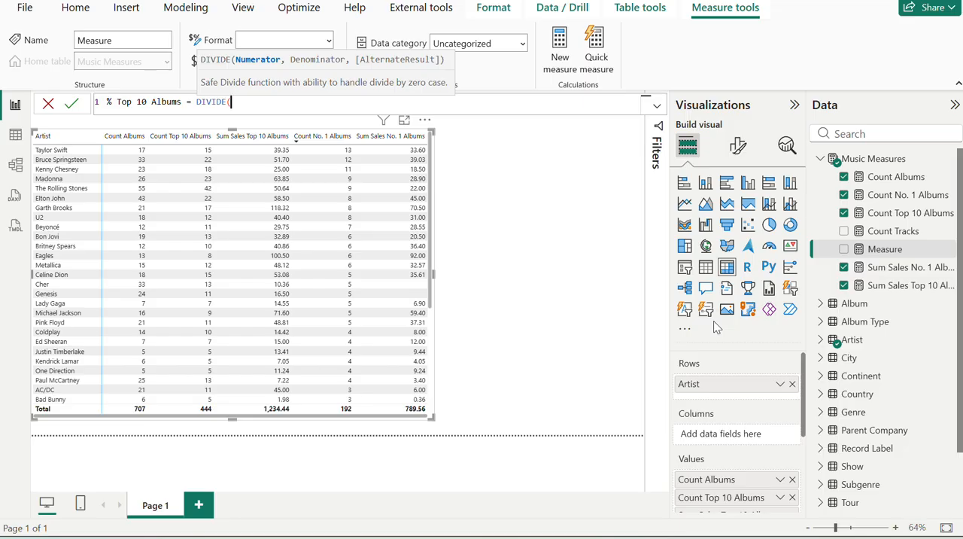
{"action": "type", "text": "cou"}
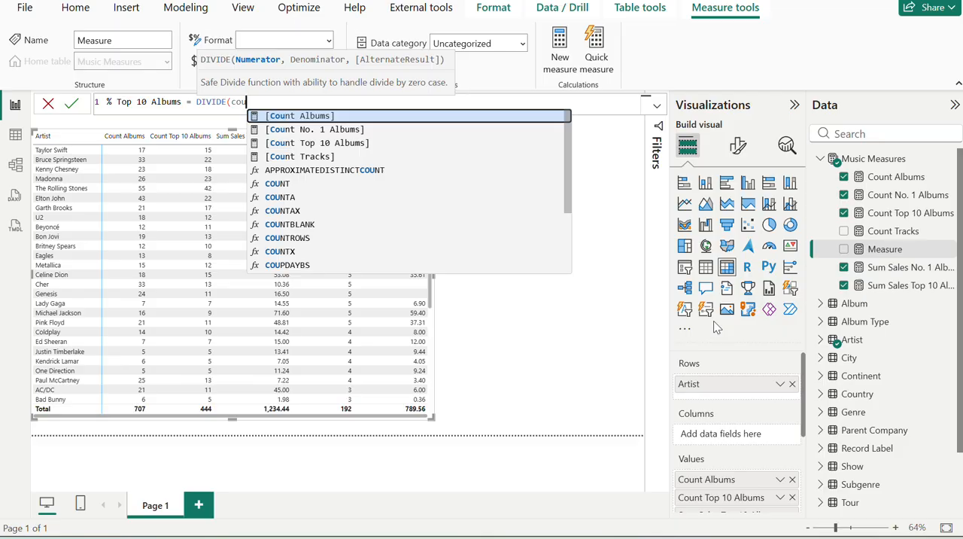
{"action": "key", "text": "BackSpace"}
{"action": "key", "text": "BackSpace"}
{"action": "key", "text": "BackSpace"}
{"action": "key", "text": "BackSpace"}
{"action": "key", "text": "BackSpace"}
{"action": "key", "text": "BackSpace"}
{"action": "key", "text": "BackSpace"}
{"action": "key", "text": "BackSpace"}
{"action": "key", "text": "BackSpace"}
{"action": "key", "text": "BackSpace"}
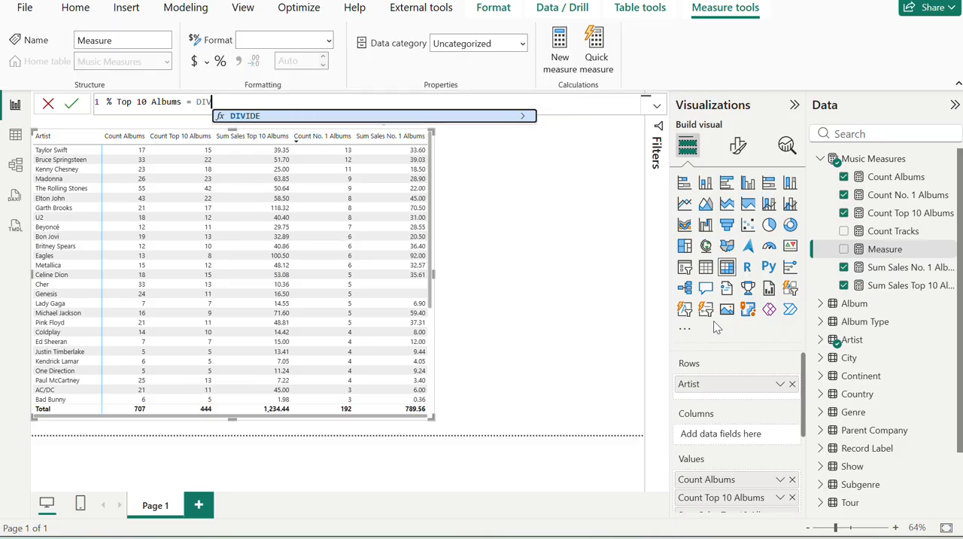
{"action": "key", "text": "shift+Return"}
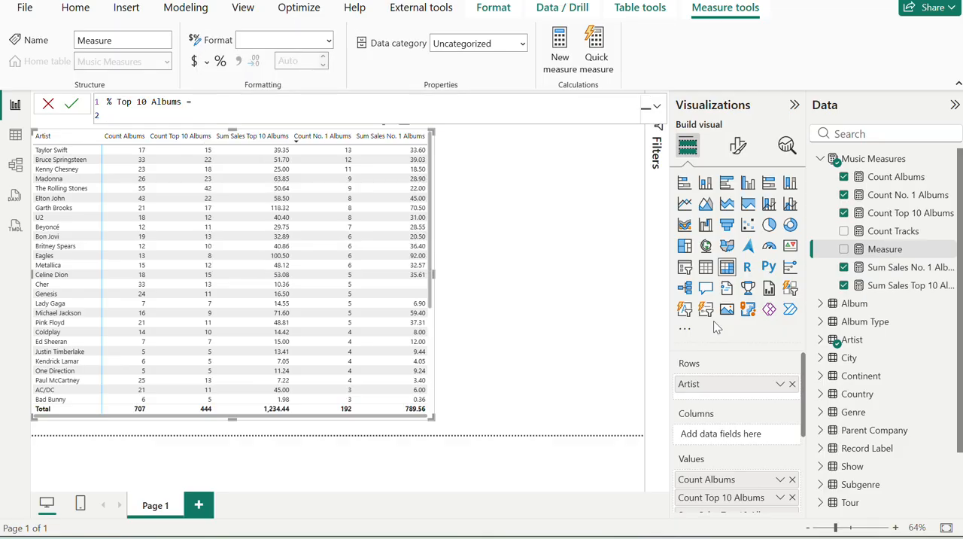
{"action": "type", "text": "var"}
{"action": "key", "text": "BackSpace"}
{"action": "key", "text": "BackSpace"}
{"action": "key", "text": "Tab"}
{"action": "key", "text": "BackSpace"}
{"action": "key", "text": "BackSpace"}
{"action": "key", "text": "BackSpace"}
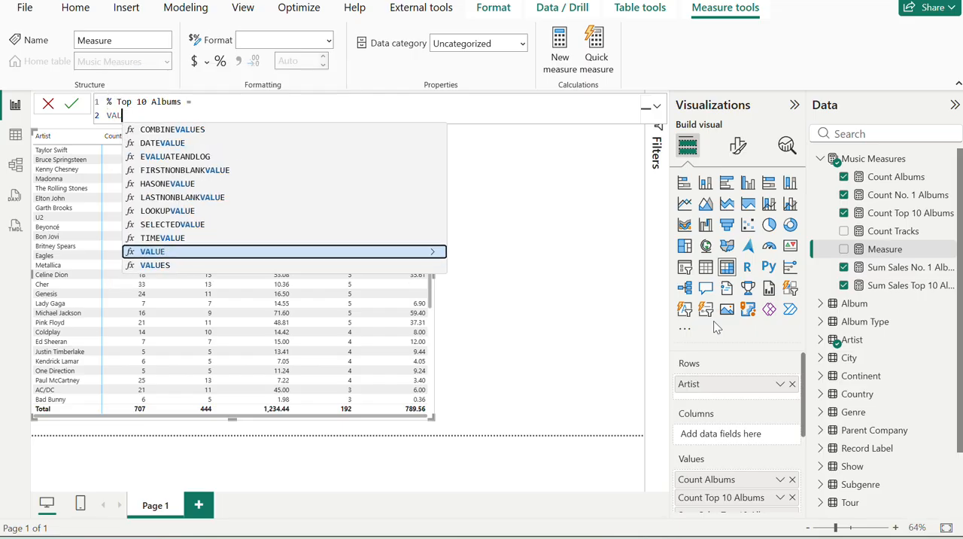
{"action": "key", "text": "BackSpace"}
{"action": "type", "text": "R"}
{"action": "key", "text": "Tab"}
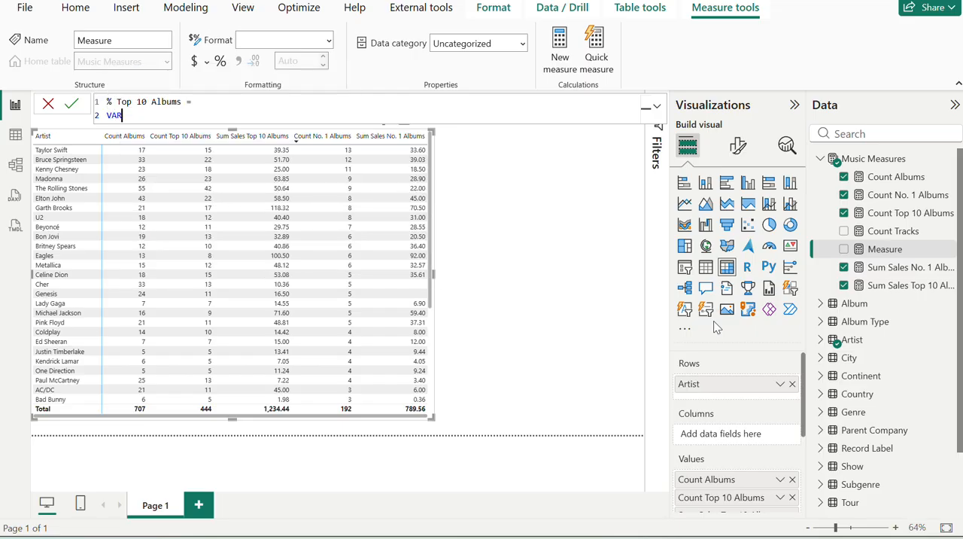
{"action": "type", "text": "_num = CAL"}
{"action": "key", "text": "Tab"}
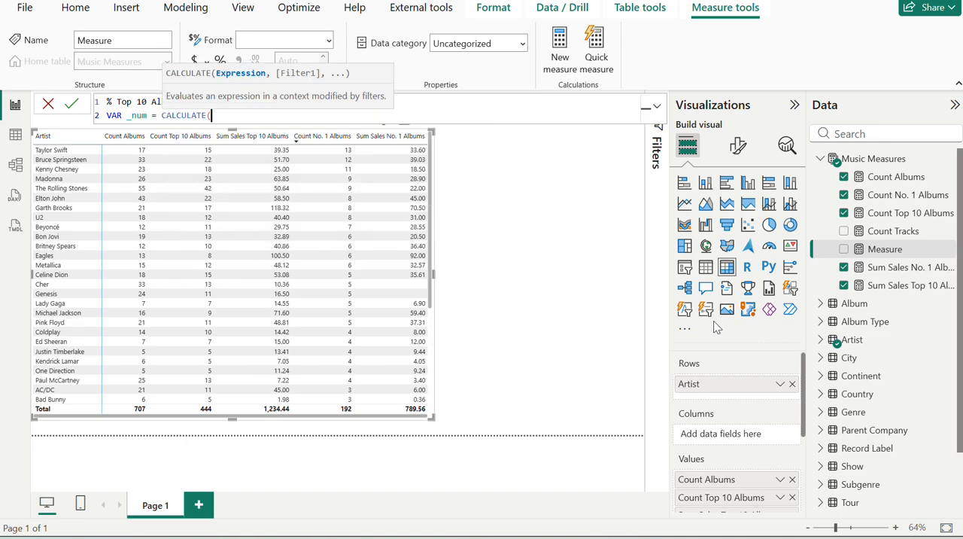
Recheck the exercise page's % Top 10 Albums definition against the measures already in Music Measures.
{"action": "key", "text": "alt+Tab"}
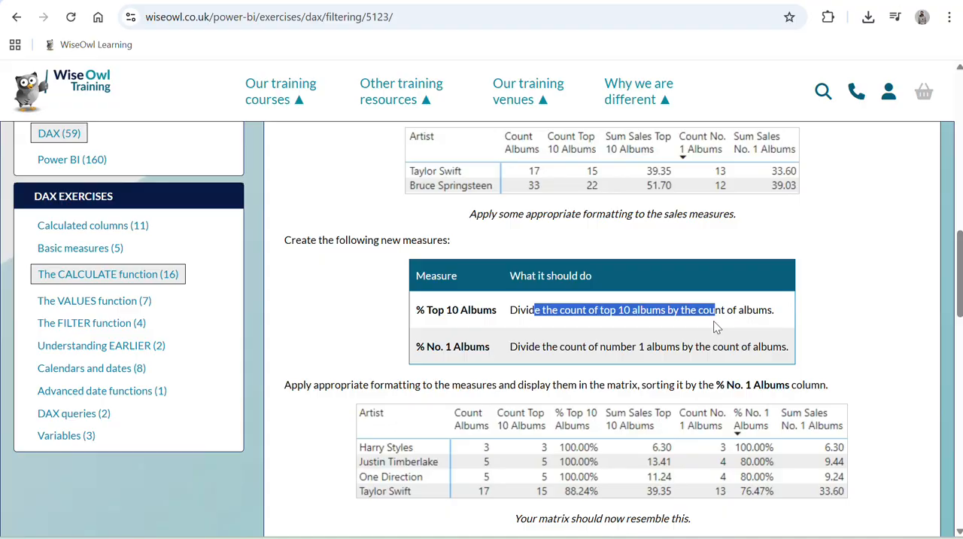
{"action": "key", "text": "alt+Tab"}
{"action": "key", "text": "alt+Tab"}
{"action": "key", "text": "alt+Tab"}
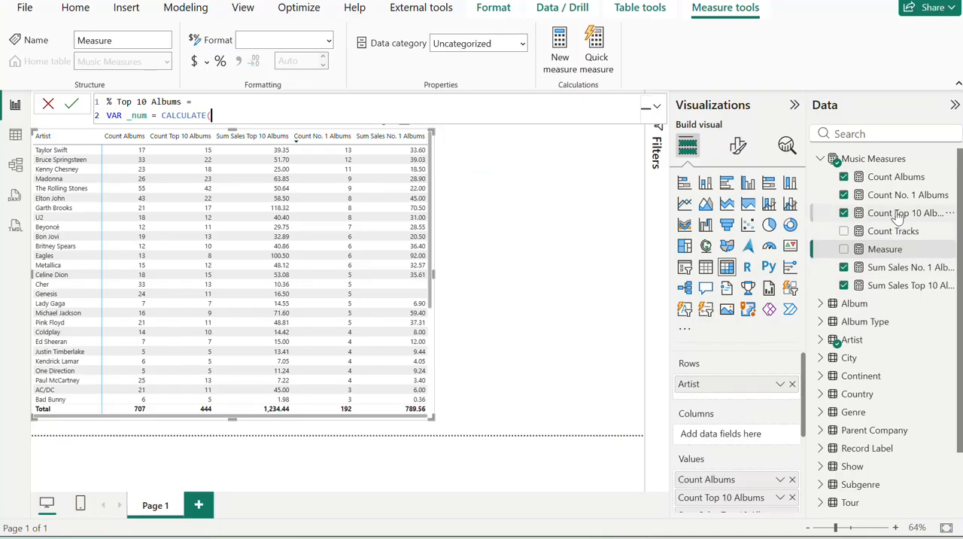
{"action": "key", "text": "alt+Tab"}
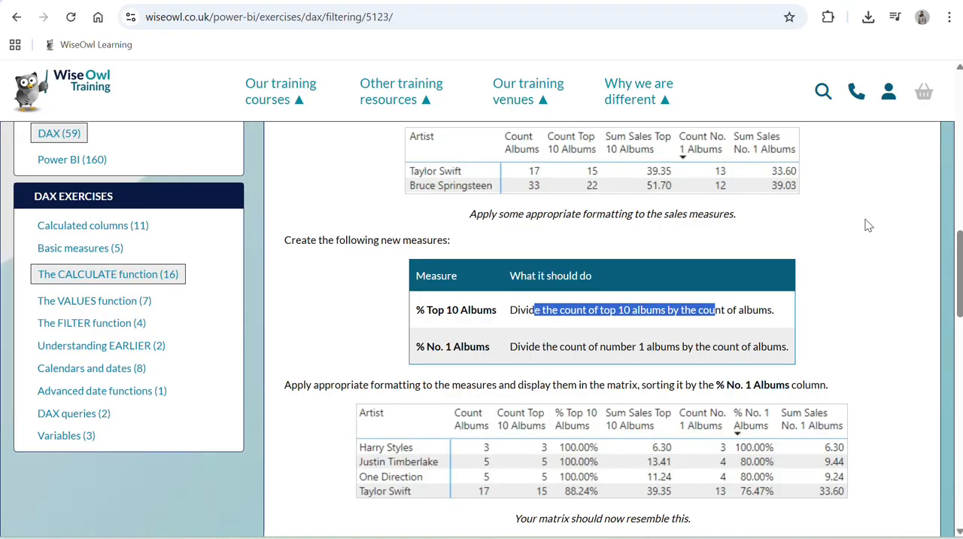
{"action": "key", "text": "alt+Tab"}
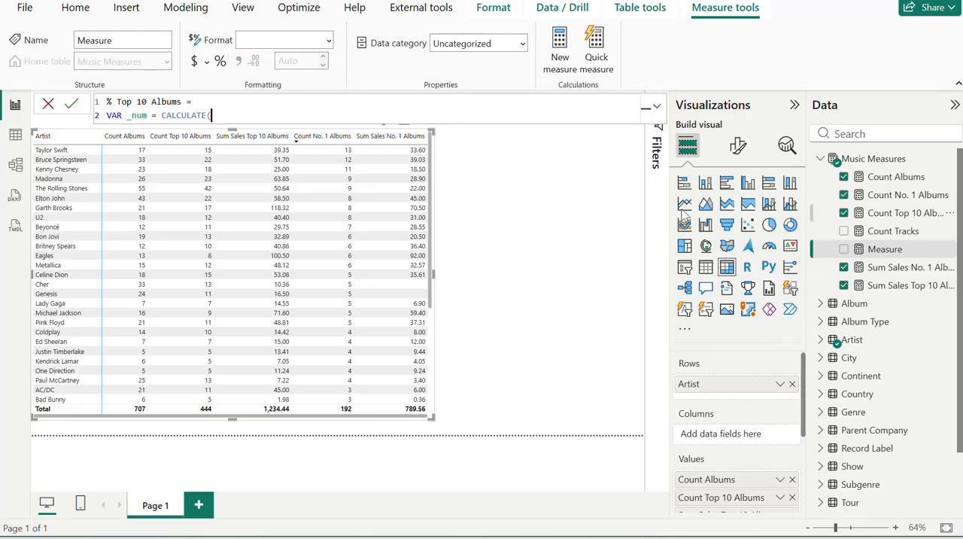
Replace the _num variable draft with a DIVIDE function that uses [Count Top 10 Albums] as the numerator.
{"action": "key", "text": "ctrl+a"}
{"action": "left_click", "coordinate": [219, 116]}
{"action": "mouse_move", "coordinate": [219, 116]}
{"action": "left_mouse_down"}
{"action": "mouse_move", "coordinate": [127, 131]}
{"action": "mouse_move", "coordinate": [106, 118]}
{"action": "mouse_move", "coordinate": [189, 80]}
{"action": "mouse_move", "coordinate": [208, 100]}
{"action": "left_mouse_up"}
{"action": "type", "text": "DIV"}
{"action": "key", "text": "Tab"}
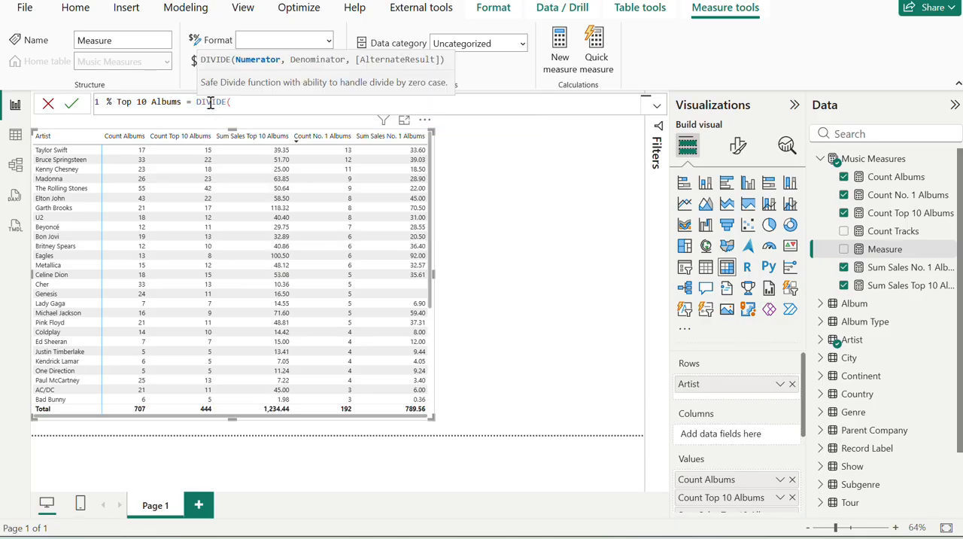
{"action": "type", "text": "[c"}
{"action": "key", "text": "Down"}
{"action": "key", "text": "Down"}
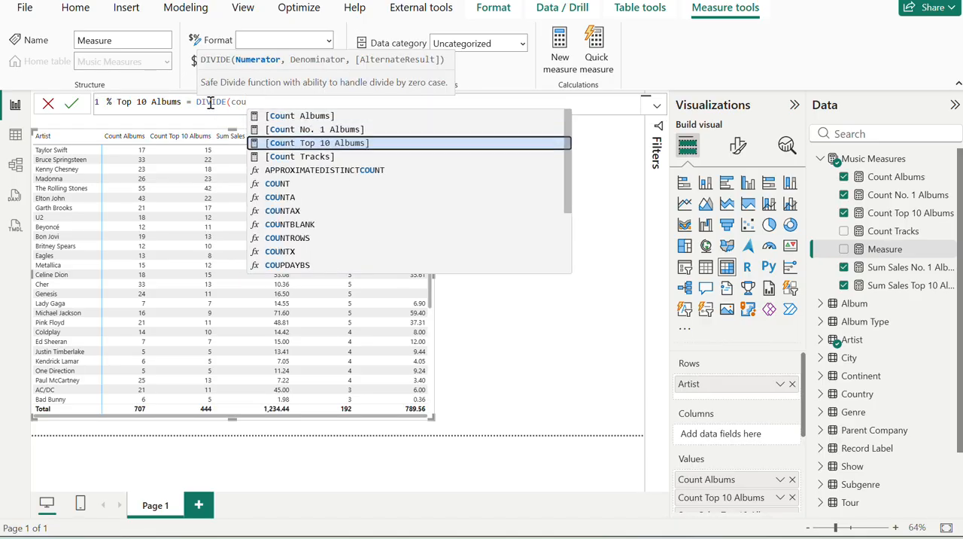
{"action": "key", "text": "Tab"}
{"action": "type", "text": ","}
Check the definition on the exercise page, complete the DIVIDE formula with [Count Albums] as the denominator, and commit the measure.
{"action": "key", "text": "alt+Tab"}
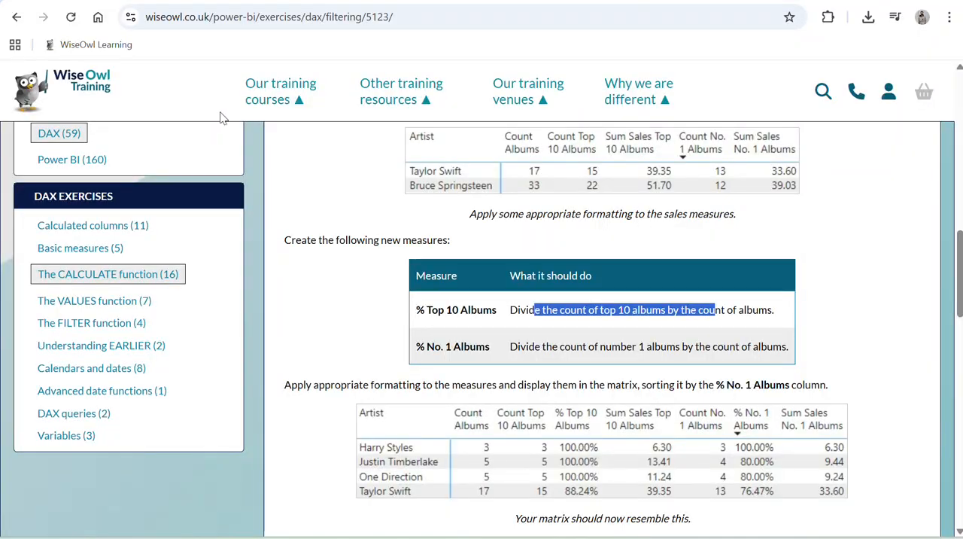
{"action": "key", "text": "alt+Tab"}
{"action": "type", "text": "co"}
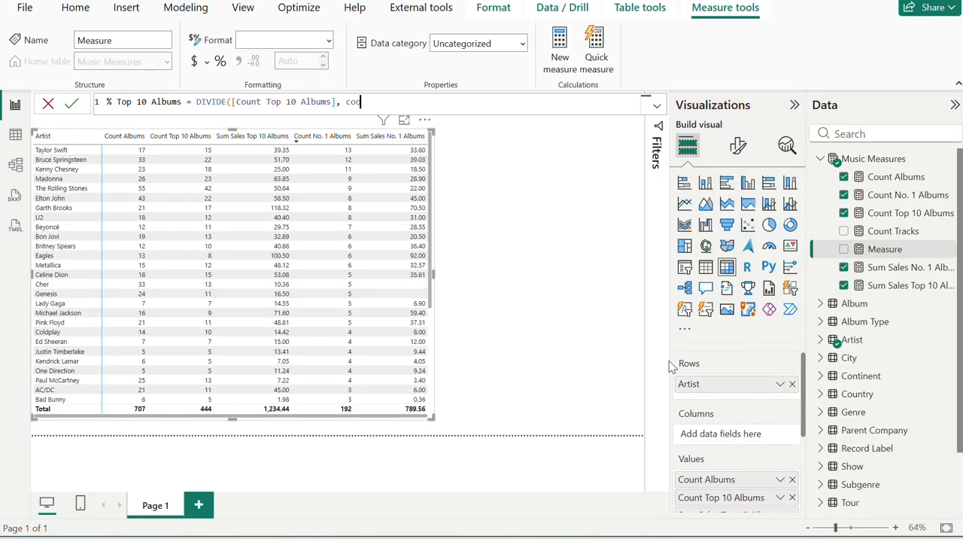
{"action": "type", "text": "u"}
{"action": "key", "text": "Tab"}
{"action": "type", "text": ")"}
{"action": "key", "text": "Return"}
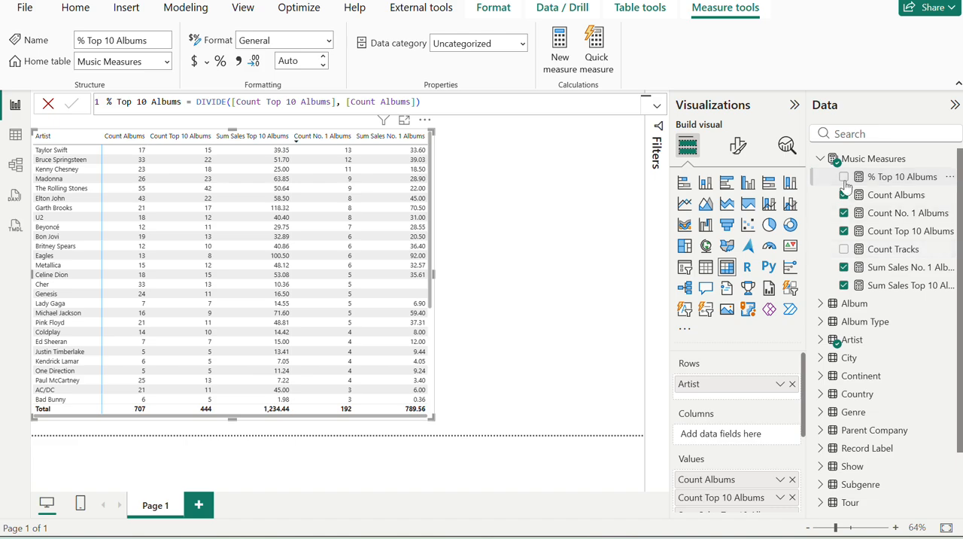
Show % Top 10 Albums in a widened artist matrix and format the measure as a percentage.
{"action": "left_click", "coordinate": [844, 178]}
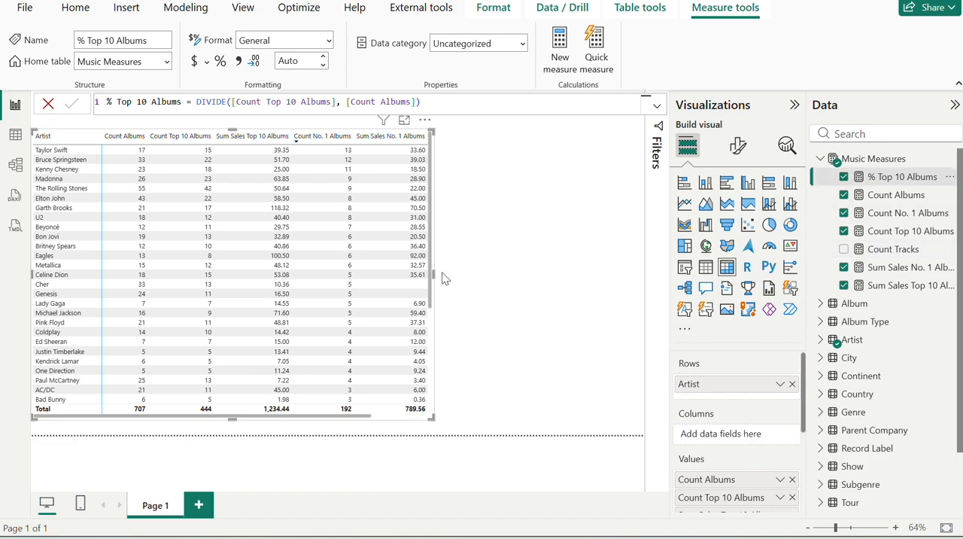
{"action": "left_click_drag", "start_coordinate": [436, 279], "coordinate": [599, 299]}
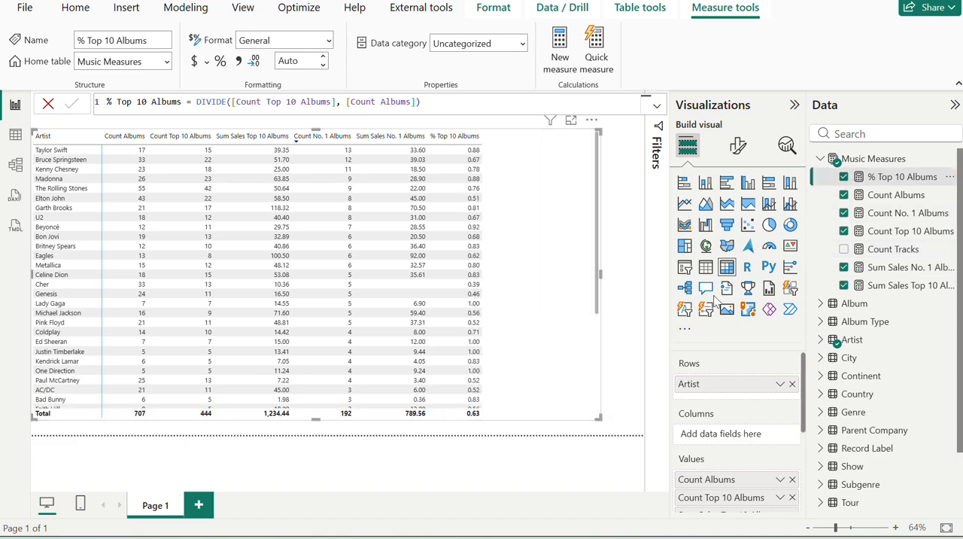
{"action": "left_click", "coordinate": [219, 64]}
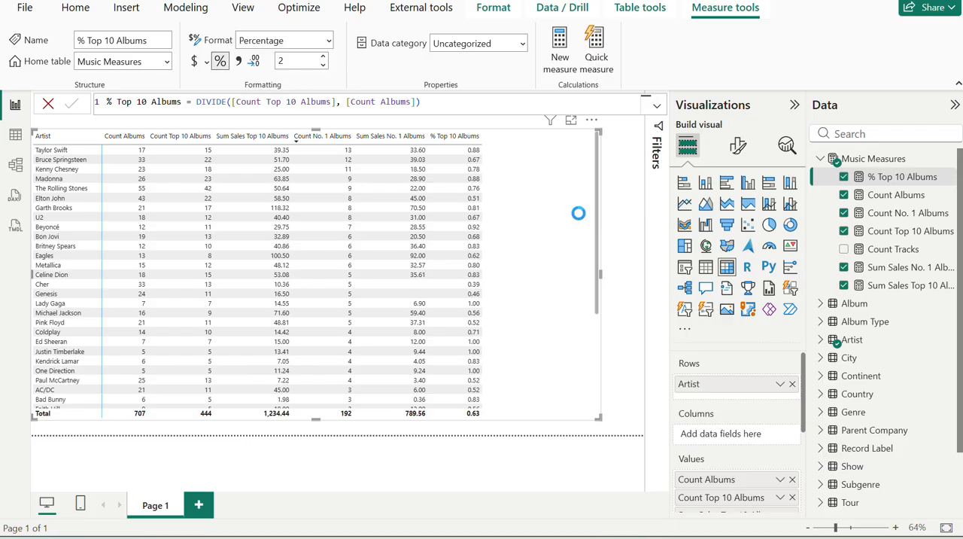
Compare the matrix's percentage column with the expected table under the exercise page's percentage measures.
{"action": "key", "text": "alt+Tab"}
{"action": "scroll", "coordinate": [767, 336], "scroll_direction": "down", "scroll_amount": 1}
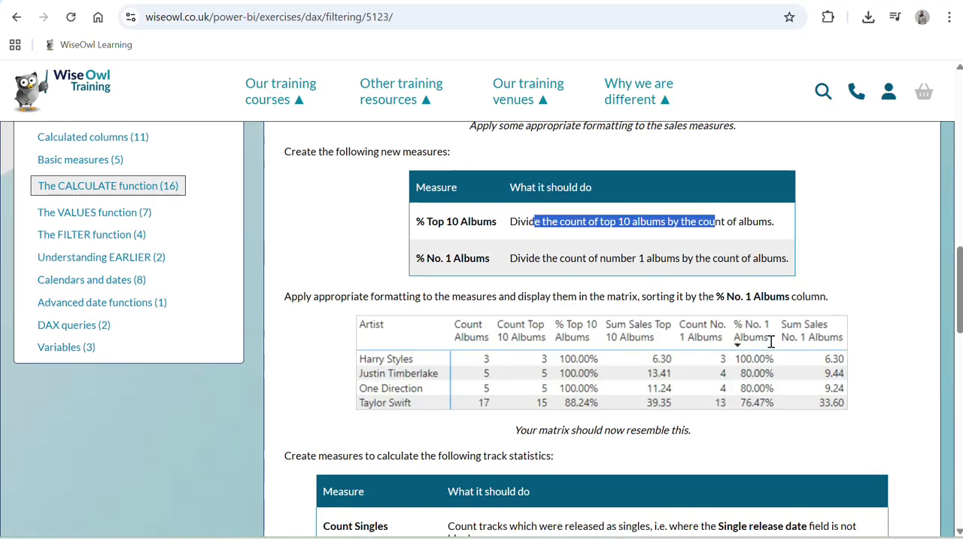
{"action": "key", "text": "alt+Tab"}
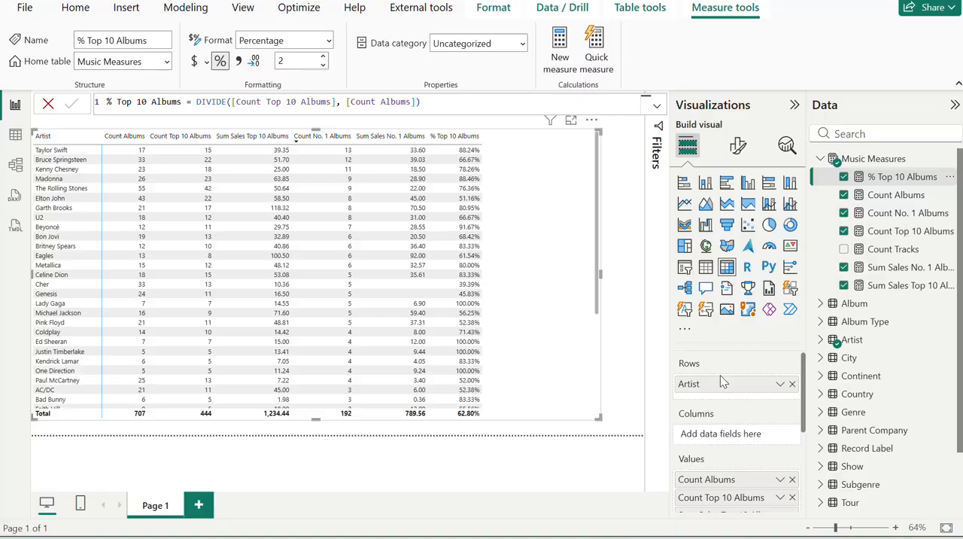
{"action": "key", "text": "alt+Tab"}
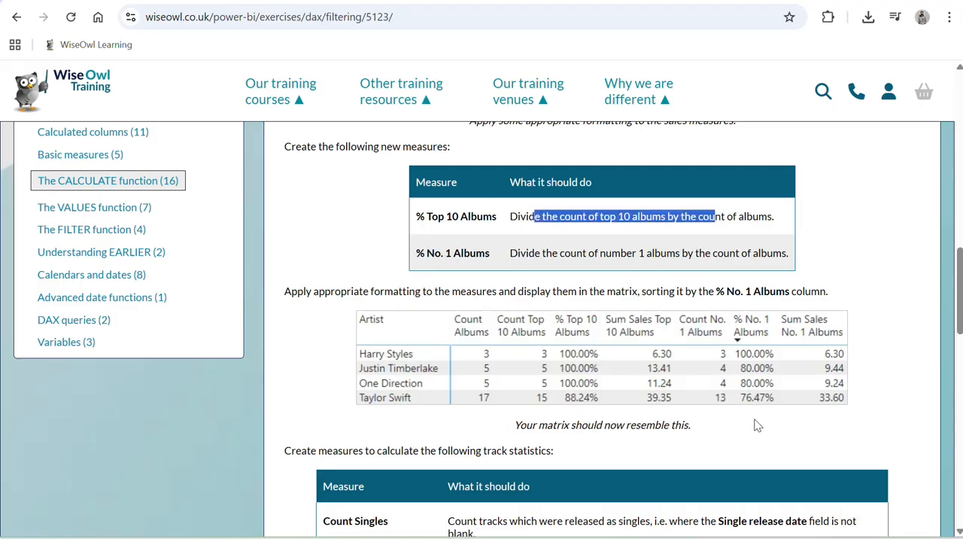
{"action": "key", "text": "alt+Tab"}
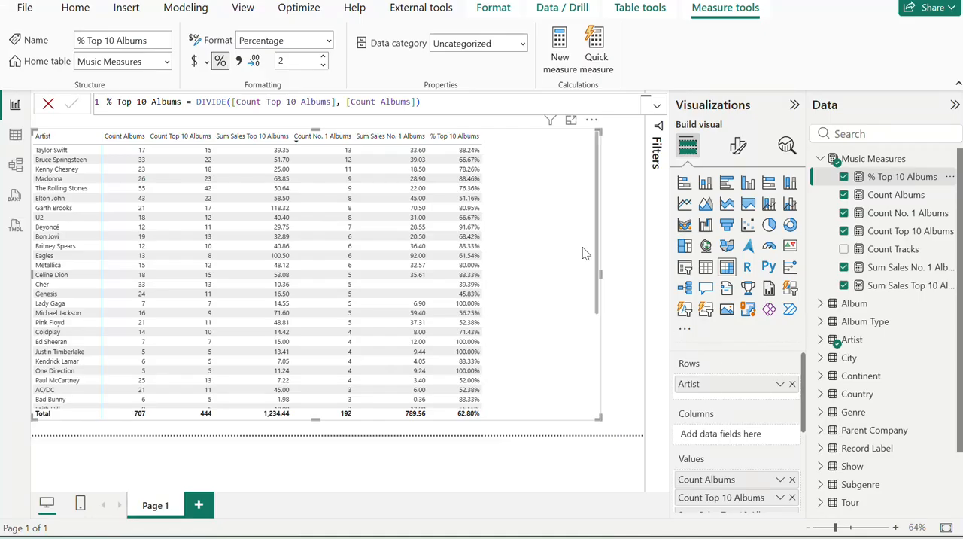
Sort the artist matrix by % Top 10 Albums in descending order and check its rows against the exercise page's table.
{"action": "left_click", "coordinate": [447, 140]}
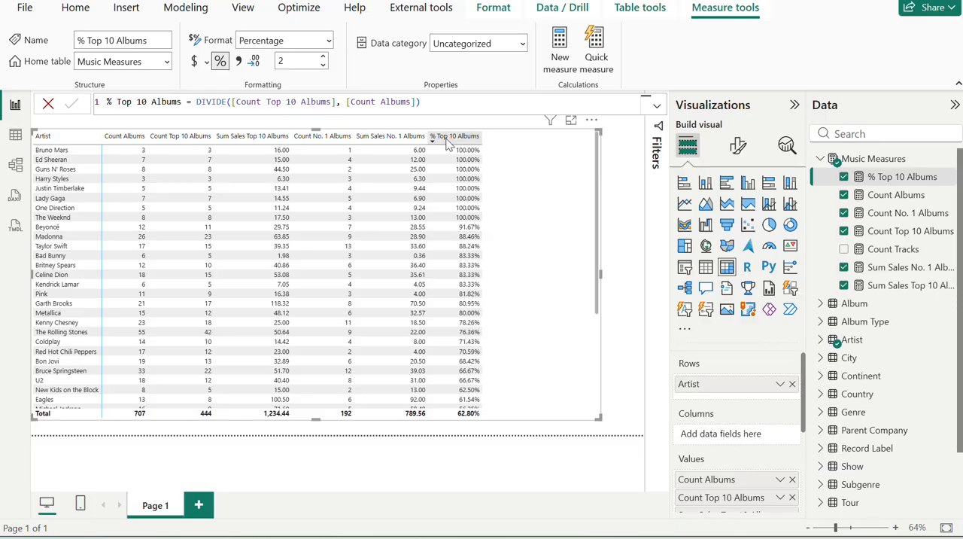
{"action": "key", "text": "alt+Tab"}
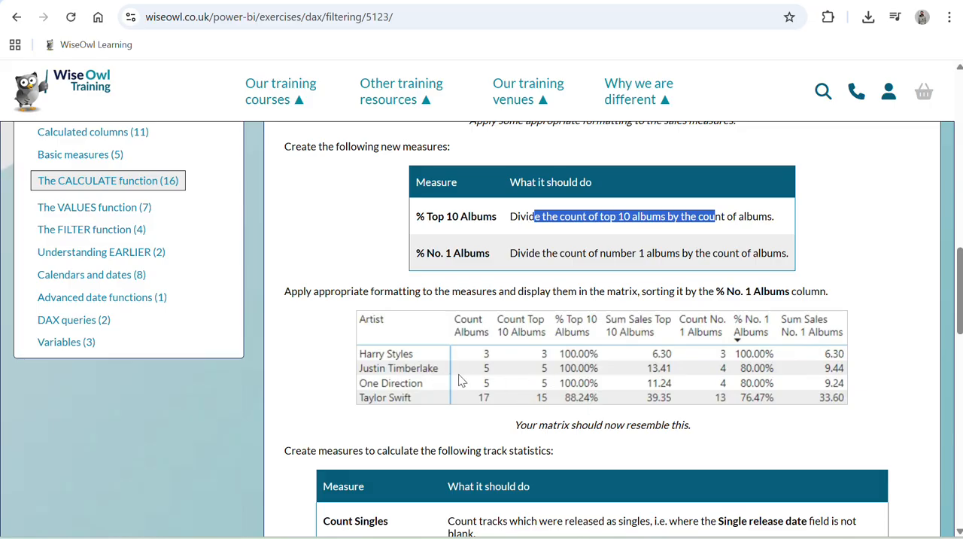
{"action": "key", "text": "alt+Tab"}
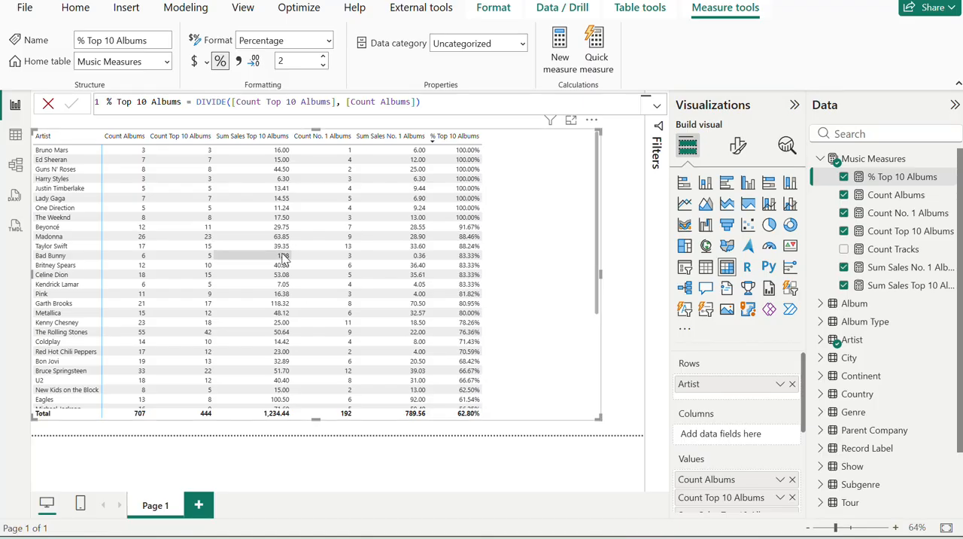
{"action": "key", "text": "alt+Tab"}
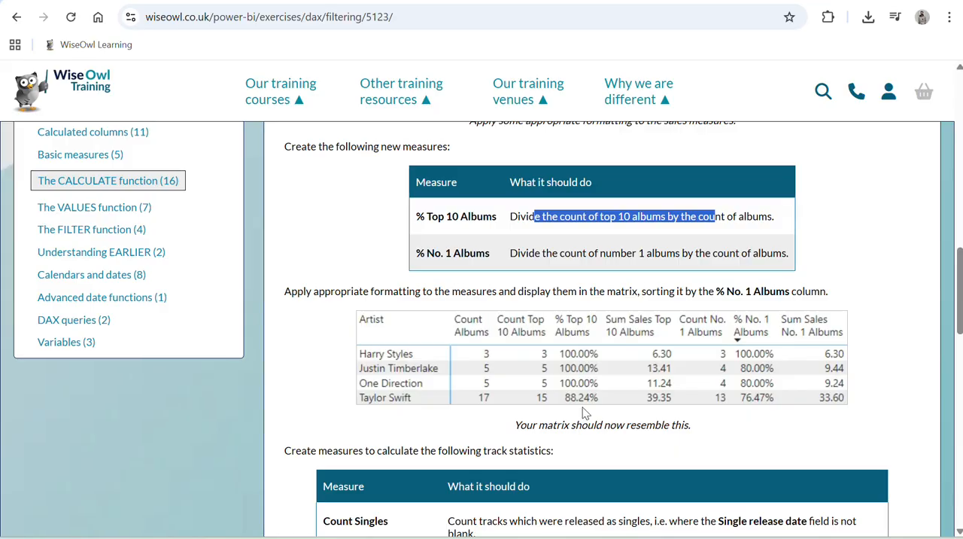
Create a new measure in Music Measures named % No. 1 Albums, copying the name from the exercise page.
{"action": "key", "text": "alt+Tab"}
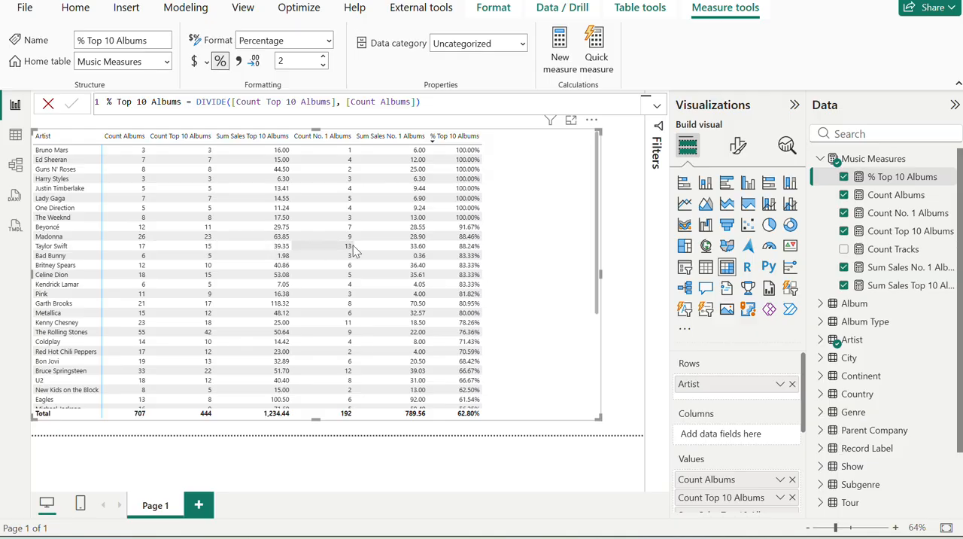
{"action": "key", "text": "alt+Tab"}
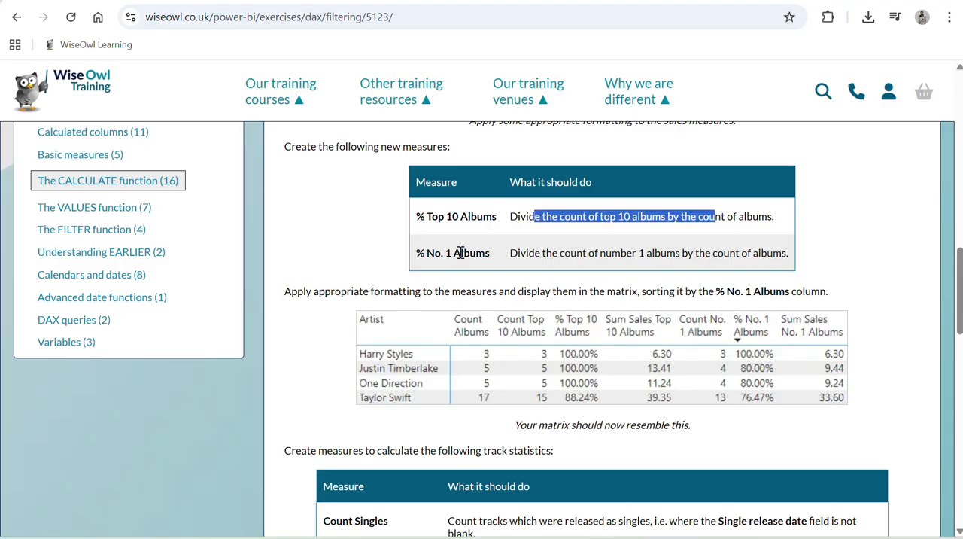
{"action": "triple_click", "coordinate": [460, 253]}
{"action": "key", "text": "ctrl+c"}
{"action": "key", "text": "alt+Tab"}
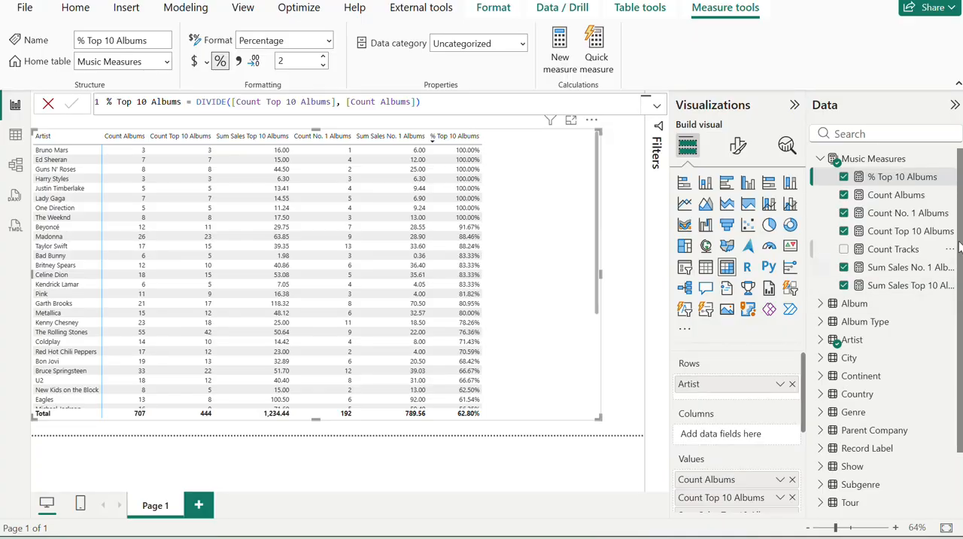
{"action": "left_click", "coordinate": [946, 159]}
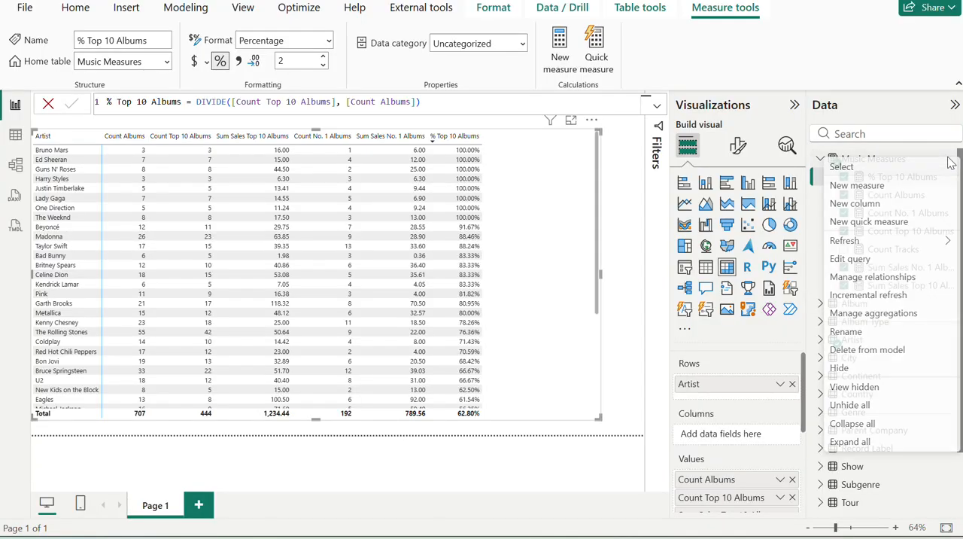
{"action": "left_click", "coordinate": [871, 193]}
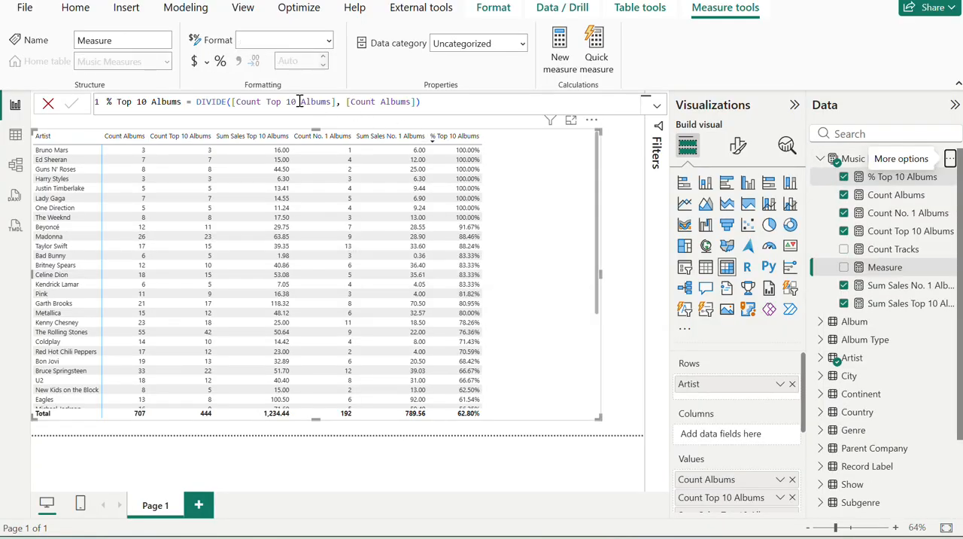
{"action": "key", "text": "ctrl+a"}
{"action": "key", "text": "ctrl+v"}
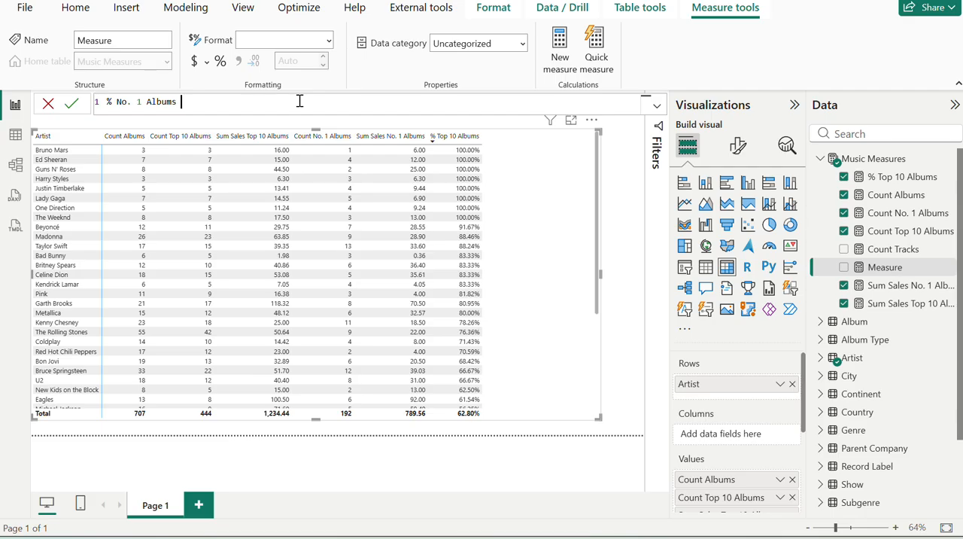
Check the measure's definition on the exercise page, complete the formula as DIVIDE([Count No. 1 Albums], [Count Albums]), and commit it.
{"action": "key", "text": "alt+Tab"}
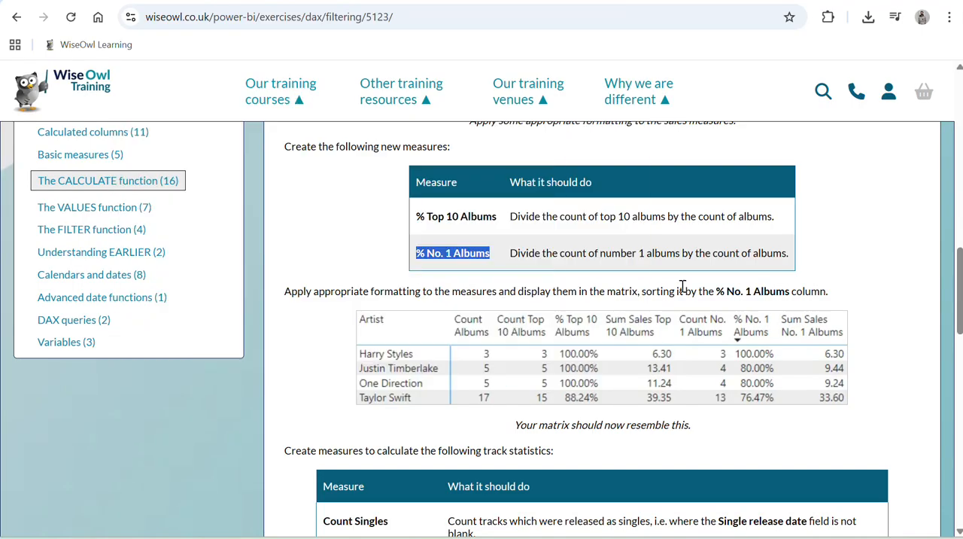
{"action": "left_click_drag", "start_coordinate": [516, 252], "coordinate": [678, 254]}
{"action": "key", "text": "alt+Tab"}
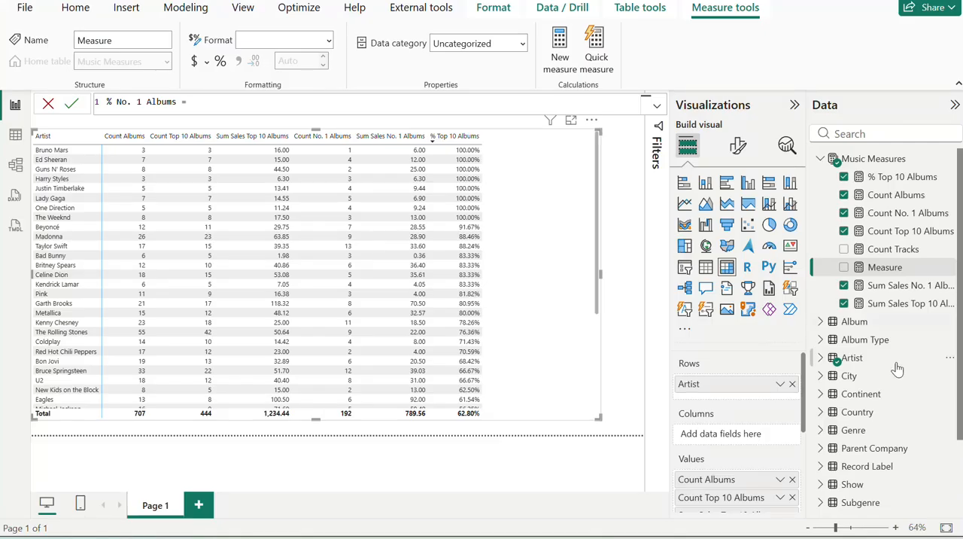
{"action": "type", "text": "DIVIDE("}
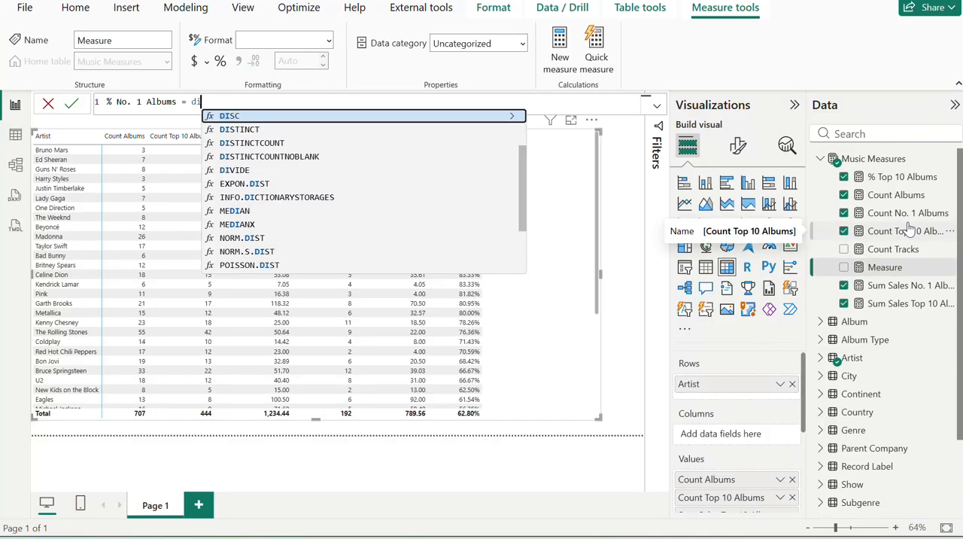
{"action": "type", "text": "unt"}
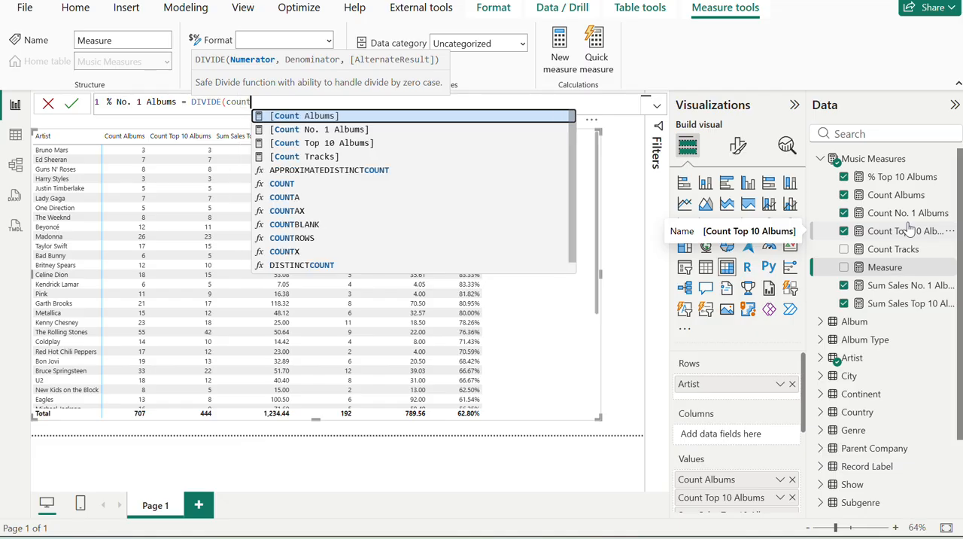
{"action": "key", "text": "Down"}
{"action": "key", "text": "Tab"}
{"action": "type", "text": ", coun"}
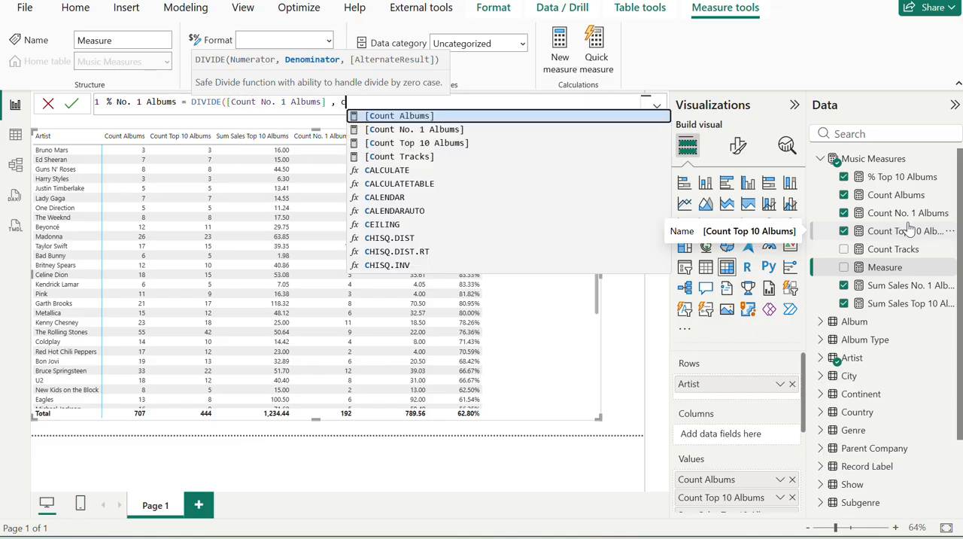
{"action": "key", "text": "Tab"}
{"action": "type", "text": ")"}
{"action": "key", "text": "Return"}
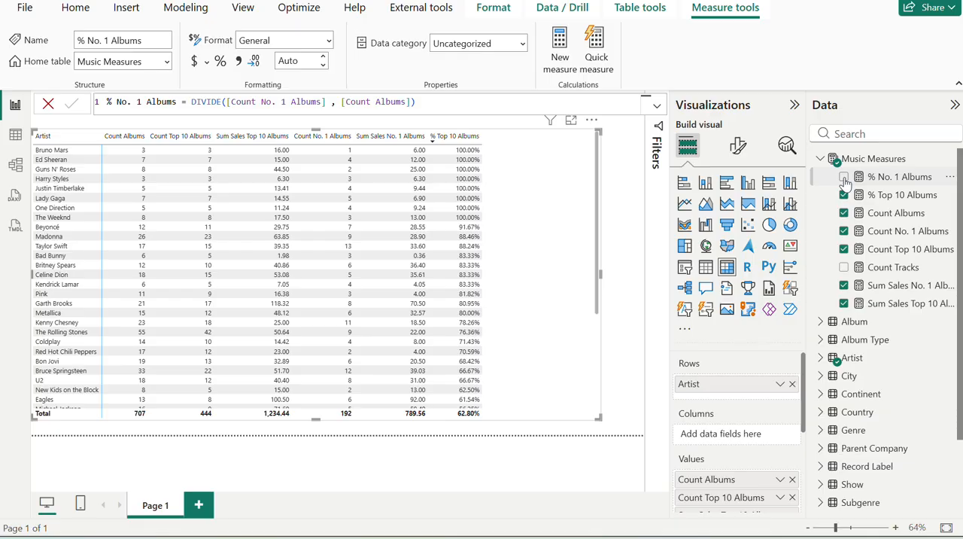
Show % No. 1 Albums as a percentage in the artist matrix and sort the rows by it in descending order.
{"action": "left_click", "coordinate": [844, 178]}
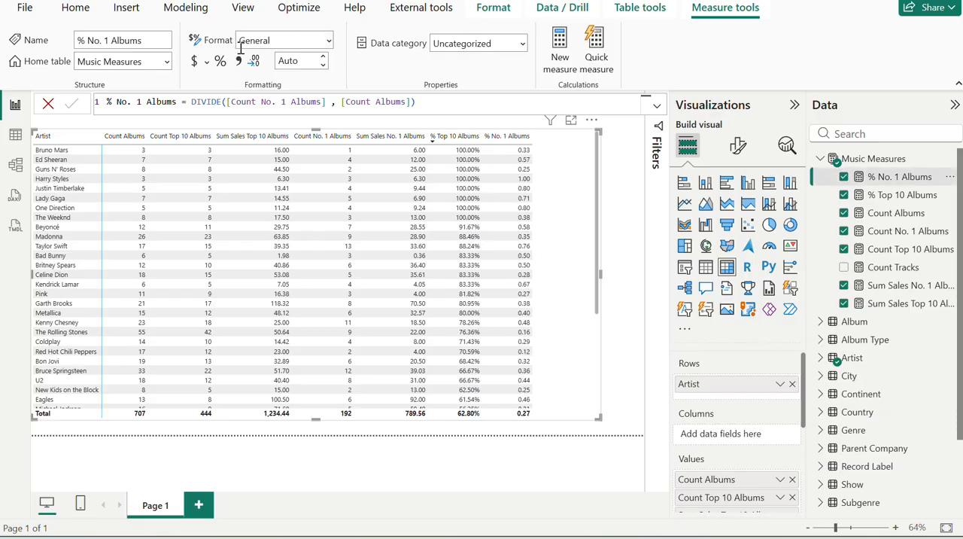
{"action": "left_click", "coordinate": [223, 63]}
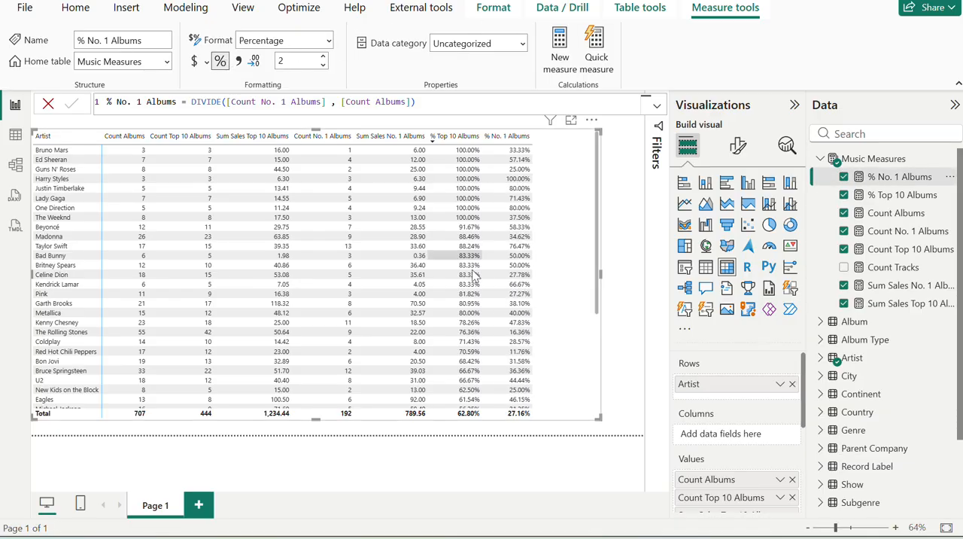
{"action": "left_click", "coordinate": [498, 141]}
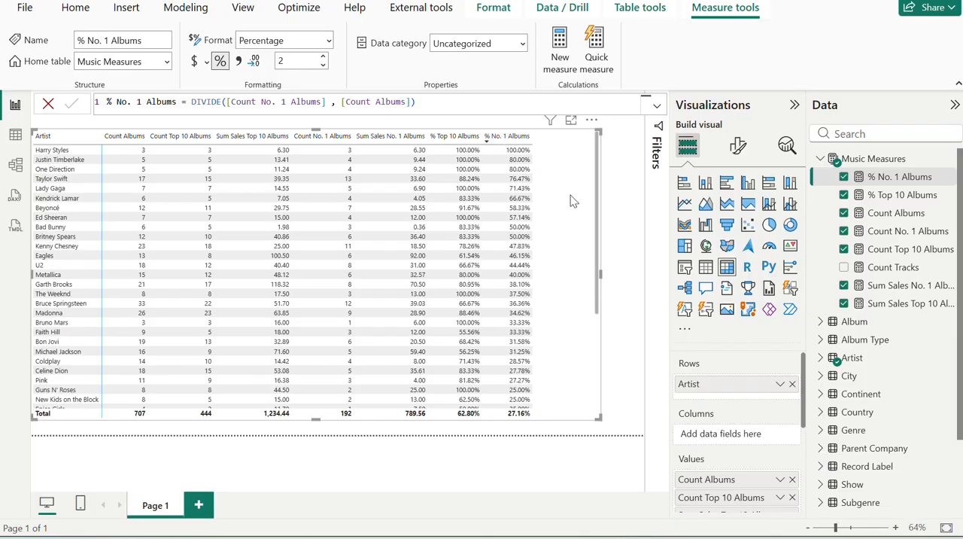
Compare the sorted matrix's artists and % No. 1 Albums values with the expected table on the exercise page.
{"action": "key", "text": "alt+Tab"}
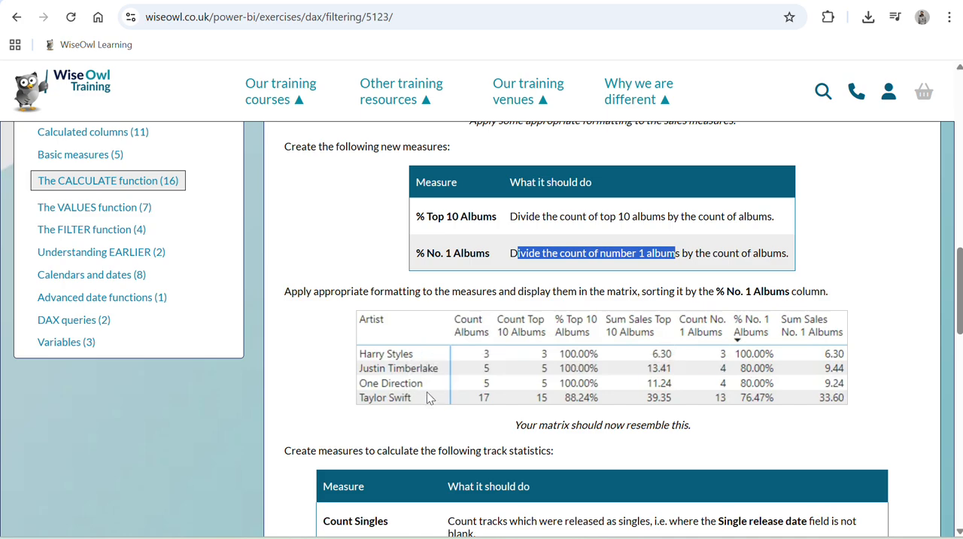
{"action": "key", "text": "alt+Tab"}
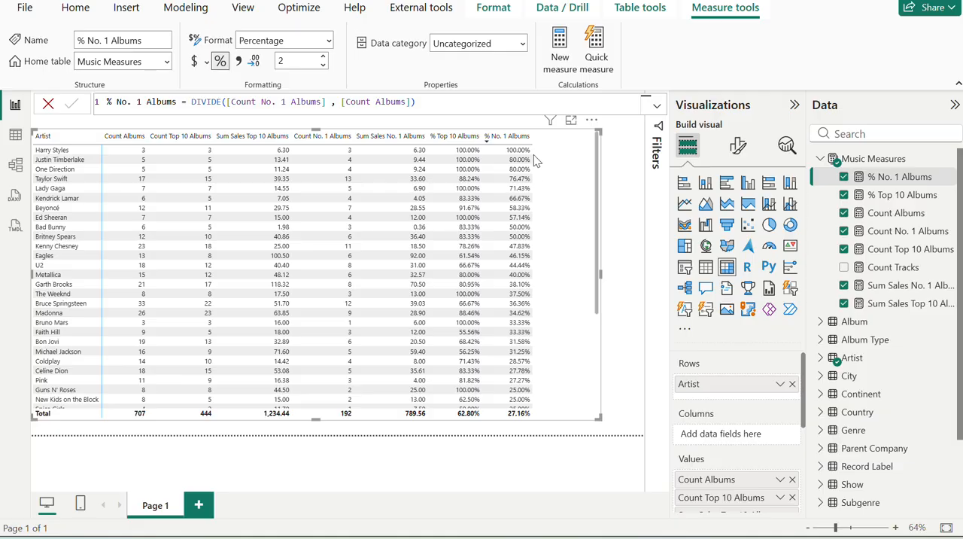
{"action": "key", "text": "alt+Tab"}
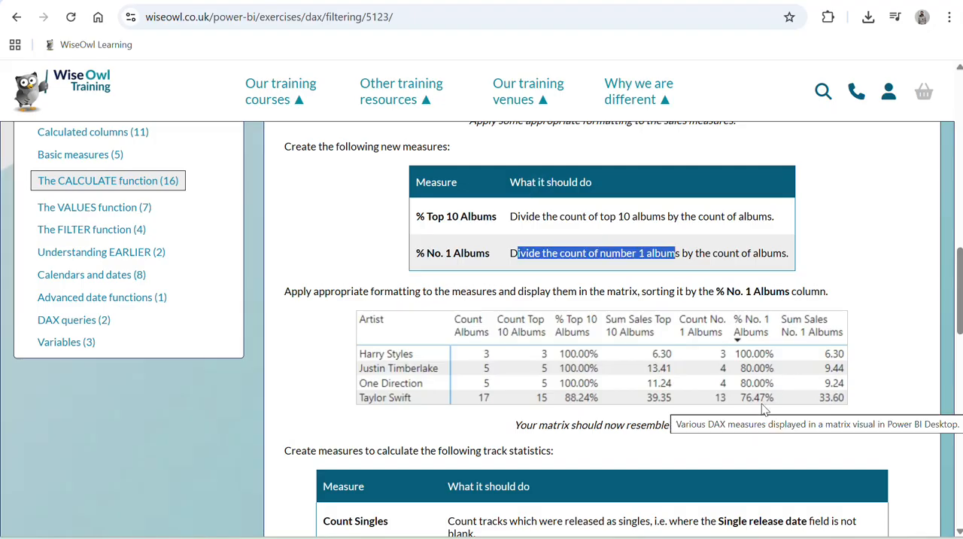
Read the exercise page's track statistics measures, from Count Singles to Sum Sales No. 1 Singles, and the new matrix instruction.
{"action": "scroll", "coordinate": [762, 406], "scroll_direction": "down", "scroll_amount": 2}
{"action": "scroll", "coordinate": [762, 404], "scroll_direction": "down", "scroll_amount": 4}
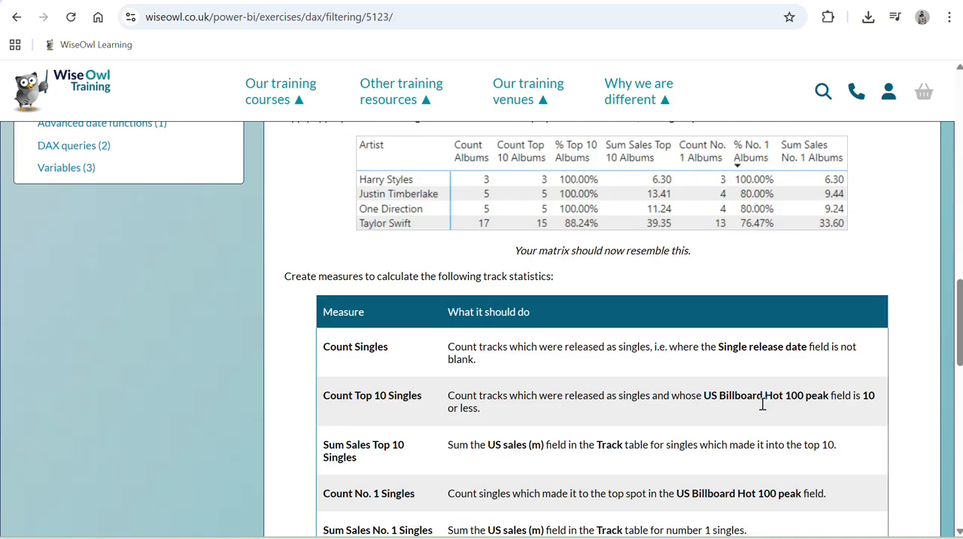
{"action": "scroll", "coordinate": [762, 404], "scroll_direction": "up", "scroll_amount": 2}
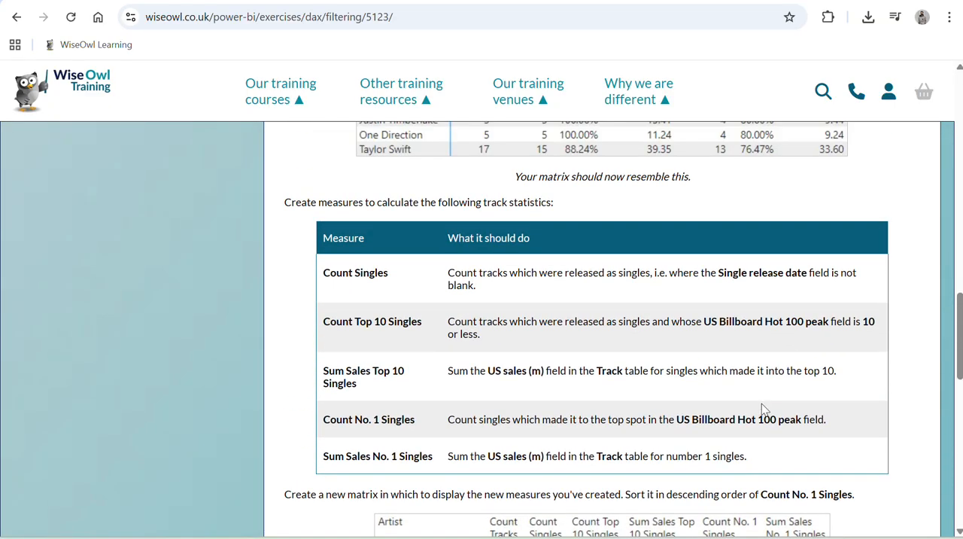
{"action": "scroll", "coordinate": [761, 403], "scroll_direction": "up", "scroll_amount": 3}
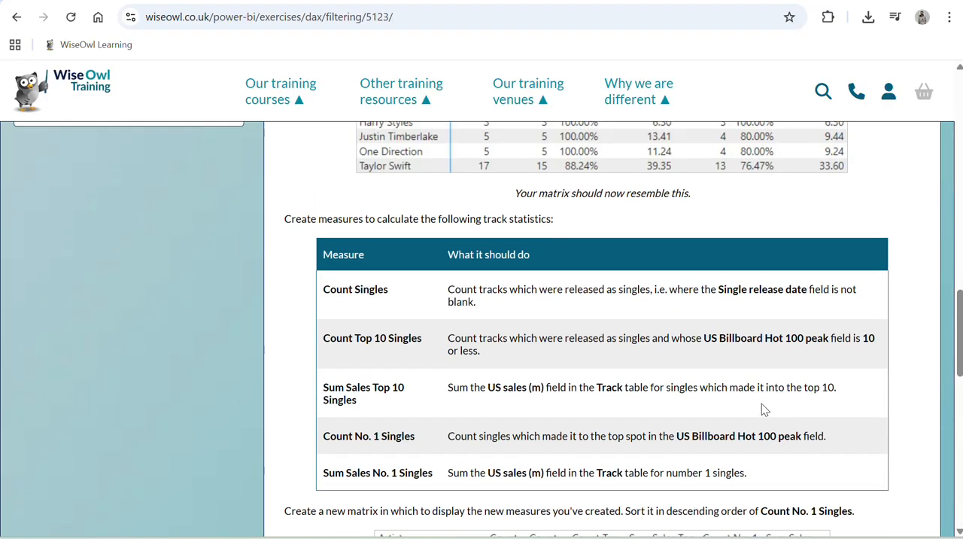
{"action": "scroll", "coordinate": [761, 403], "scroll_direction": "down", "scroll_amount": 3}
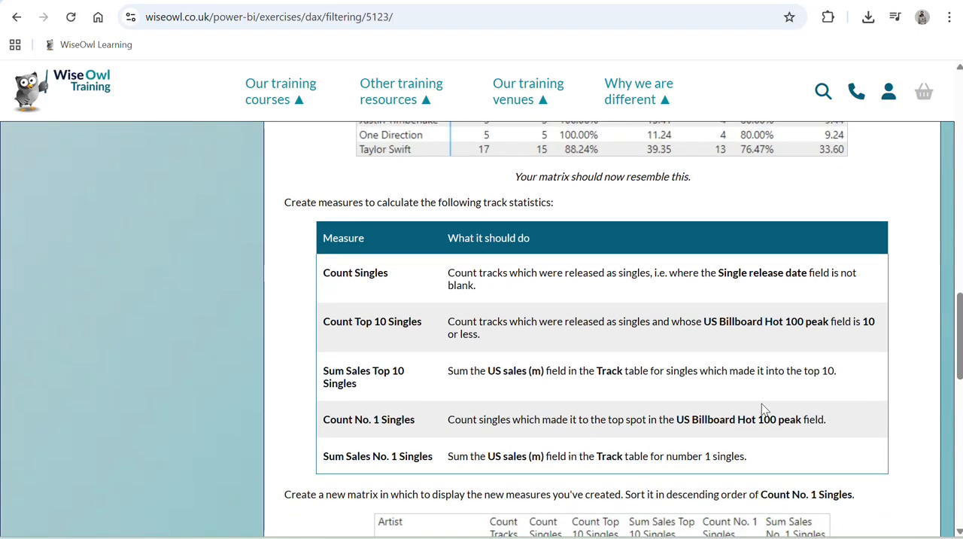
{"action": "triple_click", "coordinate": [386, 273]}
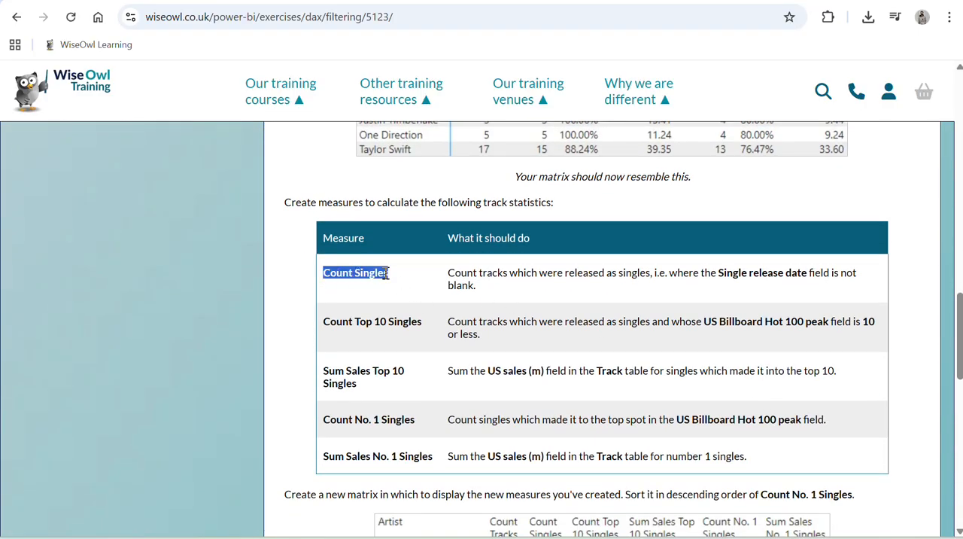
{"action": "scroll", "coordinate": [385, 273], "scroll_direction": "down", "scroll_amount": 6}
{"action": "scroll", "coordinate": [386, 273], "scroll_direction": "up", "scroll_amount": 7}
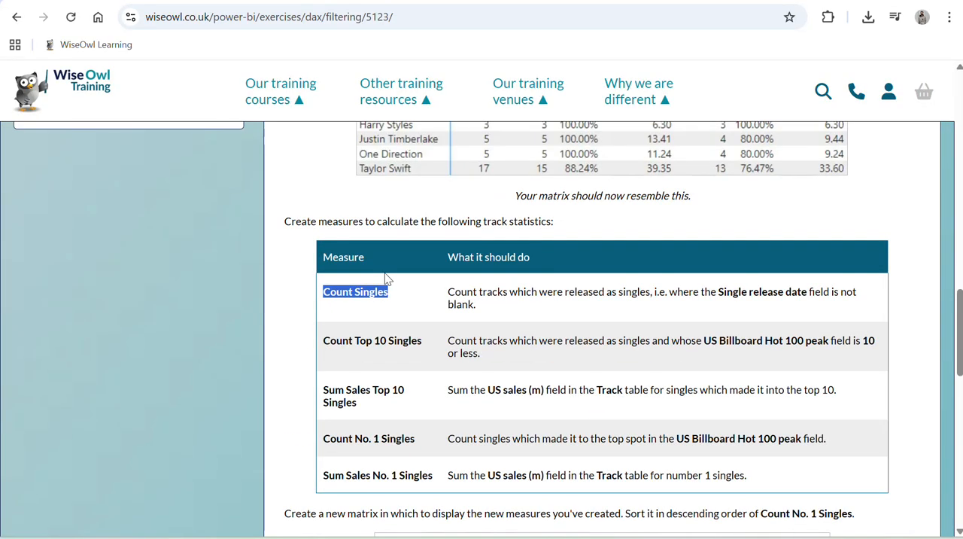
{"action": "scroll", "coordinate": [386, 279], "scroll_direction": "down", "scroll_amount": 1}
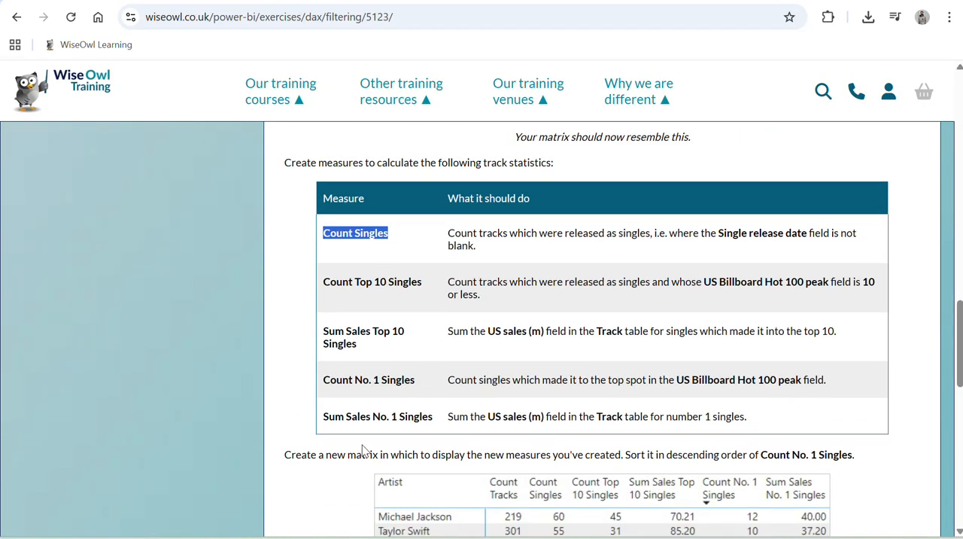
{"action": "left_click_drag", "start_coordinate": [362, 450], "coordinate": [671, 455]}
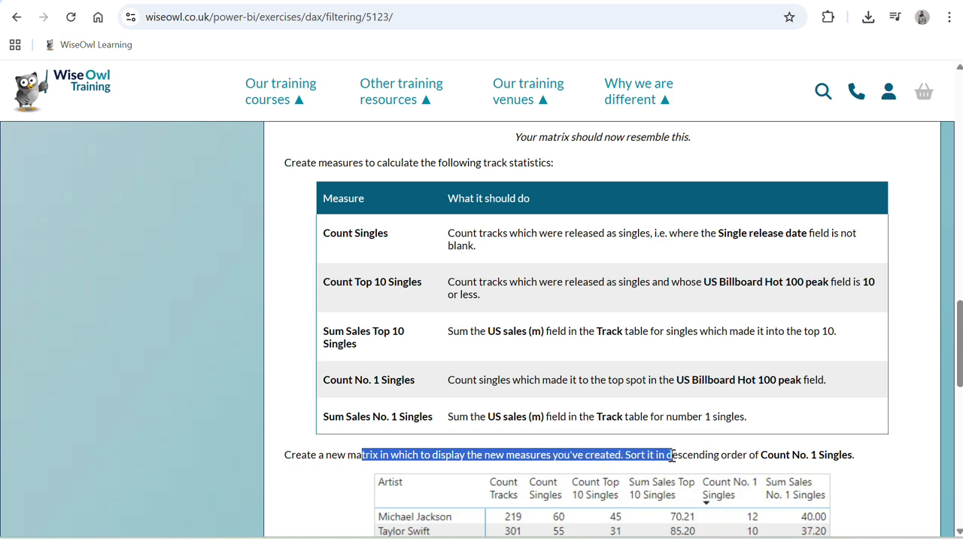
{"action": "scroll", "coordinate": [672, 454], "scroll_direction": "down", "scroll_amount": 2}
{"action": "scroll", "coordinate": [672, 454], "scroll_direction": "up", "scroll_amount": 2}
Return to the Power BI report and narrow the artist matrix until only its Artist column shows.
{"action": "key", "text": "alt+Tab"}
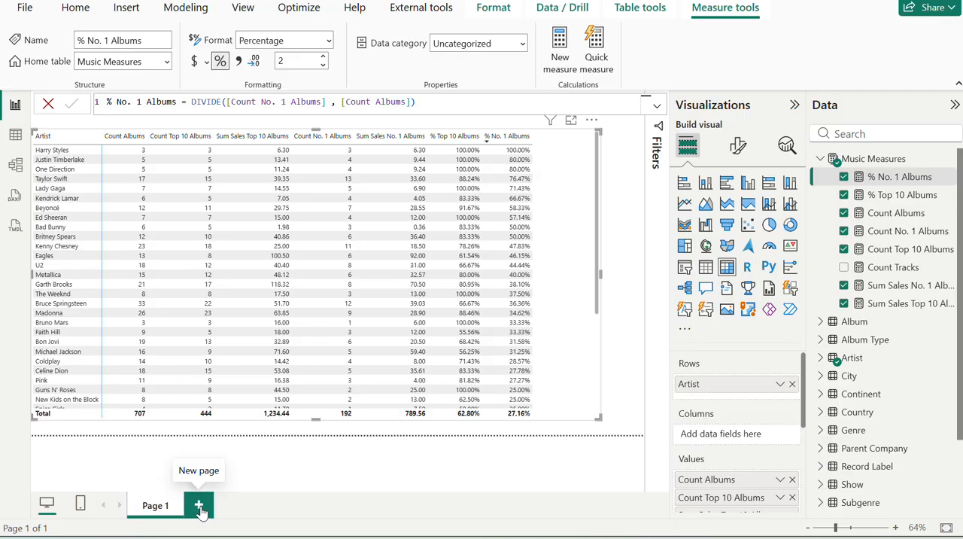
{"action": "left_click_drag", "start_coordinate": [602, 272], "coordinate": [98, 317]}
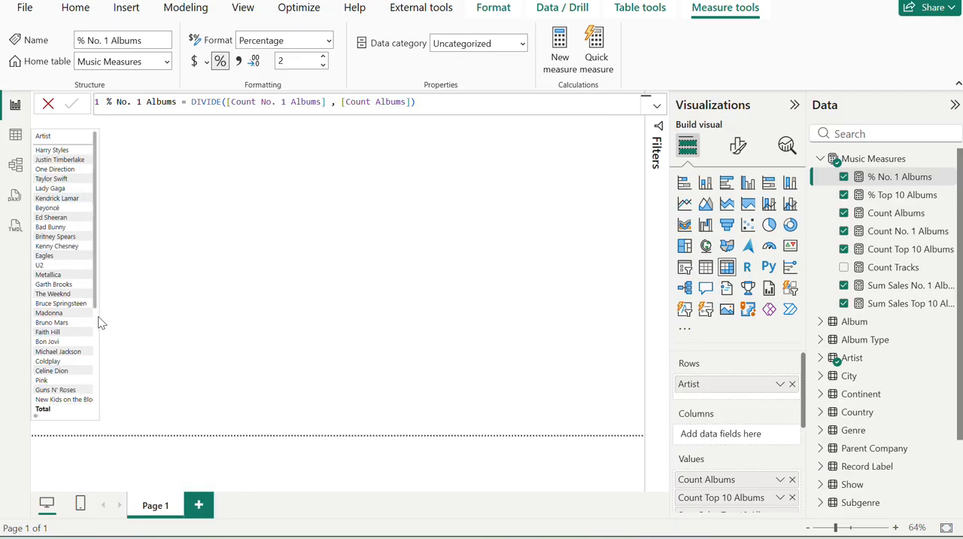
{"action": "left_click", "coordinate": [317, 305]}
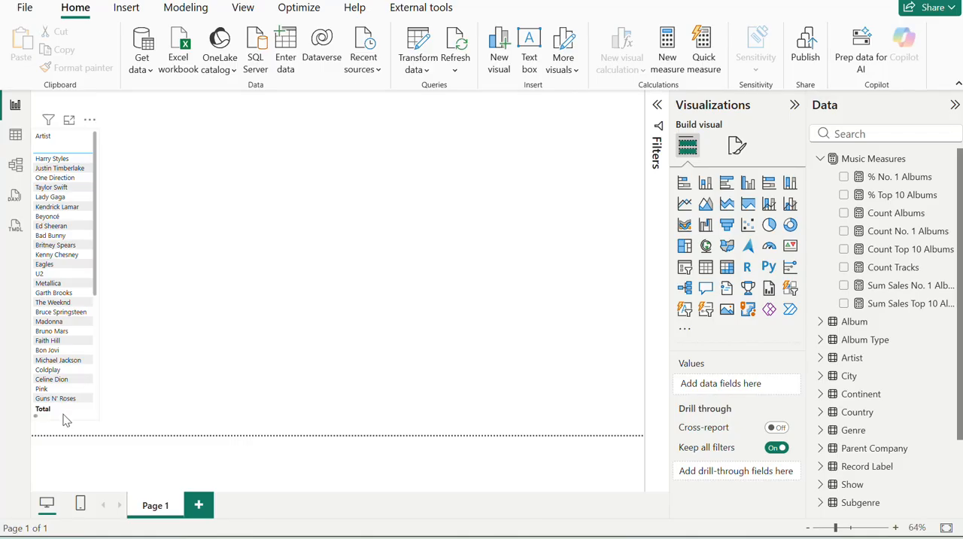
Duplicate the narrowed artist matrix, place the copy beside the original, and widen it to the page's right edge.
{"action": "left_click", "coordinate": [64, 414]}
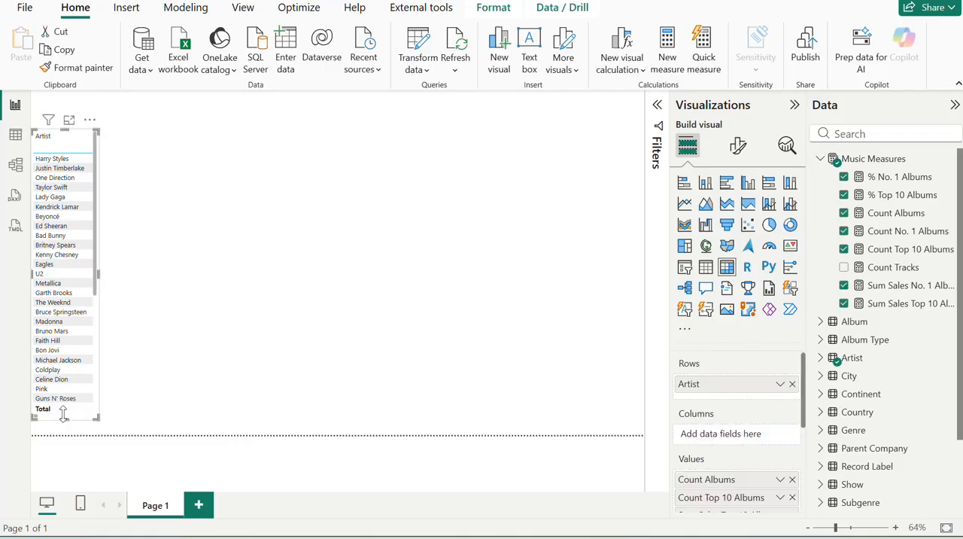
{"action": "key", "text": "ctrl+c"}
{"action": "key", "text": "ctrl+v"}
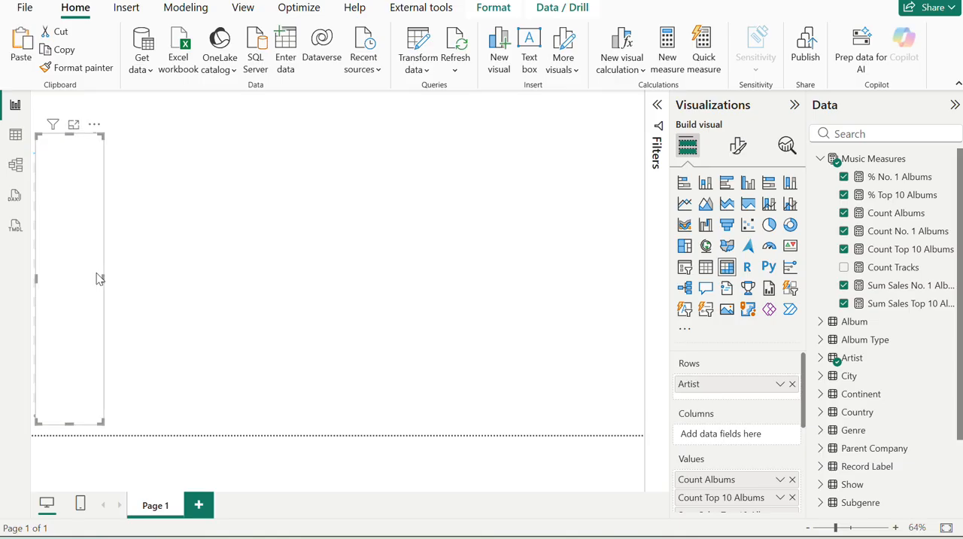
{"action": "left_click_drag", "start_coordinate": [98, 278], "coordinate": [647, 295]}
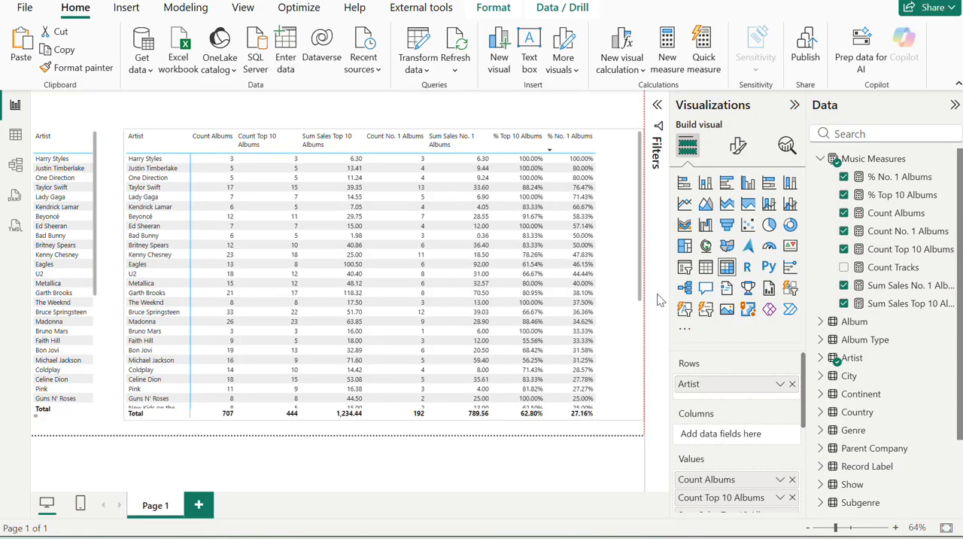
Check the exercise page for the columns and sort order expected in the new singles matrix, and return to the report.
{"action": "key", "text": "alt+Tab"}
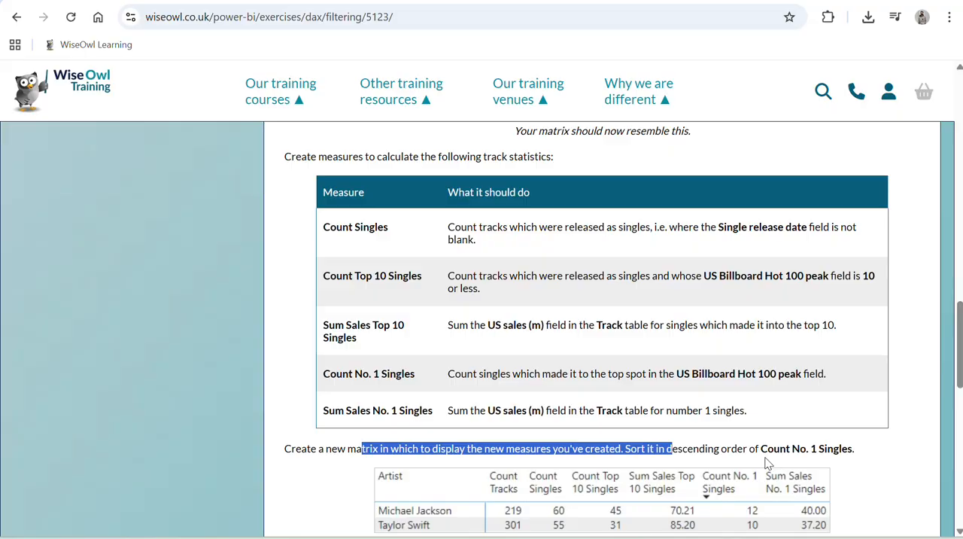
{"action": "scroll", "coordinate": [767, 463], "scroll_direction": "down", "scroll_amount": 3}
{"action": "key", "text": "alt+Tab"}
{"action": "key", "text": "alt+Tab"}
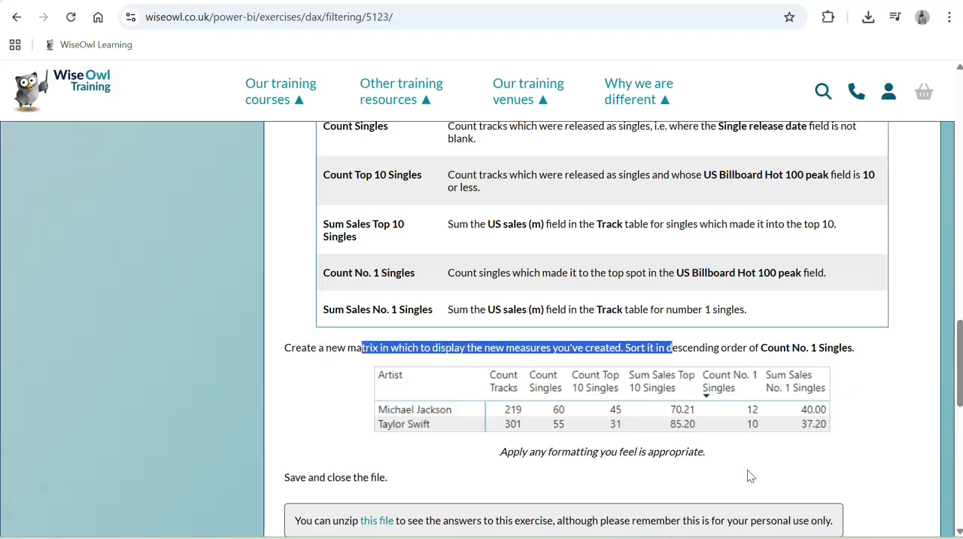
{"action": "key", "text": "alt+Tab"}
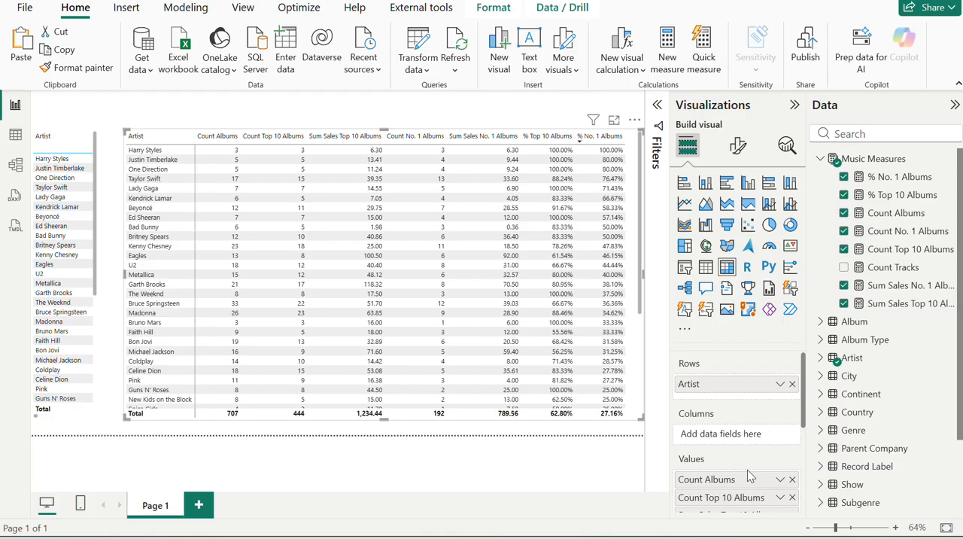
Remove all album measures from the duplicated artist matrix and add Count Tracks as its only value.
{"action": "left_click", "coordinate": [791, 480]}
{"action": "left_click", "coordinate": [792, 479]}
{"action": "left_click", "coordinate": [791, 479]}
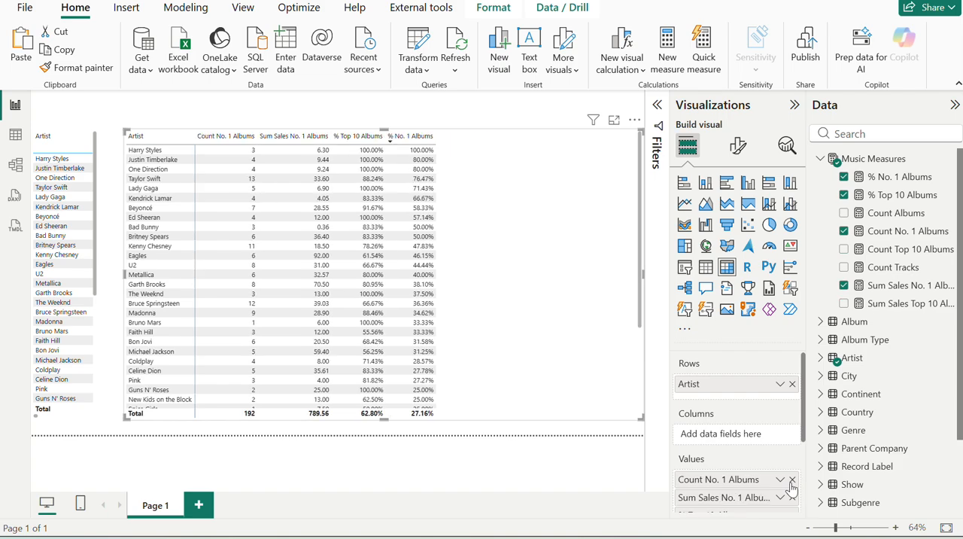
{"action": "left_click", "coordinate": [792, 479]}
{"action": "left_click", "coordinate": [791, 480]}
{"action": "left_click", "coordinate": [791, 479]}
{"action": "left_click", "coordinate": [792, 479]}
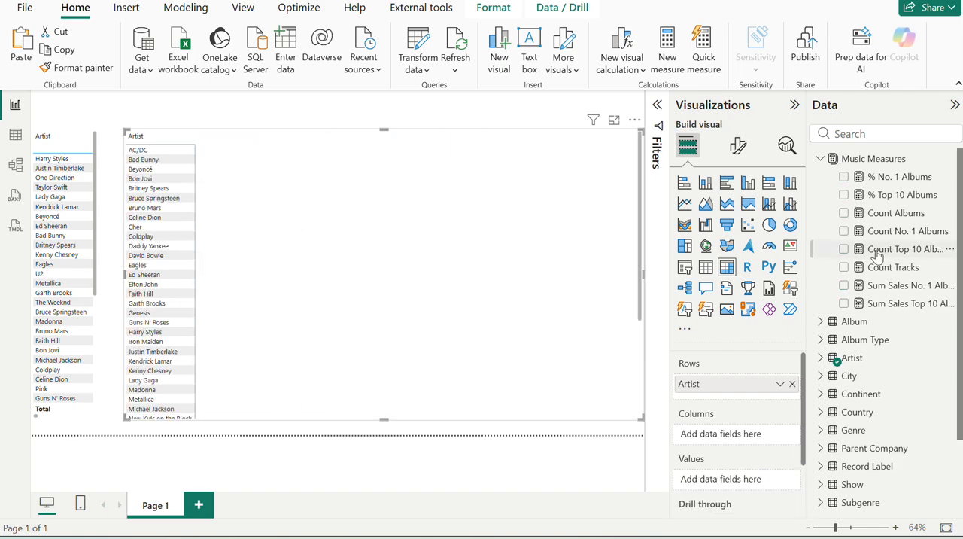
{"action": "left_click", "coordinate": [843, 267]}
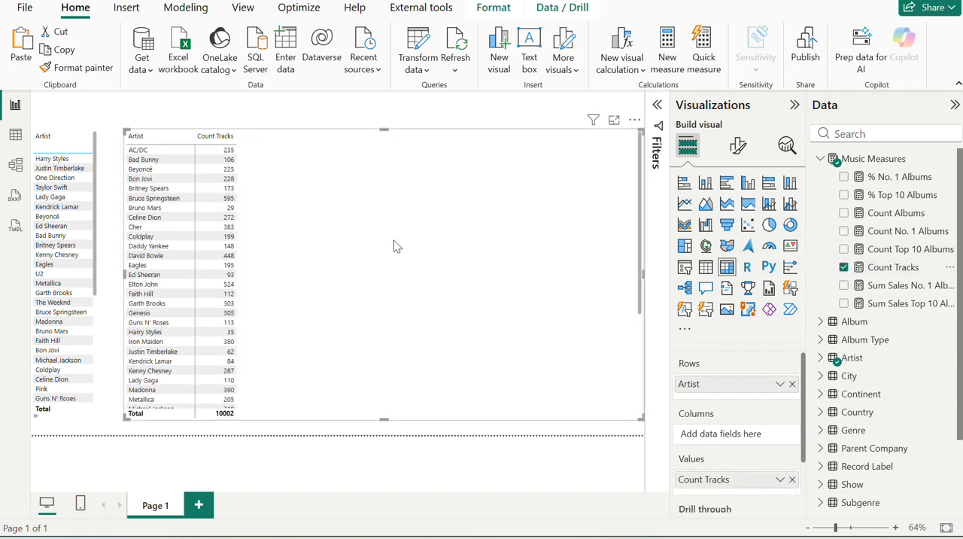
Copy the measure name Count Singles from the exercise page and start a new measure with that name in the Music Measures table.
{"action": "key", "text": "alt+Tab"}
{"action": "scroll", "coordinate": [513, 335], "scroll_direction": "up", "scroll_amount": 1}
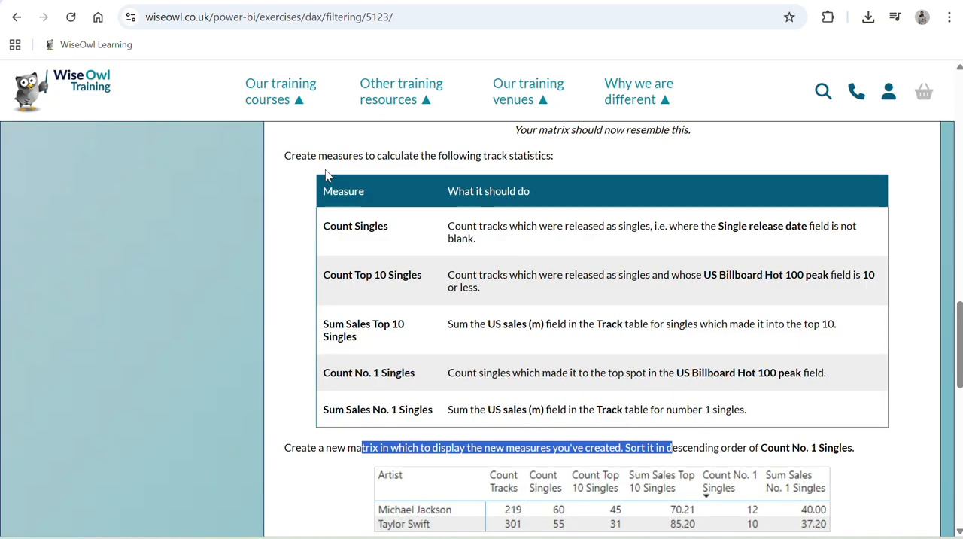
{"action": "double_click", "coordinate": [357, 224]}
{"action": "triple_click", "coordinate": [358, 225]}
{"action": "key", "text": "ctrl+c"}
{"action": "key", "text": "alt+Tab"}
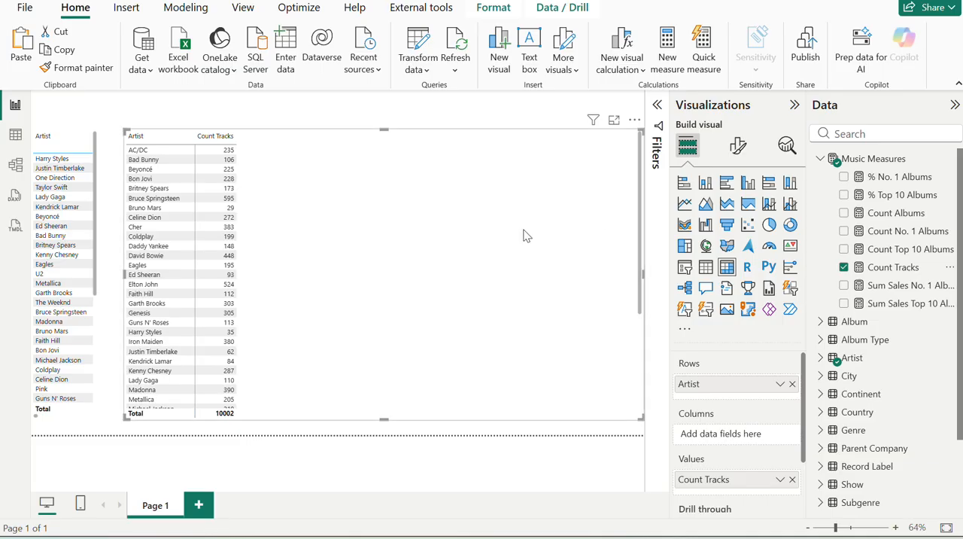
{"action": "left_click", "coordinate": [948, 161]}
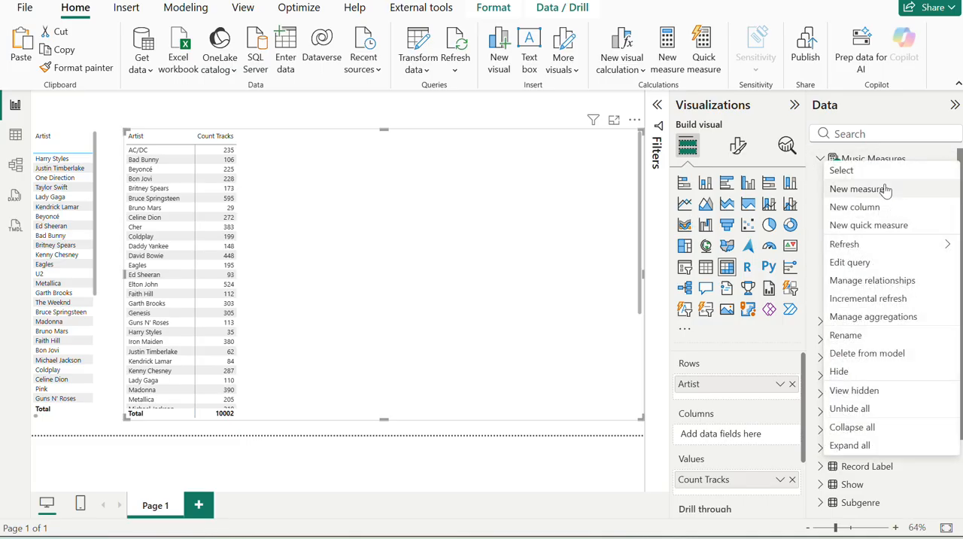
{"action": "key", "text": "Escape"}
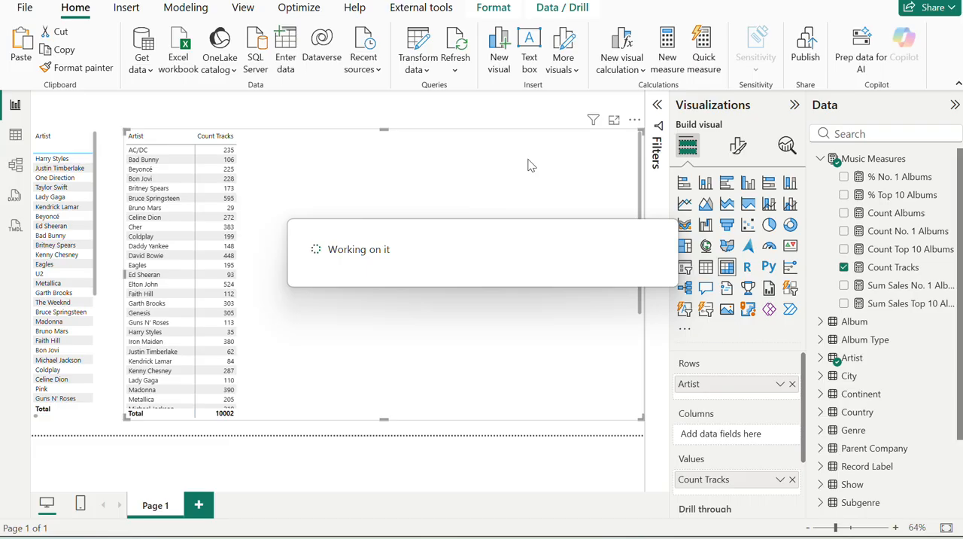
{"action": "key", "text": "ctrl+v"}
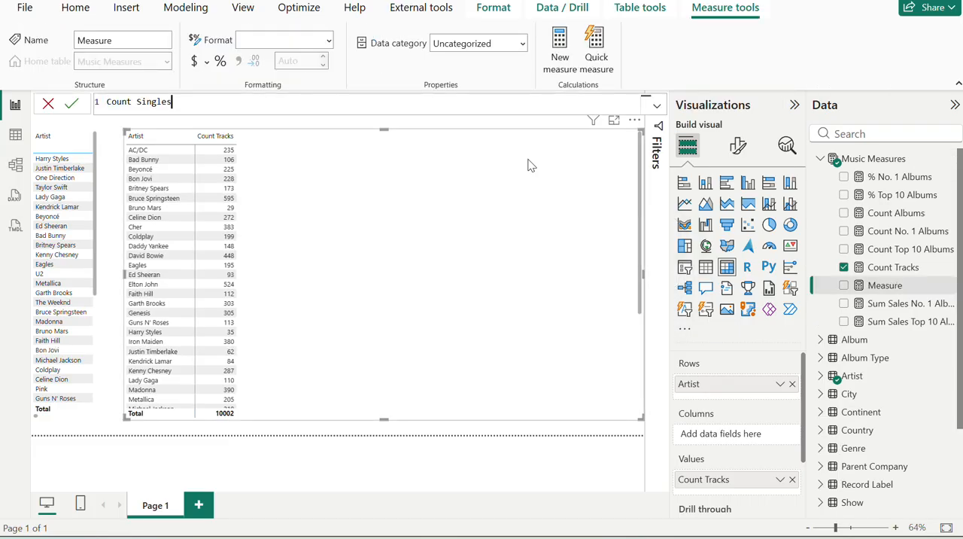
Read the exercise page's description of what the Count Singles measure should count.
{"action": "key", "text": "alt+Tab"}
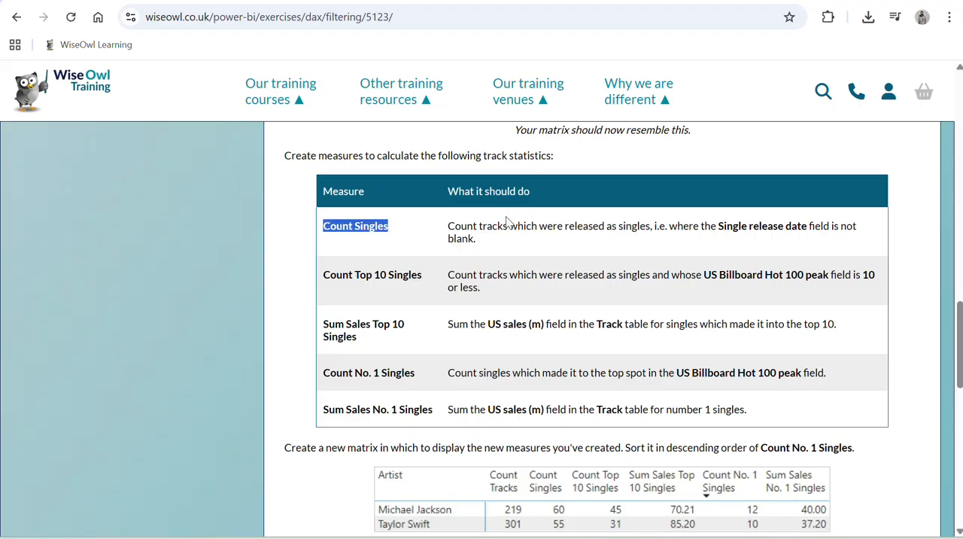
{"action": "left_click_drag", "start_coordinate": [480, 230], "coordinate": [530, 237]}
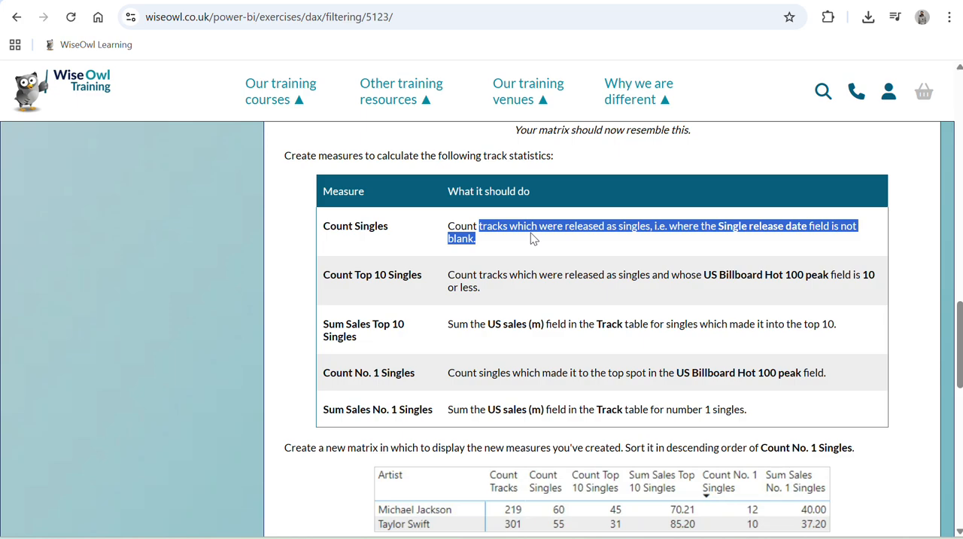
Check the singles measures on the exercise page, and begin the Count Singles formula in the report with CALCULATE([Count Tracks],.
{"action": "scroll", "coordinate": [530, 237], "scroll_direction": "down", "scroll_amount": 1}
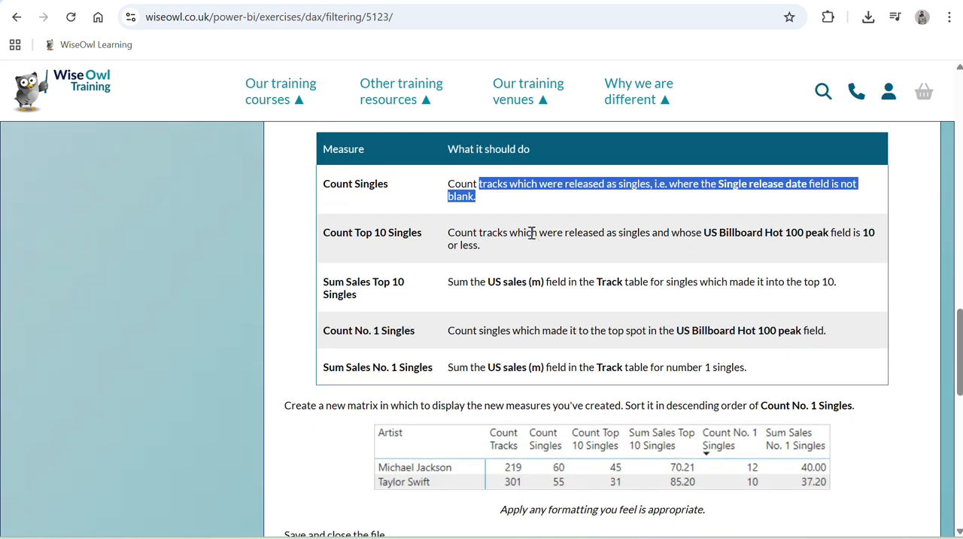
{"action": "scroll", "coordinate": [531, 233], "scroll_direction": "down", "scroll_amount": 1}
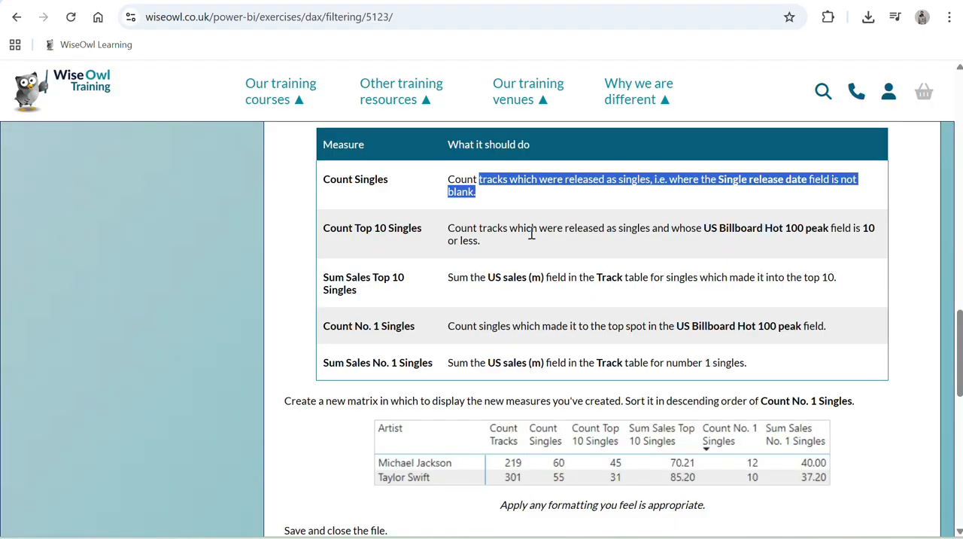
{"action": "key", "text": "alt+Tab"}
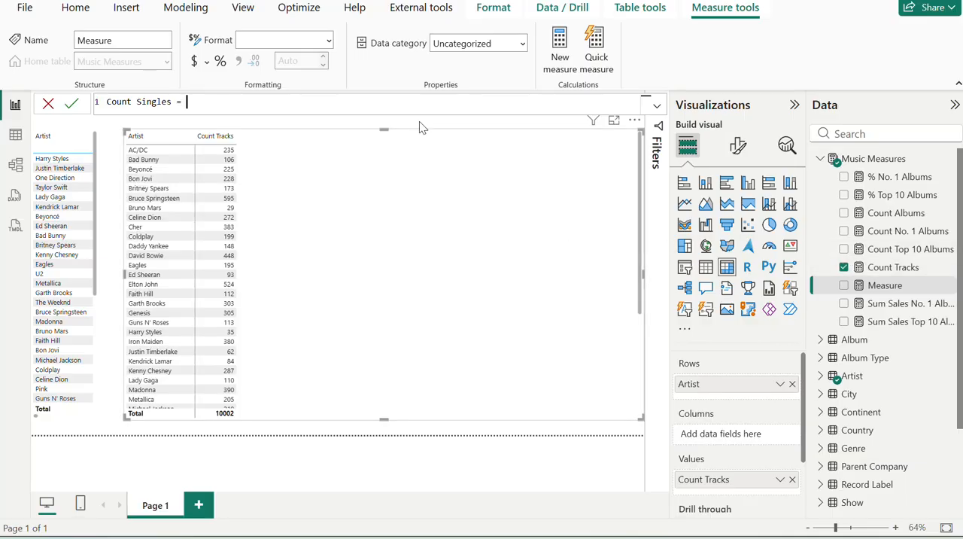
{"action": "key", "text": "alt+Tab"}
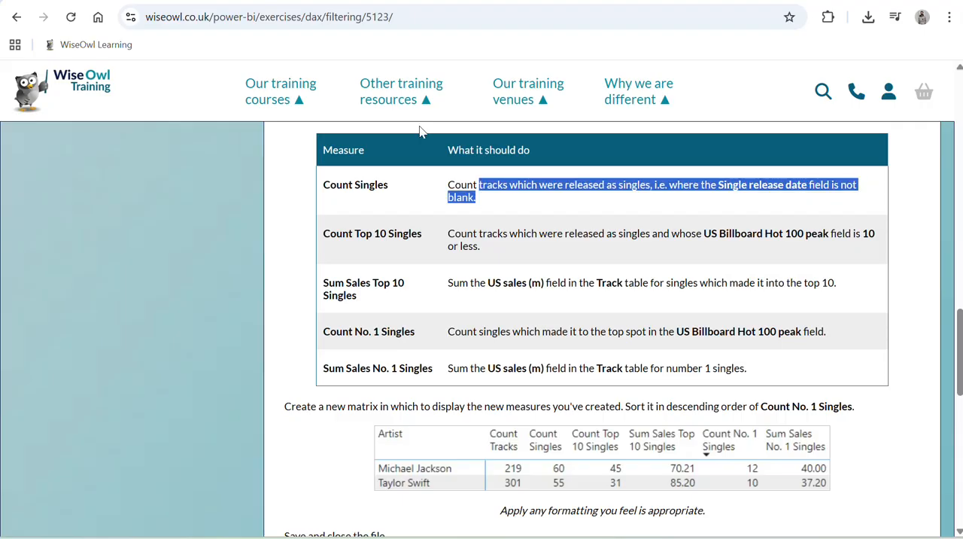
{"action": "key", "text": "alt+Tab"}
{"action": "type", "text": "CALCULATE(co"}
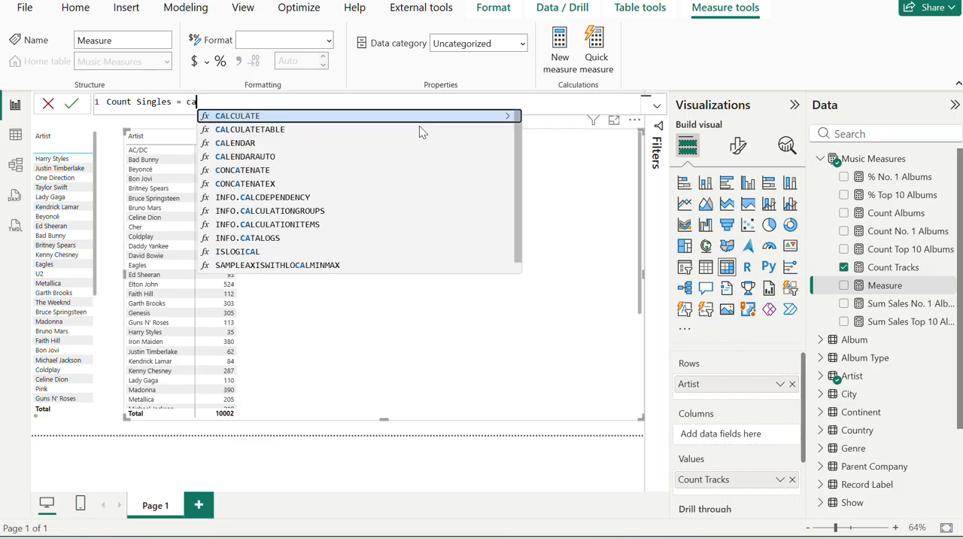
{"action": "type", "text": "u"}
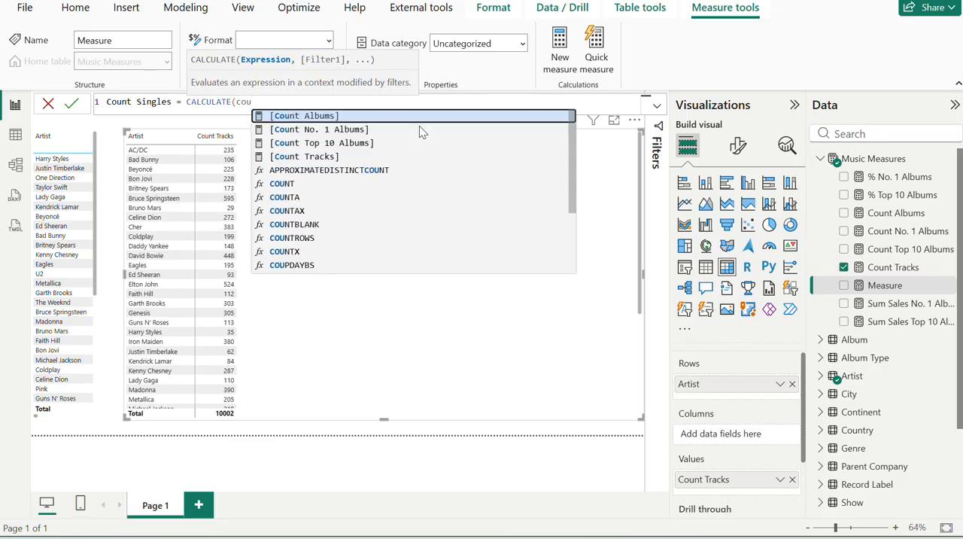
{"action": "key", "text": "Down"}
{"action": "key", "text": "Down"}
{"action": "key", "text": "Down"}
{"action": "key", "text": "Tab"}
{"action": "type", "text": ","}
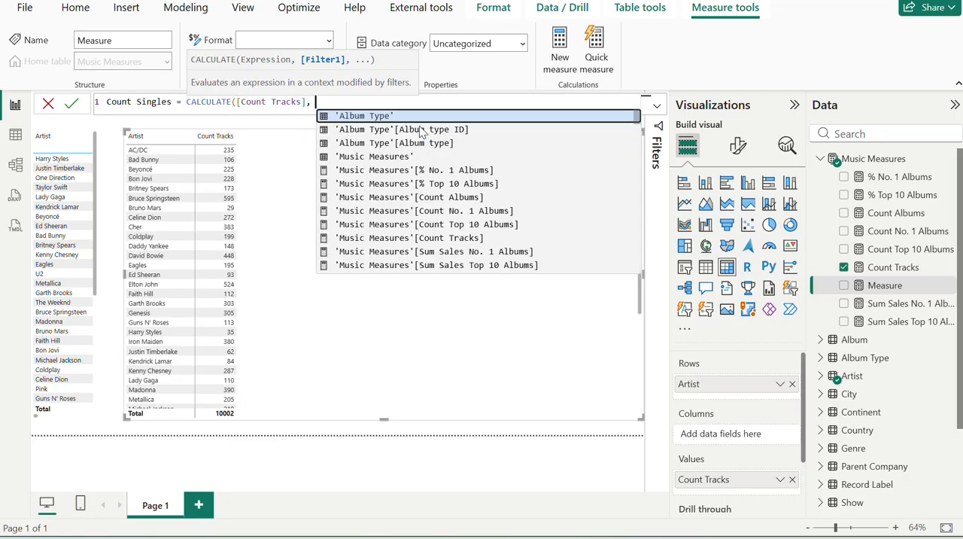
{"action": "key", "text": "alt+Tab"}
{"action": "key", "text": "alt+Tab"}
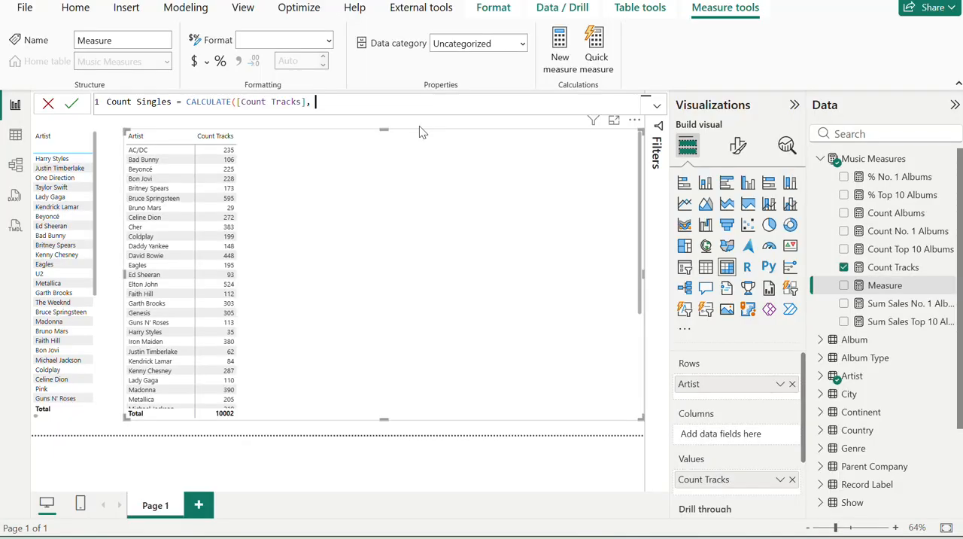
{"action": "type", "text": "sig"}
{"action": "key", "text": "BackSpace"}
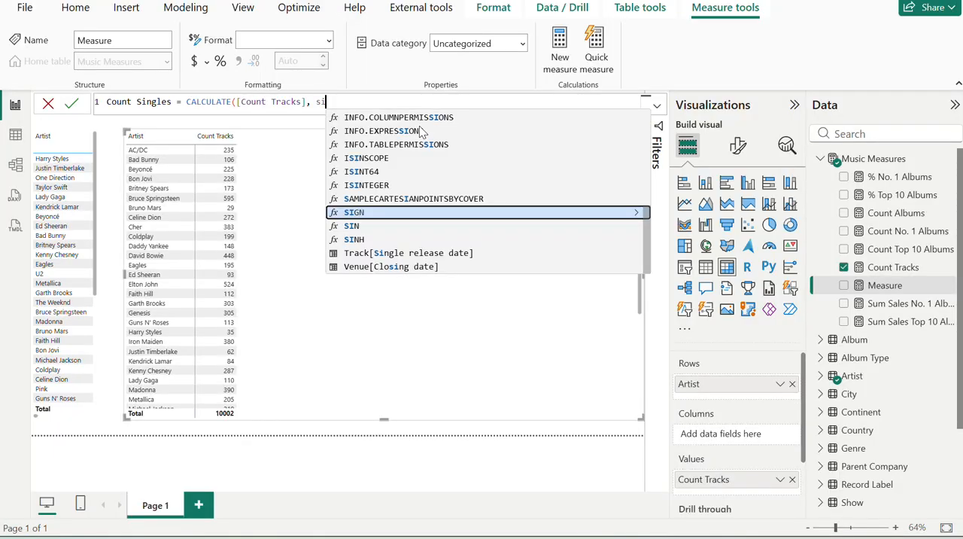
{"action": "type", "text": "n"}
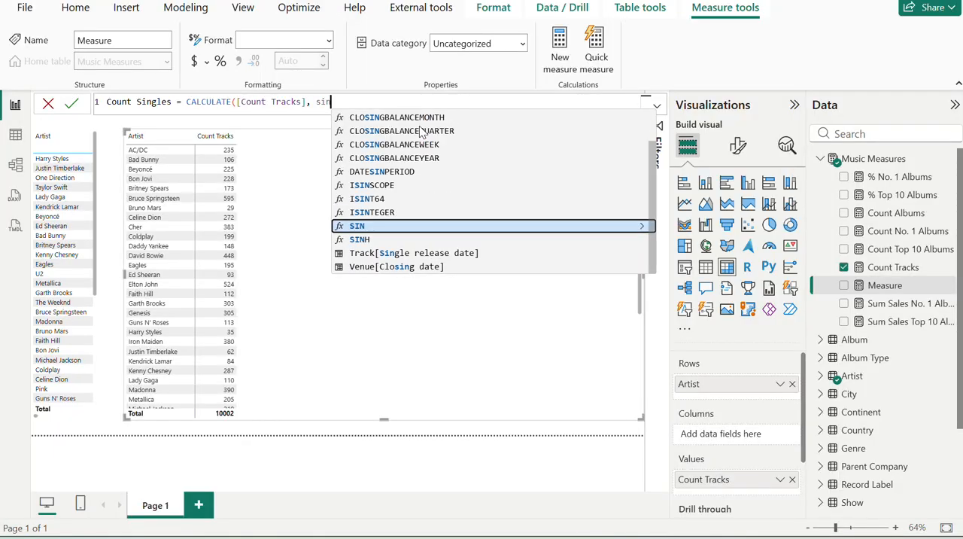
{"action": "key", "text": "Down"}
{"action": "key", "text": "Down"}
{"action": "key", "text": "Down"}
{"action": "key", "text": "Down"}
{"action": "key", "text": "Up"}
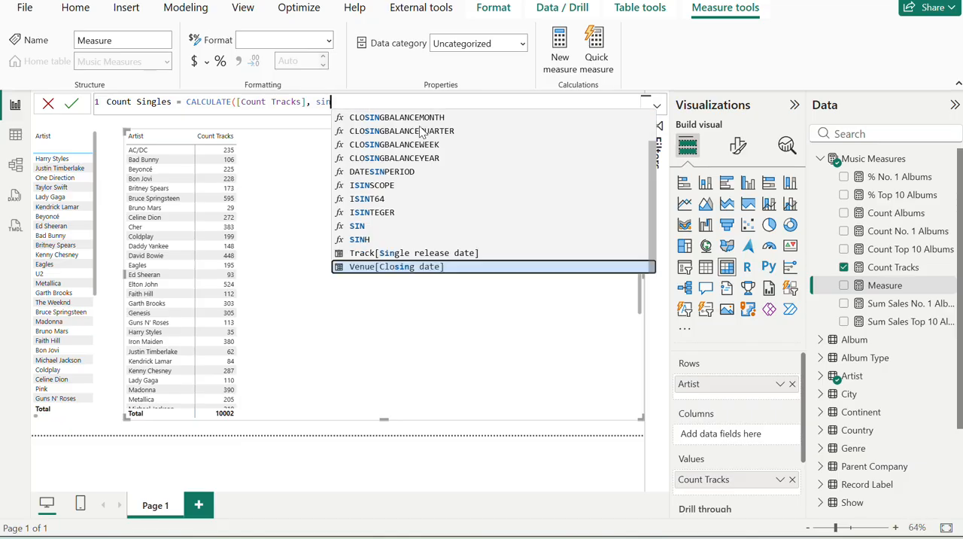
{"action": "key", "text": "Tab"}
{"action": "key", "text": "BackSpace"}
{"action": "key", "text": "BackSpace"}
{"action": "key", "text": "BackSpace"}
{"action": "key", "text": "BackSpace"}
{"action": "key", "text": "BackSpace"}
{"action": "key", "text": "BackSpace"}
{"action": "key", "text": "BackSpace"}
{"action": "key", "text": "BackSpace"}
{"action": "key", "text": "BackSpace"}
{"action": "key", "text": "BackSpace"}
{"action": "key", "text": "BackSpace"}
{"action": "key", "text": "BackSpace"}
{"action": "key", "text": "BackSpace"}
{"action": "key", "text": "BackSpace"}
{"action": "key", "text": "BackSpace"}
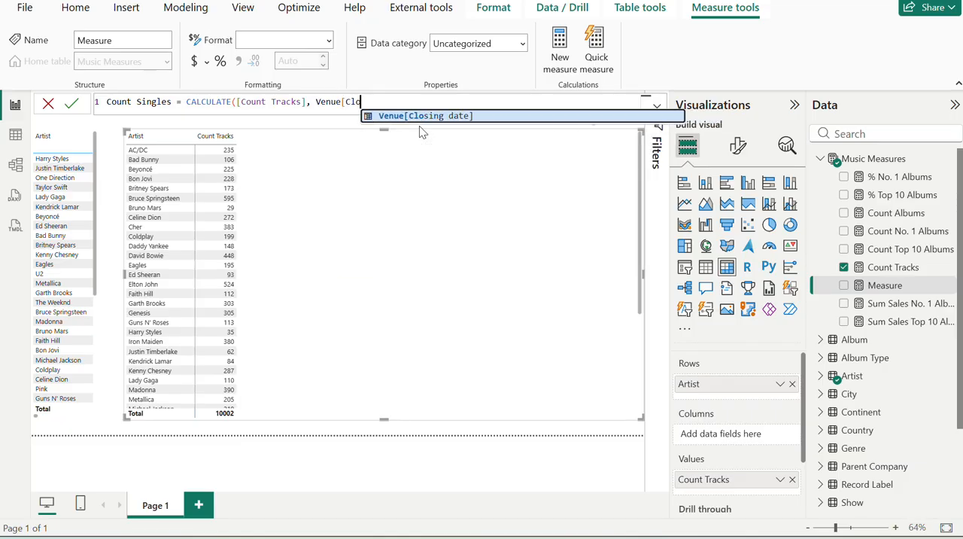
{"action": "key", "text": "BackSpace"}
{"action": "key", "text": "BackSpace"}
{"action": "key", "text": "BackSpace"}
{"action": "key", "text": "BackSpace"}
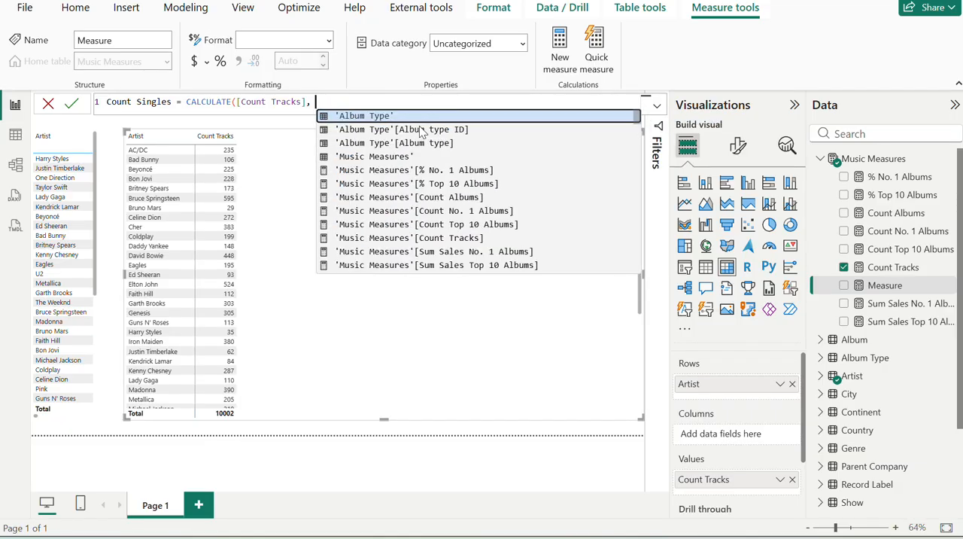
Complete the Count Singles formula with the filter Track[Single release date] <> BLANK() and commit the measure.
{"action": "type", "text": "sin"}
{"action": "key", "text": "Down"}
{"action": "key", "text": "Down"}
{"action": "key", "text": "Tab"}
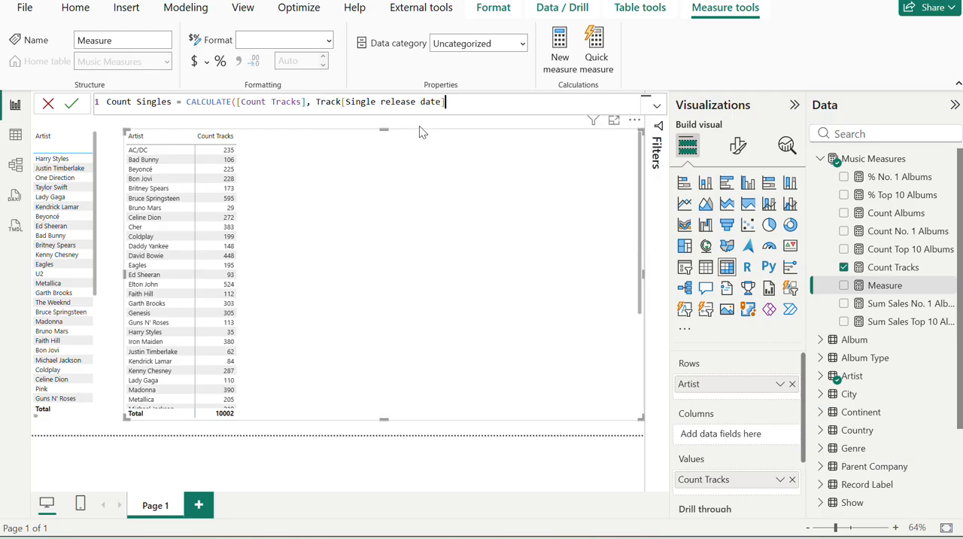
{"action": "key", "text": "alt+Tab"}
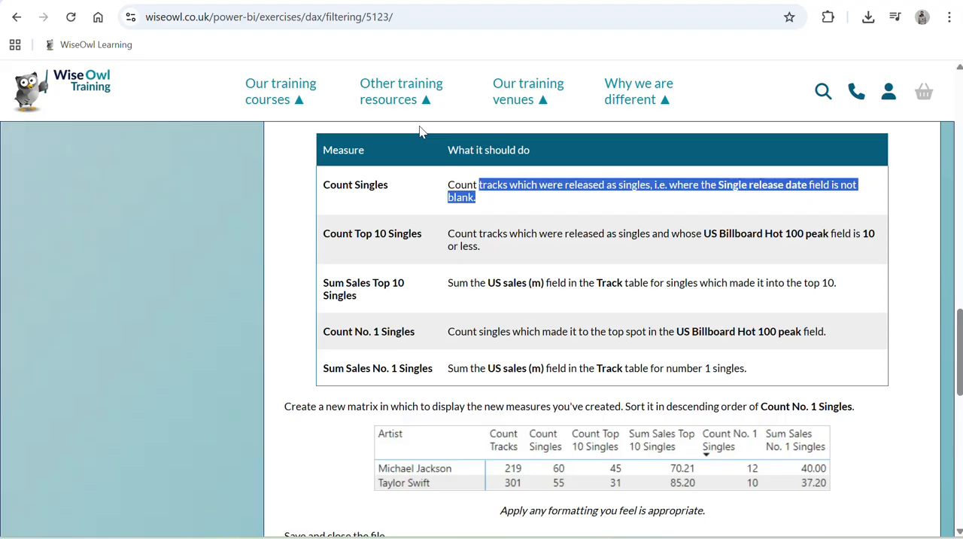
{"action": "key", "text": "alt+Tab"}
{"action": "key", "text": "Home"}
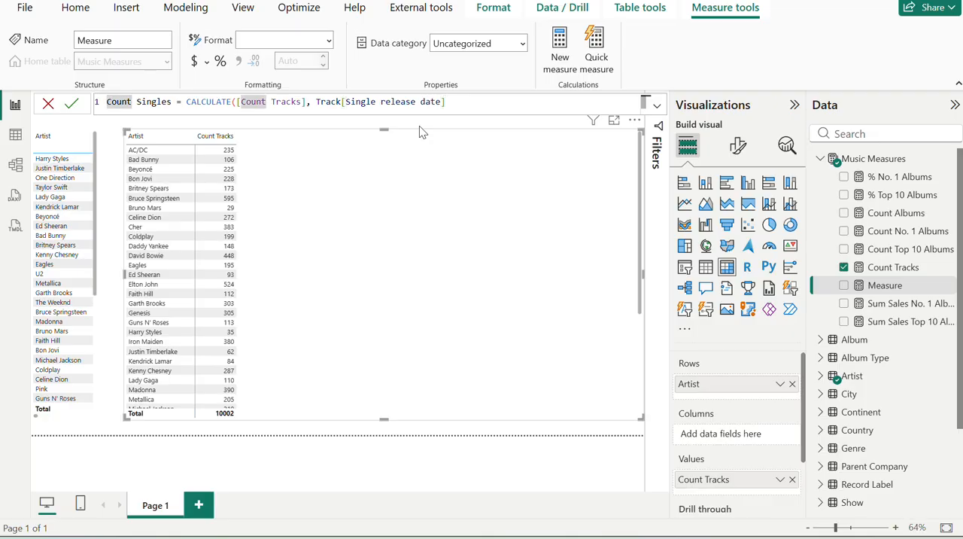
{"action": "left_click", "coordinate": [471, 102]}
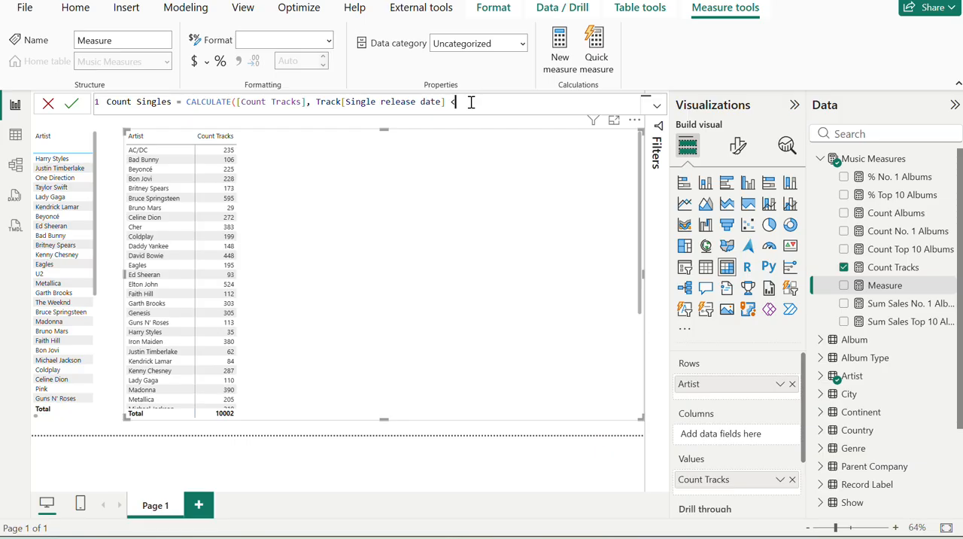
{"action": "type", "text": "<> B"}
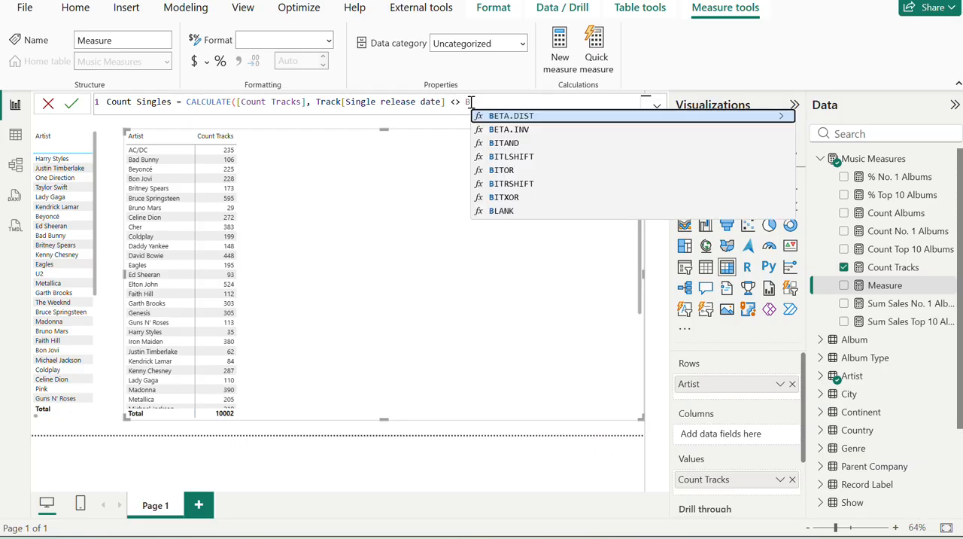
{"action": "type", "text": "LANK()"}
{"action": "key", "text": "Return"}
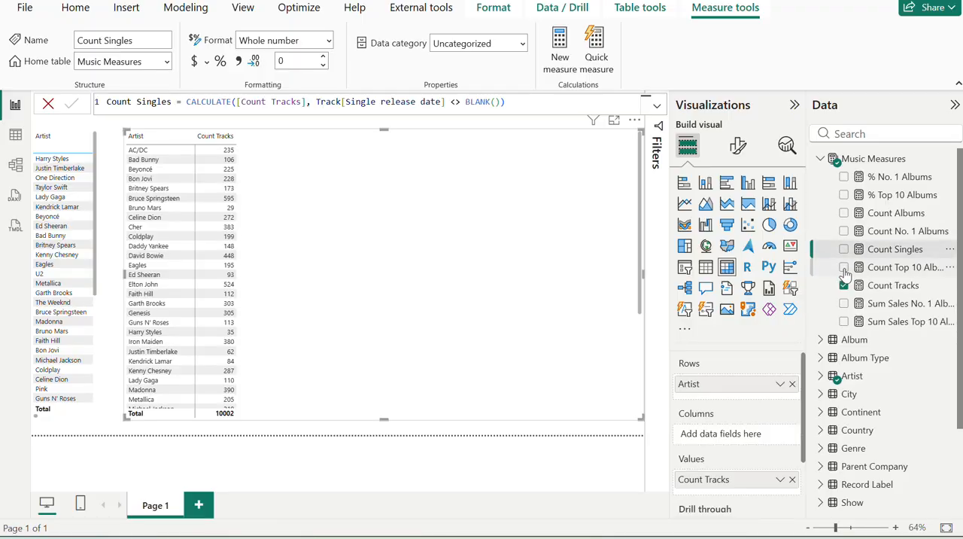
Add Count Singles to the artist matrix and compare the Michael Jackson and Taylor Swift figures with the exercise page's sample matrix.
{"action": "left_click", "coordinate": [843, 249]}
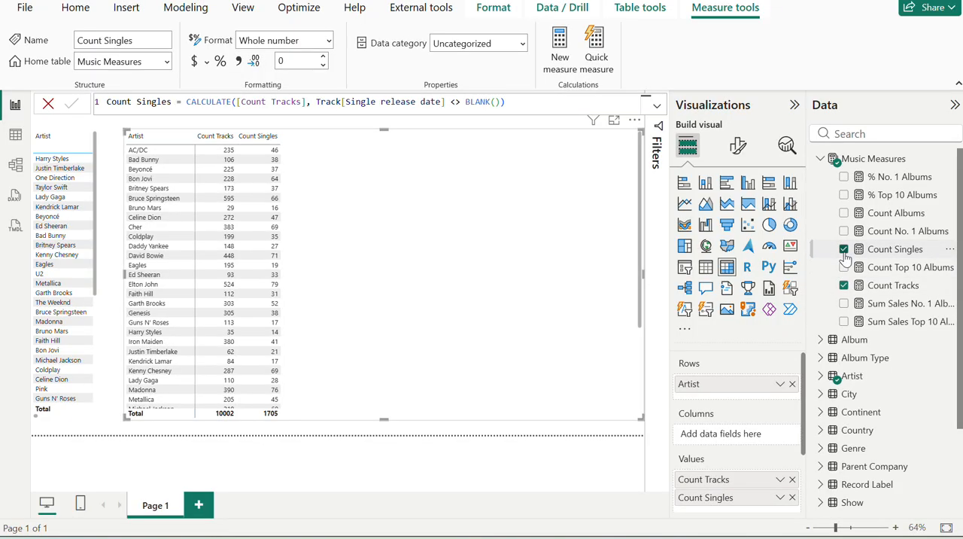
{"action": "key", "text": "alt+Tab"}
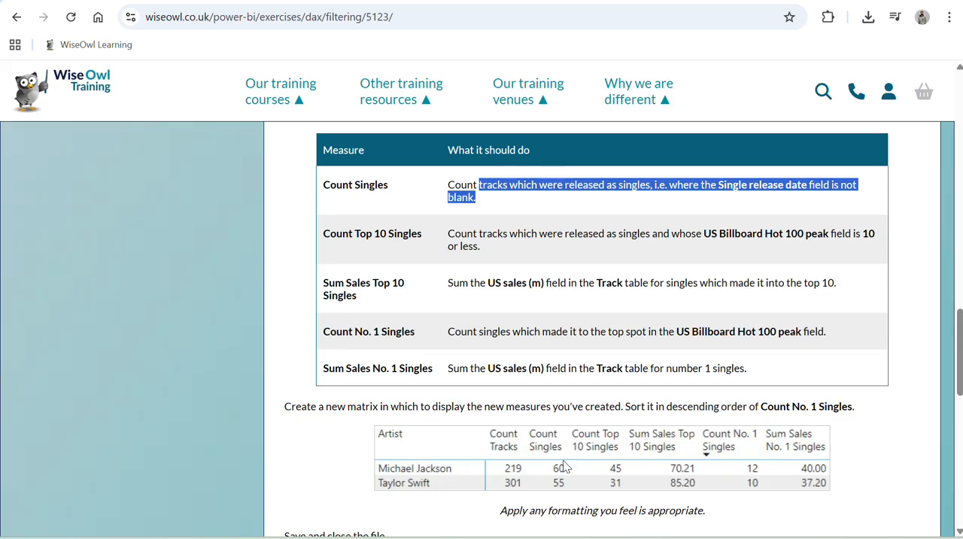
{"action": "scroll", "coordinate": [566, 467], "scroll_direction": "down", "scroll_amount": 1}
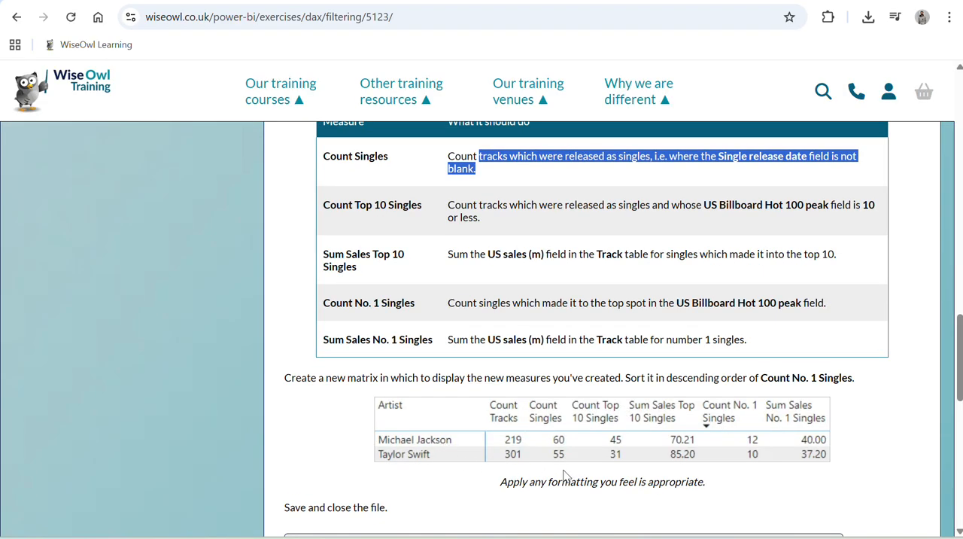
{"action": "key", "text": "alt+Tab"}
{"action": "scroll", "coordinate": [192, 323], "scroll_direction": "down", "scroll_amount": 5}
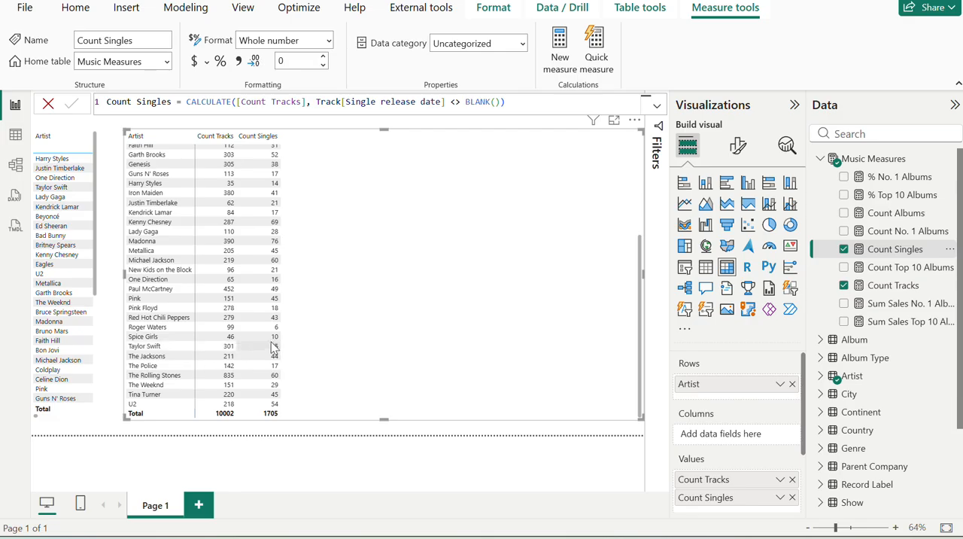
{"action": "key", "text": "alt+Tab"}
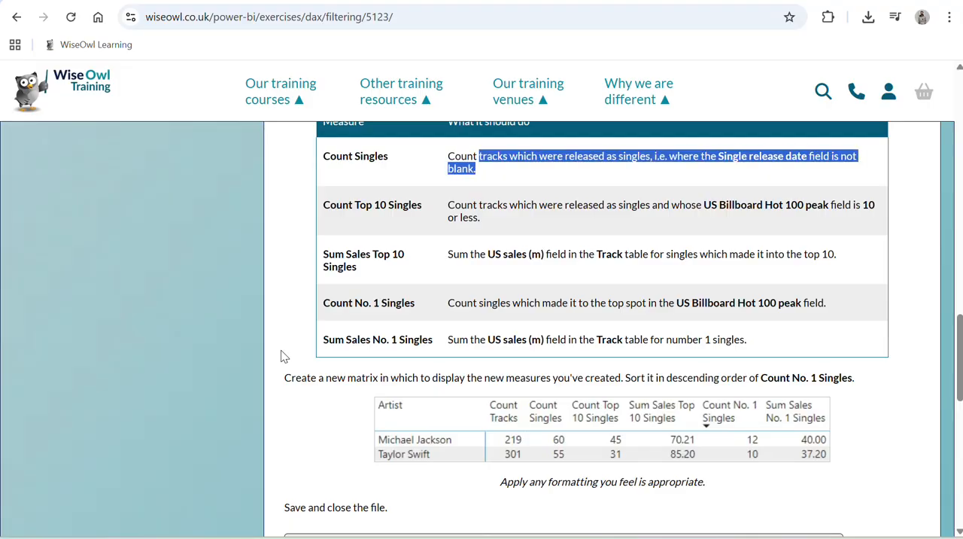
{"action": "key", "text": "alt+Tab"}
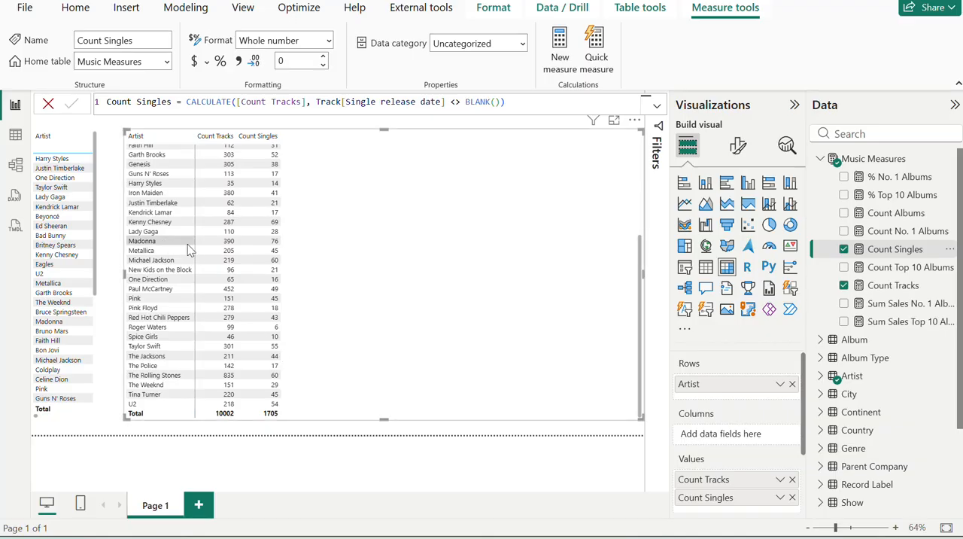
{"action": "scroll", "coordinate": [188, 249], "scroll_direction": "up", "scroll_amount": 4}
{"action": "scroll", "coordinate": [187, 244], "scroll_direction": "down", "scroll_amount": 1}
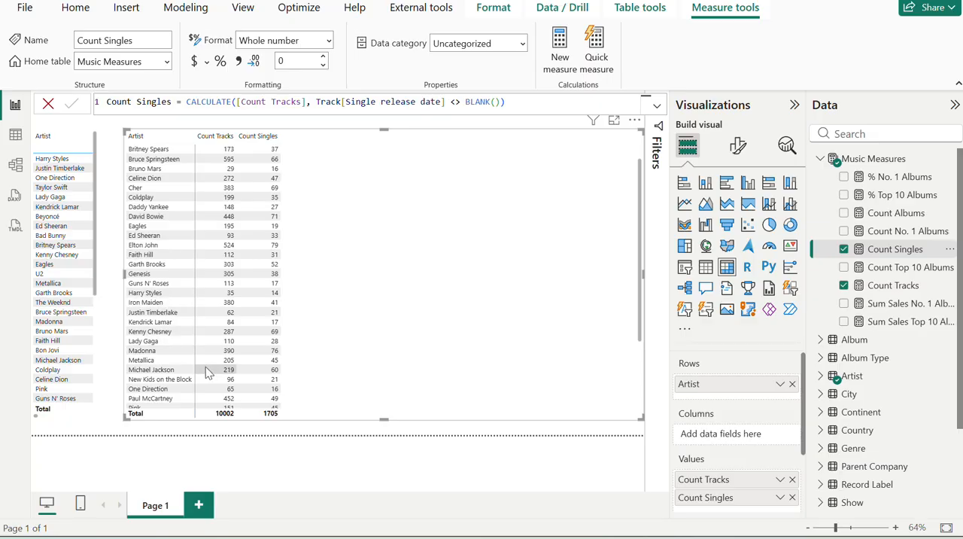
{"action": "key", "text": "alt+Tab"}
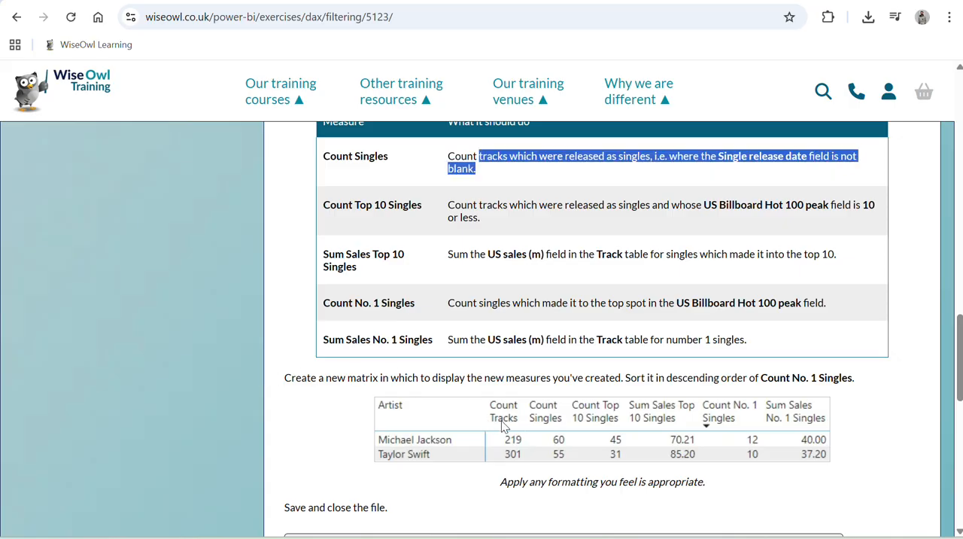
Copy the name Count Top 10 Singles from the exercise page and start a new measure with that name in the Music Measures table.
{"action": "scroll", "coordinate": [503, 426], "scroll_direction": "up", "scroll_amount": 1}
{"action": "triple_click", "coordinate": [390, 261]}
{"action": "key", "text": "ctrl+c"}
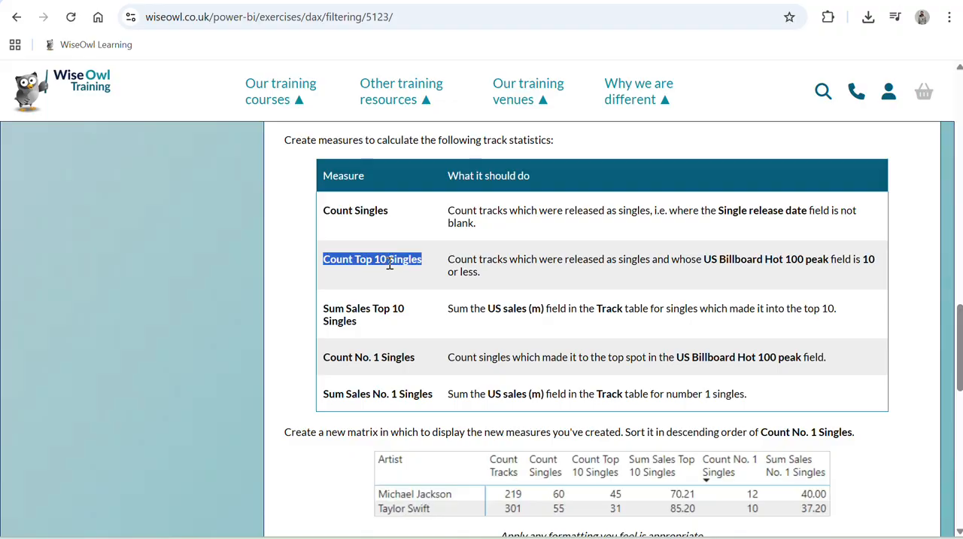
{"action": "key", "text": "alt+Tab"}
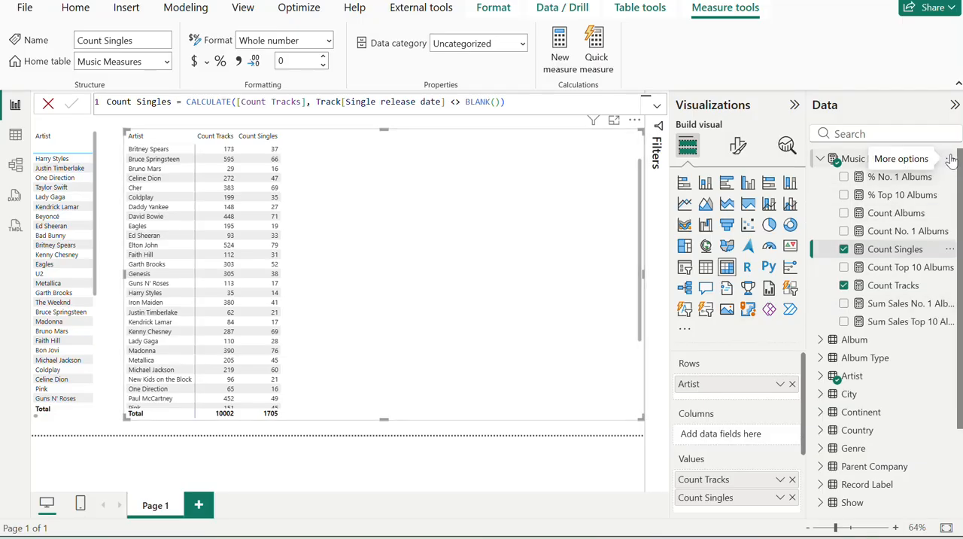
{"action": "left_click", "coordinate": [949, 158]}
{"action": "left_click", "coordinate": [865, 182]}
{"action": "key", "text": "ctrl+v"}
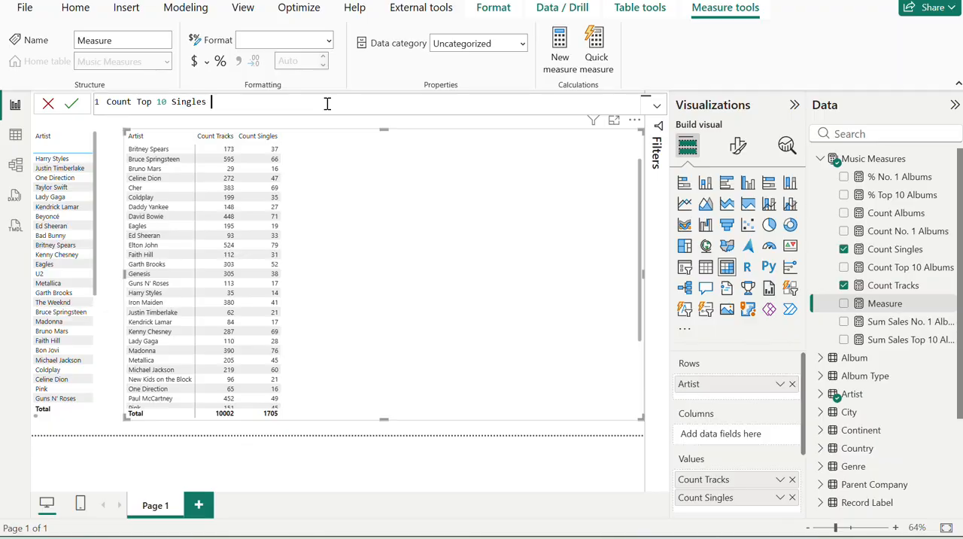
Check the Count Top 10 Singles definition on the exercise page, and begin its formula in the report with CALCULATE([Count Singles],.
{"action": "key", "text": "alt+Tab"}
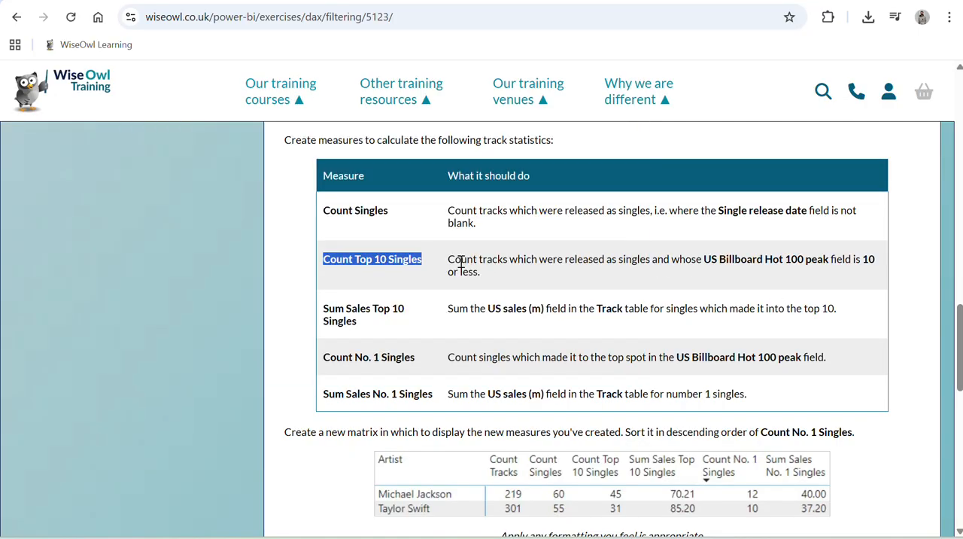
{"action": "left_click_drag", "start_coordinate": [461, 261], "coordinate": [510, 268]}
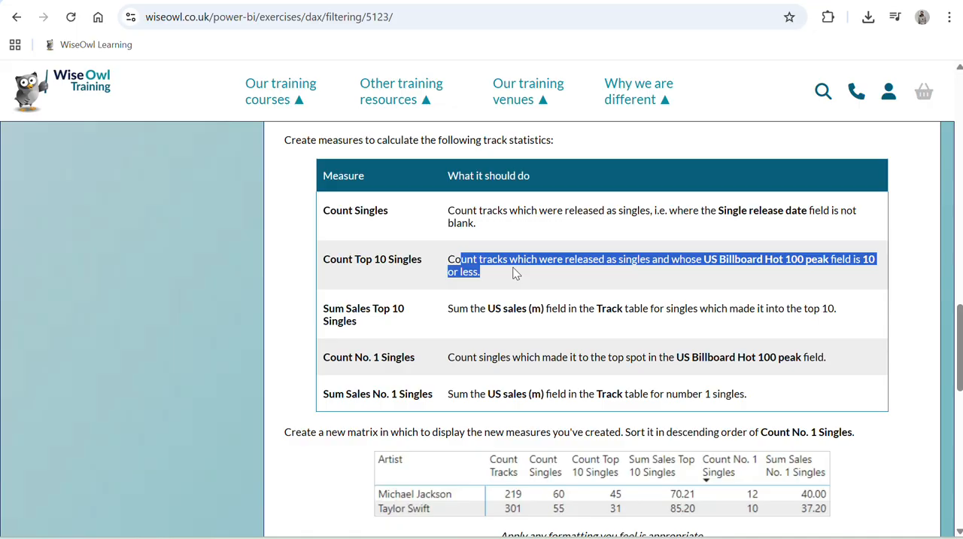
{"action": "left_click_drag", "start_coordinate": [514, 271], "coordinate": [517, 261]}
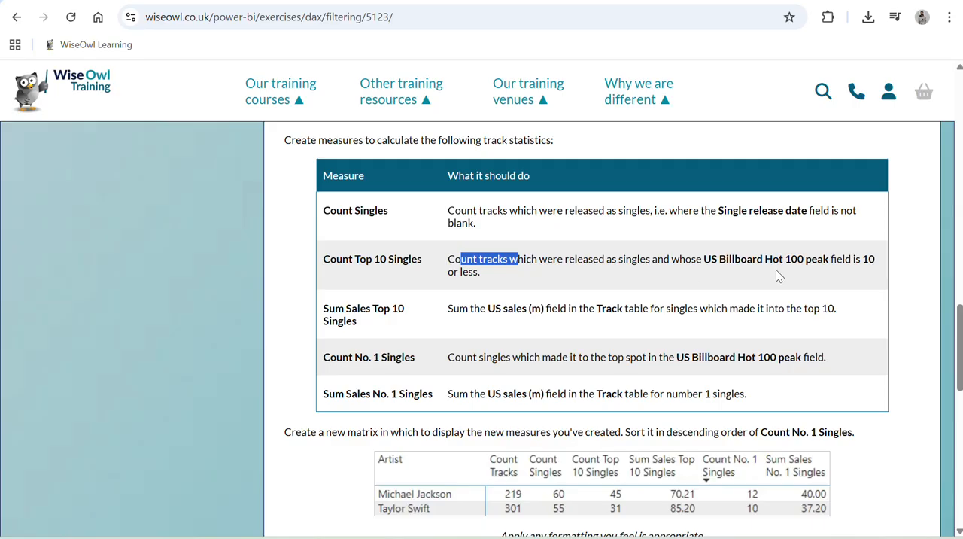
{"action": "key", "text": "alt+Tab"}
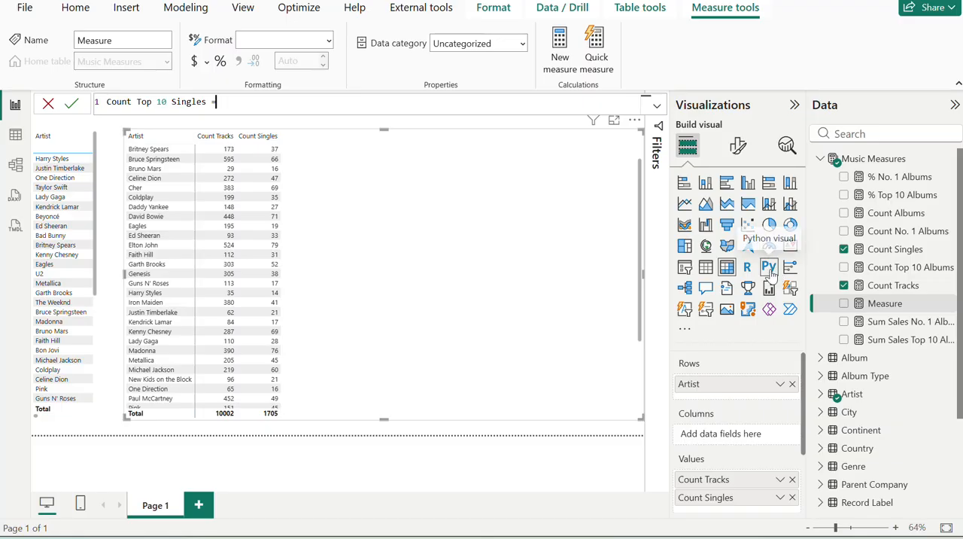
{"action": "type", "text": "CALCULATE("}
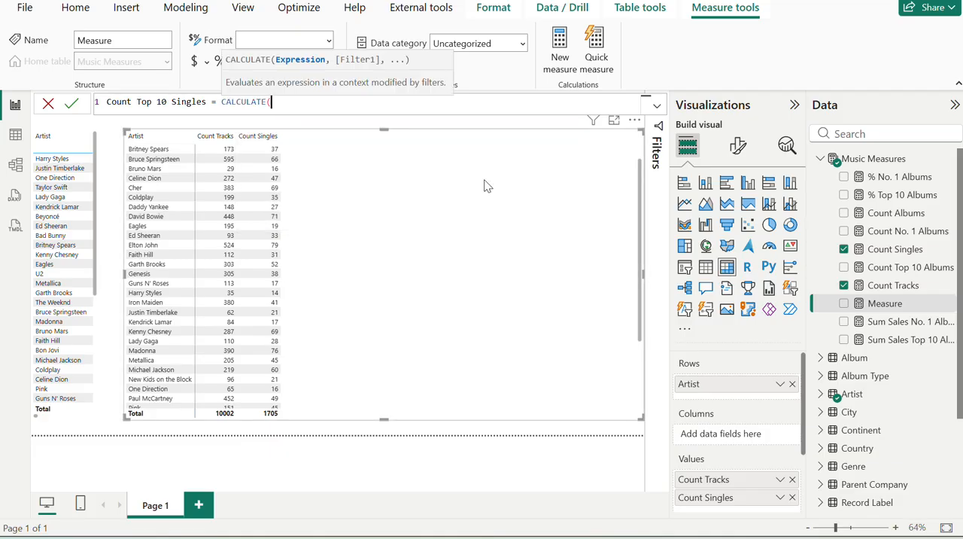
{"action": "type", "text": "coun"}
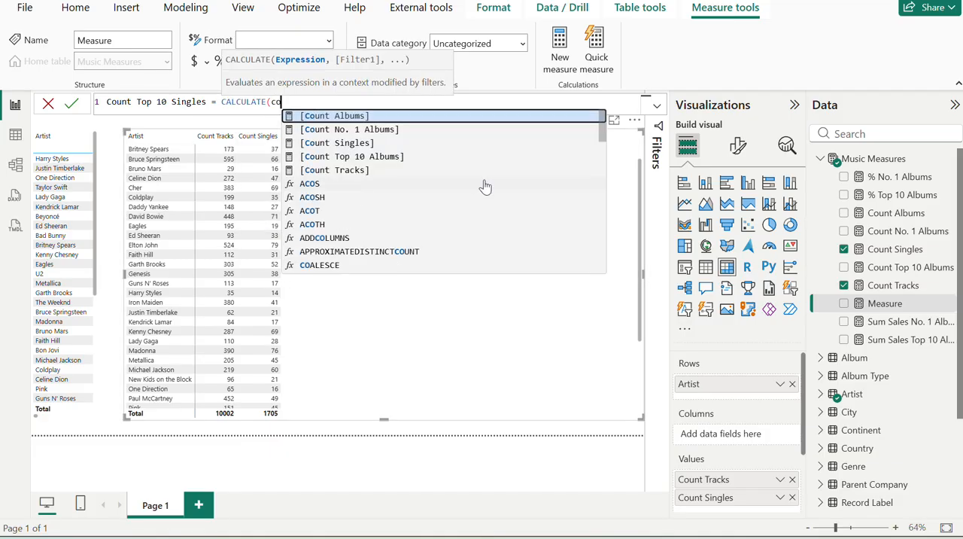
{"action": "key", "text": "Down"}
{"action": "key", "text": "Down"}
{"action": "key", "text": "Down"}
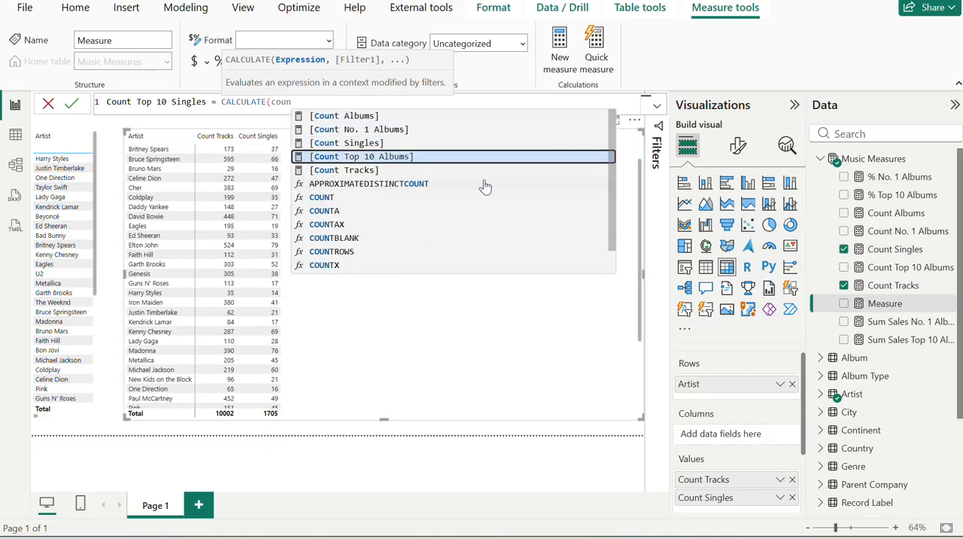
{"action": "key", "text": "Up"}
{"action": "key", "text": "Tab"}
{"action": "type", "text": ","}
Complete the Count Top 10 Singles formula with the filter Album[US Billboard 200 peak] <= 10 and commit the measure.
{"action": "key", "text": "alt+Tab"}
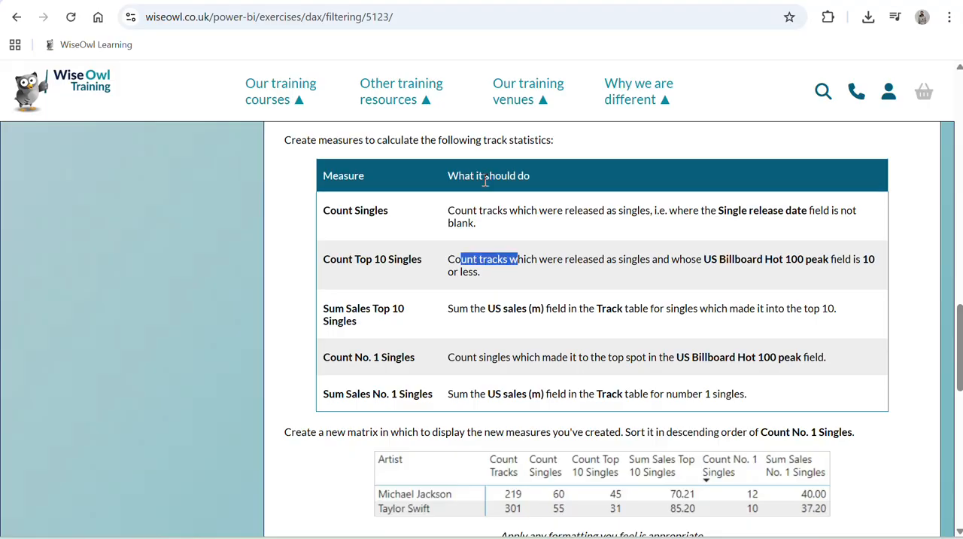
{"action": "key", "text": "alt+Tab"}
{"action": "type", "text": "us"}
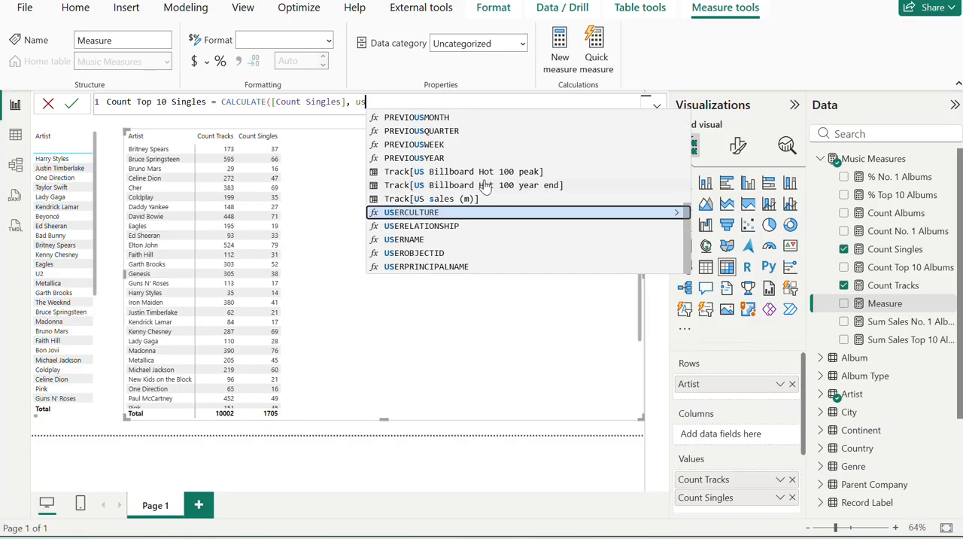
{"action": "type", "text": " b"}
{"action": "key", "text": "Down"}
{"action": "key", "text": "Up"}
{"action": "key", "text": "Tab"}
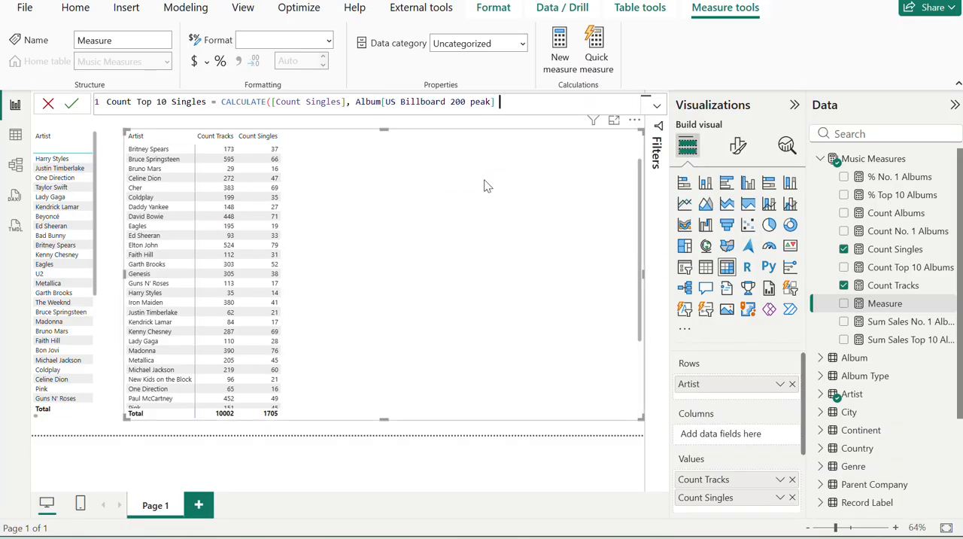
{"action": "type", "text": "<= 10"}
{"action": "key", "text": "Return"}
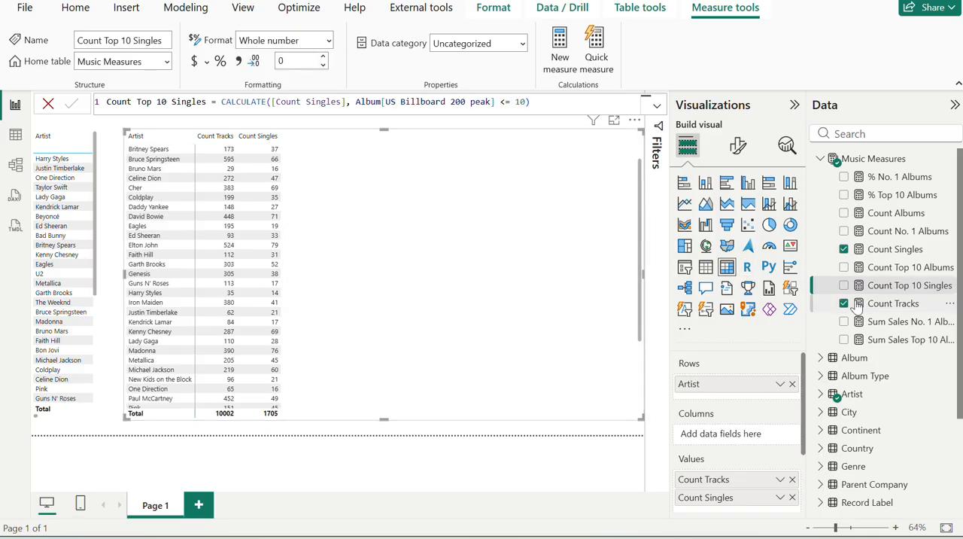
Add Count Top 10 Singles to the artist matrix and compare its artist figures with the exercise page's sample matrix.
{"action": "left_click", "coordinate": [843, 285]}
{"action": "key", "text": "alt+Tab"}
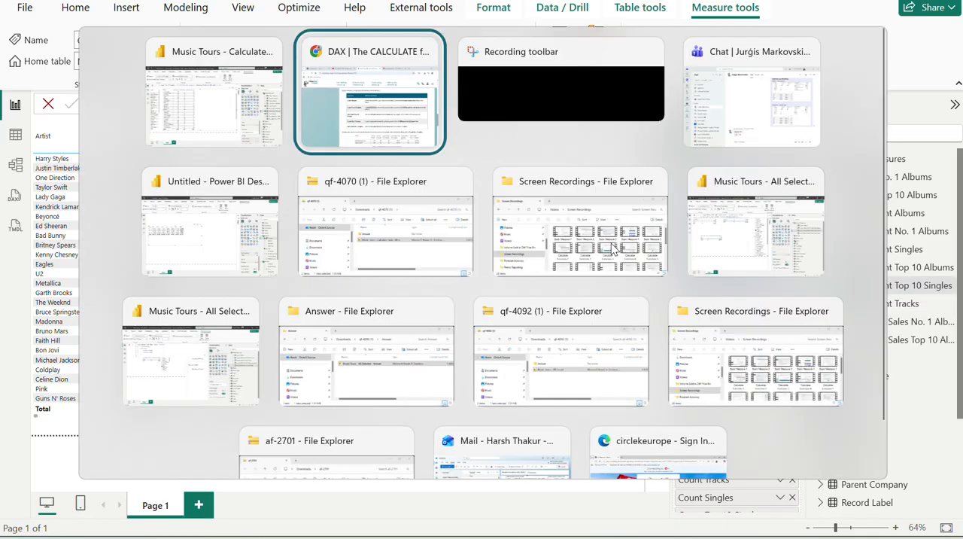
{"action": "scroll", "coordinate": [685, 415], "scroll_direction": "down", "scroll_amount": 1}
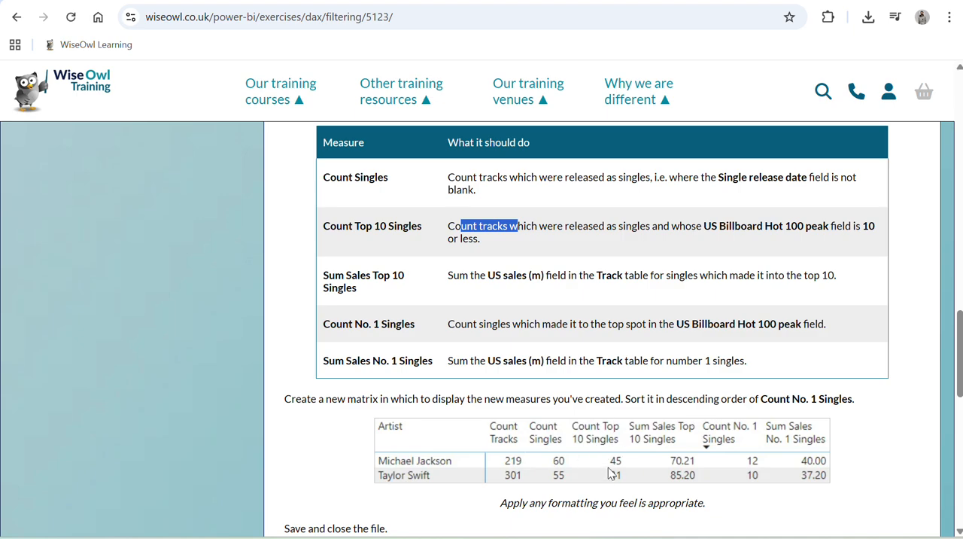
{"action": "key", "text": "alt+Tab"}
{"action": "key", "text": "alt+Tab"}
{"action": "key", "text": "alt+Tab"}
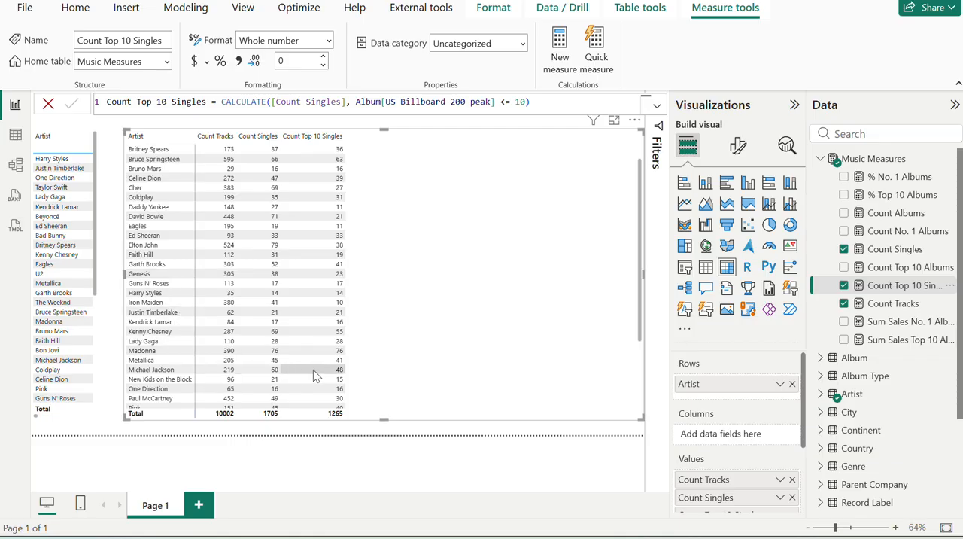
{"action": "key", "text": "alt+Tab"}
{"action": "key", "text": "alt+Tab"}
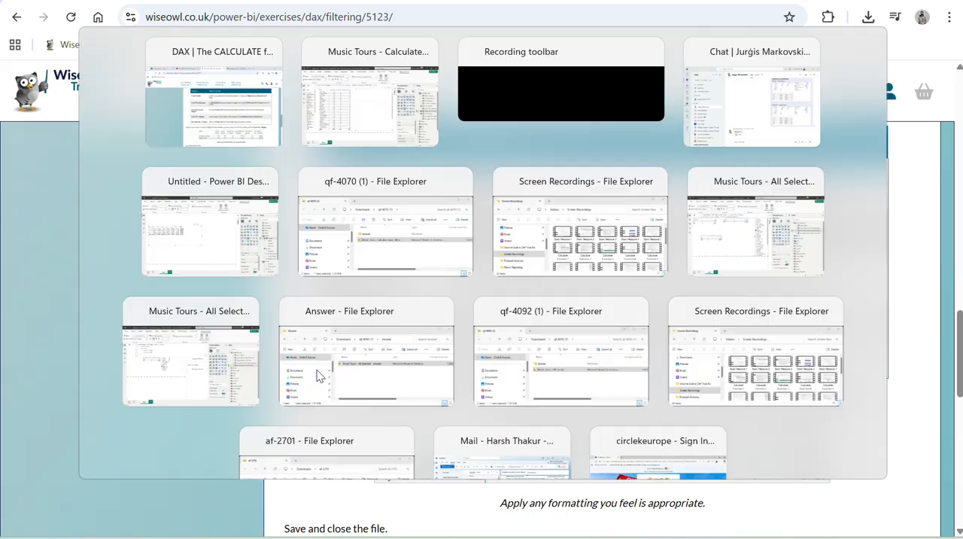
{"action": "scroll", "coordinate": [208, 340], "scroll_direction": "down", "scroll_amount": 3}
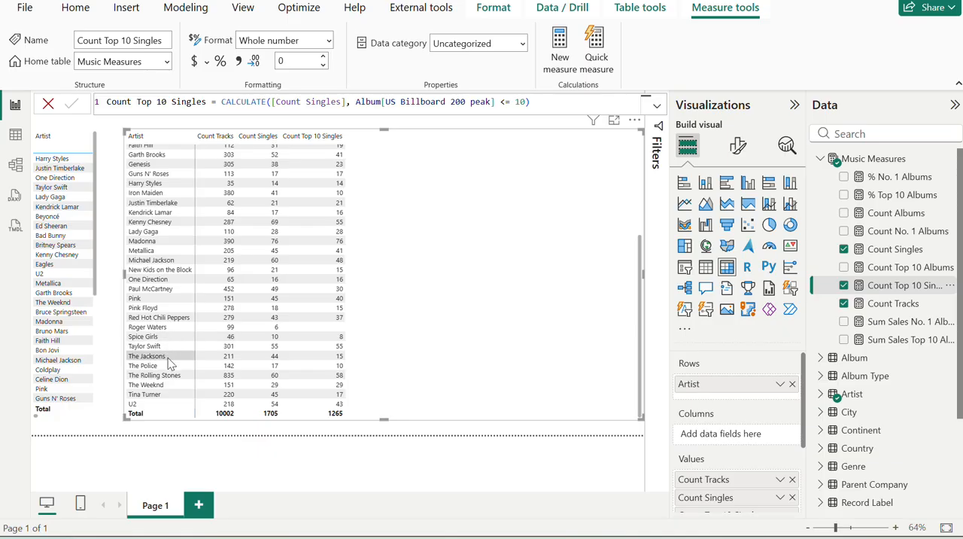
Recheck the required peak field on the exercise page, and try Album[US Billboard 100 peak] as the filter column in Count Top 10 Singles.
{"action": "key", "text": "alt+Tab"}
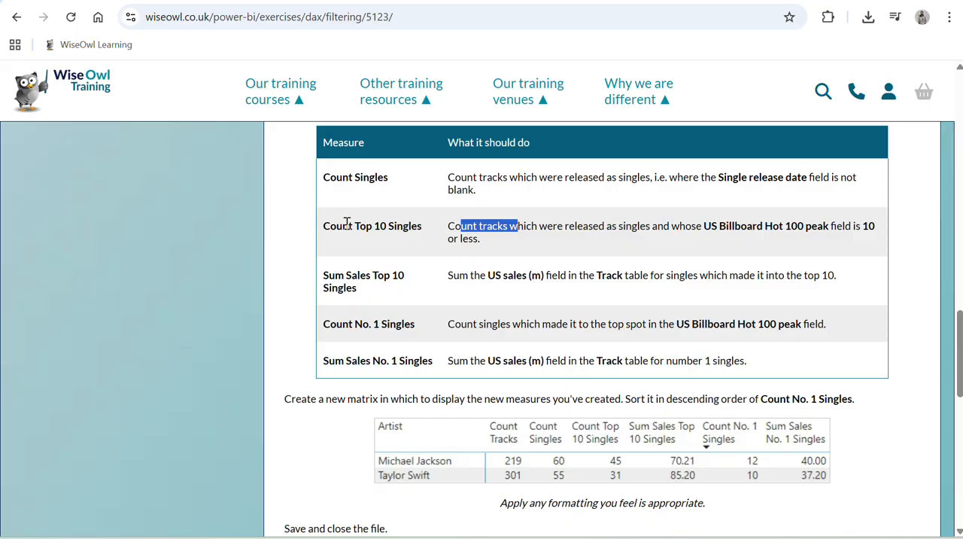
{"action": "left_click", "coordinate": [804, 225]}
{"action": "key", "text": "alt+Tab"}
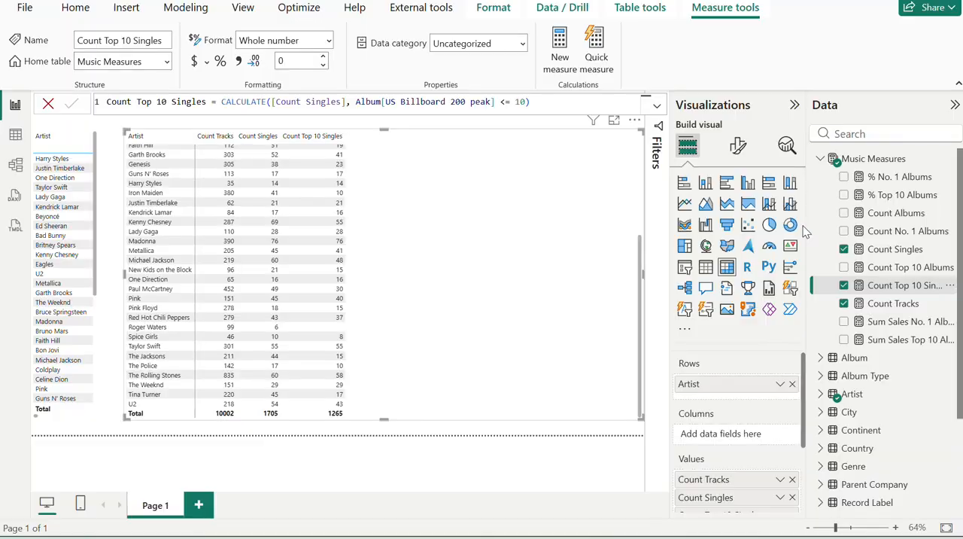
{"action": "left_click", "coordinate": [902, 255]}
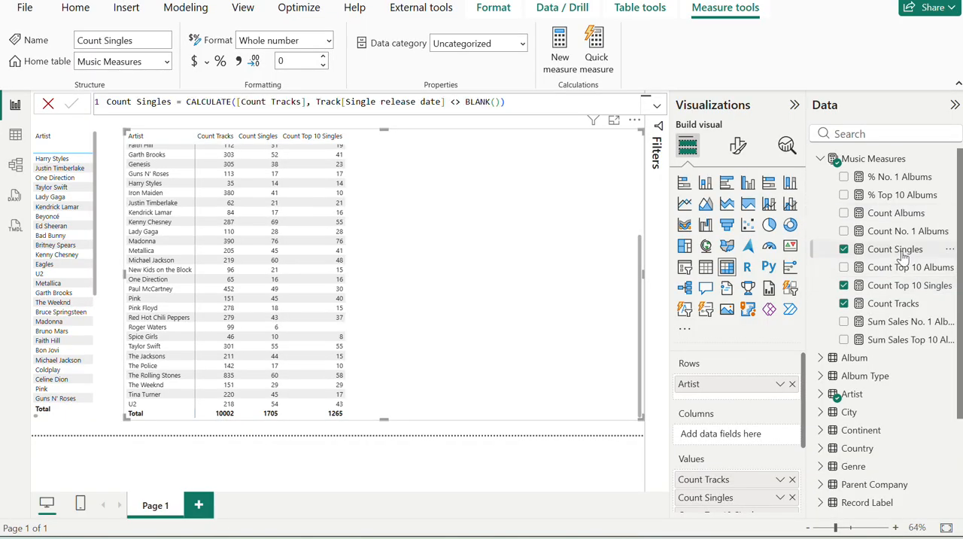
{"action": "left_click", "coordinate": [903, 285]}
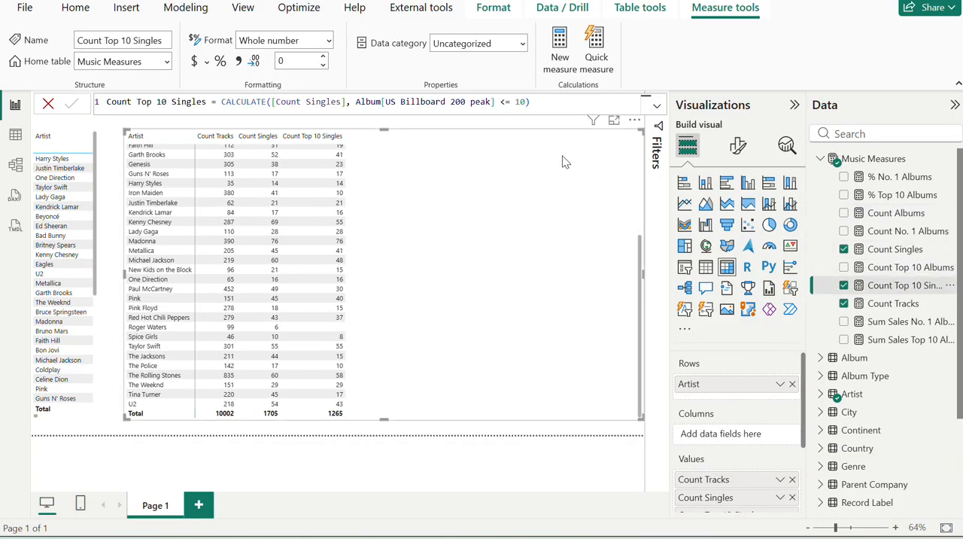
{"action": "left_click", "coordinate": [456, 102]}
{"action": "key", "text": "Return"}
Remove the Album column reference from the Count Top 10 Singles filter, leaving the <= 10 condition in place.
{"action": "left_click", "coordinate": [492, 102]}
{"action": "key", "text": "BackSpace"}
{"action": "key", "text": "BackSpace"}
{"action": "key", "text": "BackSpace"}
{"action": "key", "text": "BackSpace"}
{"action": "key", "text": "BackSpace"}
{"action": "key", "text": "BackSpace"}
{"action": "key", "text": "BackSpace"}
{"action": "key", "text": "BackSpace"}
{"action": "key", "text": "BackSpace"}
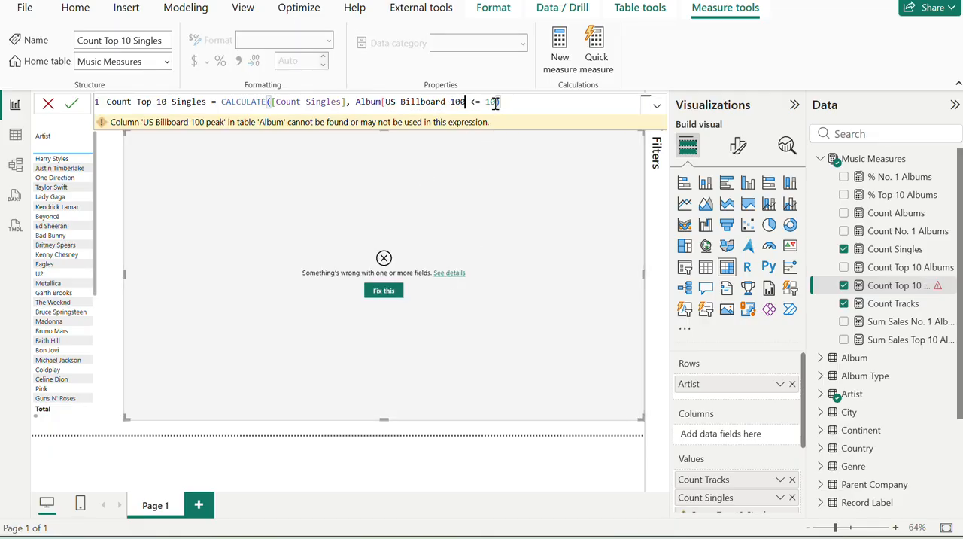
{"action": "key", "text": "BackSpace"}
{"action": "key", "text": "BackSpace"}
{"action": "key", "text": "BackSpace"}
{"action": "key", "text": "BackSpace"}
{"action": "key", "text": "BackSpace"}
{"action": "key", "text": "BackSpace"}
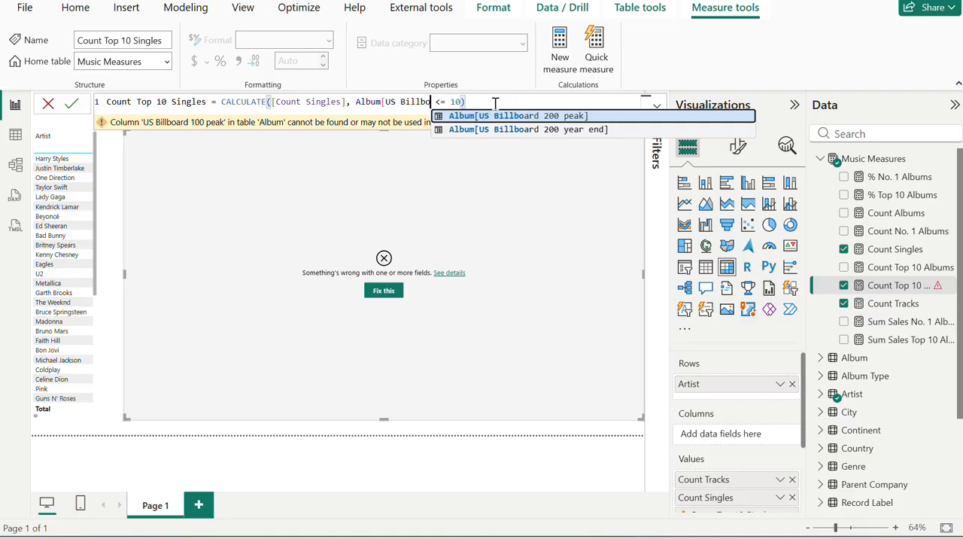
{"action": "key", "text": "BackSpace"}
{"action": "key", "text": "BackSpace"}
{"action": "key", "text": "BackSpace"}
{"action": "key", "text": "BackSpace"}
{"action": "key", "text": "BackSpace"}
{"action": "key", "text": "BackSpace"}
{"action": "key", "text": "BackSpace"}
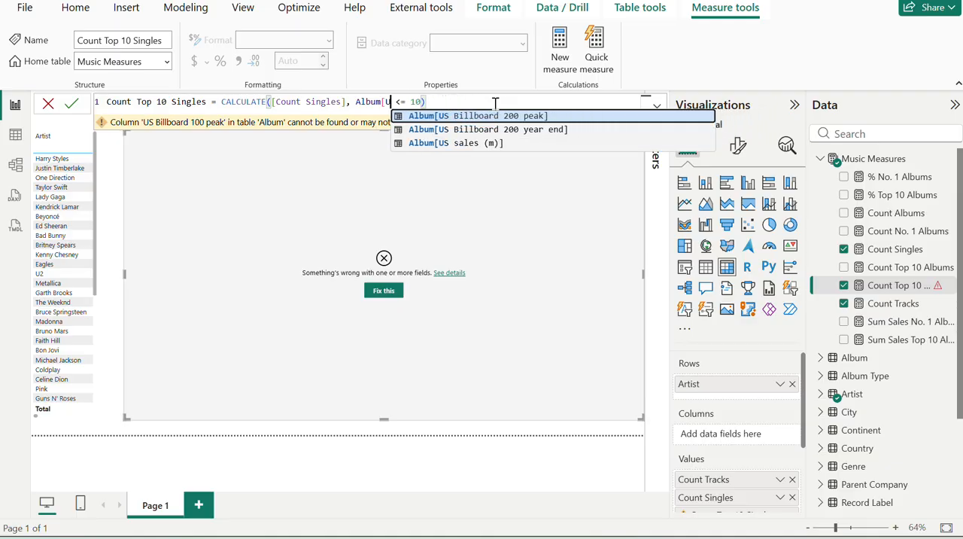
{"action": "key", "text": "BackSpace"}
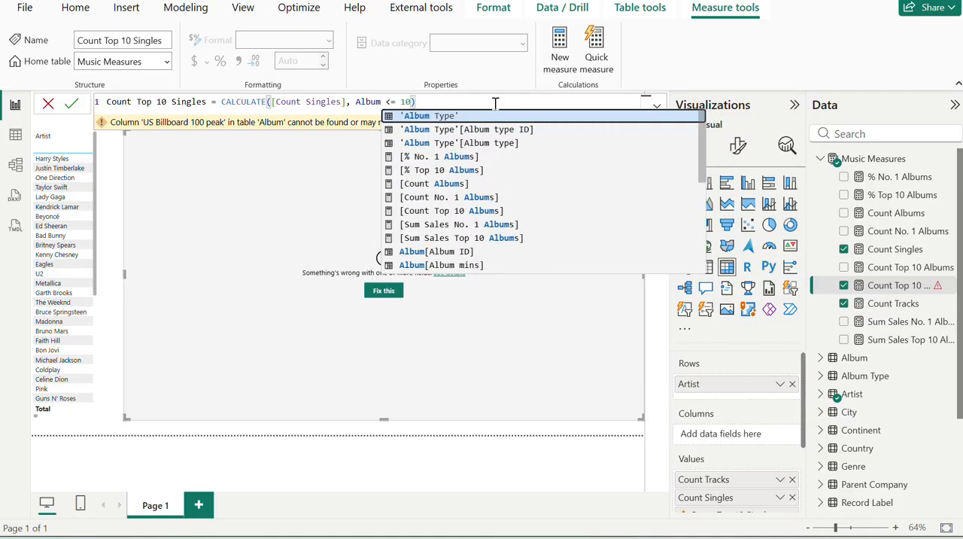
{"action": "key", "text": "BackSpace"}
{"action": "key", "text": "BackSpace"}
{"action": "key", "text": "BackSpace"}
{"action": "key", "text": "BackSpace"}
{"action": "key", "text": "BackSpace"}
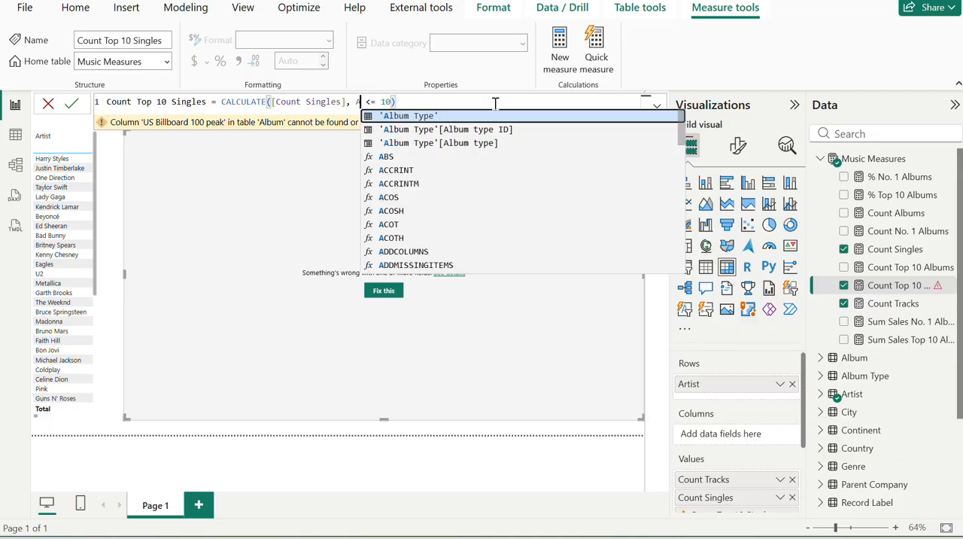
{"action": "type", "text": "100"}
{"action": "key", "text": "alt+Tab"}
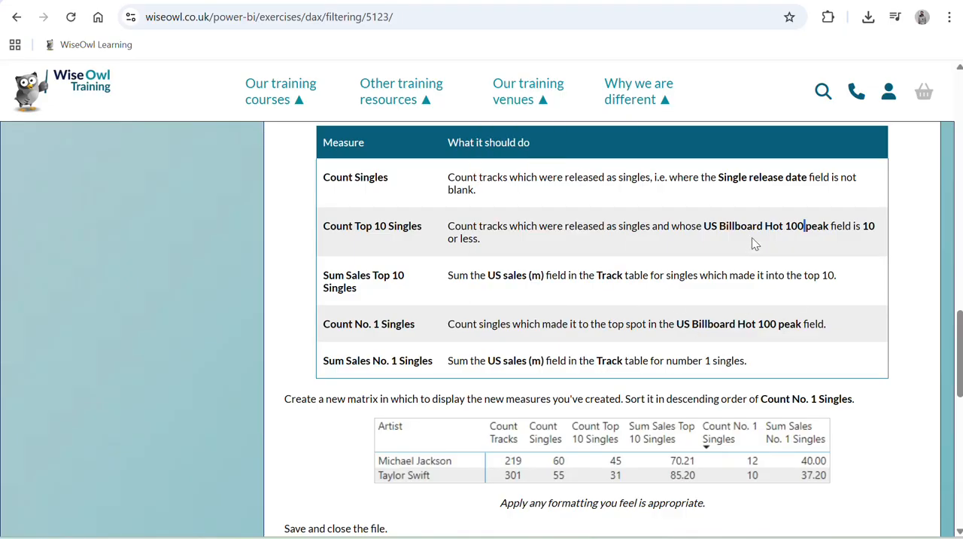
{"action": "key", "text": "alt+Tab"}
{"action": "key", "text": "BackSpace"}
{"action": "key", "text": "BackSpace"}
{"action": "key", "text": "BackSpace"}
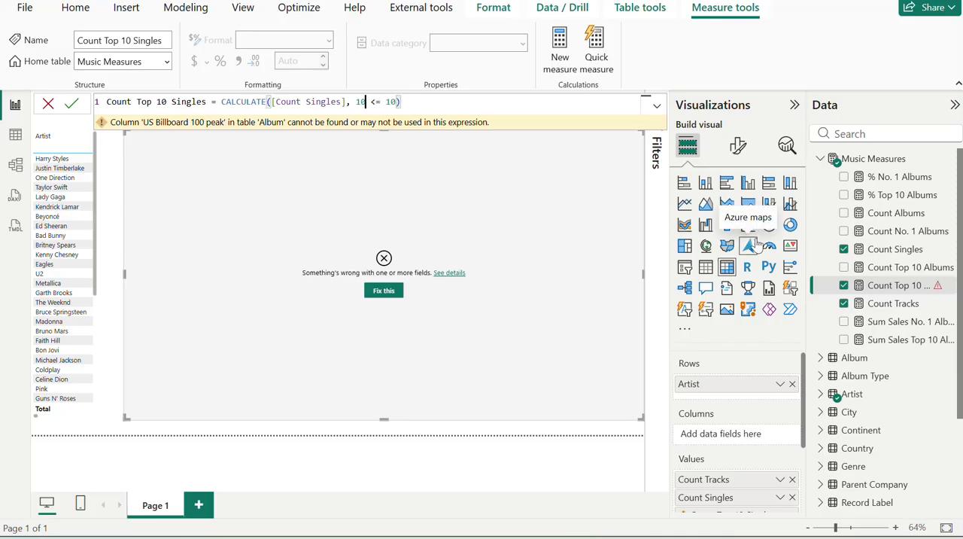
Insert Track[US Billboard Hot 100 peak] as the filter column of Count Top 10 Singles and commit the measure.
{"action": "type", "text": "us"}
{"action": "key", "text": "Up"}
{"action": "key", "text": "Up"}
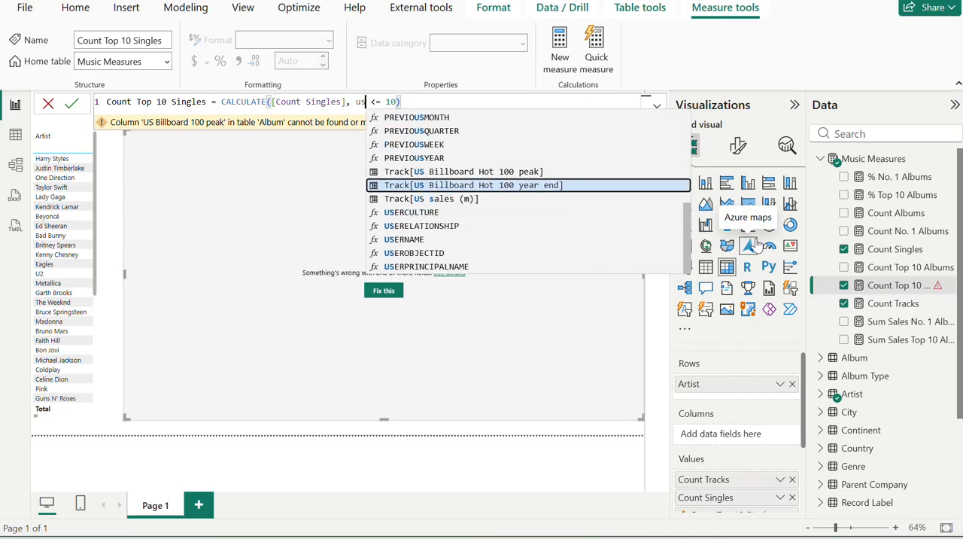
{"action": "key", "text": "Tab"}
{"action": "key", "text": "Return"}
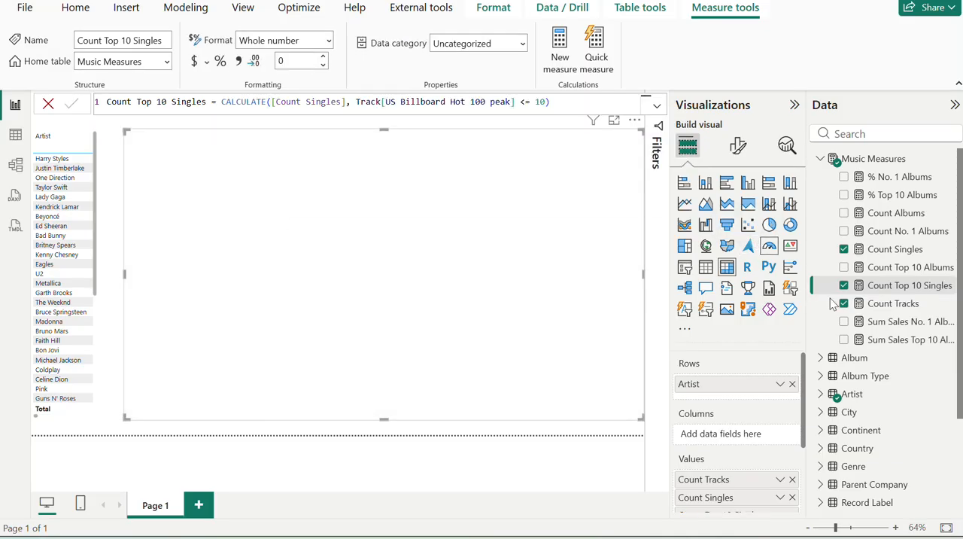
Compare the Count Top 10 Singles figures for Michael Jackson and Taylor Swift with the exercise page's sample matrix.
{"action": "scroll", "coordinate": [349, 293], "scroll_direction": "down", "scroll_amount": 2}
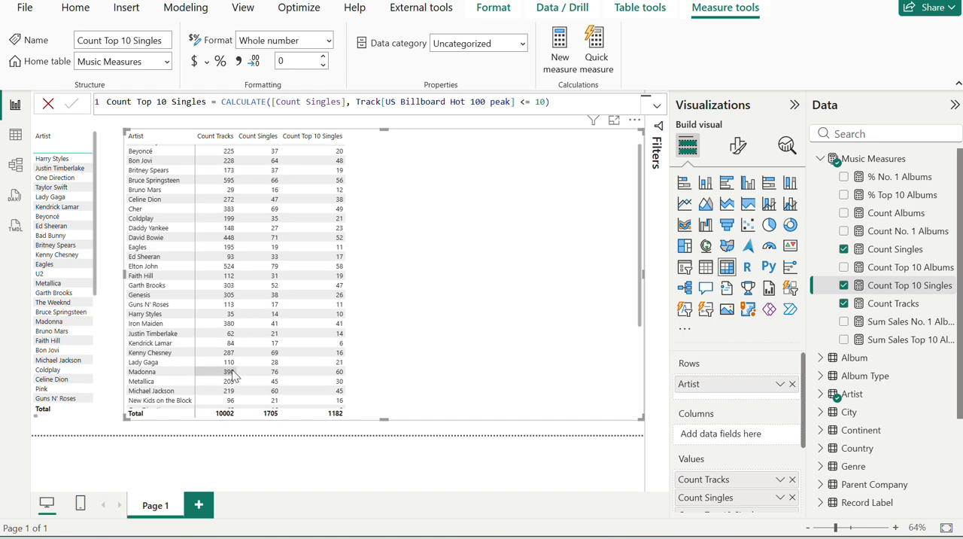
{"action": "key", "text": "alt+Tab"}
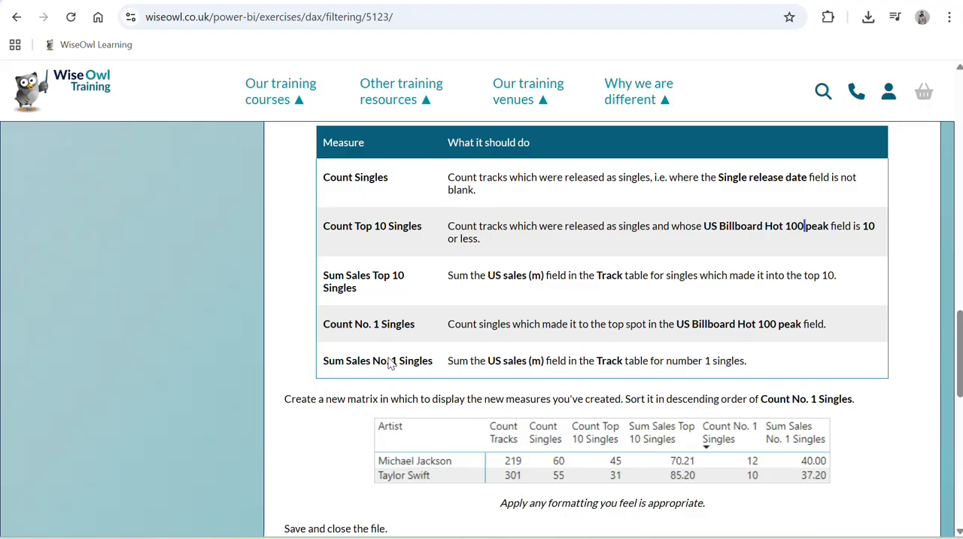
{"action": "key", "text": "alt+Tab"}
{"action": "scroll", "coordinate": [263, 277], "scroll_direction": "down", "scroll_amount": 3}
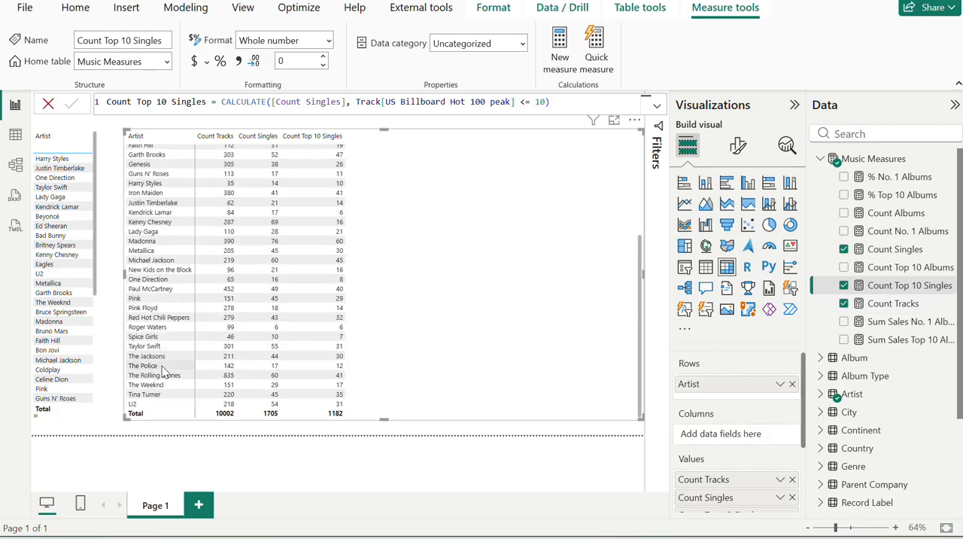
{"action": "key", "text": "alt+Tab"}
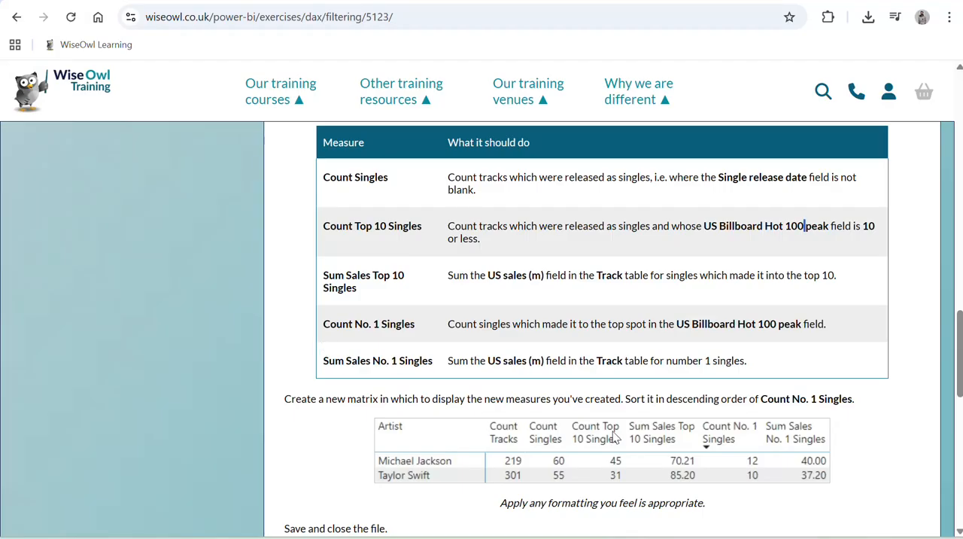
Create a new measure in Music Measures named Sum Sales Top 10 Singles, copying the name from the exercise page and checking its definition there.
{"action": "triple_click", "coordinate": [340, 276]}
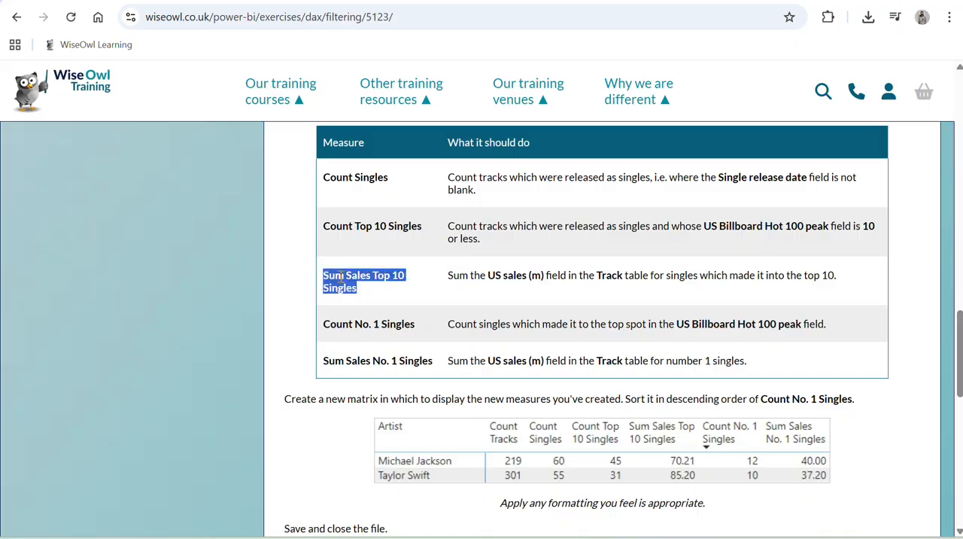
{"action": "key", "text": "alt+Tab"}
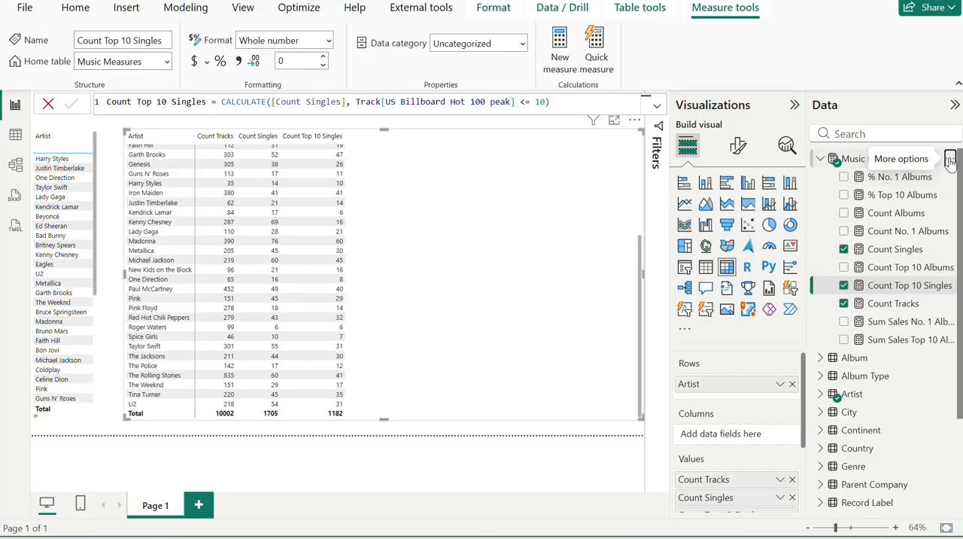
{"action": "left_click", "coordinate": [949, 159]}
{"action": "left_click", "coordinate": [895, 192]}
{"action": "type", "text": "Sum Sales Top 10 Singles"}
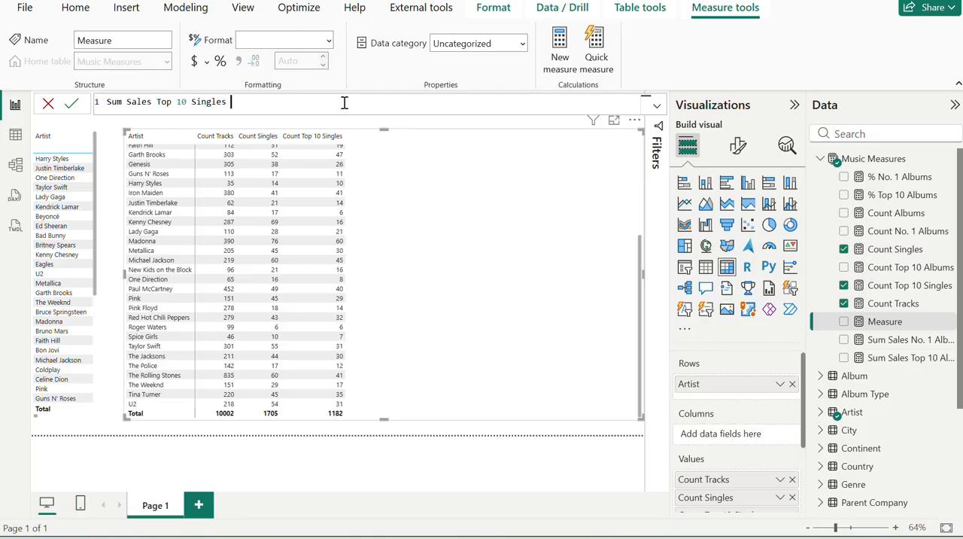
{"action": "key", "text": "alt+Tab"}
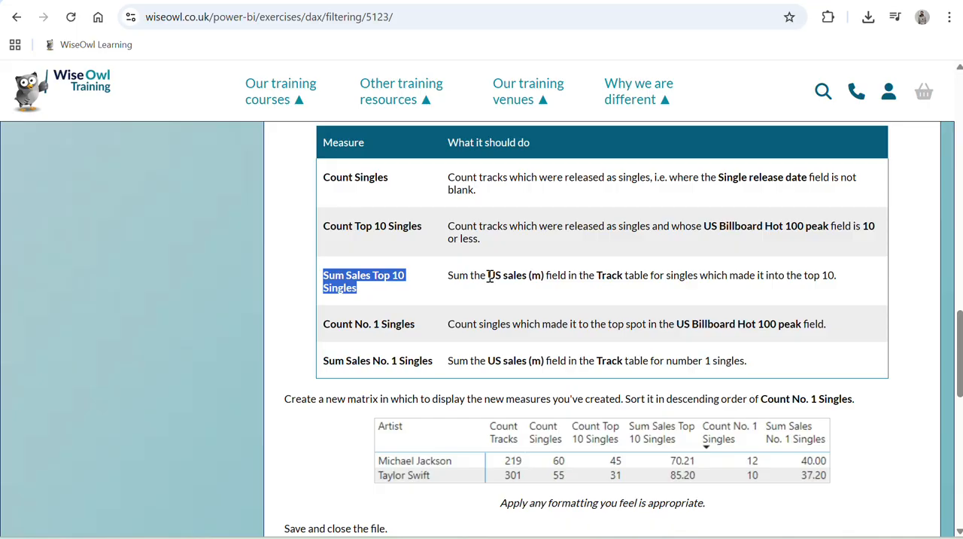
{"action": "key", "text": "alt+Tab"}
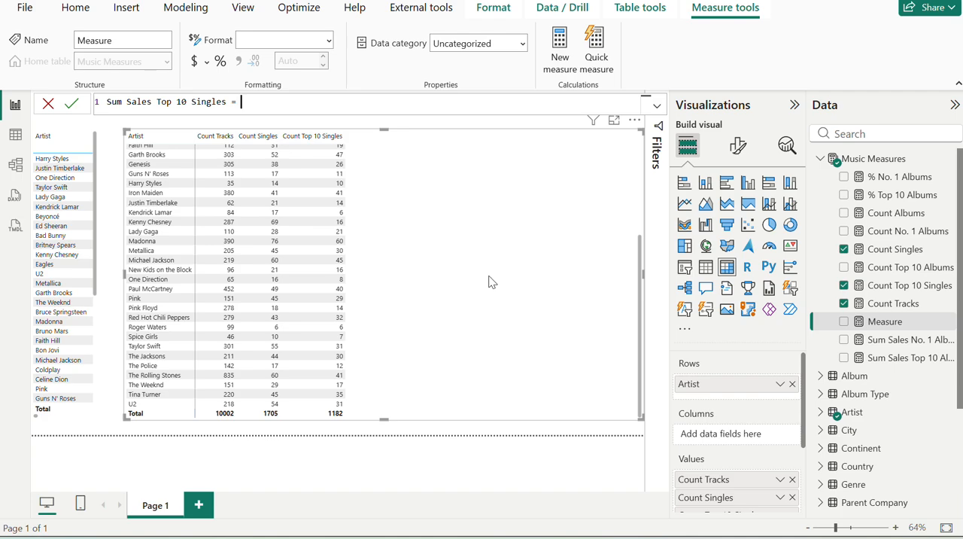
Start the Sum Sales Top 10 Singles formula with CALCULATE, discard the [Sum Sales No. 1 Albums] reference and nest SUM as its expression.
{"action": "type", "text": "CALCULATE([Sum Sales No. 1 Albums]"}
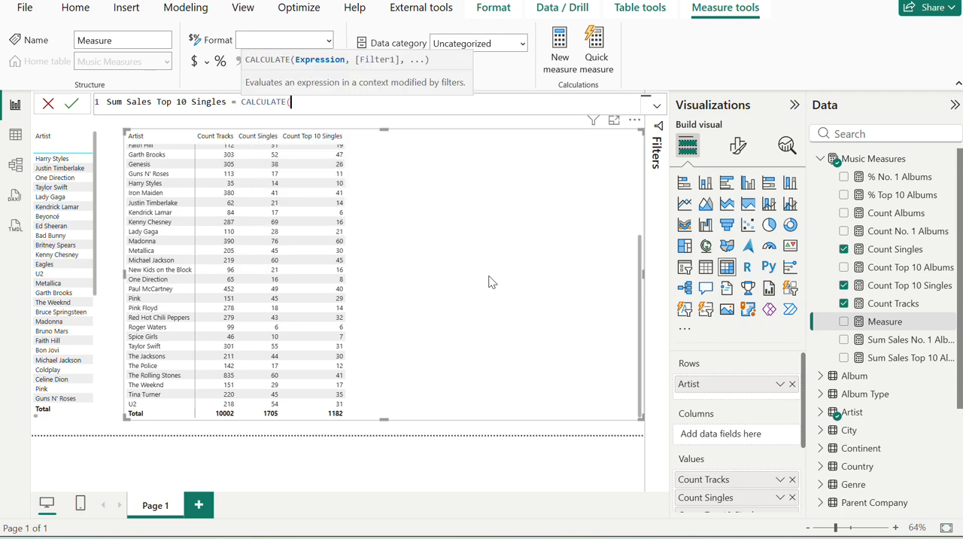
{"action": "key", "text": "BackSpace"}
{"action": "key", "text": "BackSpace"}
{"action": "key", "text": "BackSpace"}
{"action": "key", "text": "BackSpace"}
{"action": "key", "text": "BackSpace"}
{"action": "key", "text": "BackSpace"}
{"action": "key", "text": "BackSpace"}
{"action": "key", "text": "BackSpace"}
{"action": "key", "text": "BackSpace"}
{"action": "key", "text": "BackSpace"}
{"action": "key", "text": "BackSpace"}
{"action": "key", "text": "BackSpace"}
{"action": "key", "text": "BackSpace"}
{"action": "key", "text": "BackSpace"}
{"action": "key", "text": "BackSpace"}
{"action": "key", "text": "BackSpace"}
{"action": "key", "text": "BackSpace"}
{"action": "key", "text": "BackSpace"}
{"action": "key", "text": "BackSpace"}
{"action": "key", "text": "BackSpace"}
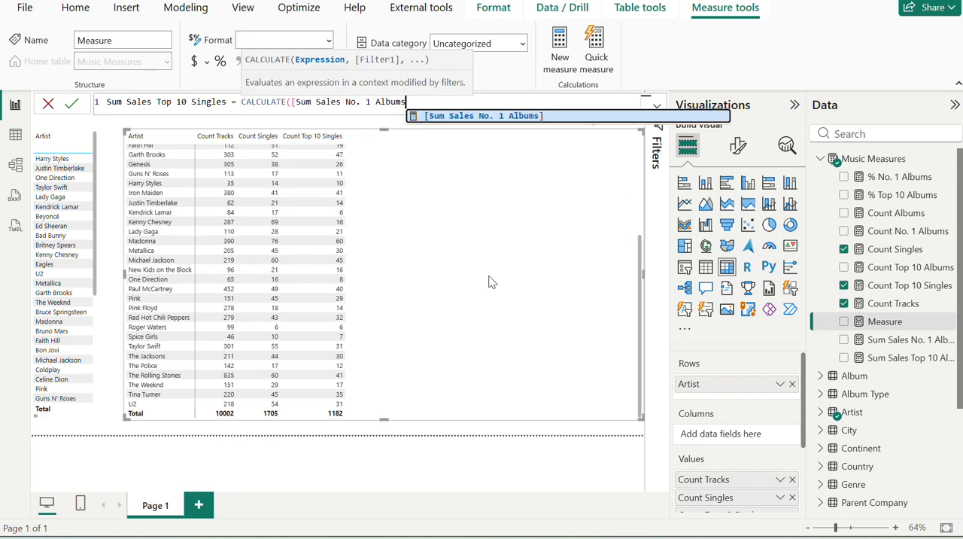
{"action": "key", "text": "BackSpace"}
{"action": "key", "text": "BackSpace"}
{"action": "type", "text": "sum"}
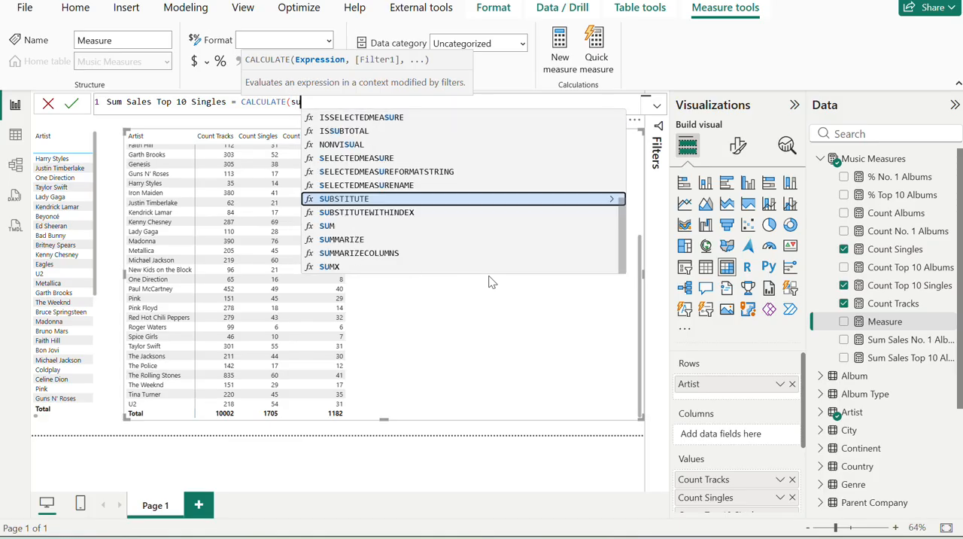
{"action": "key", "text": "Down"}
{"action": "key", "text": "Down"}
{"action": "key", "text": "Tab"}
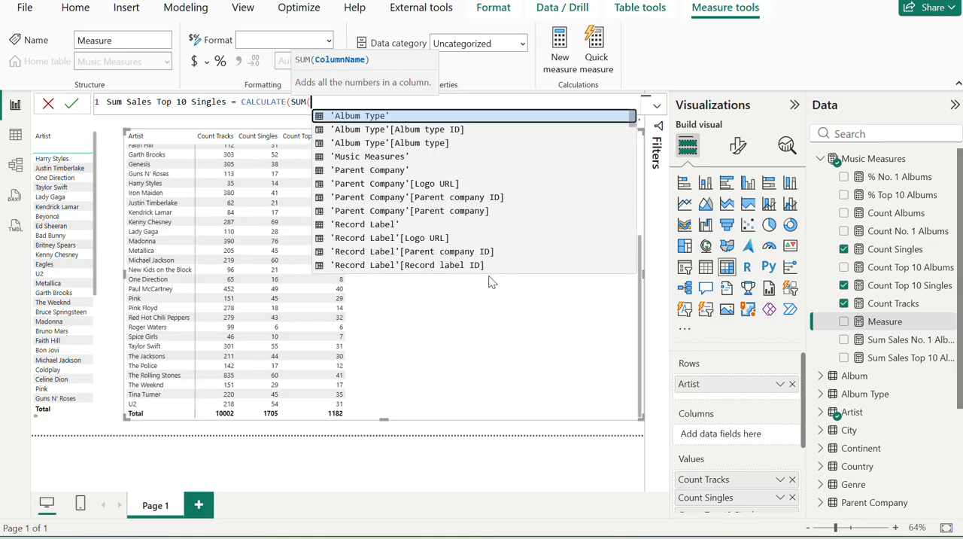
Try Album[US sales (m)] as the column summed in Sum Sales Top 10 Singles, and close the SUM expression.
{"action": "type", "text": "us"}
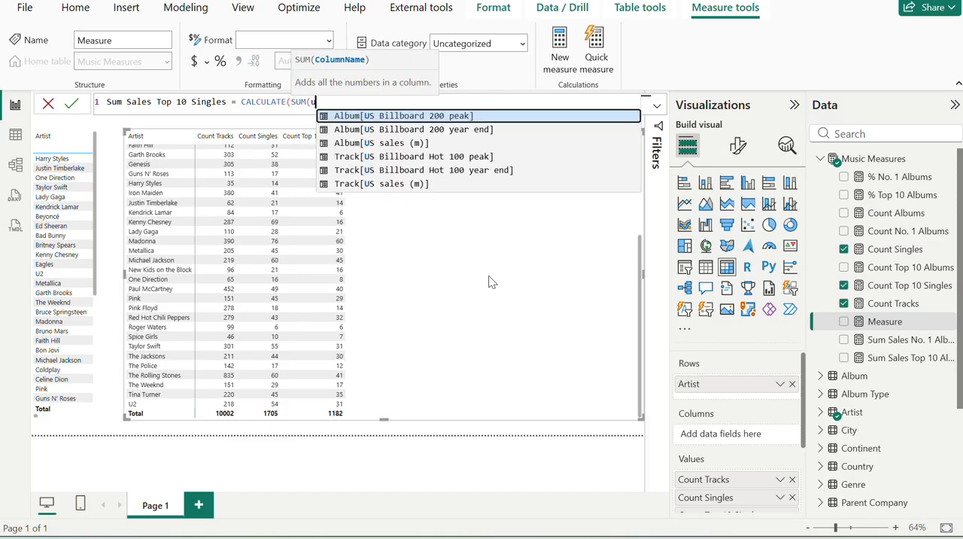
{"action": "key", "text": "Down"}
{"action": "key", "text": "Down"}
{"action": "key", "text": "Tab"}
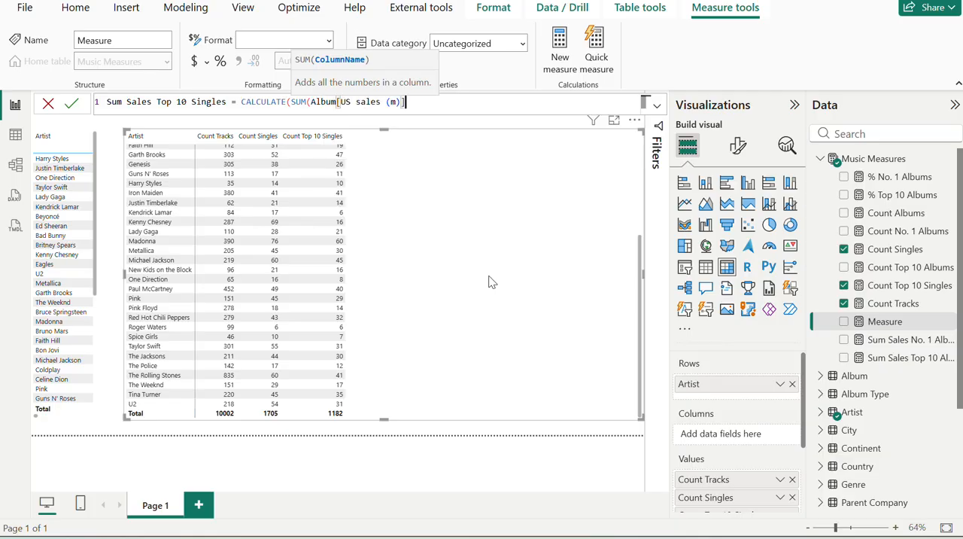
{"action": "type", "text": "),"}
{"action": "key", "text": "BackSpace"}
{"action": "type", "text": "),"}
{"action": "key", "text": "shift+Return"}
Recheck the exercise definition, filter Sum Sales Top 10 Singles by Track[US Billboard Hot 100 peak] <= 10 and commit the measure.
{"action": "key", "text": "alt+Tab"}
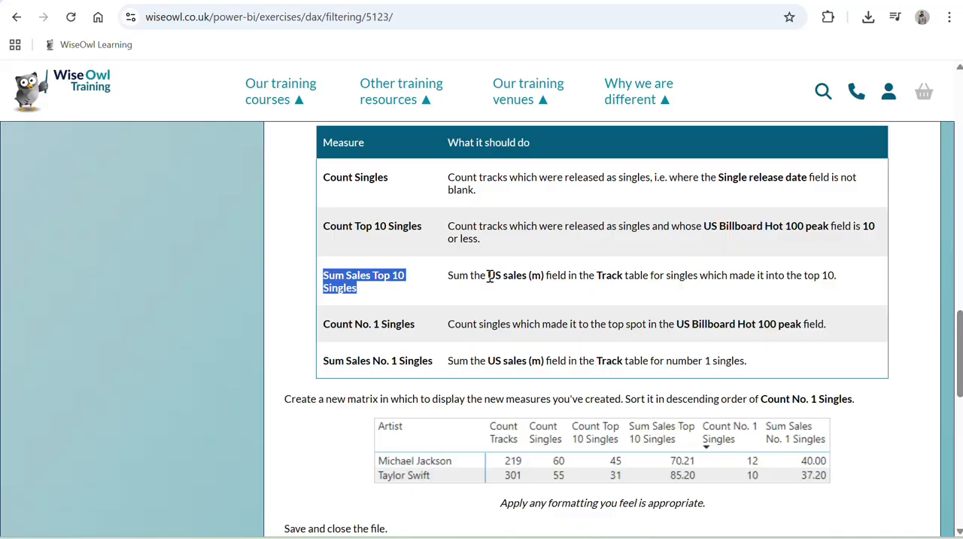
{"action": "key", "text": "alt+Tab"}
{"action": "type", "text": "us"}
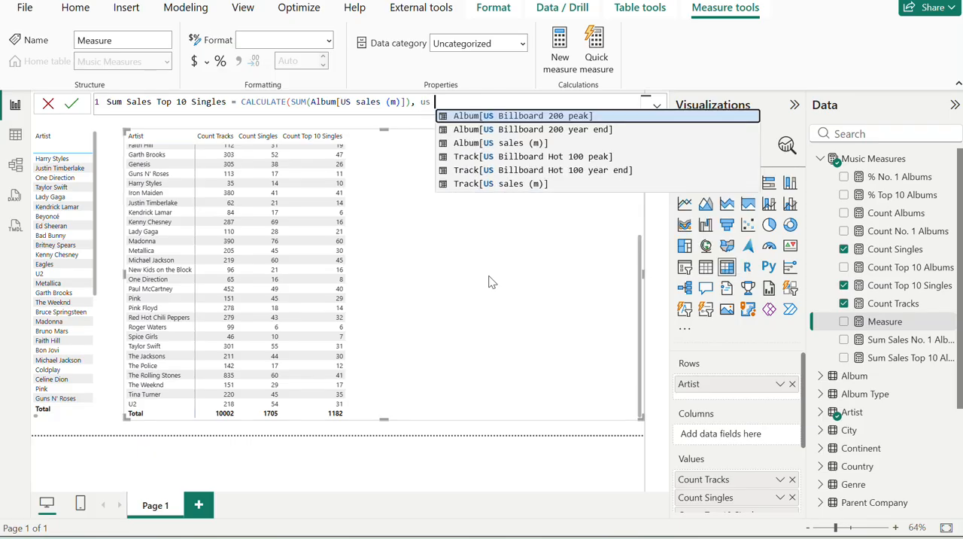
{"action": "key", "text": "Down"}
{"action": "key", "text": "Down"}
{"action": "key", "text": "Tab"}
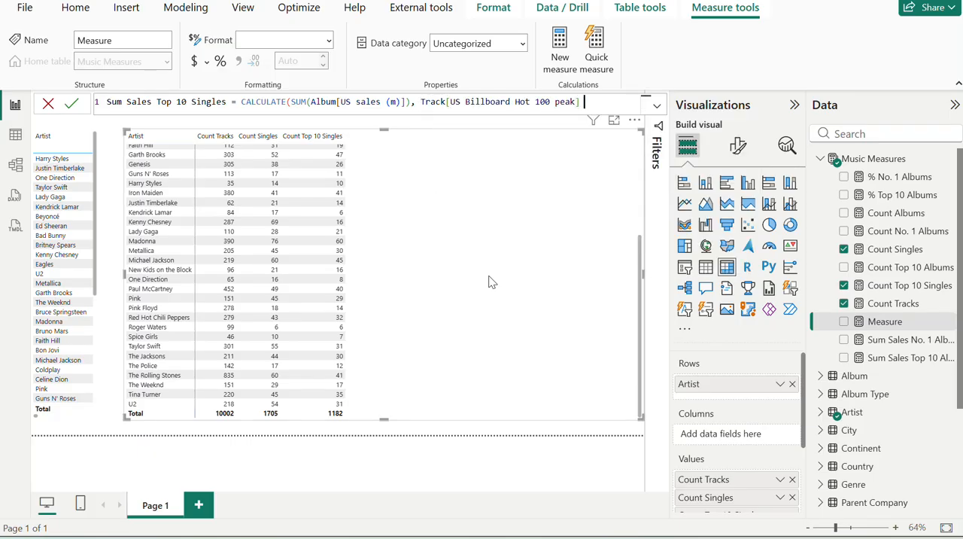
{"action": "type", "text": "<= 10"}
{"action": "type", "text": ")"}
{"action": "key", "text": "Return"}
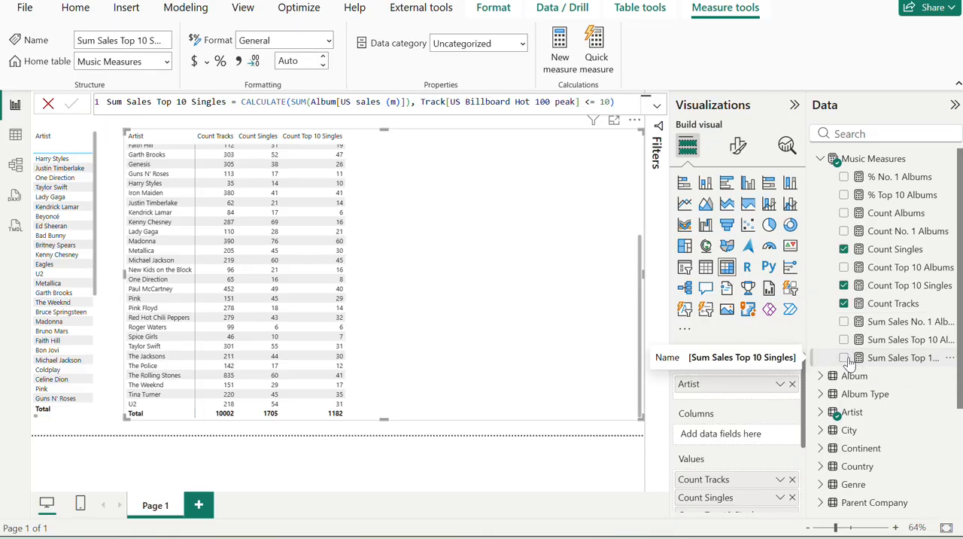
Add Sum Sales Top 10 Singles to the second artist matrix and compare its Michael Jackson and Taylor Swift figures with the exercise sample.
{"action": "left_click", "coordinate": [845, 359]}
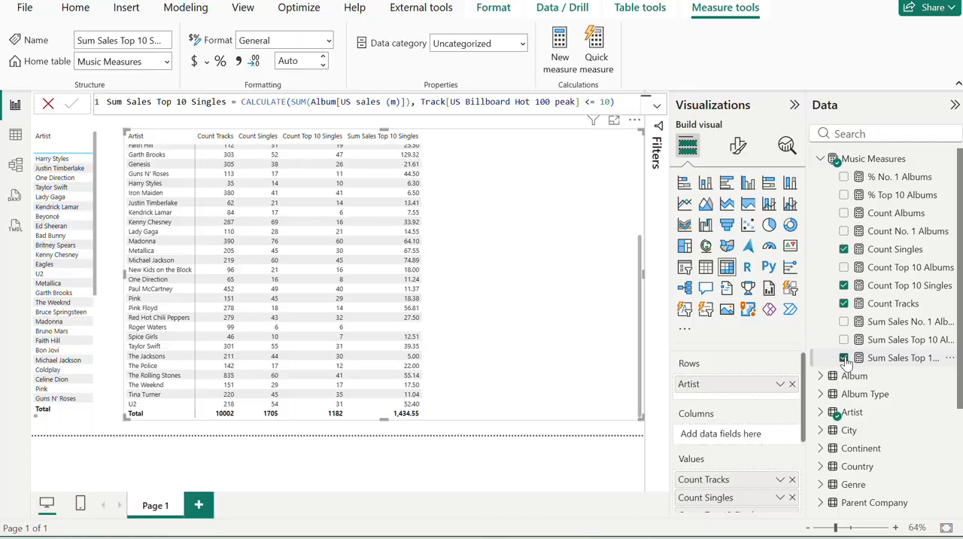
{"action": "key", "text": "alt+Tab"}
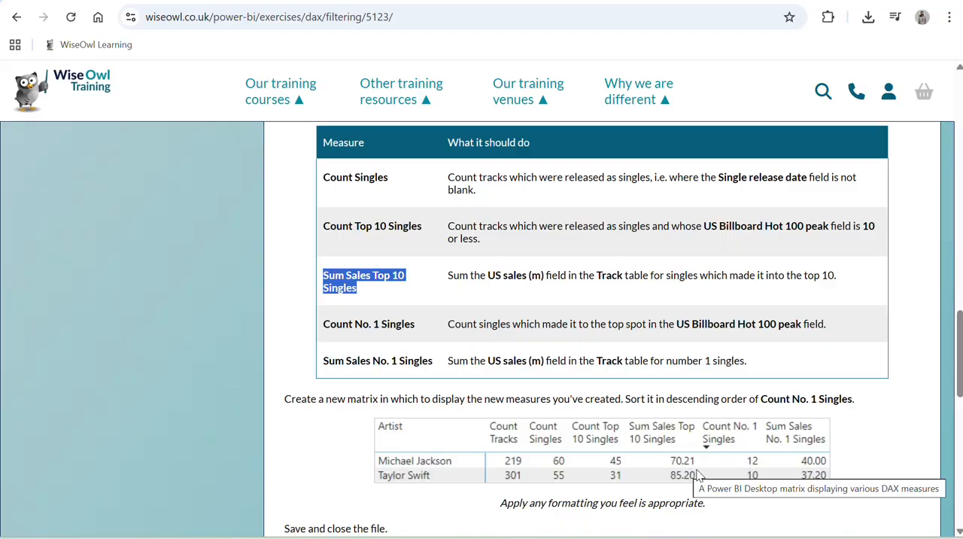
{"action": "key", "text": "alt+Tab"}
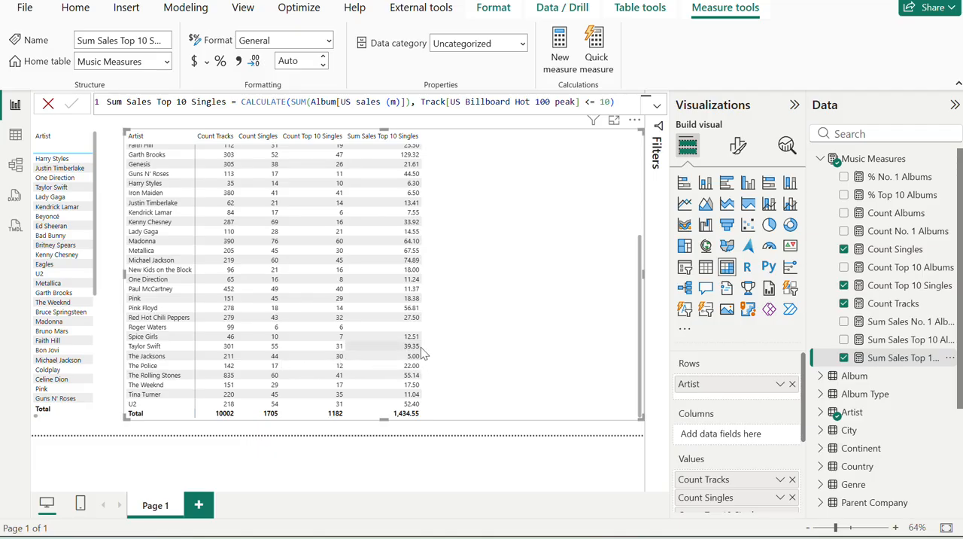
{"action": "key", "text": "alt+Tab"}
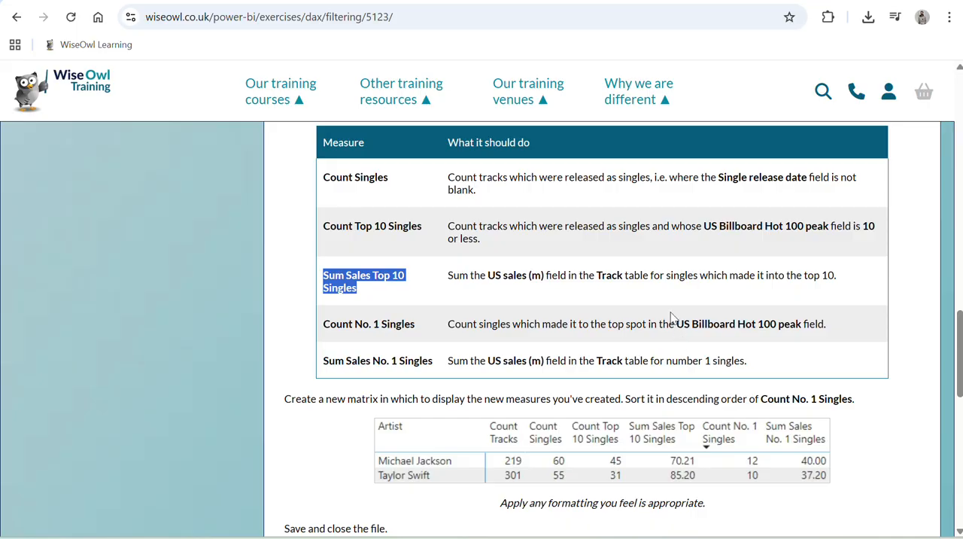
{"action": "key", "text": "alt+Tab"}
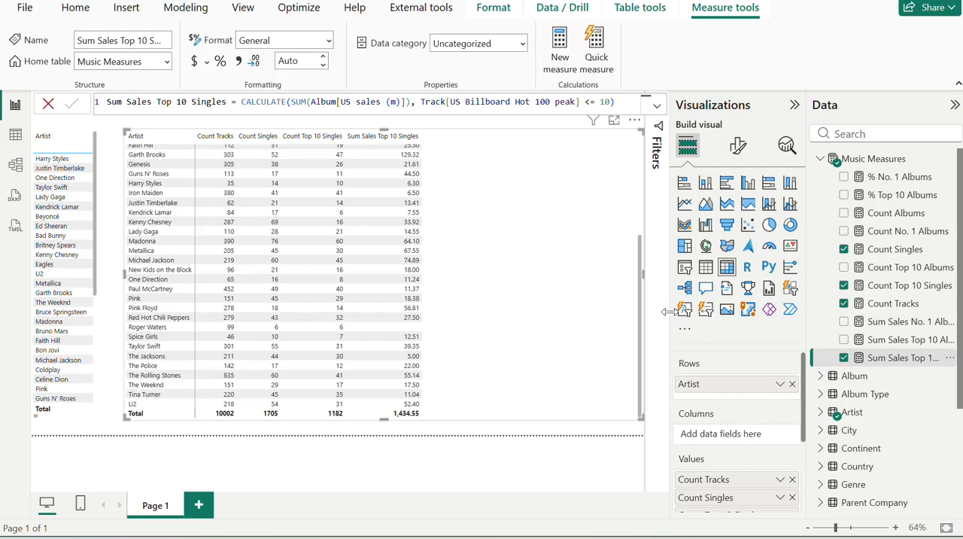
{"action": "key", "text": "alt+Tab"}
{"action": "key", "text": "alt+Tab"}
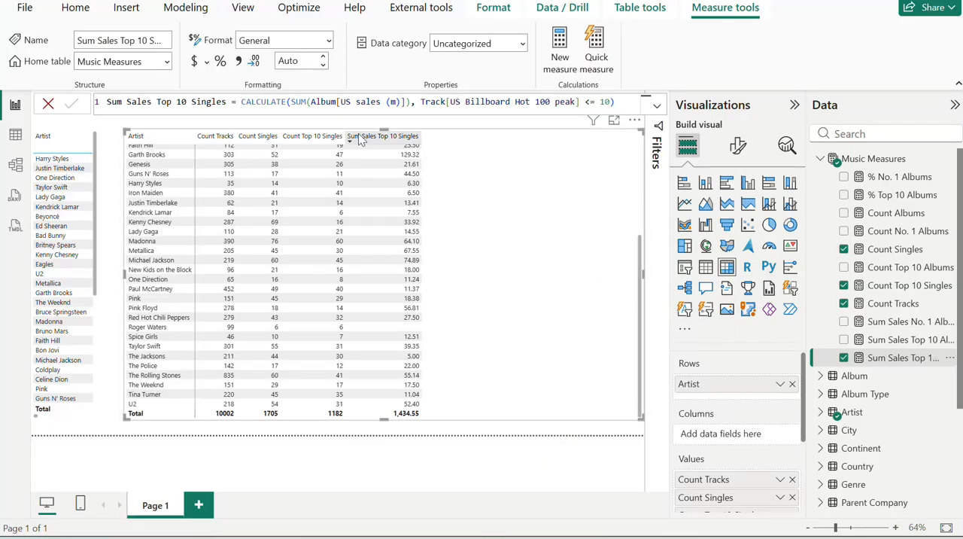
Review the summed column and filter in the Sum Sales Top 10 Singles formula against the definition on the exercise page.
{"action": "left_click", "coordinate": [411, 103]}
{"action": "key", "text": "shift+End"}
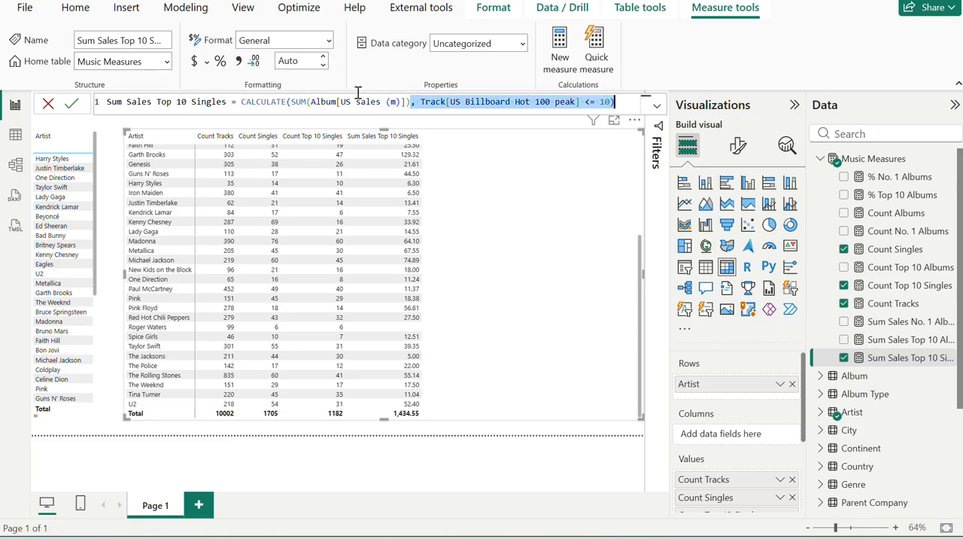
{"action": "left_click_drag", "start_coordinate": [358, 91], "coordinate": [344, 111]}
{"action": "key", "text": "alt+Tab"}
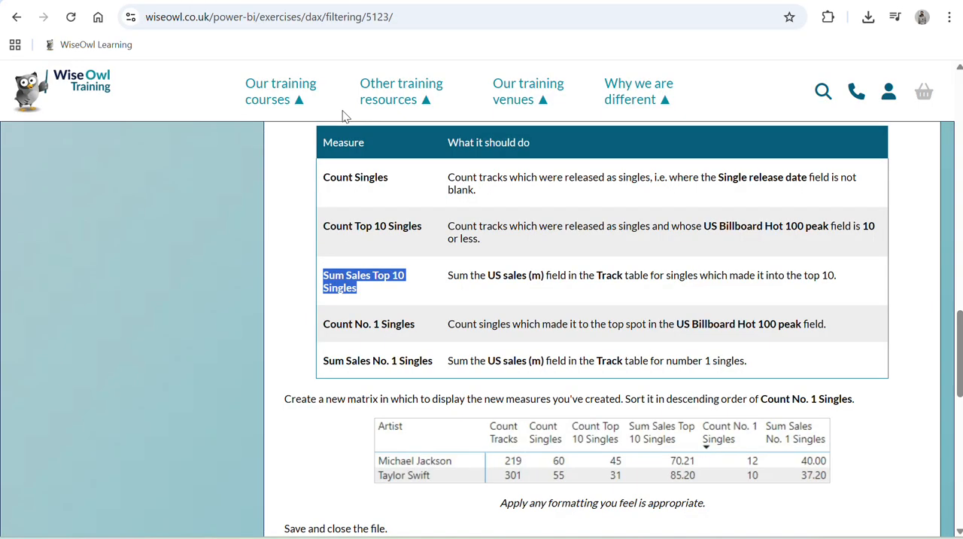
{"action": "key", "text": "alt+Tab"}
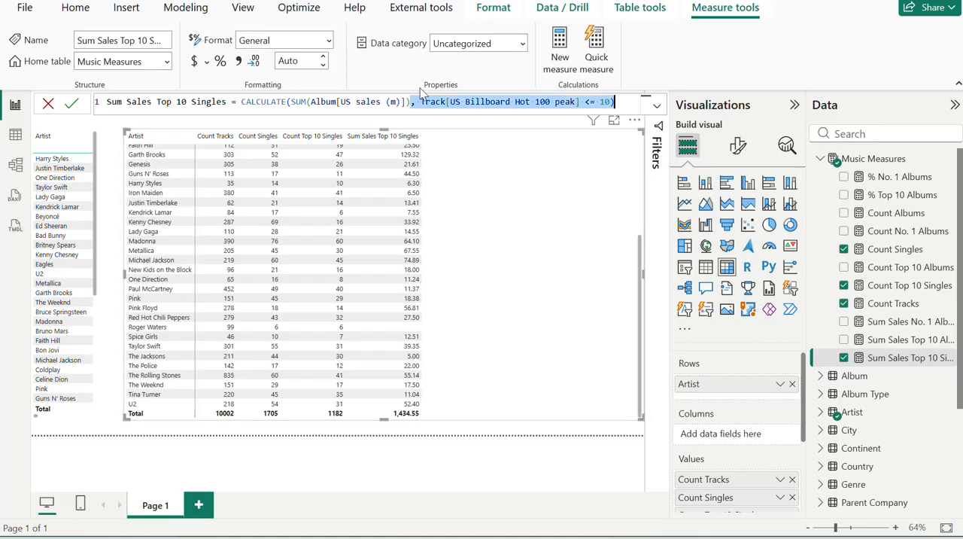
Replace Album[US sales (m)] with Track[US sales (m)] inside the SUM of Sum Sales Top 10 Singles and try to commit the formula.
{"action": "left_click", "coordinate": [407, 101]}
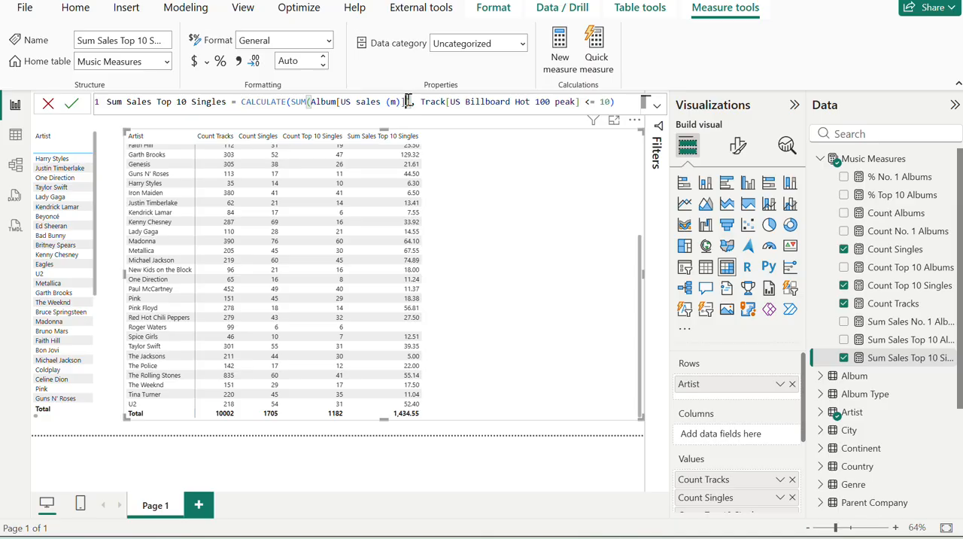
{"action": "left_click_drag", "start_coordinate": [409, 99], "coordinate": [312, 99]}
{"action": "type", "text": "Us"}
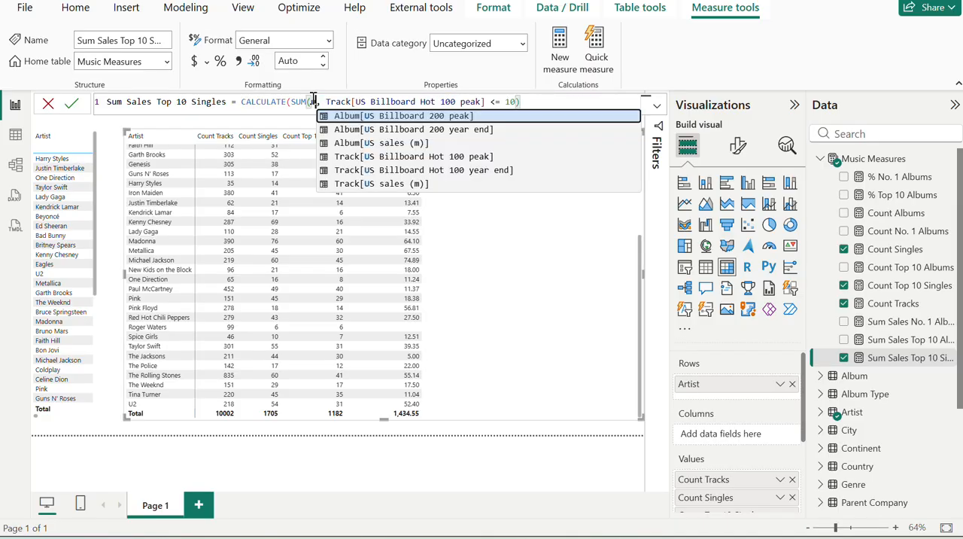
{"action": "key", "text": "Down"}
{"action": "key", "text": "Down"}
{"action": "key", "text": "Down"}
{"action": "key", "text": "Down"}
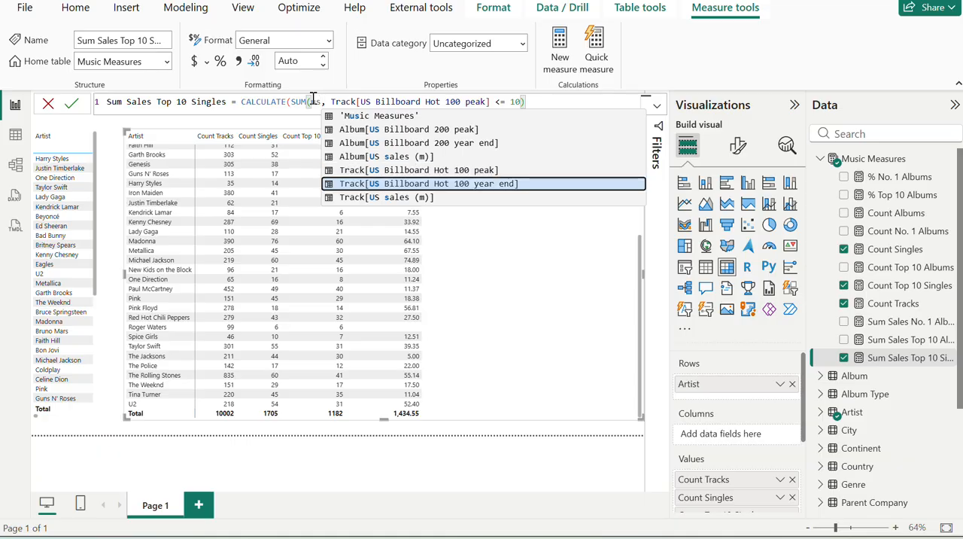
{"action": "key", "text": "Down"}
{"action": "key", "text": "Tab"}
{"action": "key", "text": "Return"}
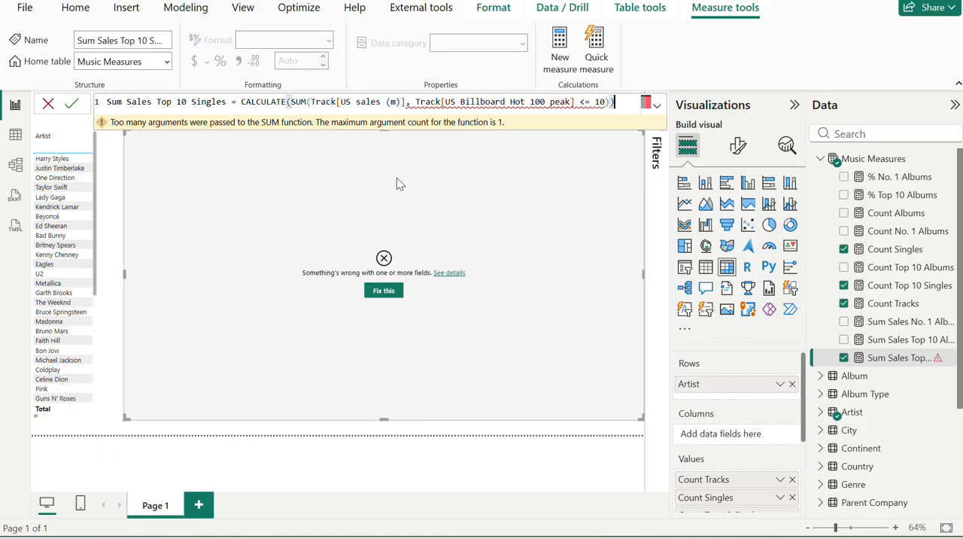
Remove the filter argument from inside SUM and close the bracket right after Track[US sales (m)], ready for a CALCULATE filter.
{"action": "double_click", "coordinate": [419, 102]}
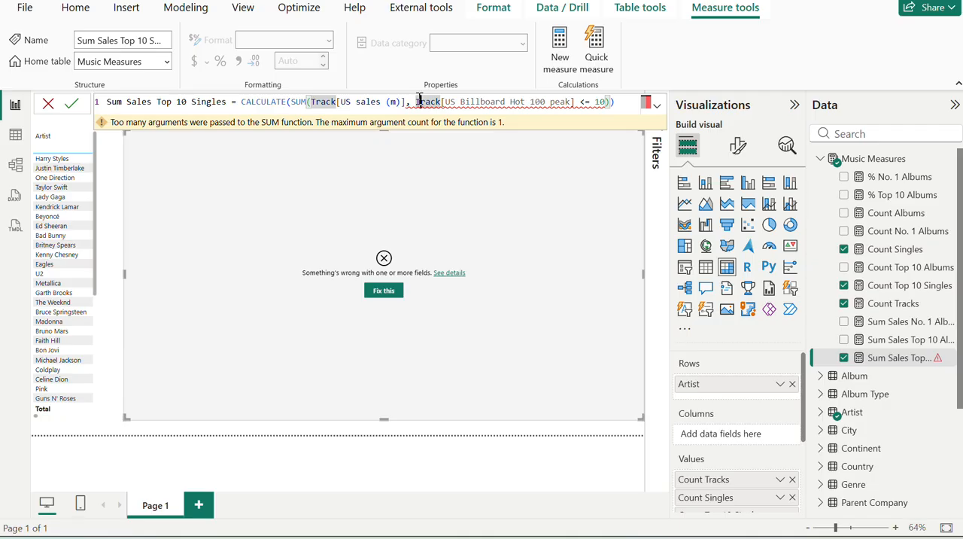
{"action": "left_click_drag", "start_coordinate": [418, 102], "coordinate": [616, 98]}
{"action": "type", "text": "T"}
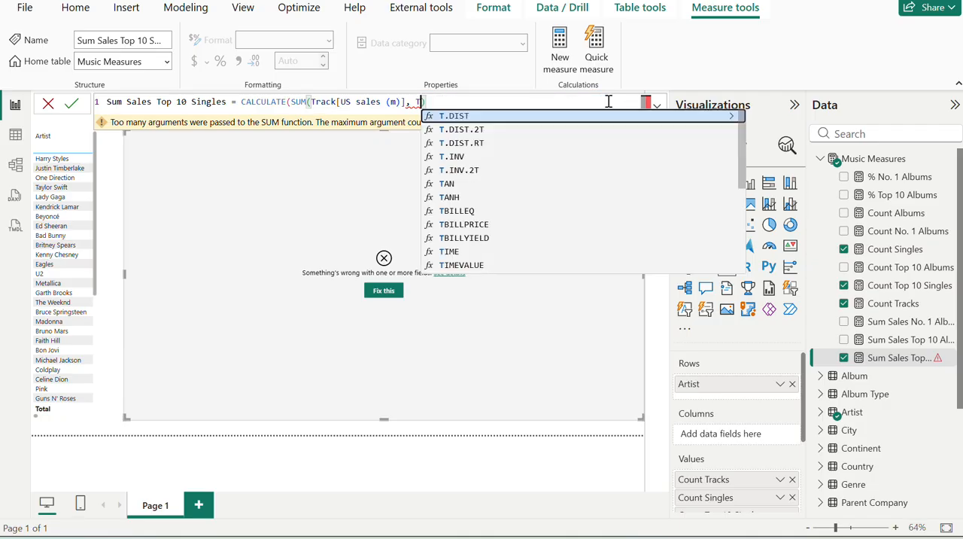
{"action": "key", "text": "BackSpace"}
{"action": "key", "text": "BackSpace"}
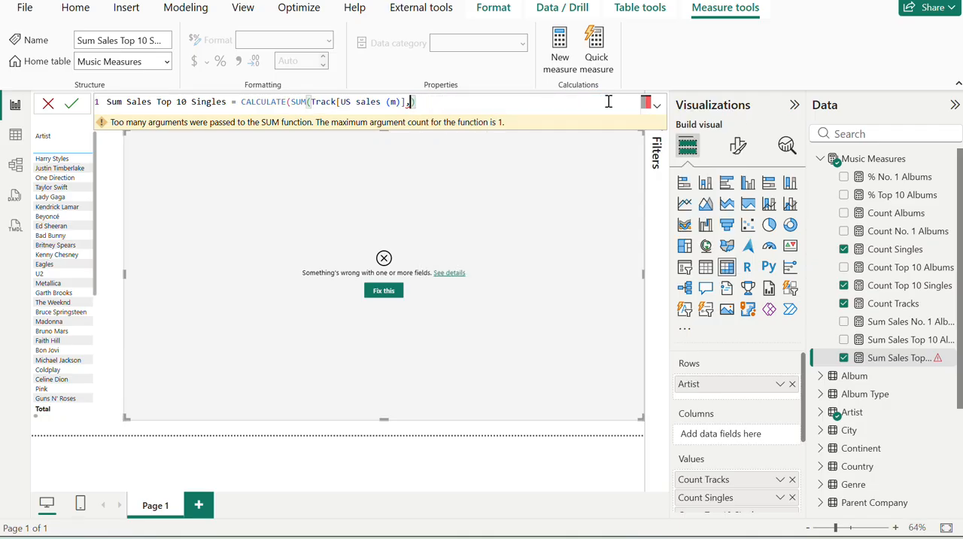
{"action": "key", "text": "BackSpace"}
{"action": "type", "text": "), "}
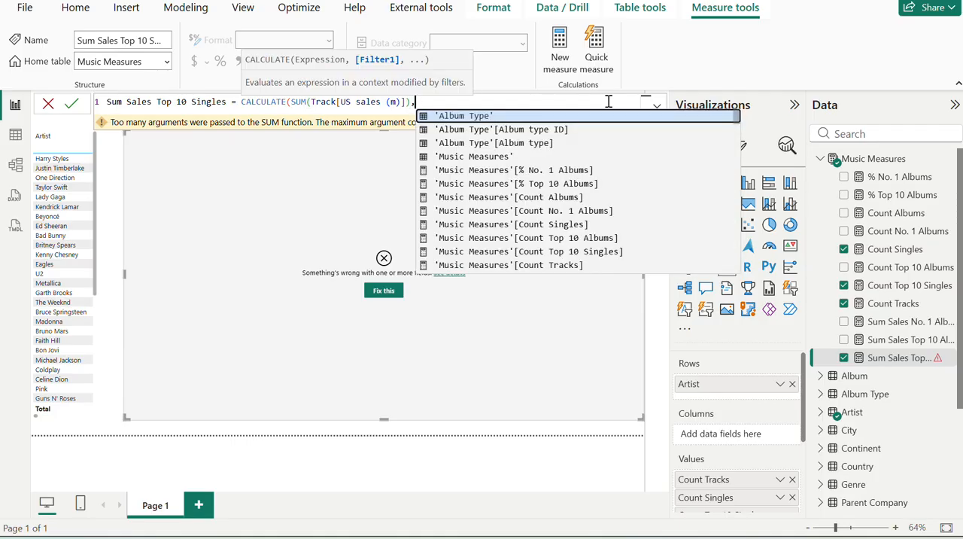
{"action": "type", "text": "us"}
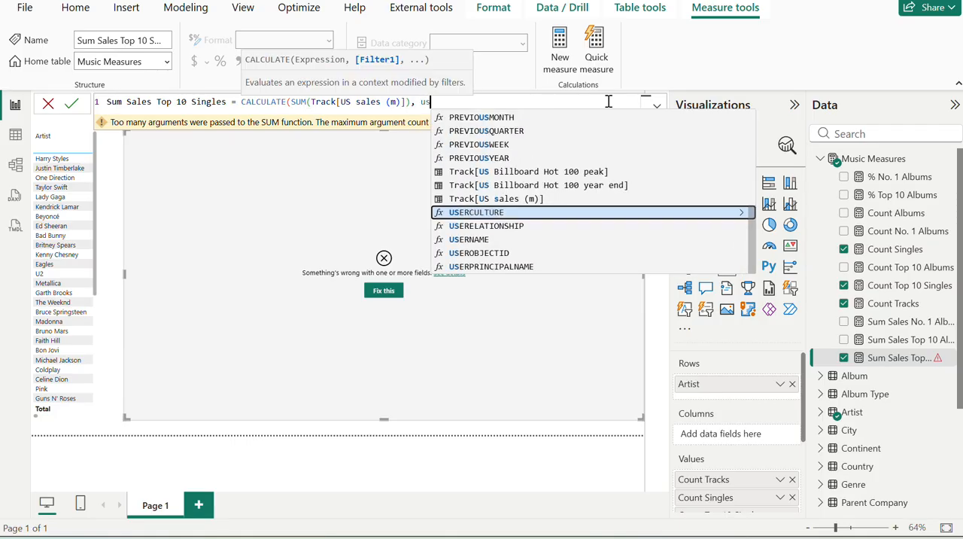
Insert the filter Track[US Billboard Hot 100 peak] <=10 as CALCULATE's second argument and commit Sum Sales Top 10 Singles.
{"action": "key", "text": "Up"}
{"action": "key", "text": "Up"}
{"action": "key", "text": "Up"}
{"action": "key", "text": "Tab"}
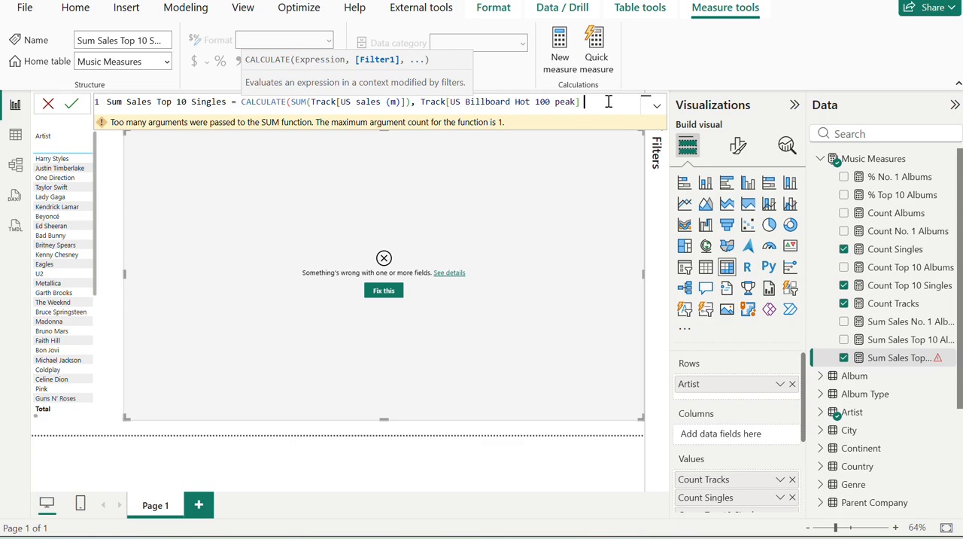
{"action": "type", "text": "<=10)"}
{"action": "key", "text": "Return"}
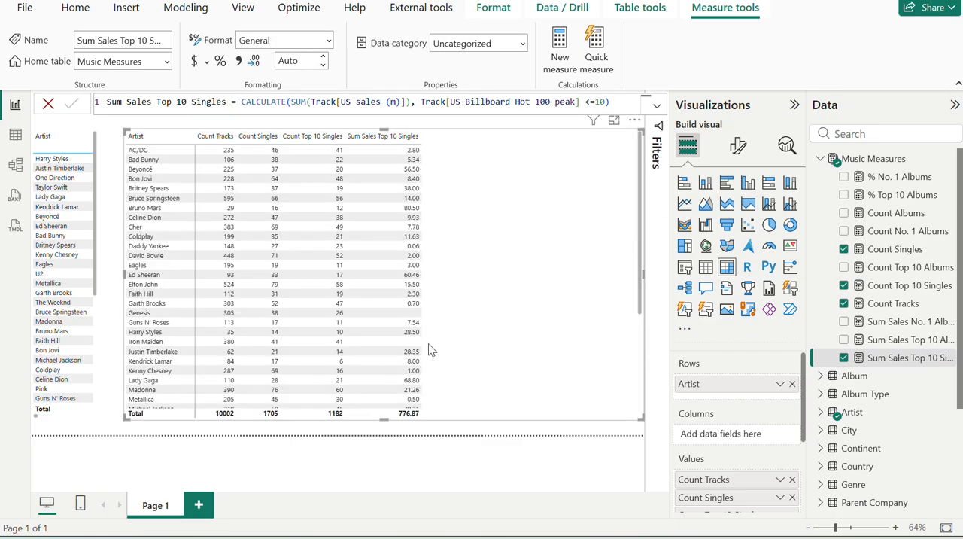
Compare the Michael Jackson and Taylor Swift rows of the artist matrix with the sample matrix on the exercise page.
{"action": "scroll", "coordinate": [428, 366], "scroll_direction": "down", "scroll_amount": 5}
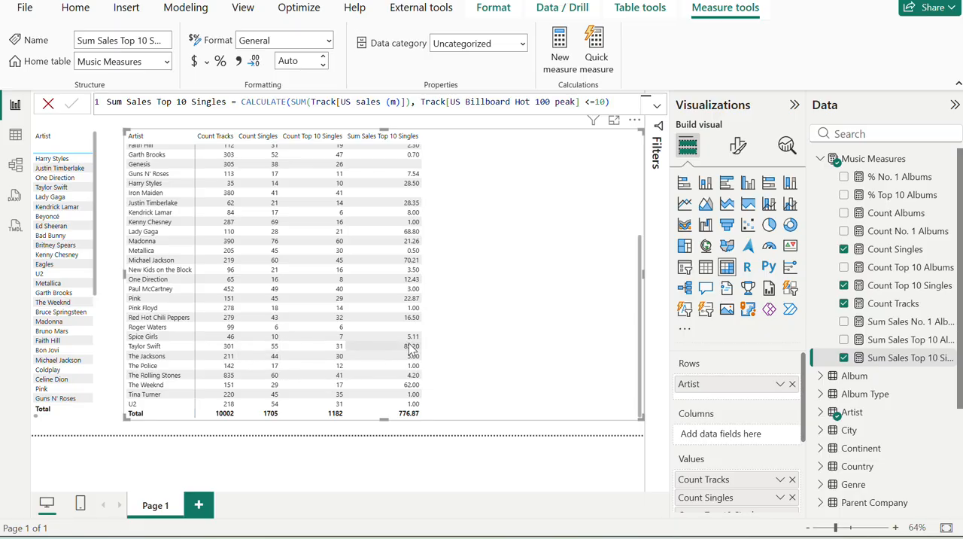
{"action": "key", "text": "alt+Tab"}
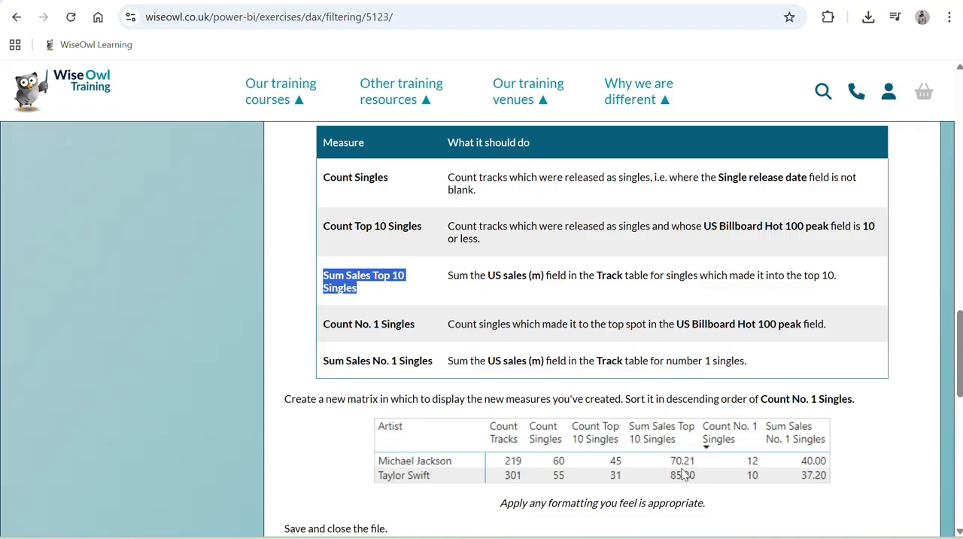
{"action": "key", "text": "alt+Tab"}
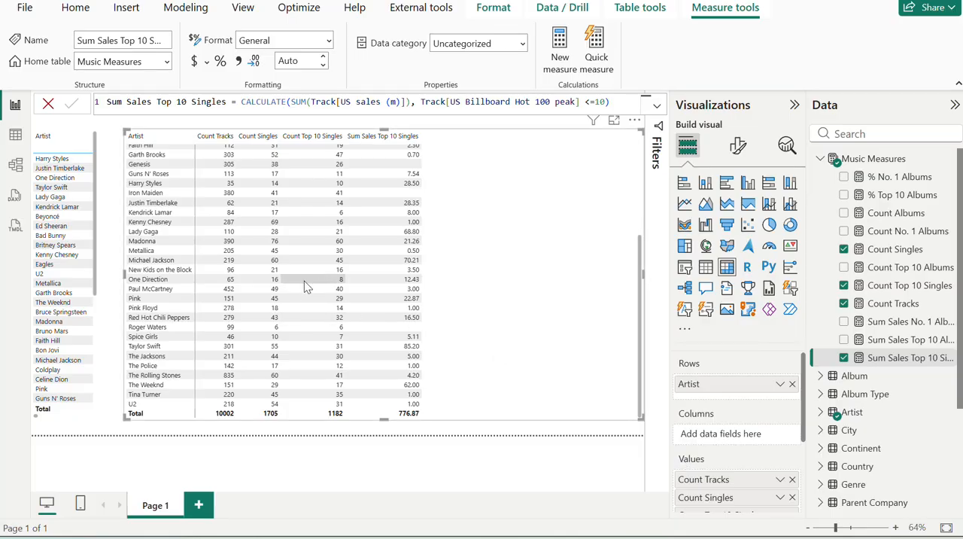
Create a new measure in the Music Measures table named Count No. 1 Singles, copying the name from the exercise page.
{"action": "key", "text": "alt+Tab"}
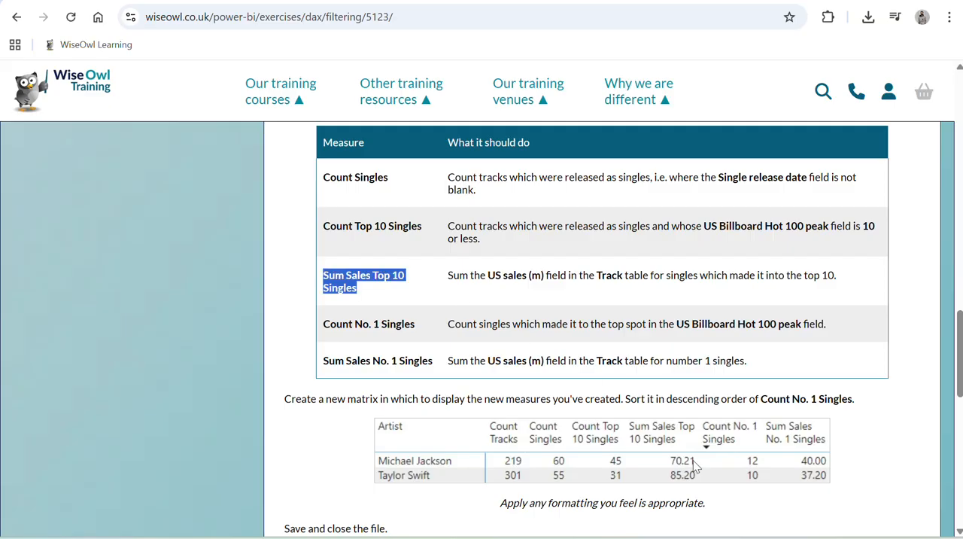
{"action": "triple_click", "coordinate": [363, 325]}
{"action": "key", "text": "ctrl+c"}
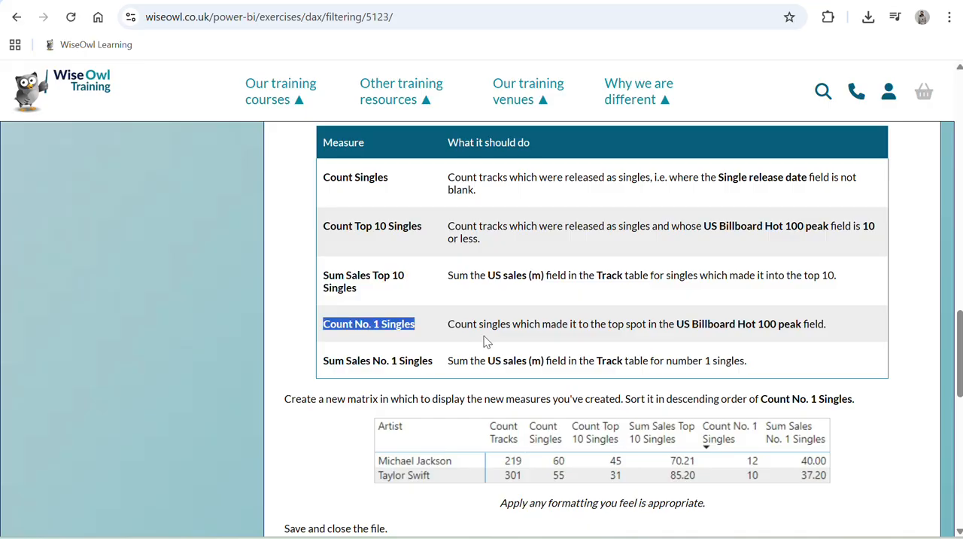
{"action": "key", "text": "alt+Tab"}
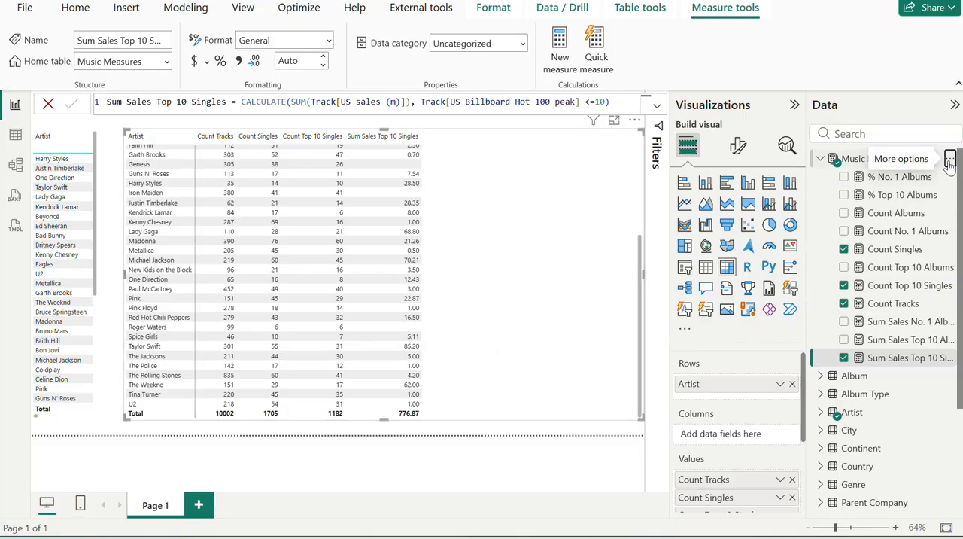
{"action": "left_click", "coordinate": [950, 161]}
{"action": "left_click", "coordinate": [874, 188]}
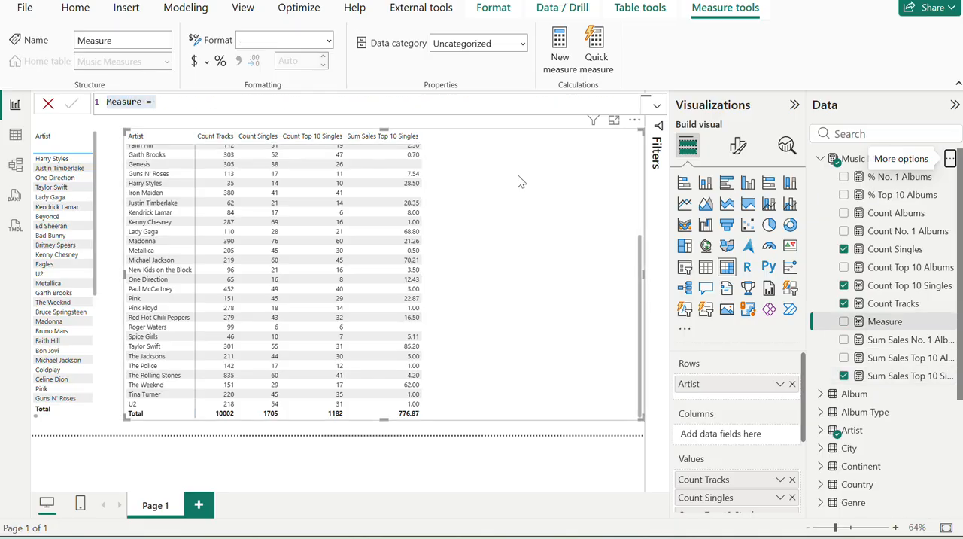
{"action": "key", "text": "ctrl+v"}
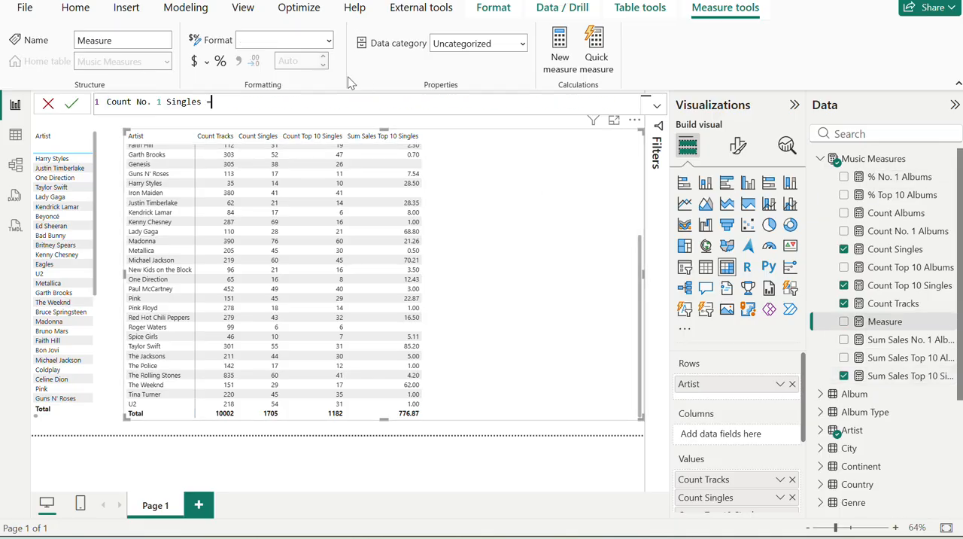
Read the Count No. 1 Singles definition on the exercise page and start the formula with CALCULATE([Count Singles], as its expression.
{"action": "key", "text": "alt+Tab"}
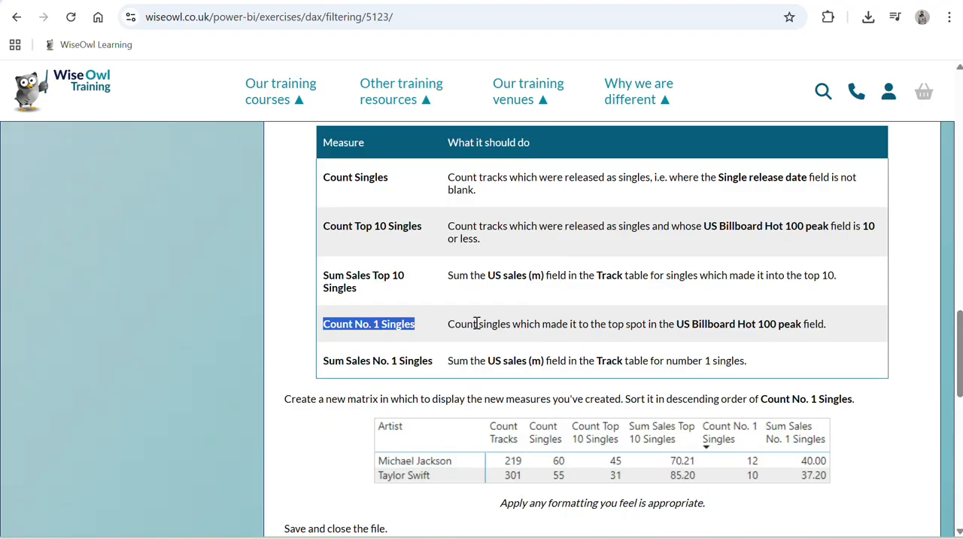
{"action": "left_click_drag", "start_coordinate": [476, 324], "coordinate": [693, 336]}
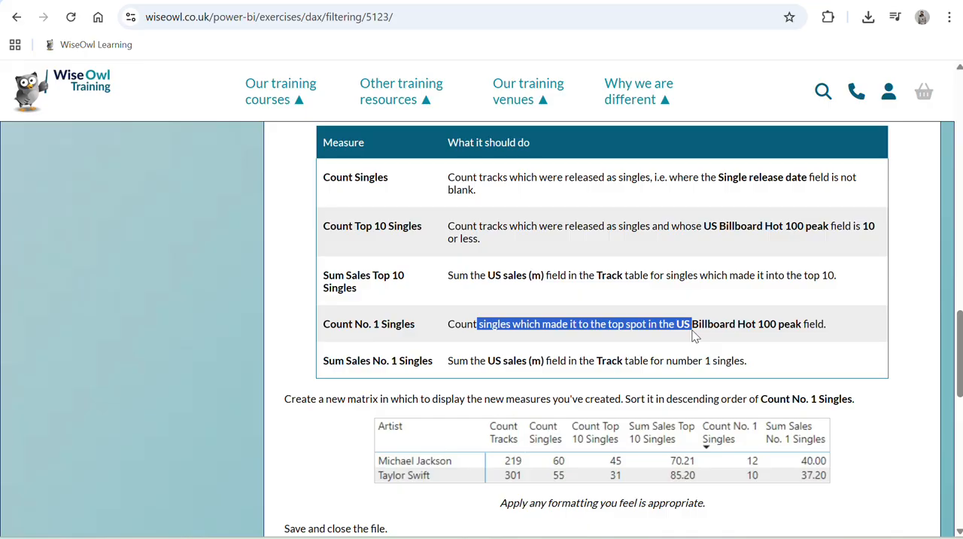
{"action": "key", "text": "alt+Tab"}
{"action": "type", "text": "CALCULATE("}
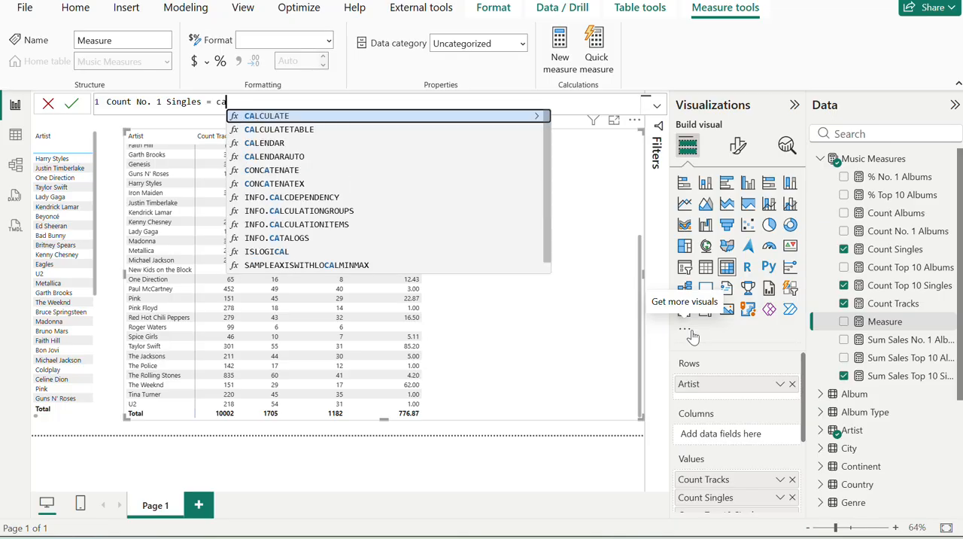
{"action": "type", "text": "cou"}
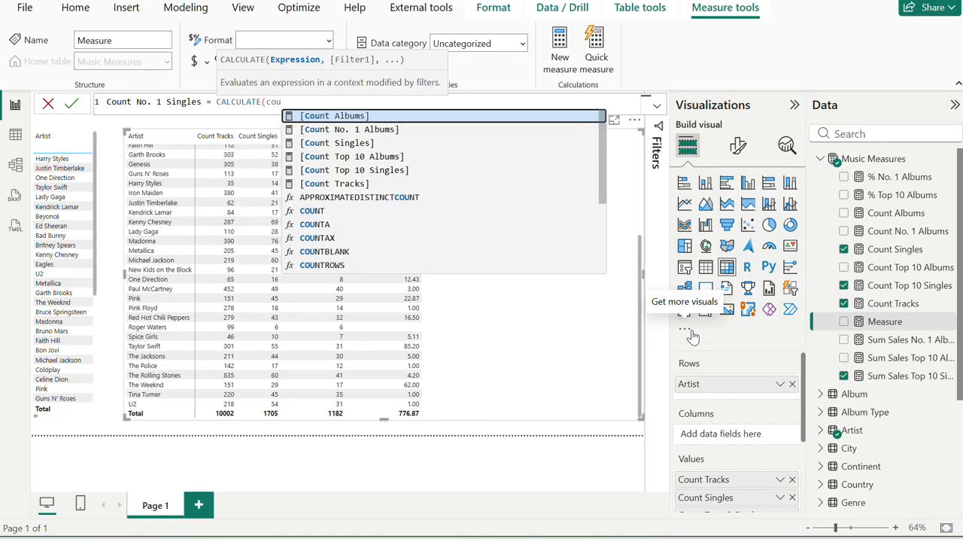
{"action": "key", "text": "Down"}
{"action": "key", "text": "Down"}
{"action": "key", "text": "Tab"}
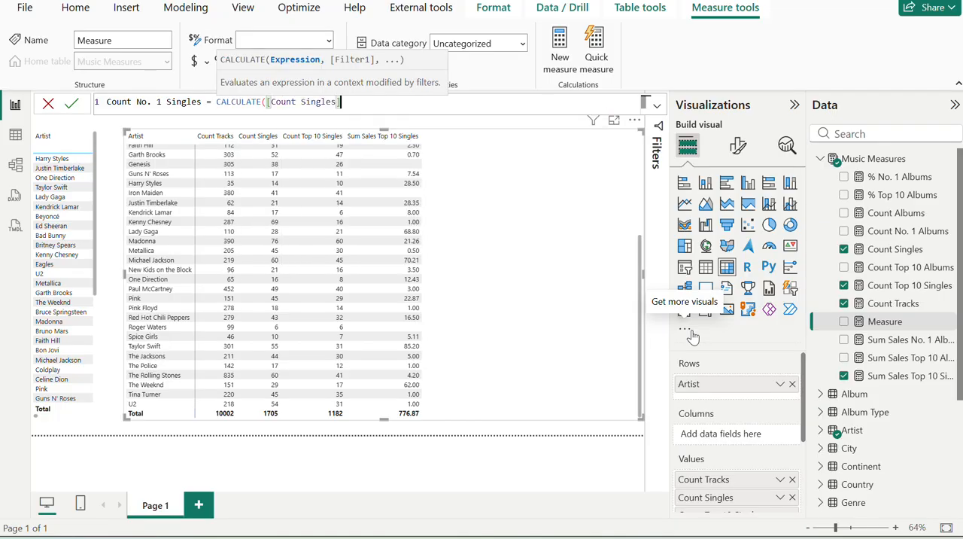
{"action": "type", "text": ","}
Add the filter Track[US Billboard Hot 100 peak] =1 to CALCULATE and commit the Count No. 1 Singles measure.
{"action": "key", "text": "alt+Tab"}
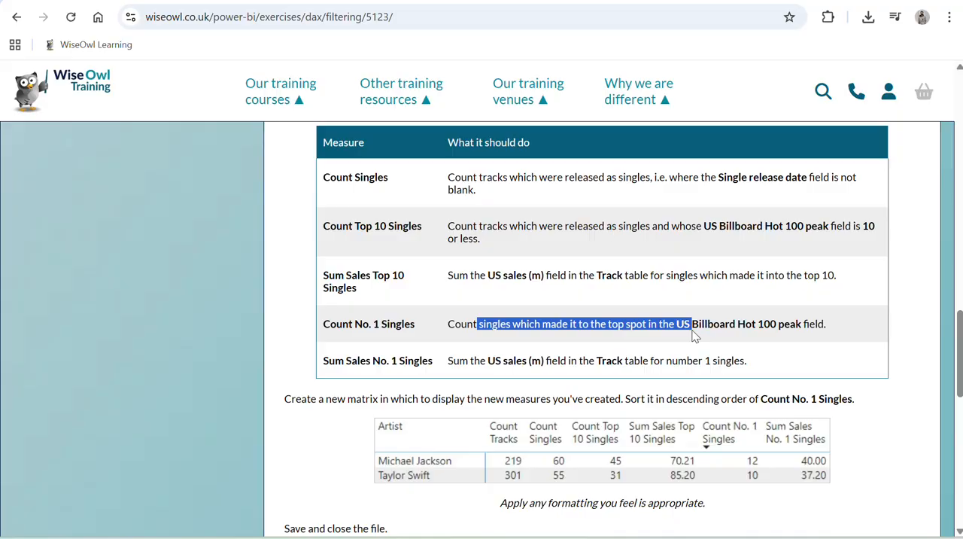
{"action": "key", "text": "alt+Tab"}
{"action": "type", "text": "us"}
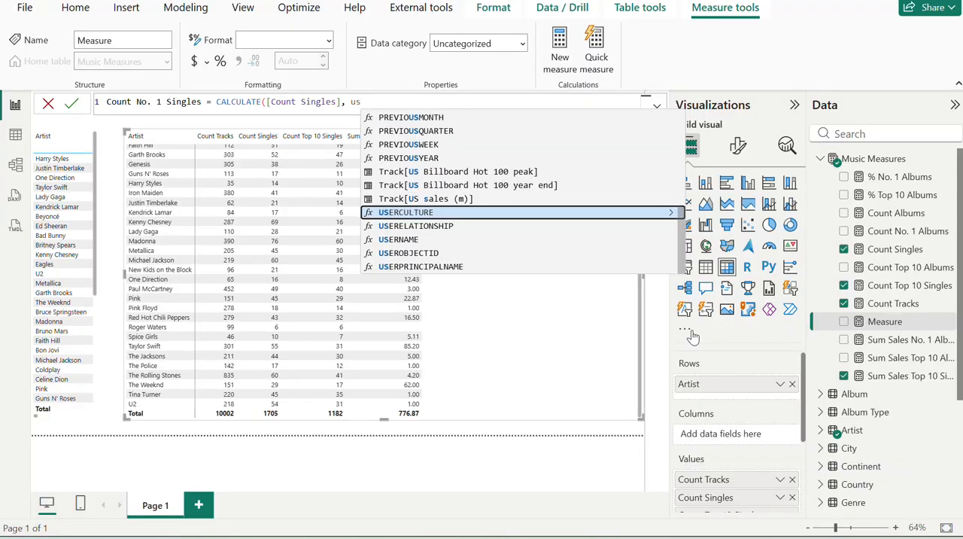
{"action": "key", "text": "Up"}
{"action": "key", "text": "Up"}
{"action": "key", "text": "Up"}
{"action": "key", "text": "Tab"}
{"action": "type", "text": "="}
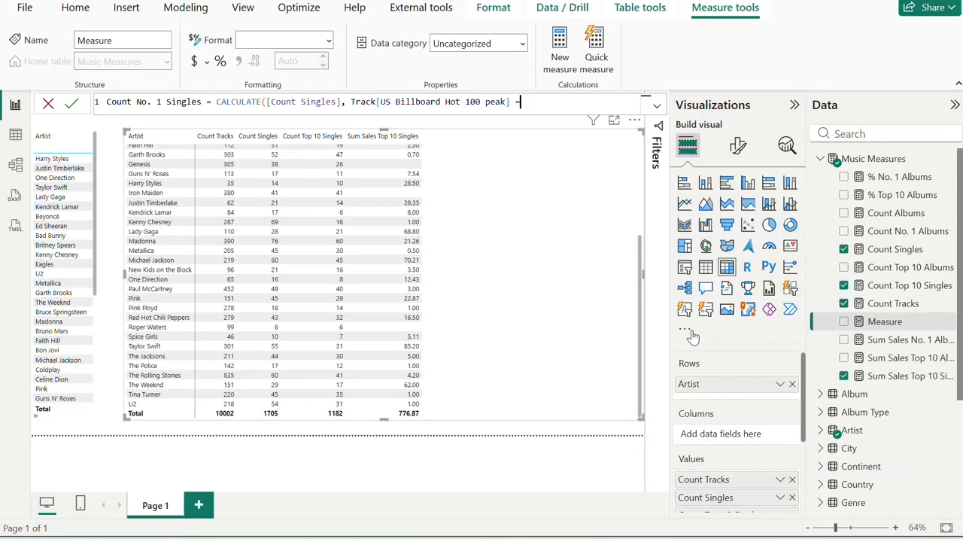
{"action": "type", "text": "1)"}
{"action": "key", "text": "Return"}
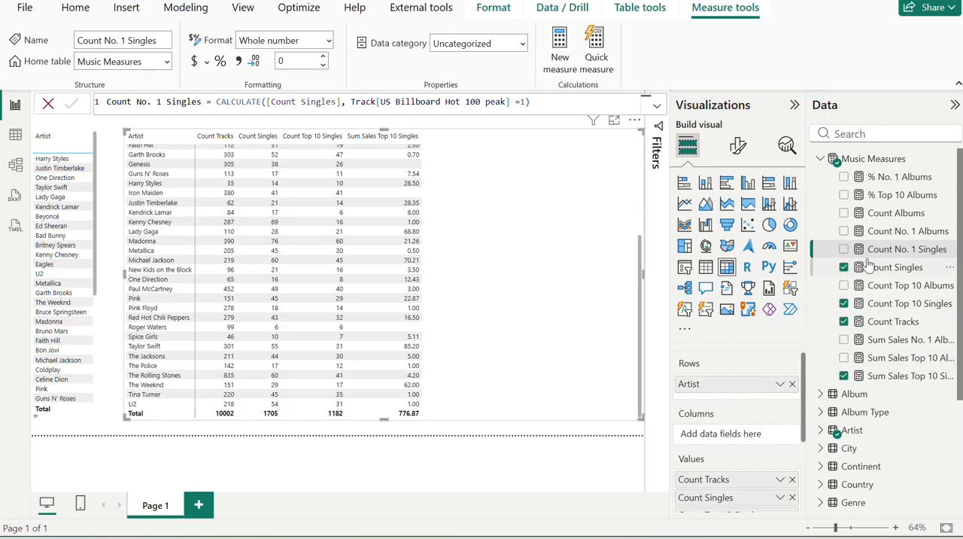
Add Count No. 1 Singles to the artist matrix, sort it descending by that measure and compare it with the exercise's sample matrix.
{"action": "left_click", "coordinate": [843, 249]}
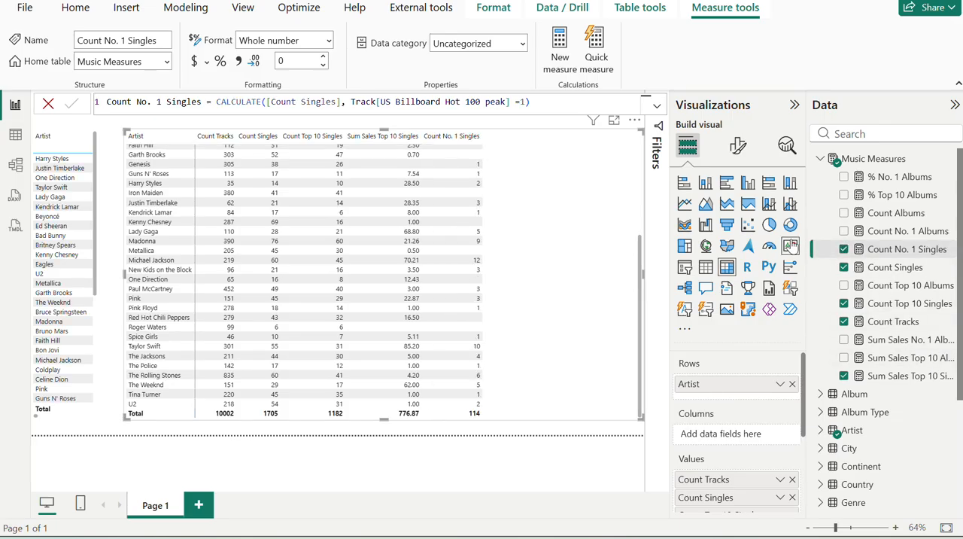
{"action": "key", "text": "alt+Tab"}
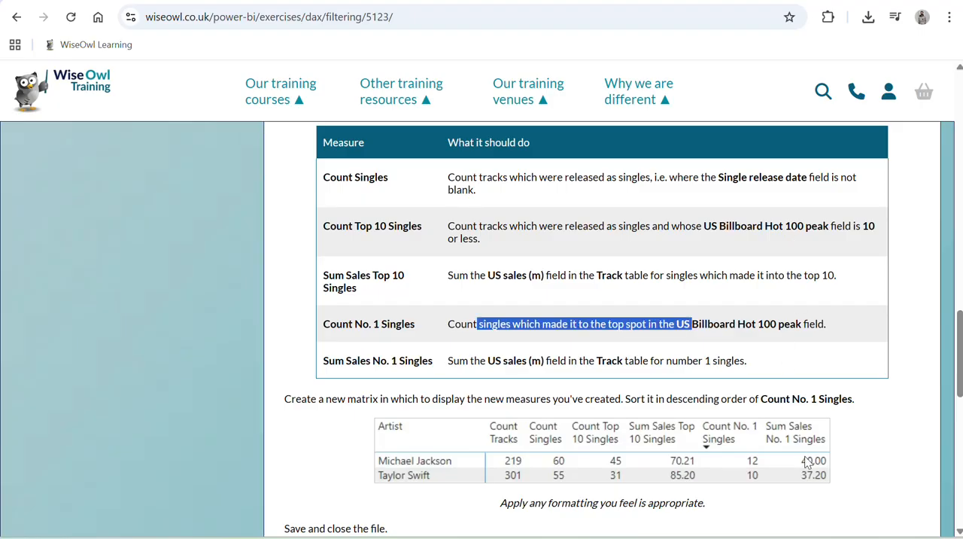
{"action": "key", "text": "alt+Tab"}
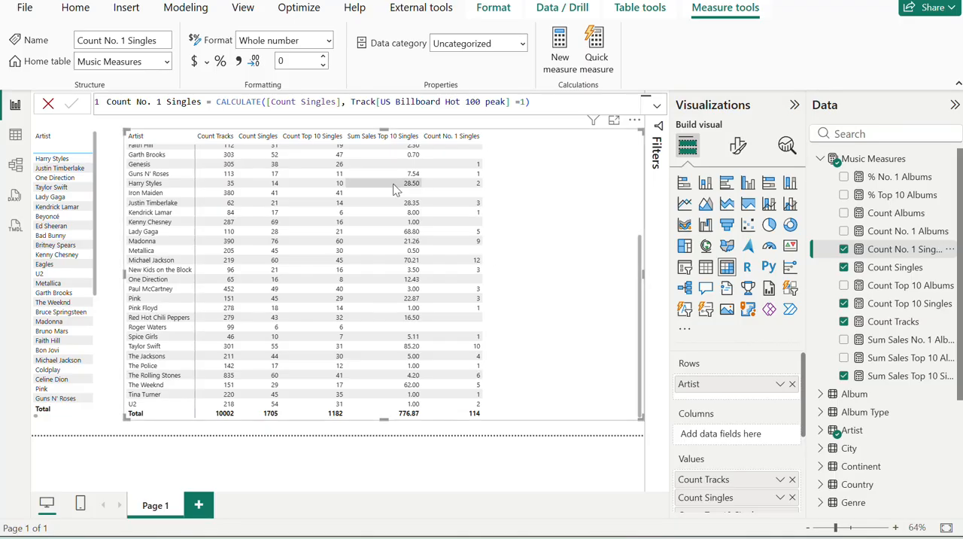
{"action": "left_click", "coordinate": [449, 143]}
{"action": "key", "text": "alt+Tab"}
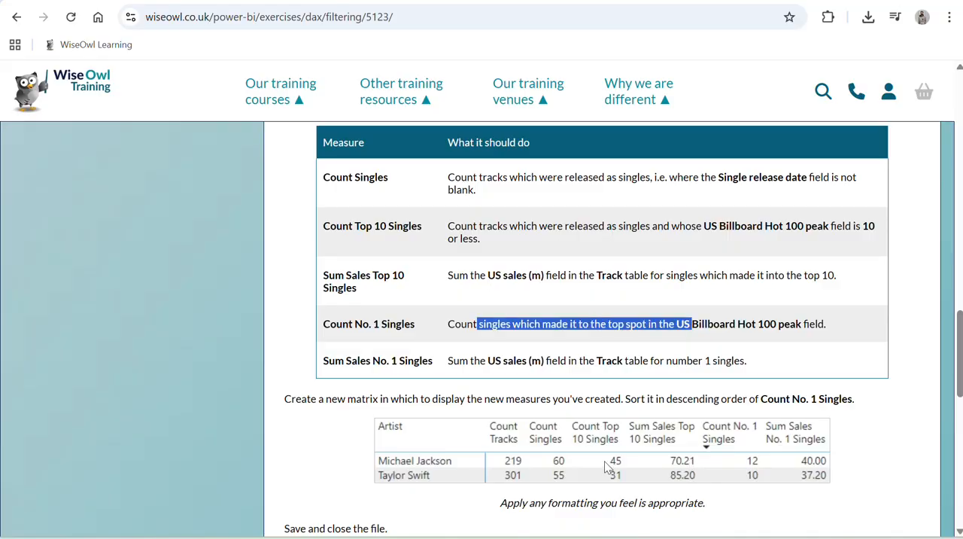
{"action": "key", "text": "alt+Tab"}
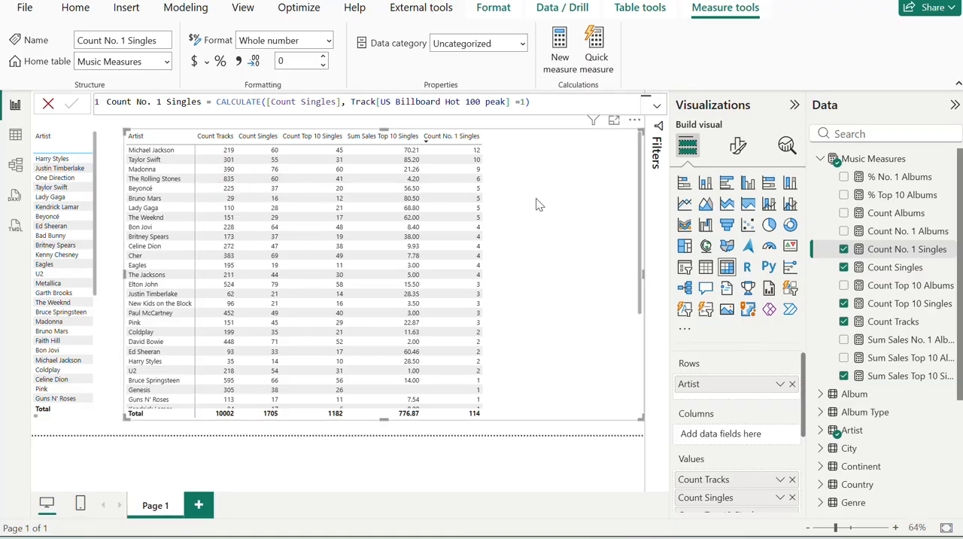
Create another measure in Music Measures named Sum Sales No. 1 Singles, copying the name from the exercise page.
{"action": "key", "text": "alt+Tab"}
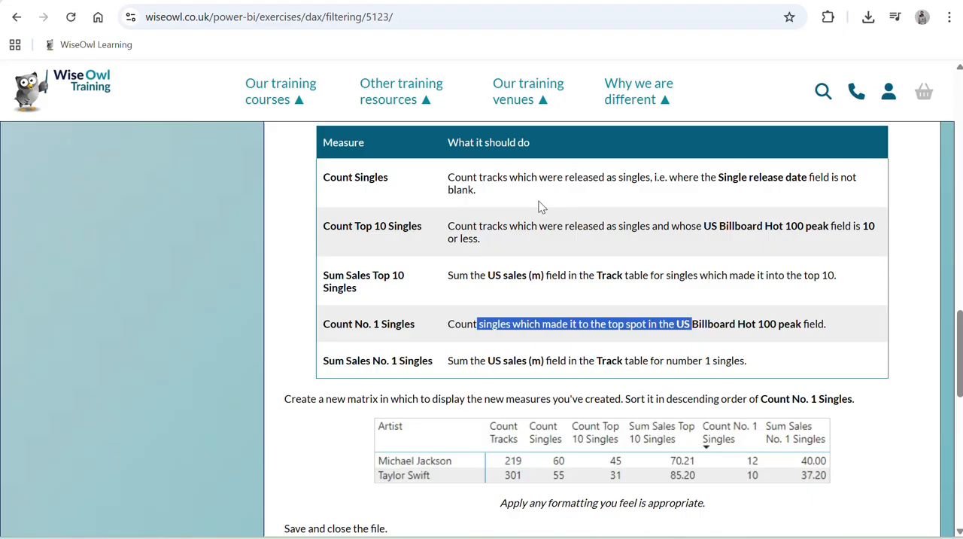
{"action": "triple_click", "coordinate": [374, 361]}
{"action": "key", "text": "ctrl+c"}
{"action": "key", "text": "alt+Tab"}
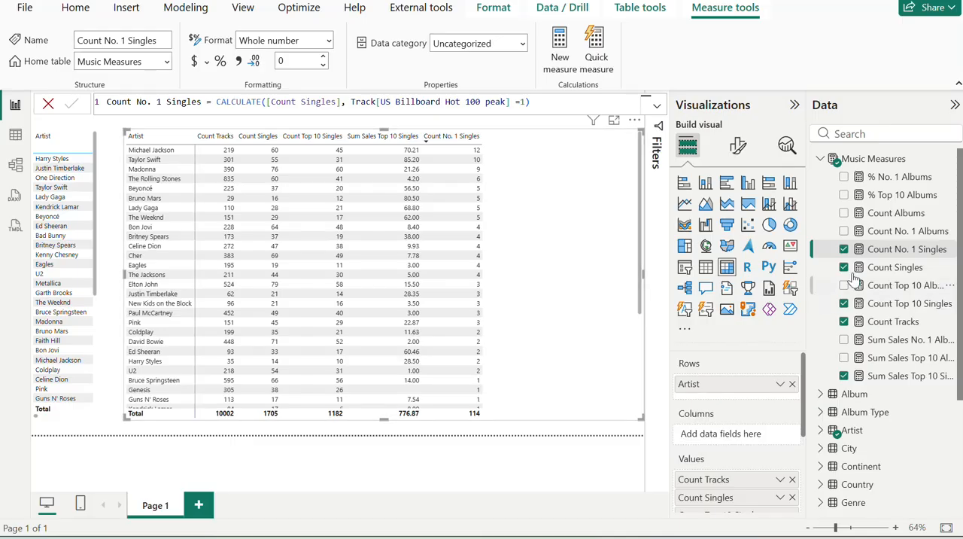
{"action": "left_click", "coordinate": [952, 159]}
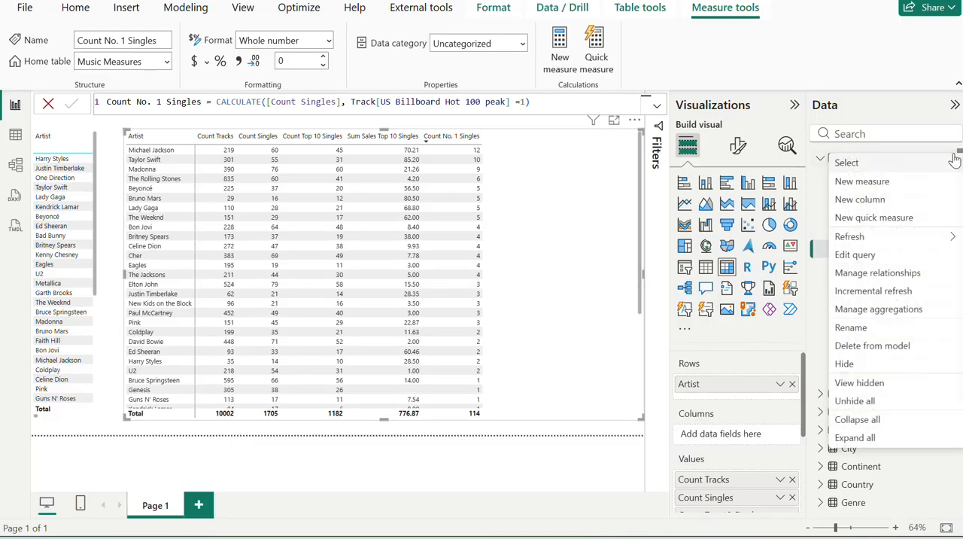
{"action": "left_click", "coordinate": [898, 184]}
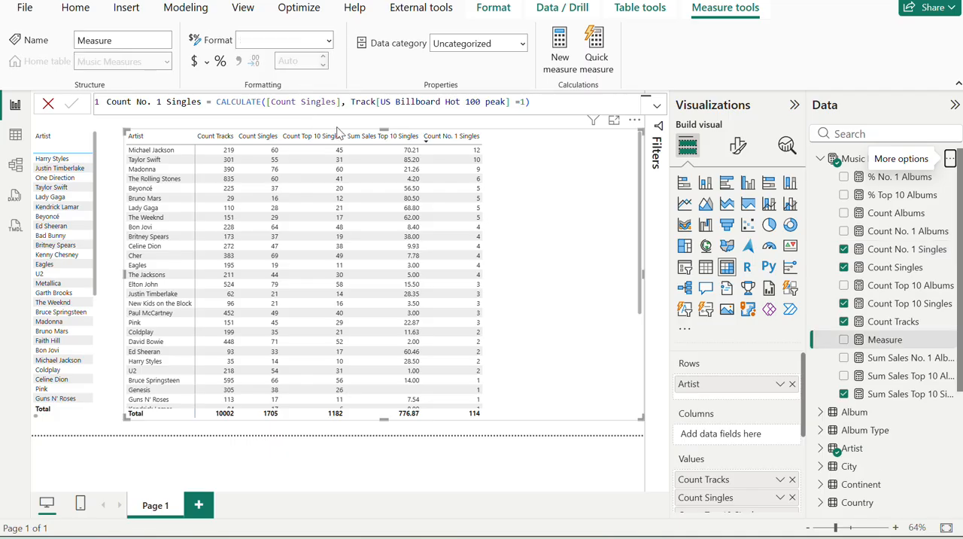
{"action": "key", "text": "ctrl+v"}
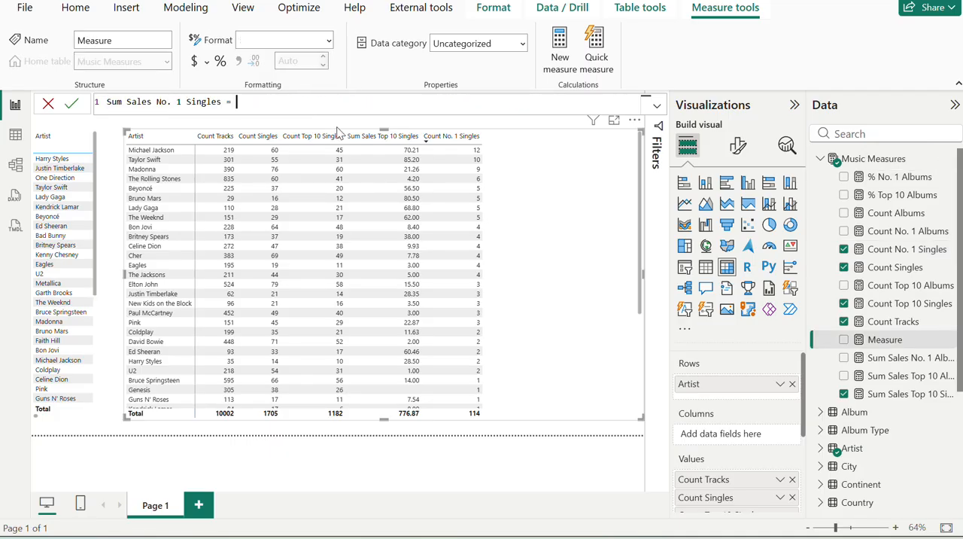
Start the Sum Sales No. 1 Singles formula with a SUM function nested inside CALCULATE.
{"action": "type", "text": "ca"}
{"action": "key", "text": "Tab"}
{"action": "type", "text": "sum"}
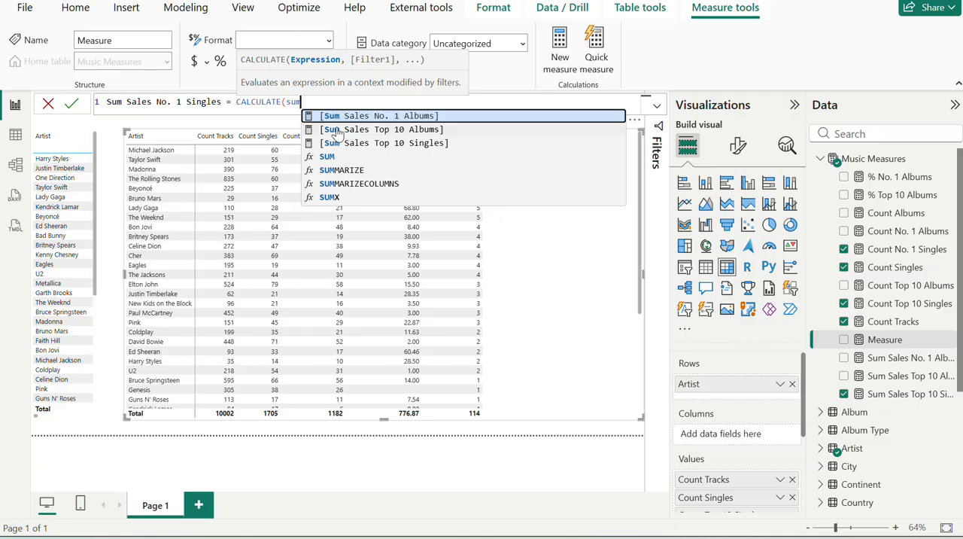
{"action": "key", "text": "Down"}
{"action": "key", "text": "Down"}
{"action": "key", "text": "Down"}
{"action": "key", "text": "Tab"}
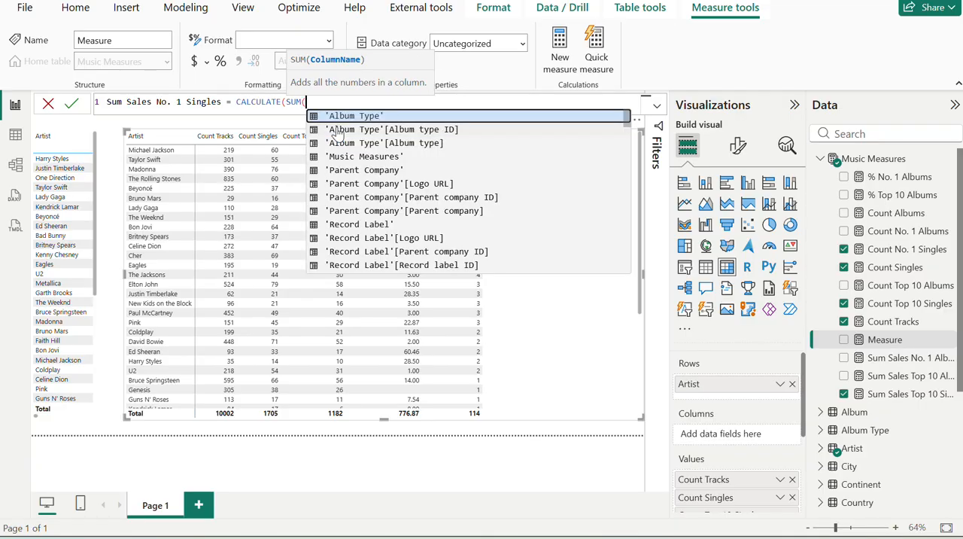
Check the exercise definition, use Track[US sales (m)] as the column inside SUM and close SUM, ready for a filter argument.
{"action": "key", "text": "alt+Tab"}
{"action": "key", "text": "alt+Tab"}
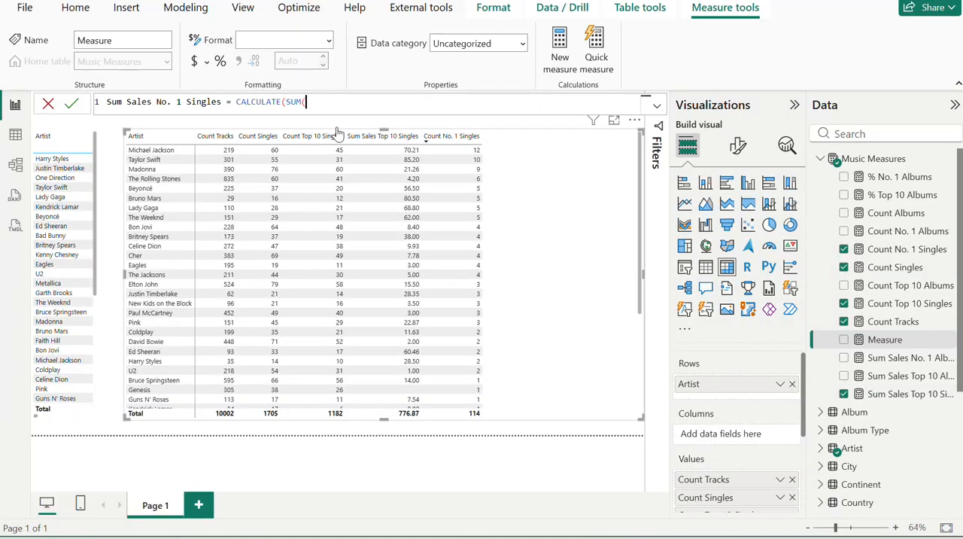
{"action": "type", "text": "tra"}
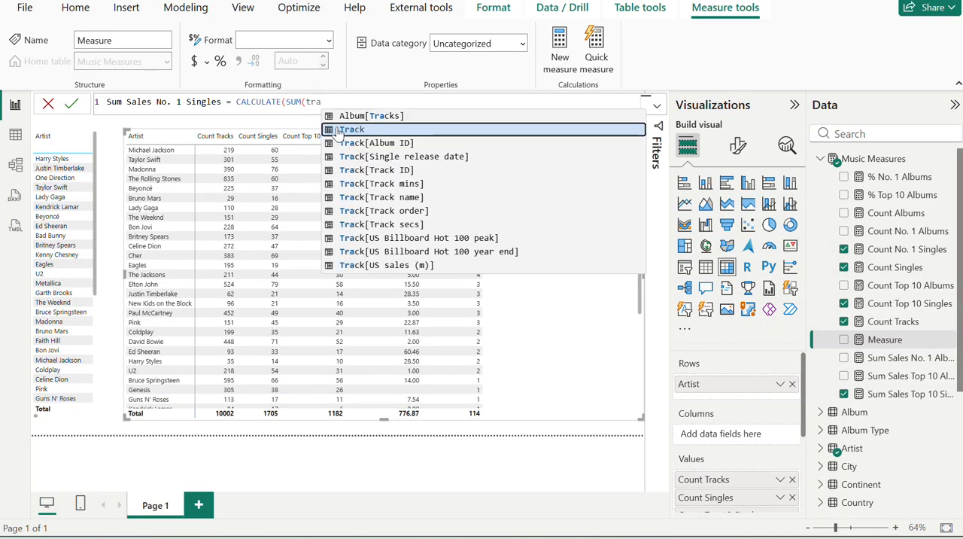
{"action": "key", "text": "Down"}
{"action": "key", "text": "Down"}
{"action": "key", "text": "Down"}
{"action": "key", "text": "Down"}
{"action": "key", "text": "Down"}
{"action": "key", "text": "Down"}
{"action": "key", "text": "Down"}
{"action": "key", "text": "Down"}
{"action": "key", "text": "Down"}
{"action": "key", "text": "Down"}
{"action": "key", "text": "Down"}
{"action": "key", "text": "Up"}
{"action": "key", "text": "Tab"}
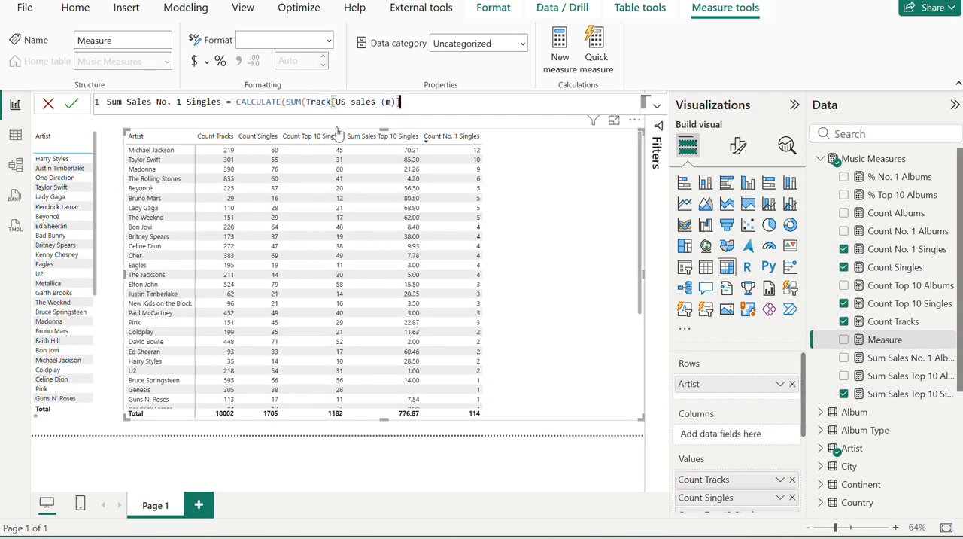
{"action": "type", "text": ","}
{"action": "key", "text": "BackSpace"}
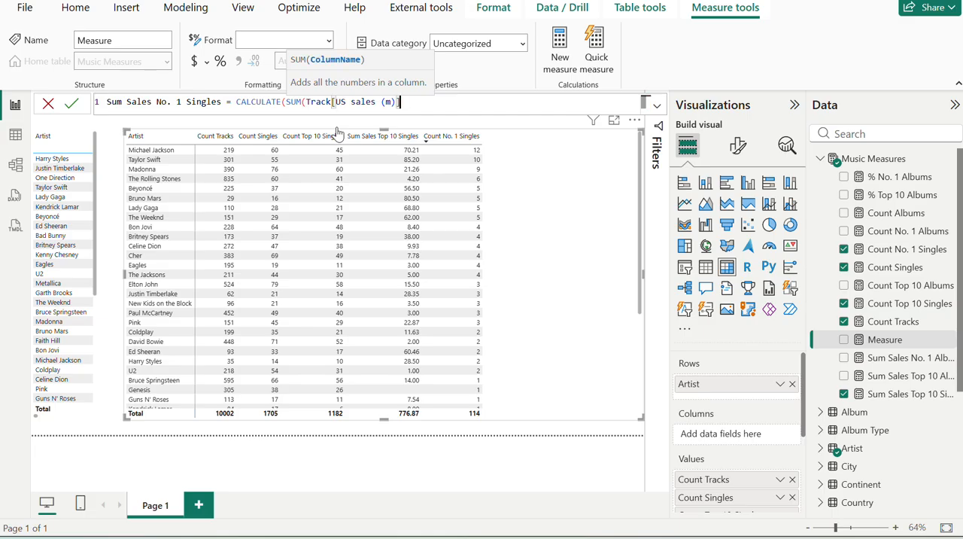
{"action": "type", "text": "),"}
Check the exercise definition, complete the Sum Sales No. 1 Singles formula with the filter Track[US Billboard Hot 100 peak] = 1 and commit the measure.
{"action": "key", "text": "alt+Tab"}
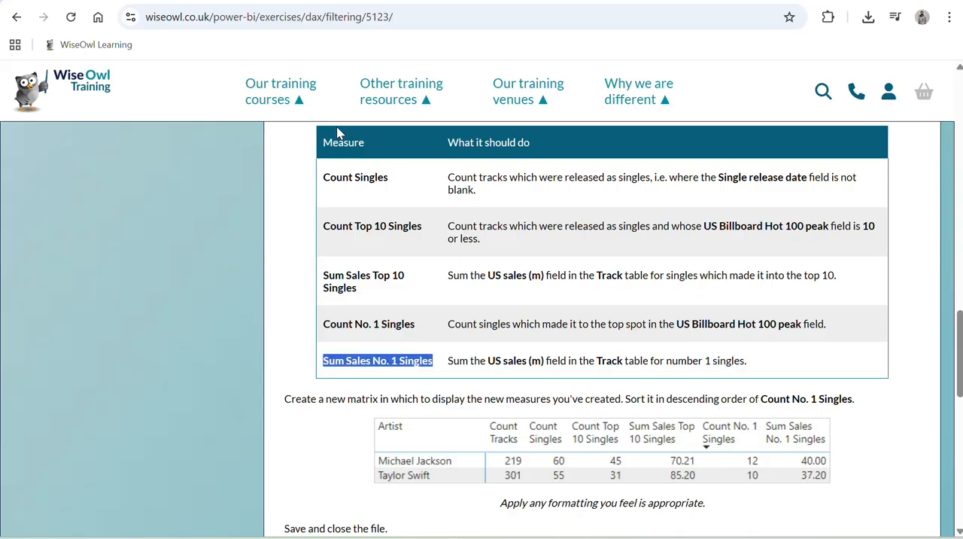
{"action": "key", "text": "alt+Tab"}
{"action": "type", "text": "us"}
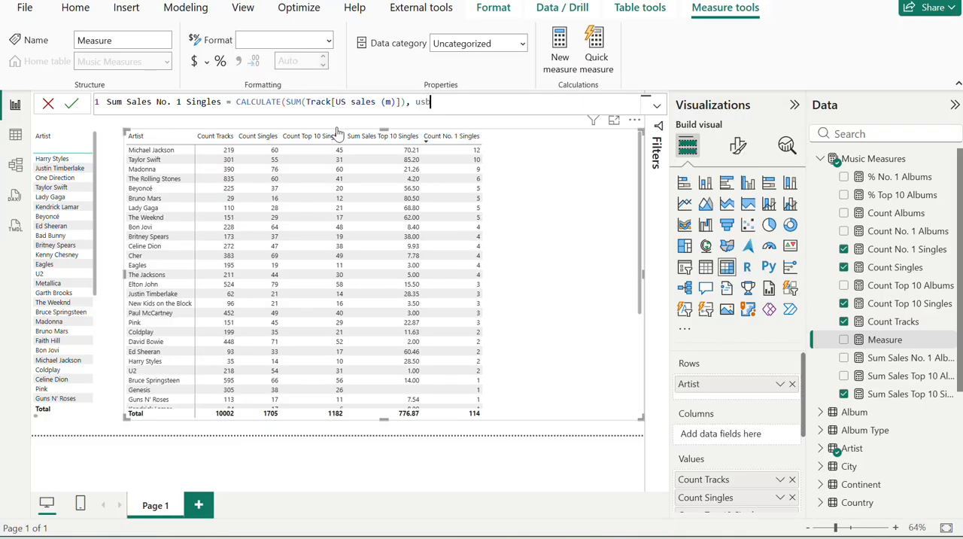
{"action": "key", "text": "Up"}
{"action": "key", "text": "Up"}
{"action": "key", "text": "Tab"}
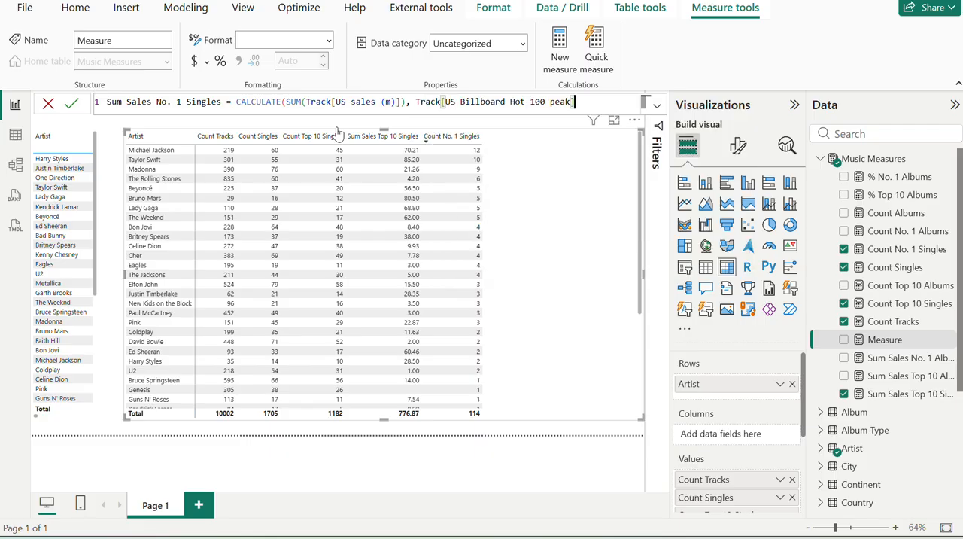
{"action": "type", "text": "=1)"}
{"action": "key", "text": "Return"}
Add Sum Sales No. 1 Singles to the artist matrix and check it against the exercise page's sample matrix and measure definitions.
{"action": "key", "text": "alt+Tab"}
{"action": "key", "text": "alt+Tab"}
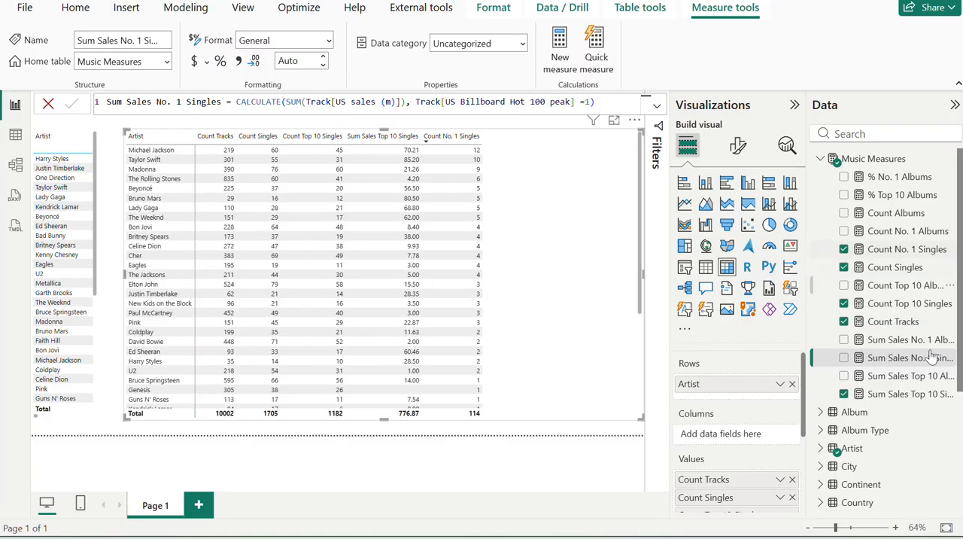
{"action": "left_click", "coordinate": [844, 358]}
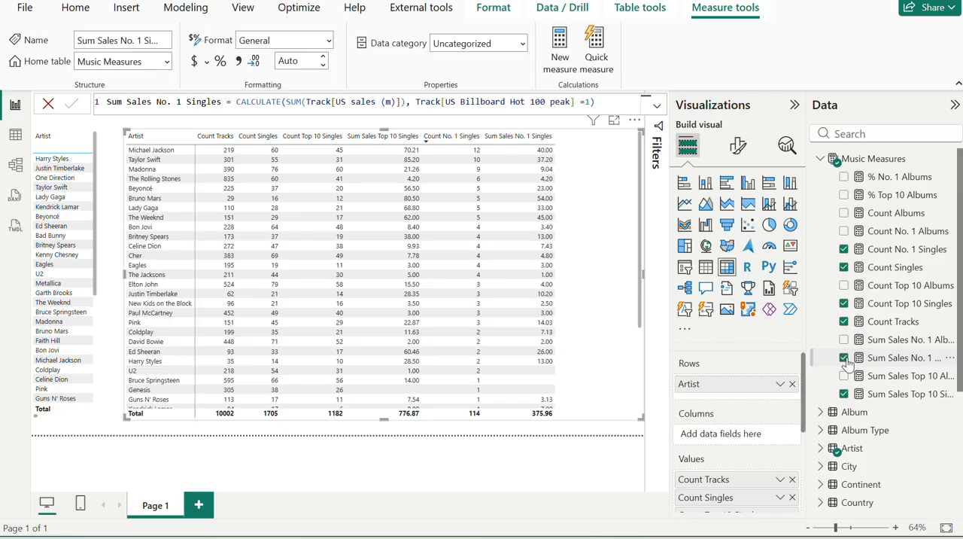
{"action": "key", "text": "alt+Tab"}
{"action": "key", "text": "alt+Tab"}
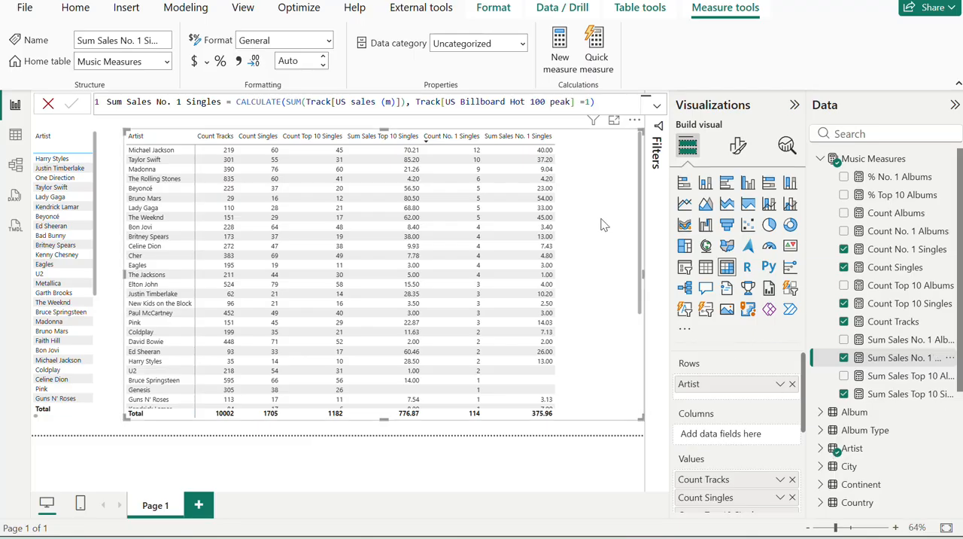
{"action": "key", "text": "alt+Tab"}
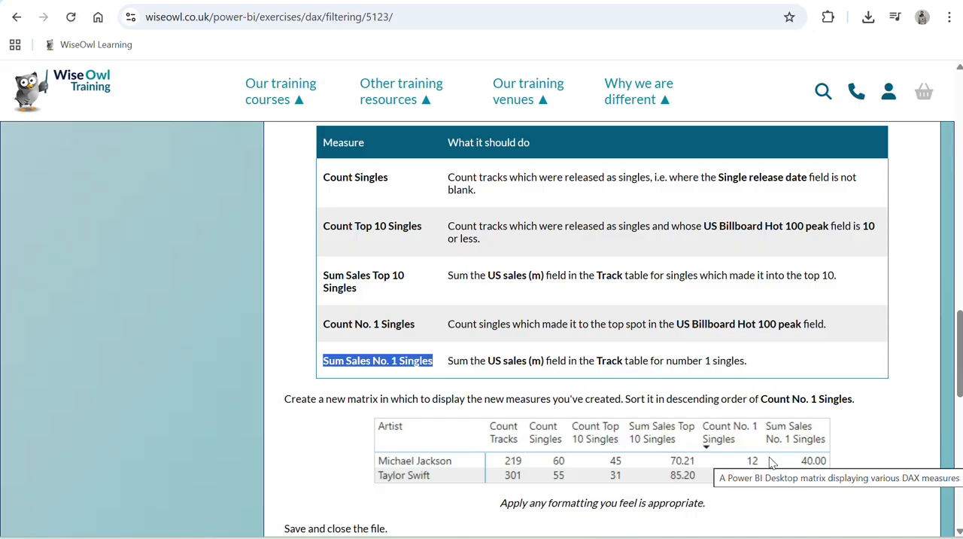
{"action": "scroll", "coordinate": [769, 460], "scroll_direction": "down", "scroll_amount": 3}
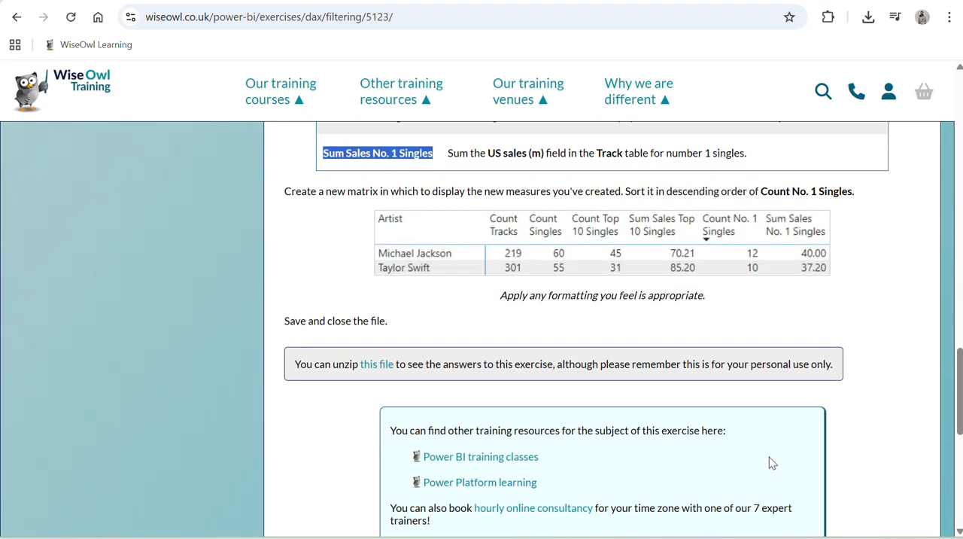
{"action": "scroll", "coordinate": [769, 456], "scroll_direction": "up", "scroll_amount": 5}
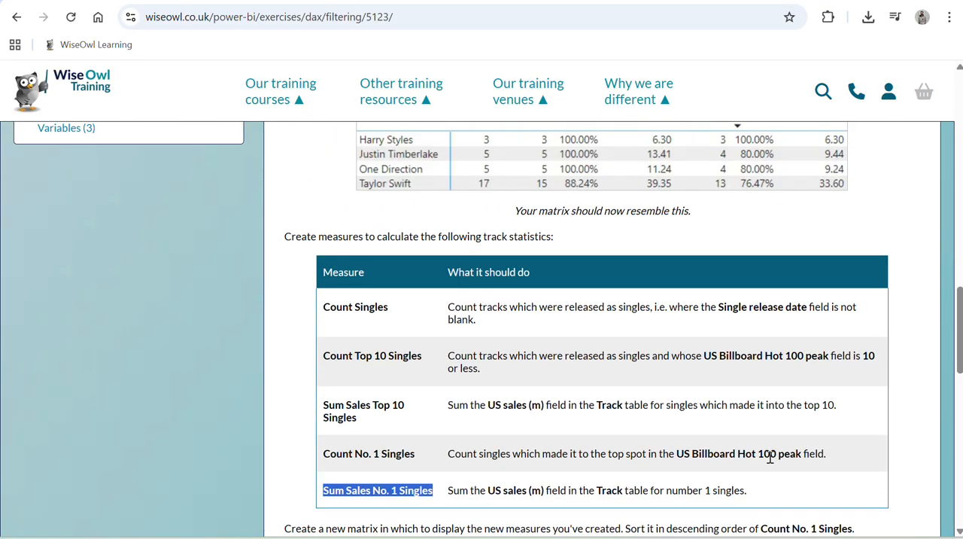
{"action": "scroll", "coordinate": [770, 456], "scroll_direction": "down", "scroll_amount": 1}
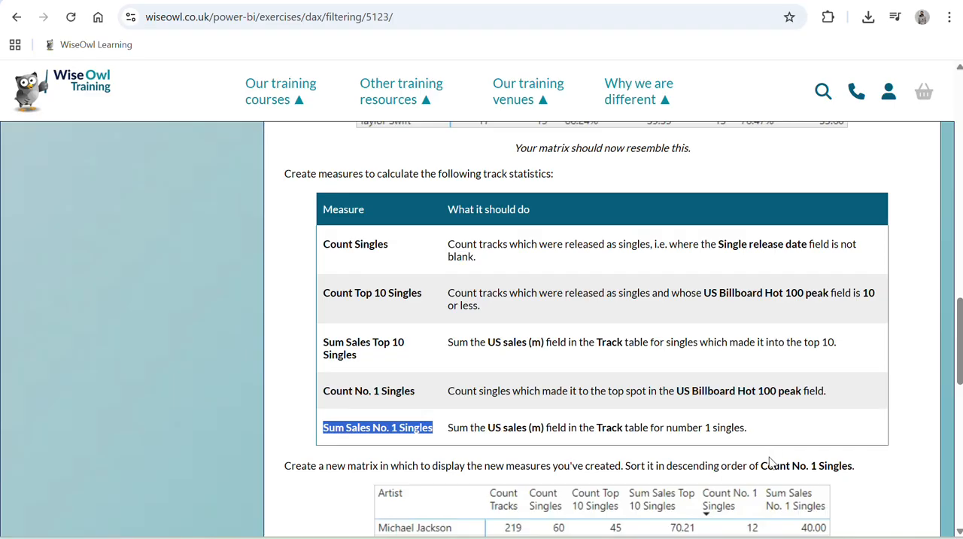